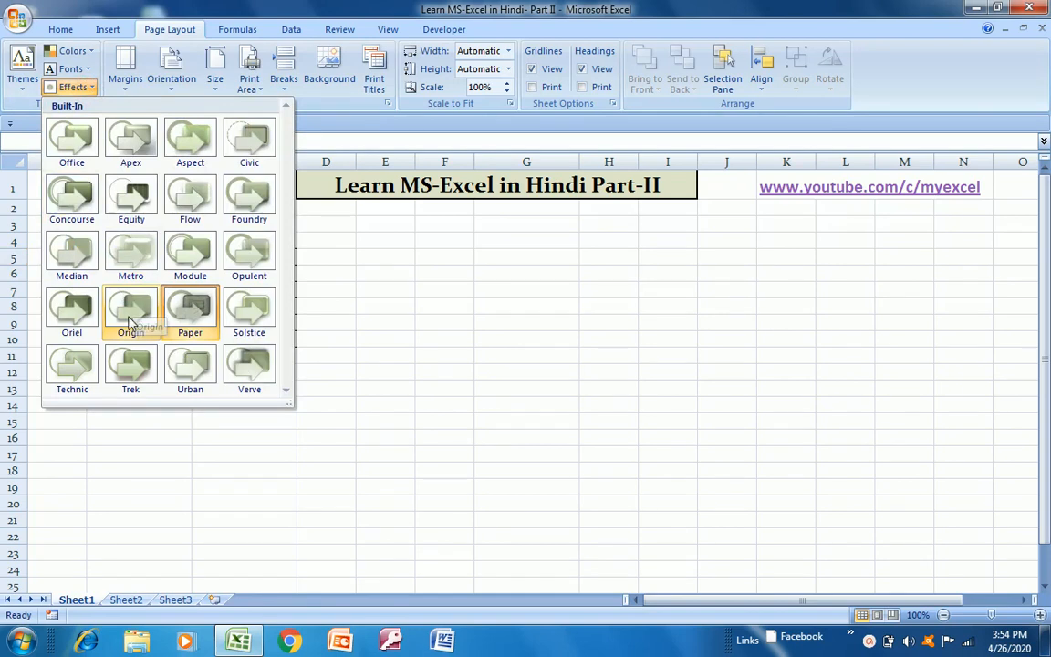
{"action": "left_click", "coordinate": [129, 87]}
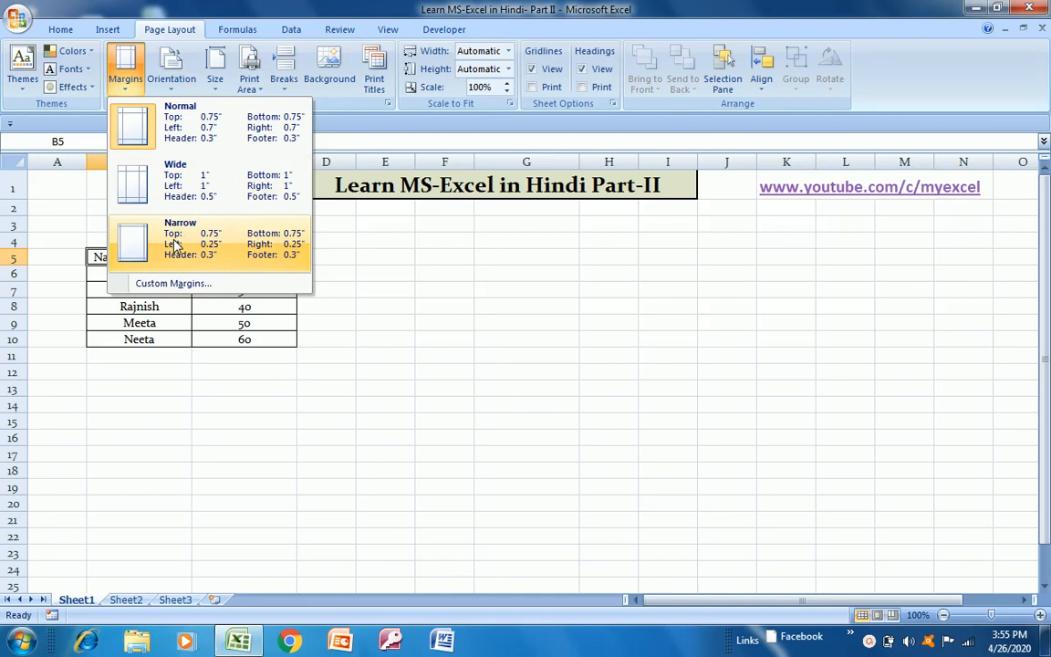
{"action": "left_click", "coordinate": [173, 87]}
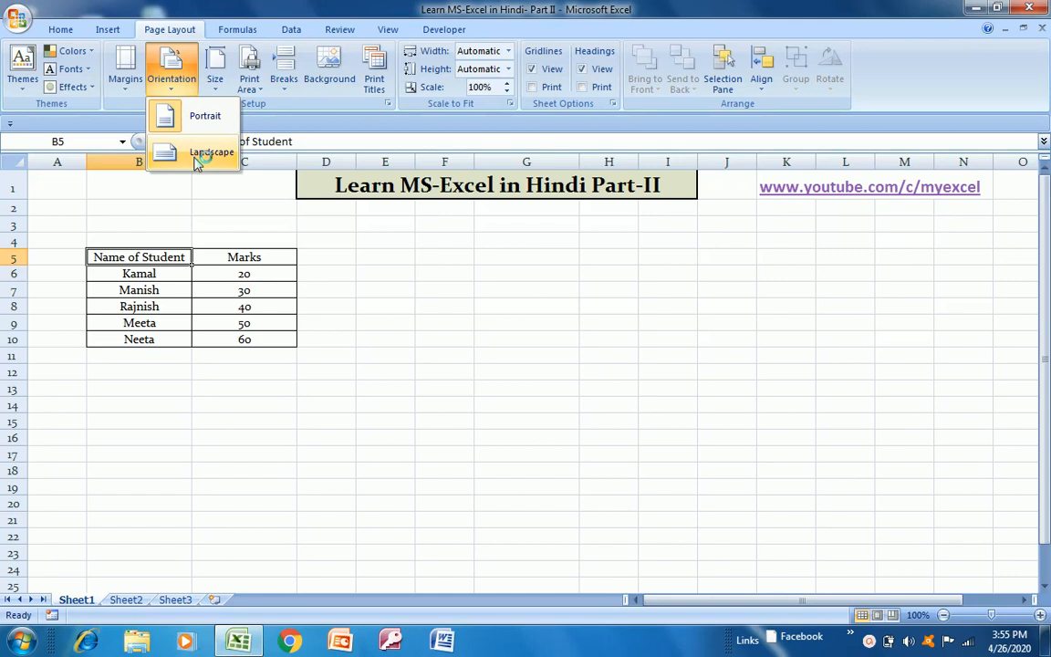
{"action": "left_click", "coordinate": [60, 31]}
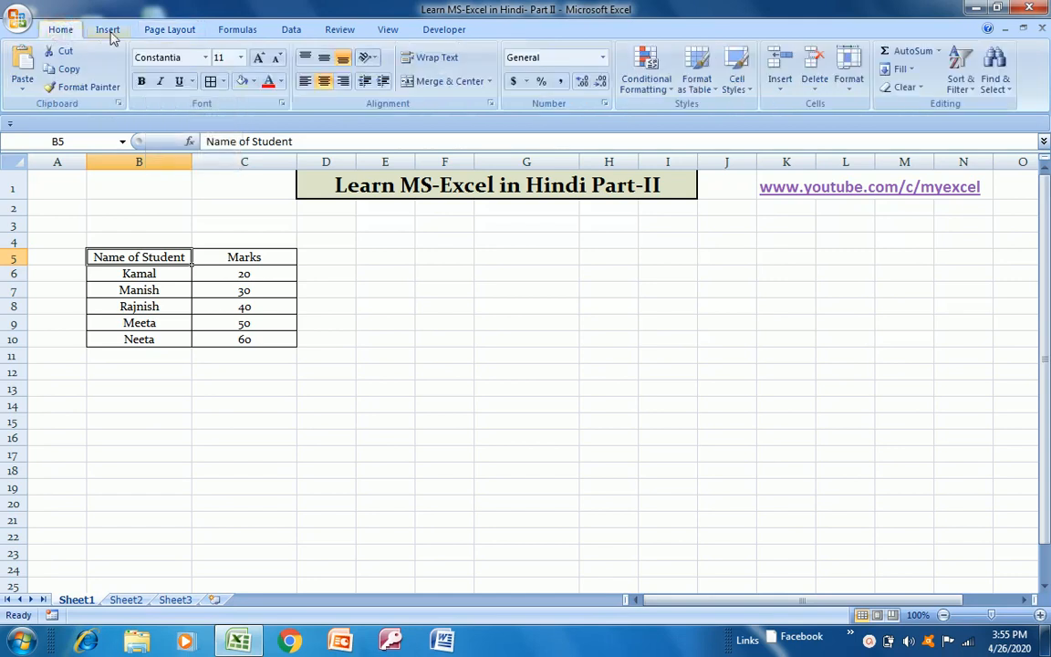
{"action": "left_click", "coordinate": [148, 33]}
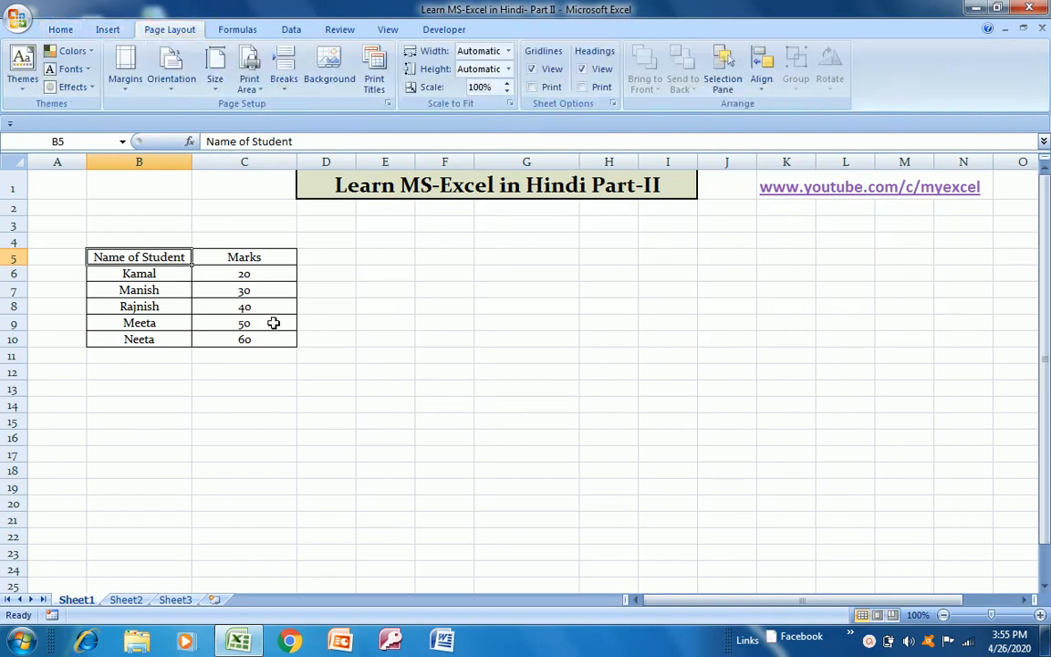
- Open the print preview of the active sheet and set its page orientation to Landscape
{"action": "key", "text": "ctrl+p"}
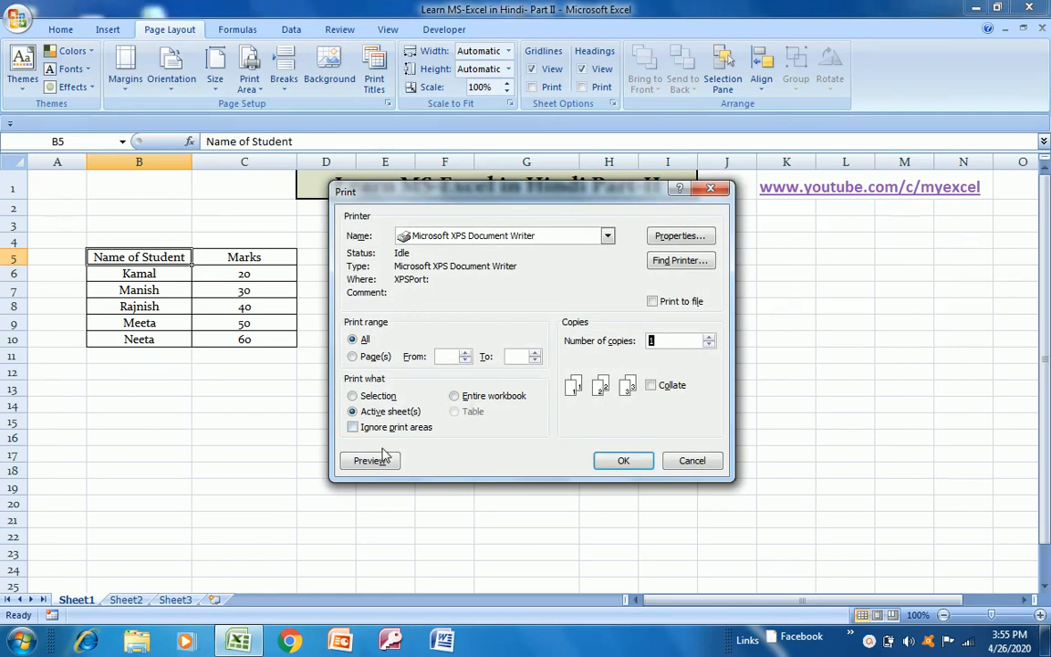
{"action": "left_click_drag", "start_coordinate": [584, 200], "coordinate": [614, 175]}
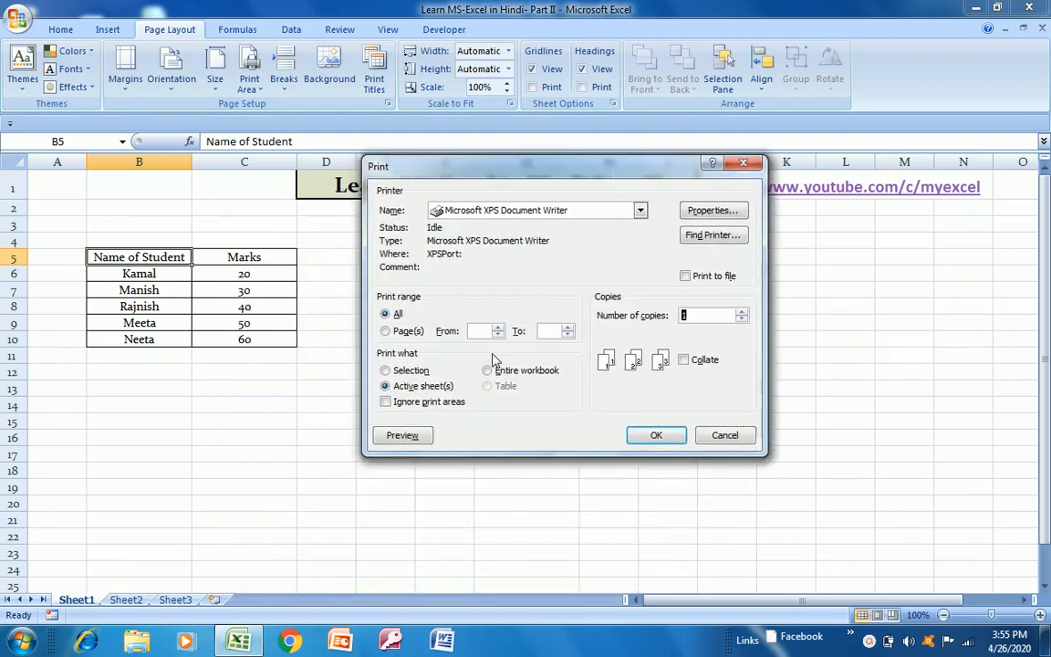
{"action": "left_click", "coordinate": [403, 434]}
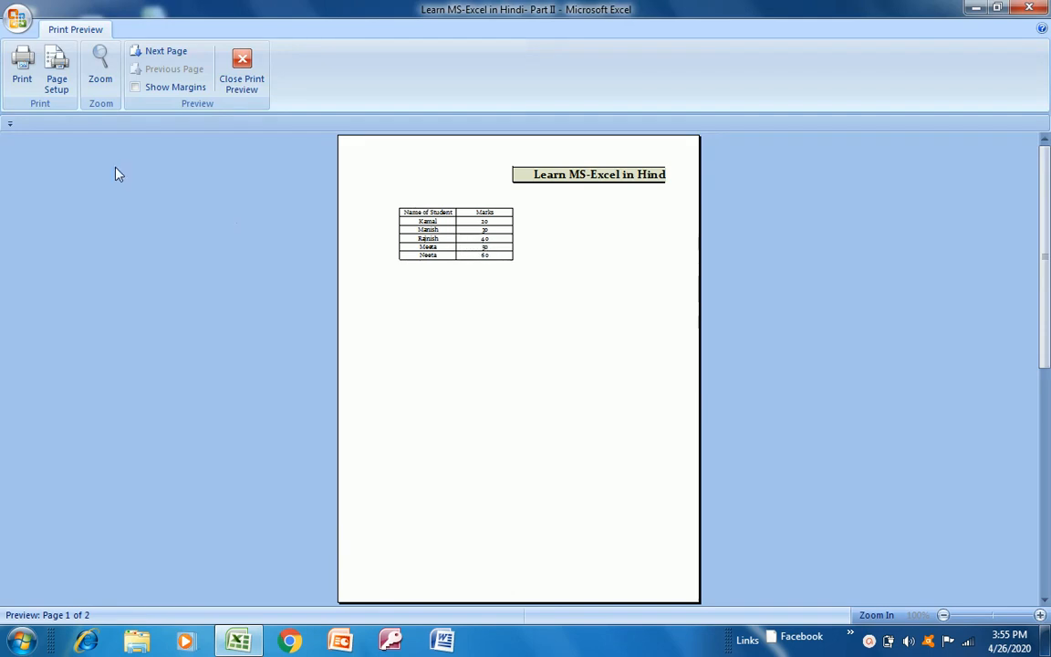
{"action": "left_click", "coordinate": [60, 88]}
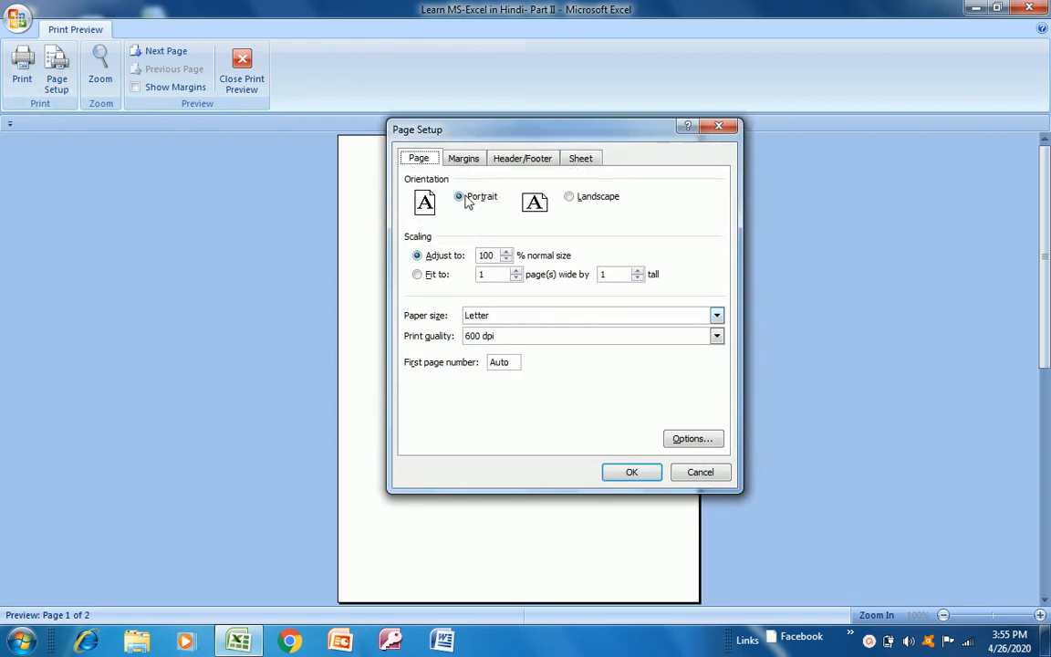
{"action": "left_click", "coordinate": [569, 198]}
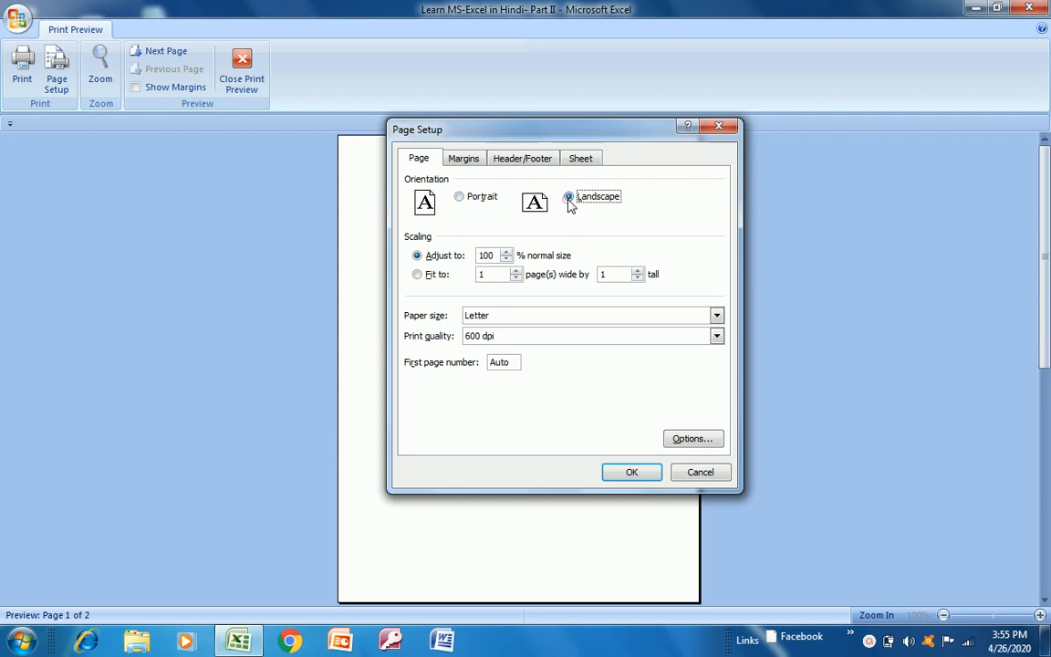
{"action": "left_click", "coordinate": [630, 473]}
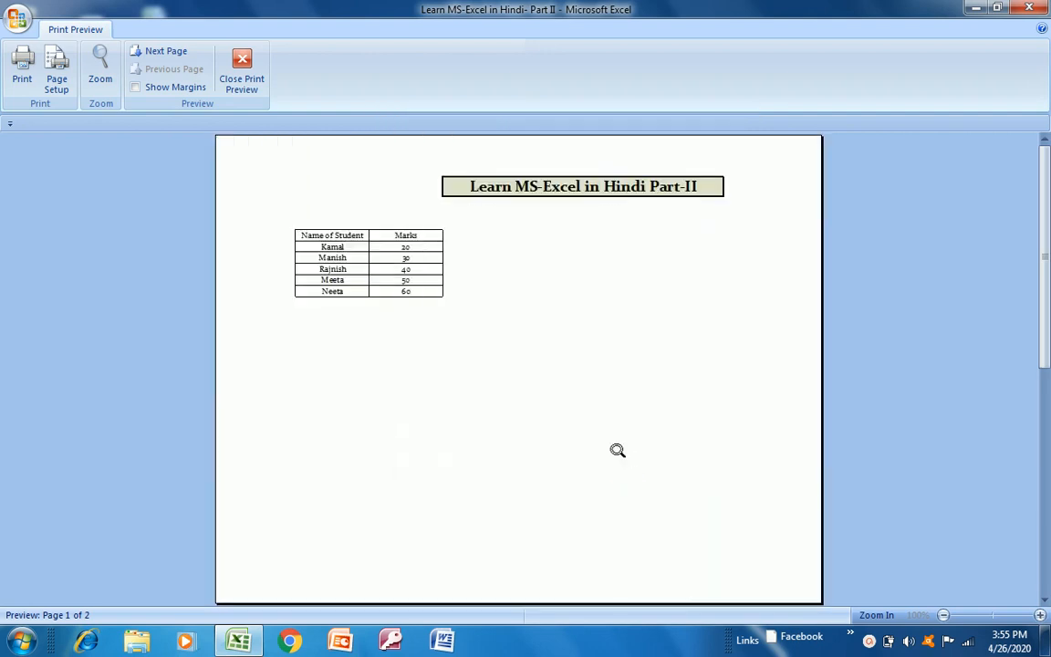
- Show the margins in the print preview and reduce the left margin to about 0.36 and the top margin to about 0.24
{"action": "left_click", "coordinate": [184, 90]}
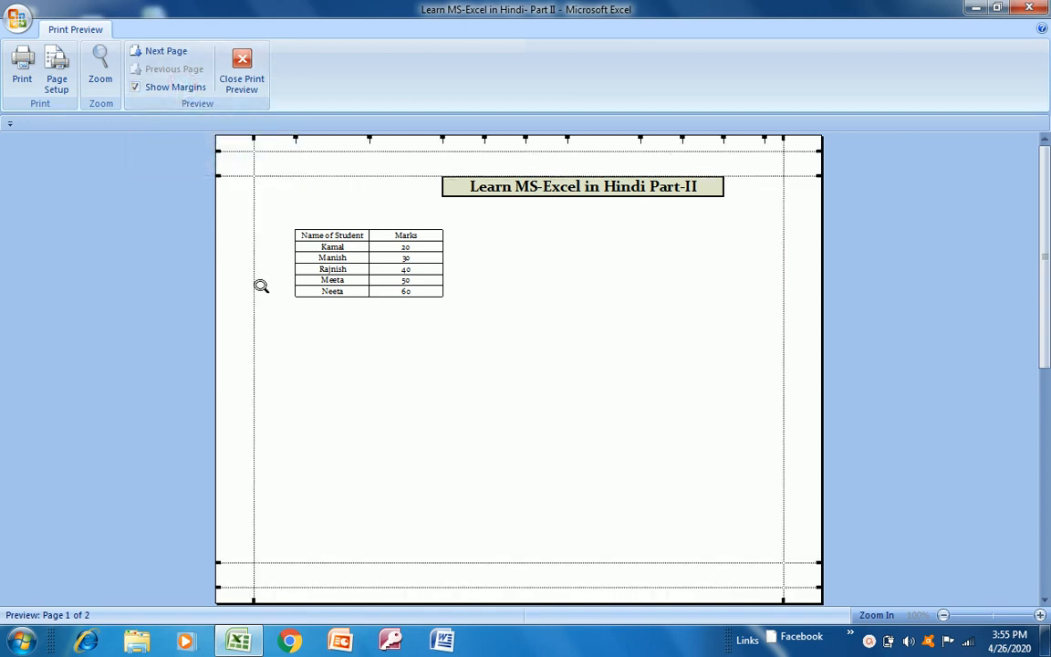
{"action": "left_click_drag", "start_coordinate": [254, 283], "coordinate": [236, 277]}
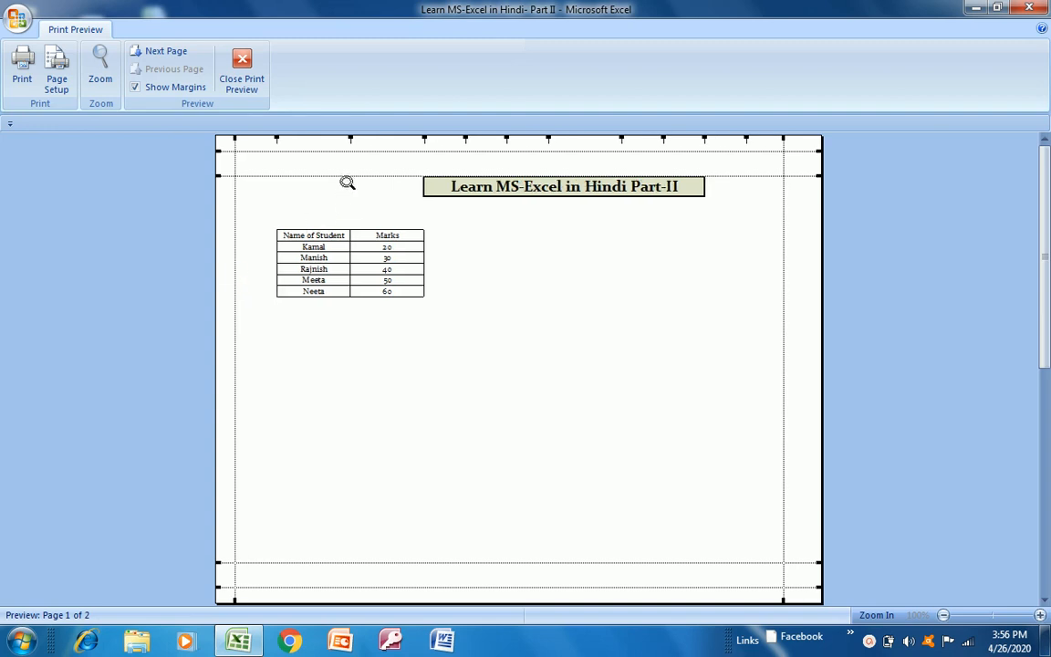
{"action": "left_click_drag", "start_coordinate": [348, 174], "coordinate": [352, 147]}
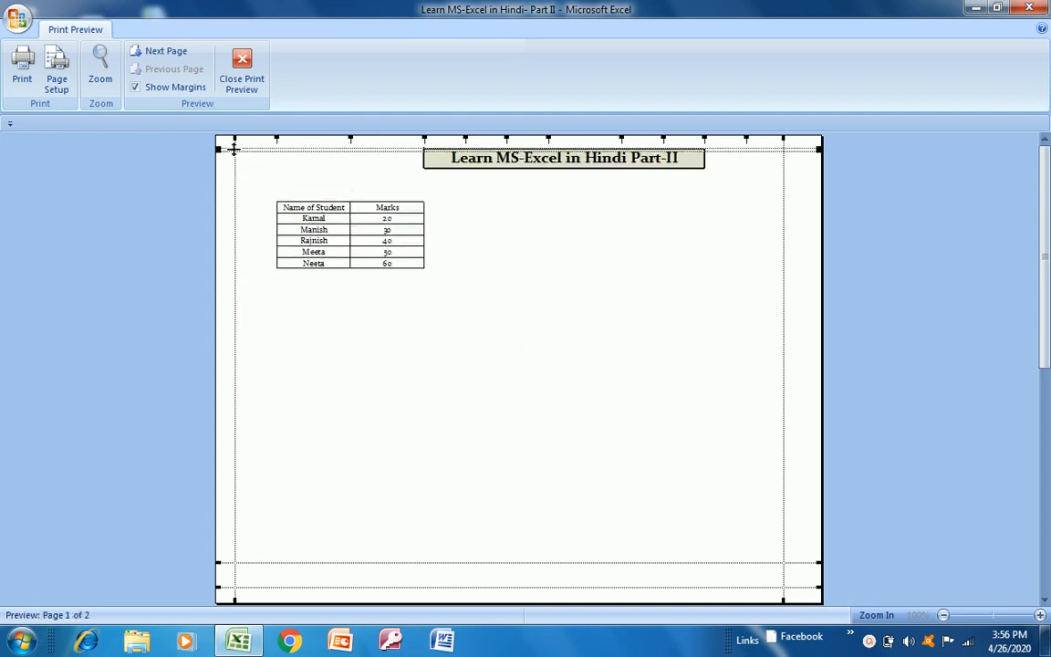
- Check the second page of the print preview, zoom in on the first page, and close the preview
{"action": "left_click", "coordinate": [166, 51]}
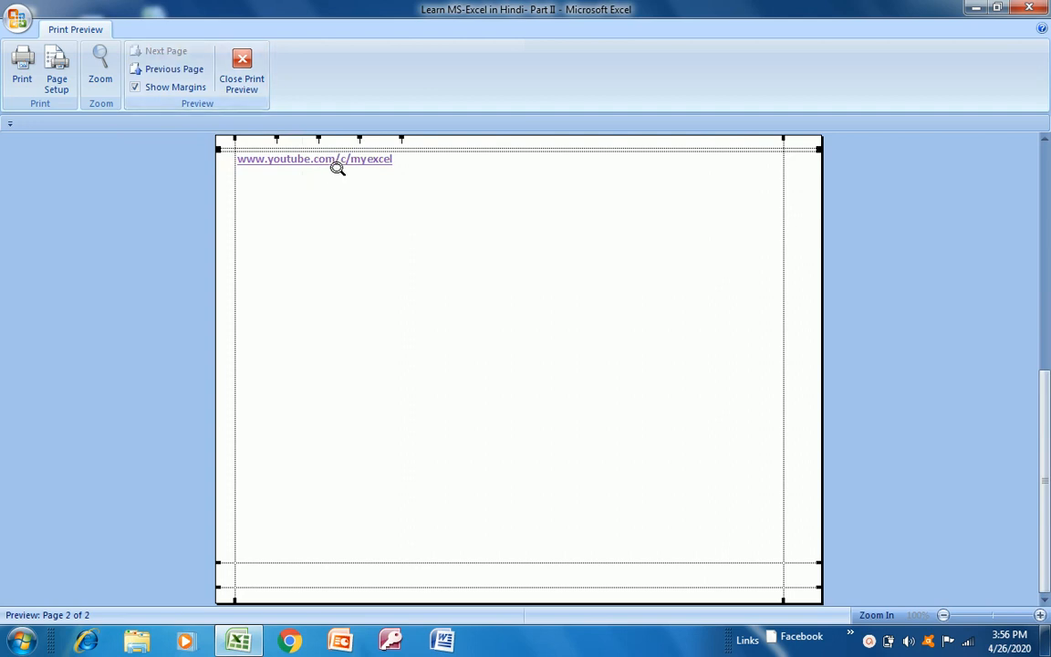
{"action": "left_click", "coordinate": [189, 70]}
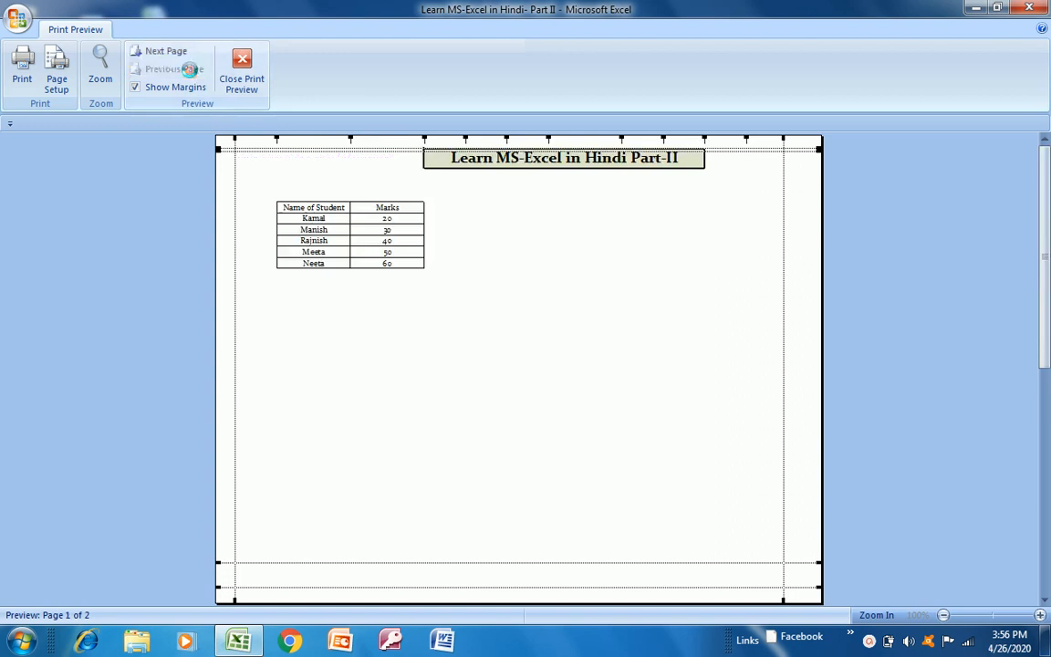
{"action": "left_click", "coordinate": [104, 79]}
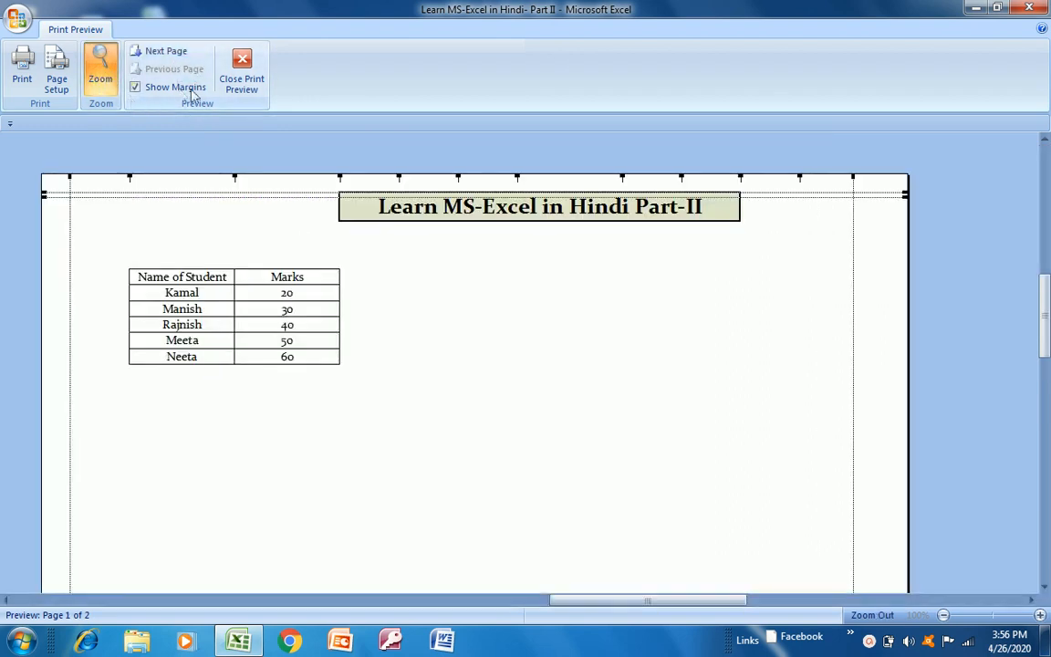
{"action": "left_click", "coordinate": [243, 82]}
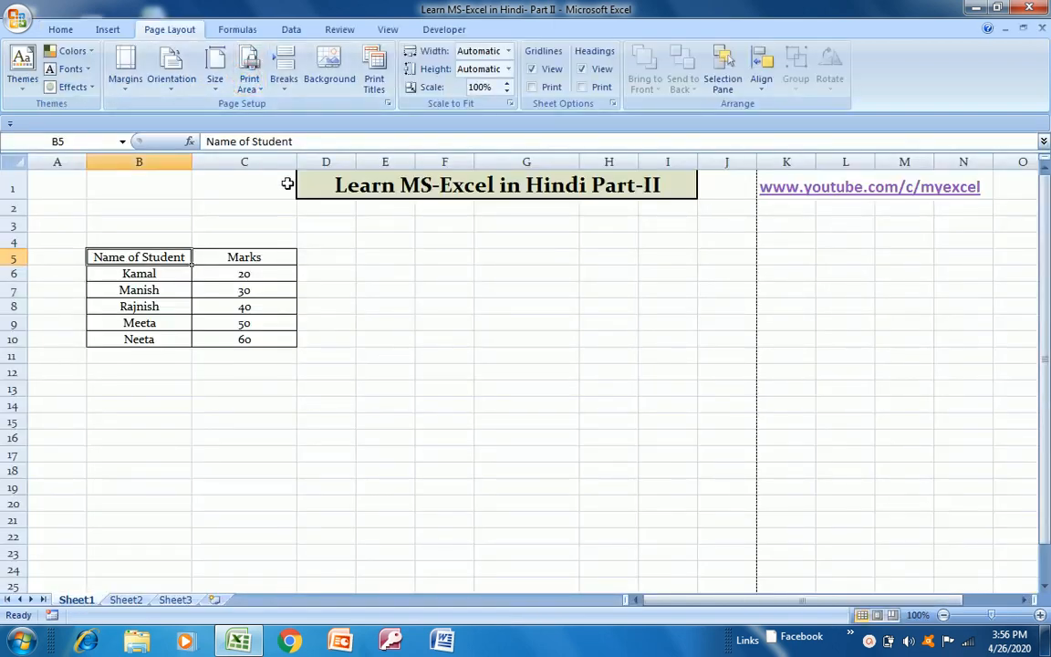
{"action": "left_click", "coordinate": [216, 82]}
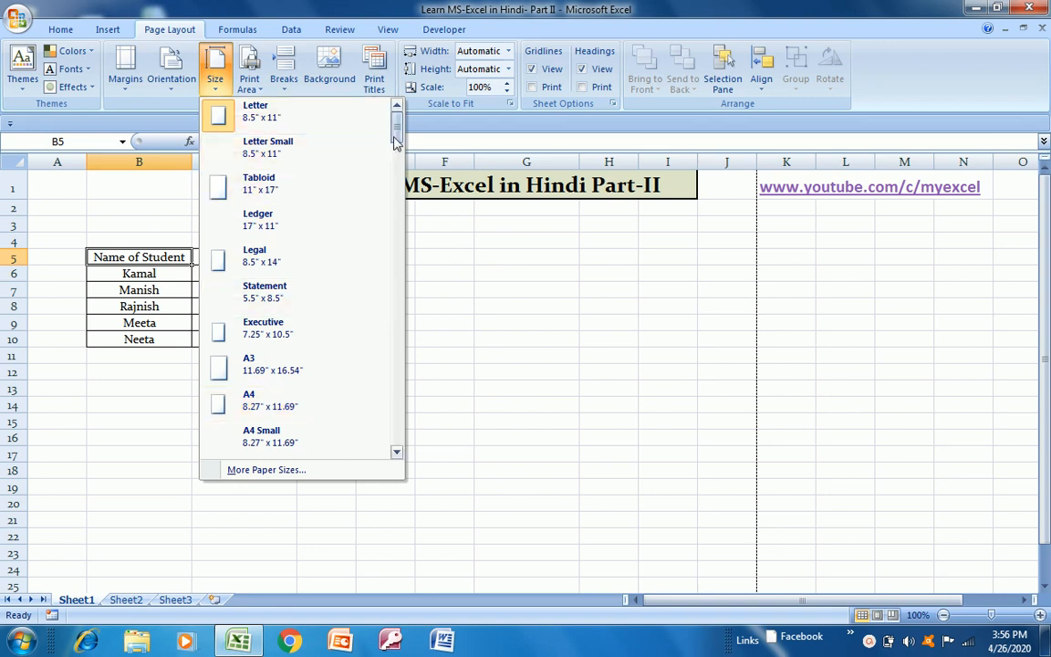
{"action": "left_click", "coordinate": [263, 91]}
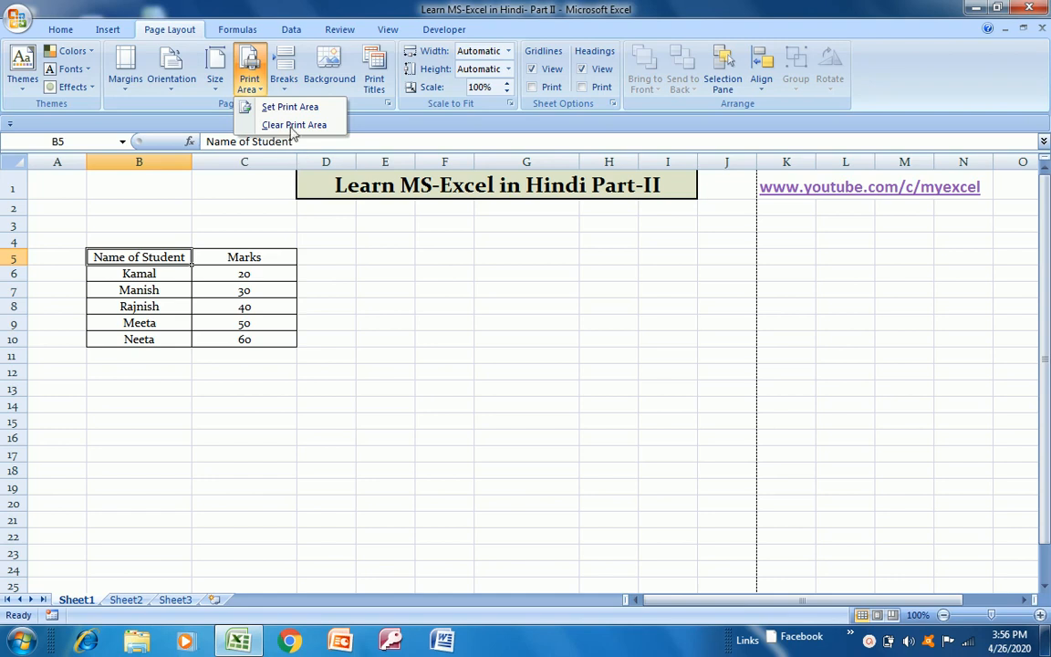
- Try inserting a page break at cell B5 and undo it
{"action": "left_click", "coordinate": [286, 95]}
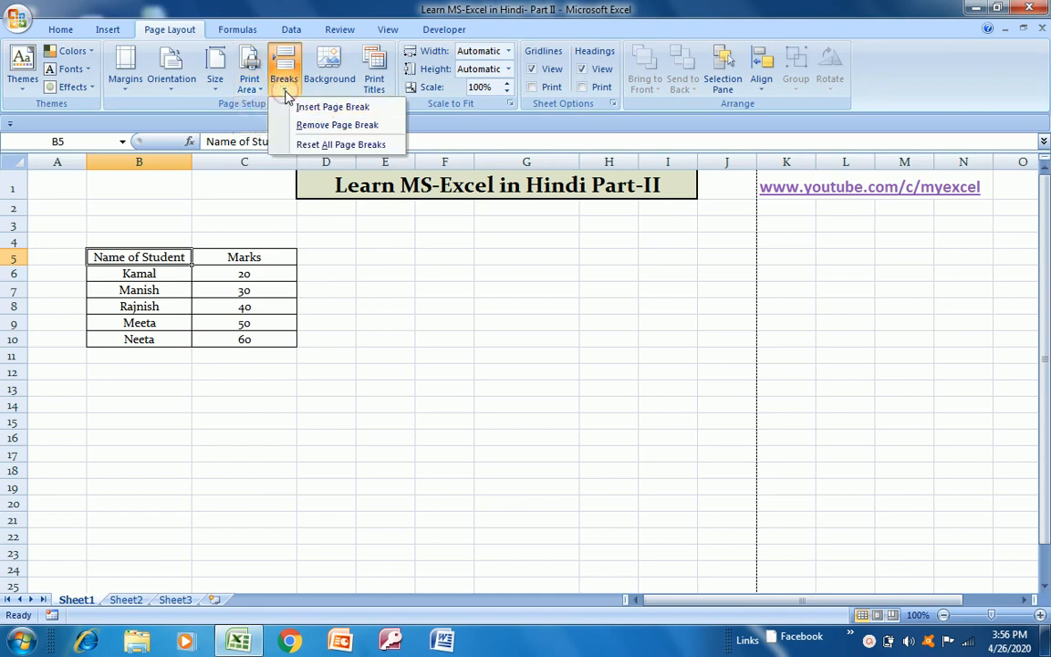
{"action": "left_click", "coordinate": [303, 109]}
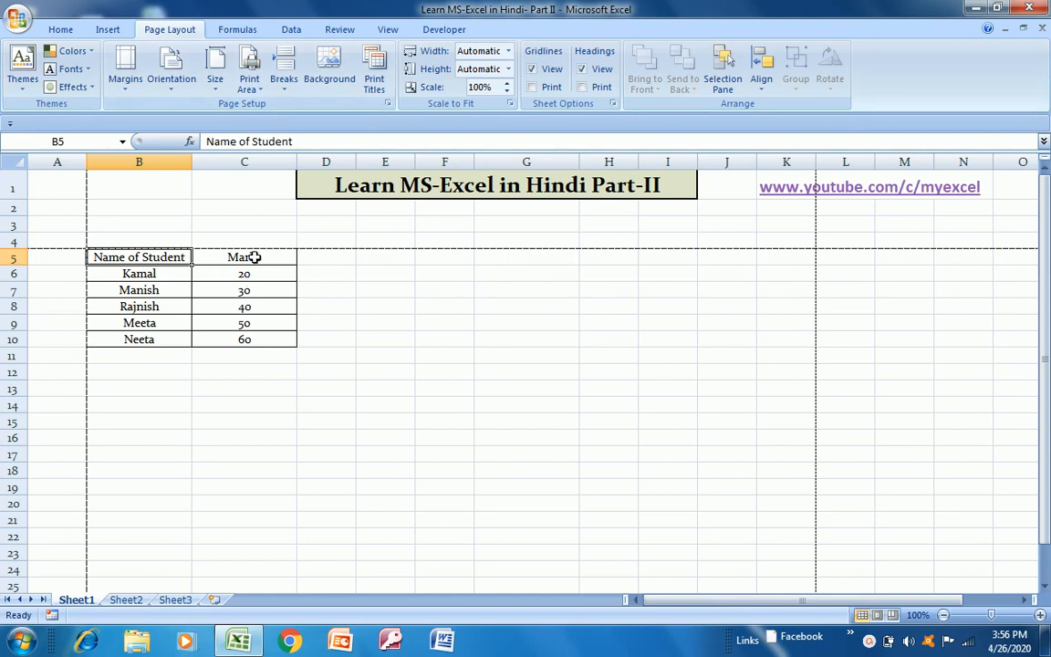
{"action": "key", "text": "ctrl+z"}
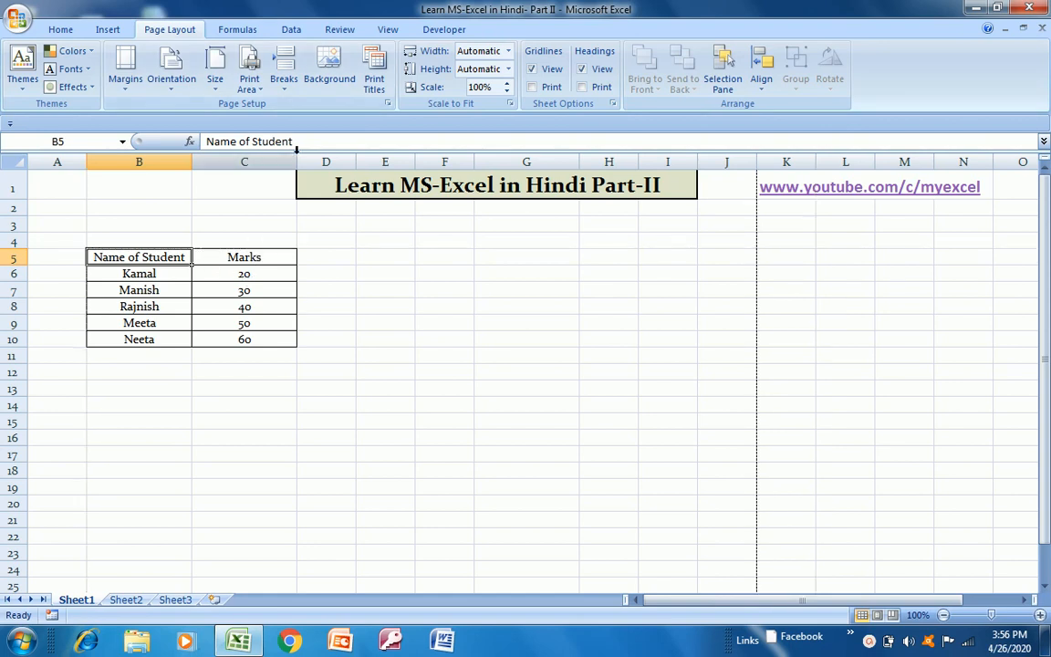
{"action": "left_click", "coordinate": [288, 89]}
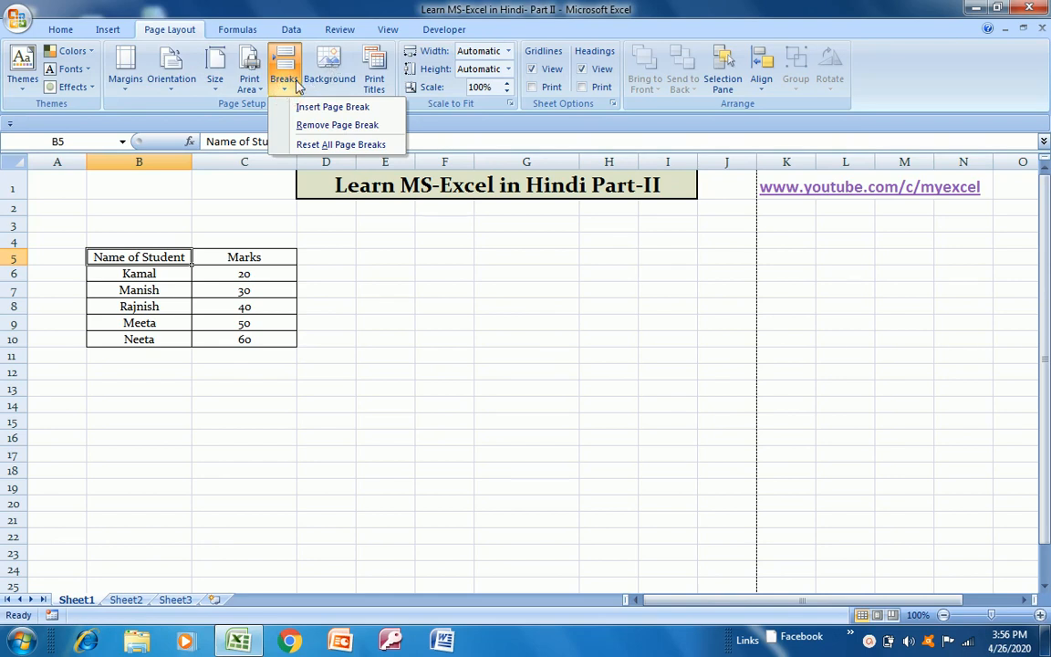
- Try the picture "2018-10-23 at 19-58-06" from the Pictures library as the sheet background and undo it
{"action": "left_click", "coordinate": [327, 69]}
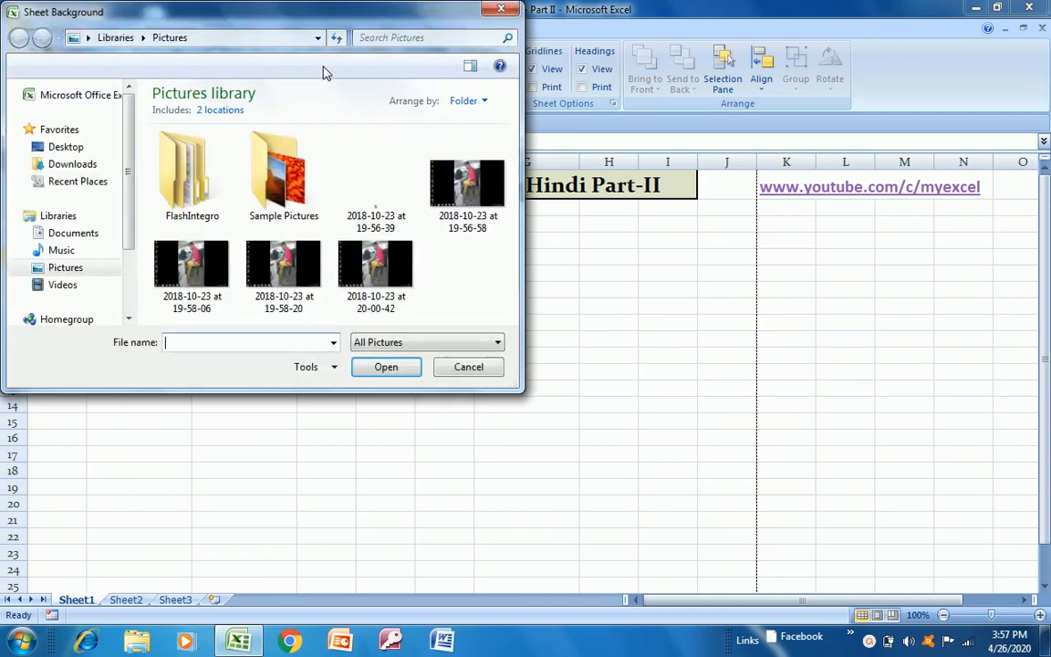
{"action": "left_click", "coordinate": [190, 265]}
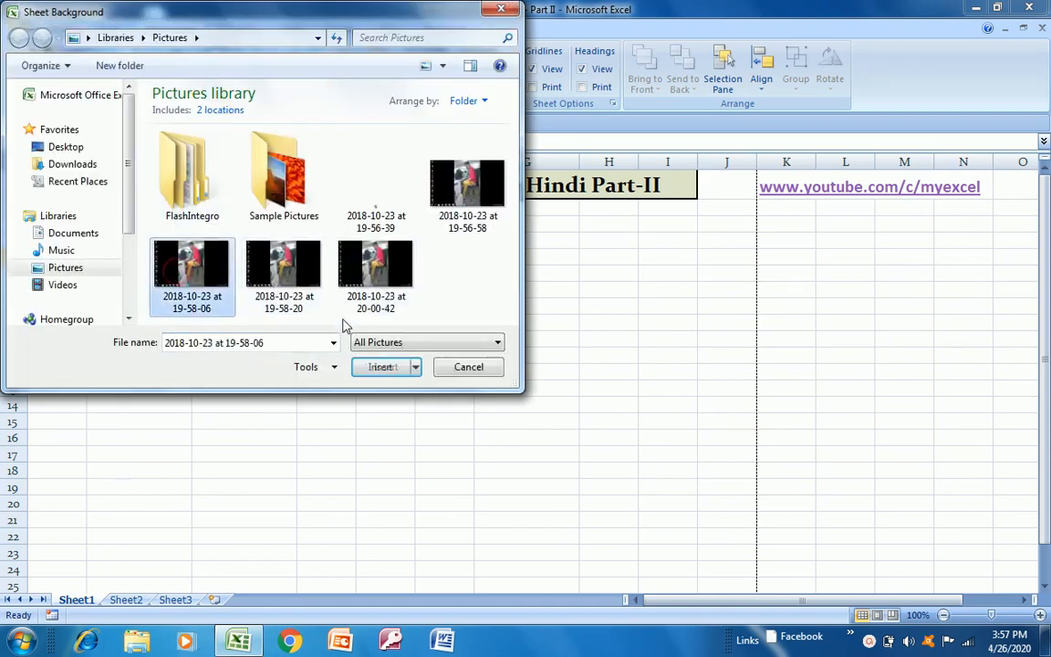
{"action": "left_click", "coordinate": [374, 366]}
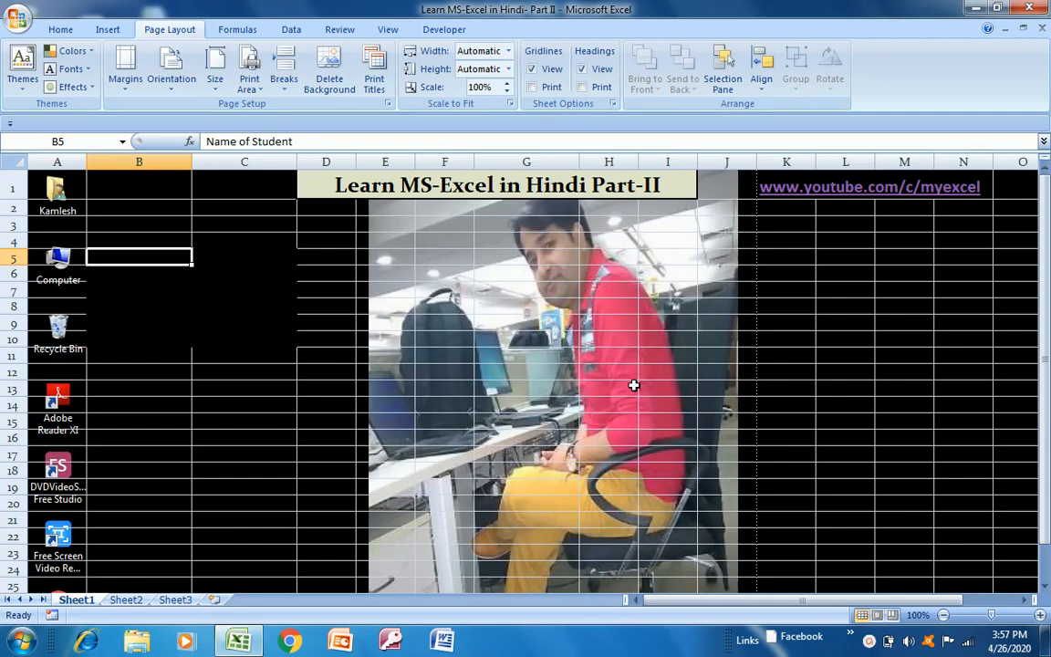
{"action": "key", "text": "ctrl+z"}
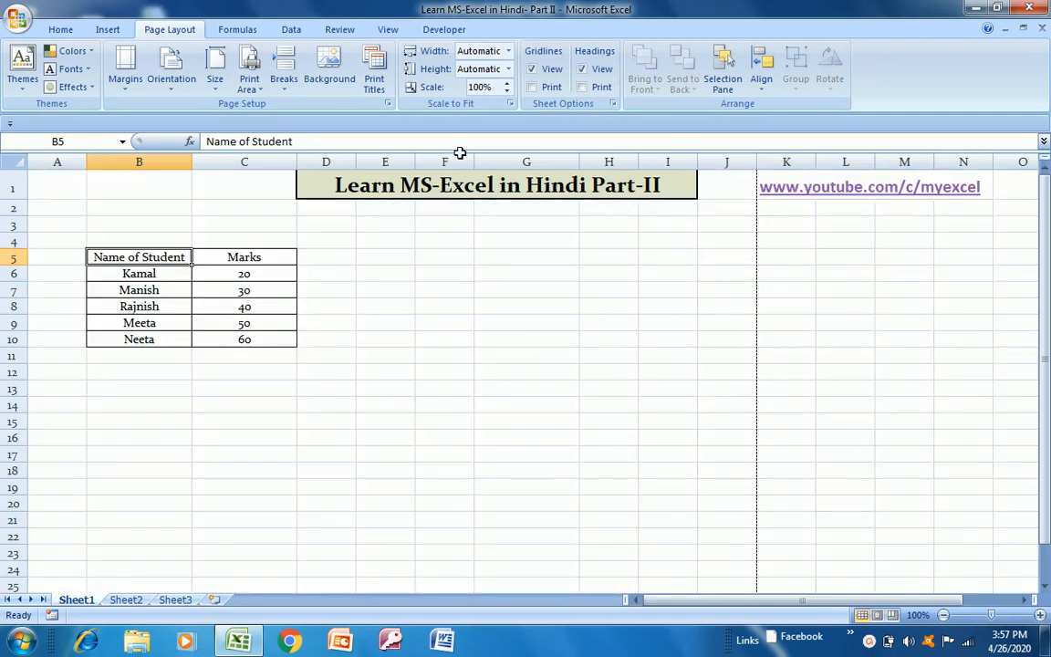
- Try "Page 1" as the sheet's header in the page setup, with the footer kept at none
{"action": "left_click", "coordinate": [375, 84]}
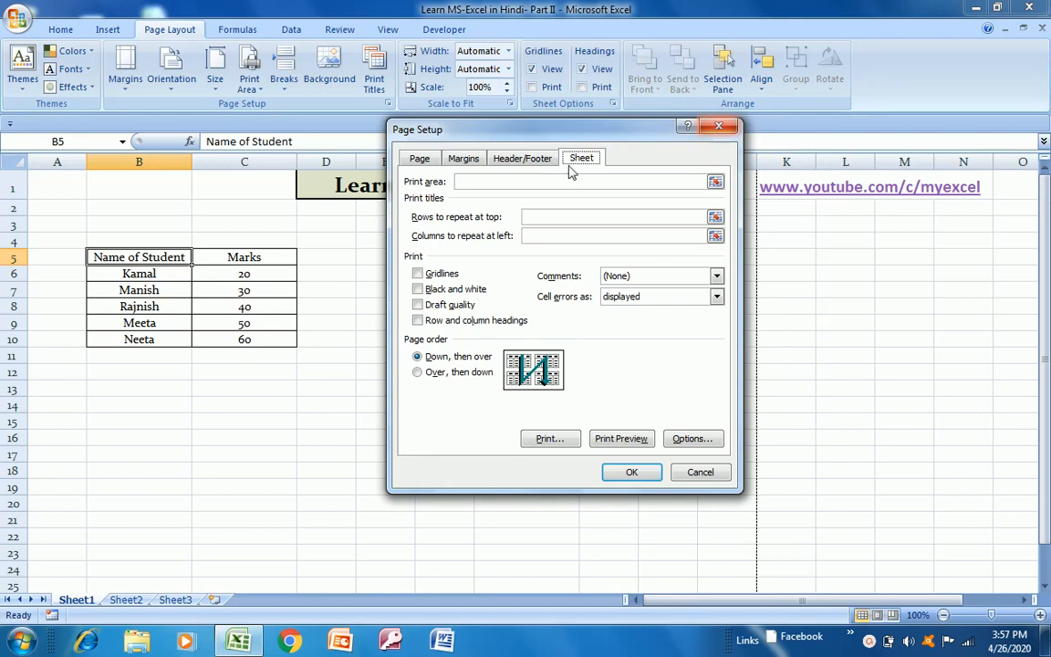
{"action": "left_click", "coordinate": [532, 159]}
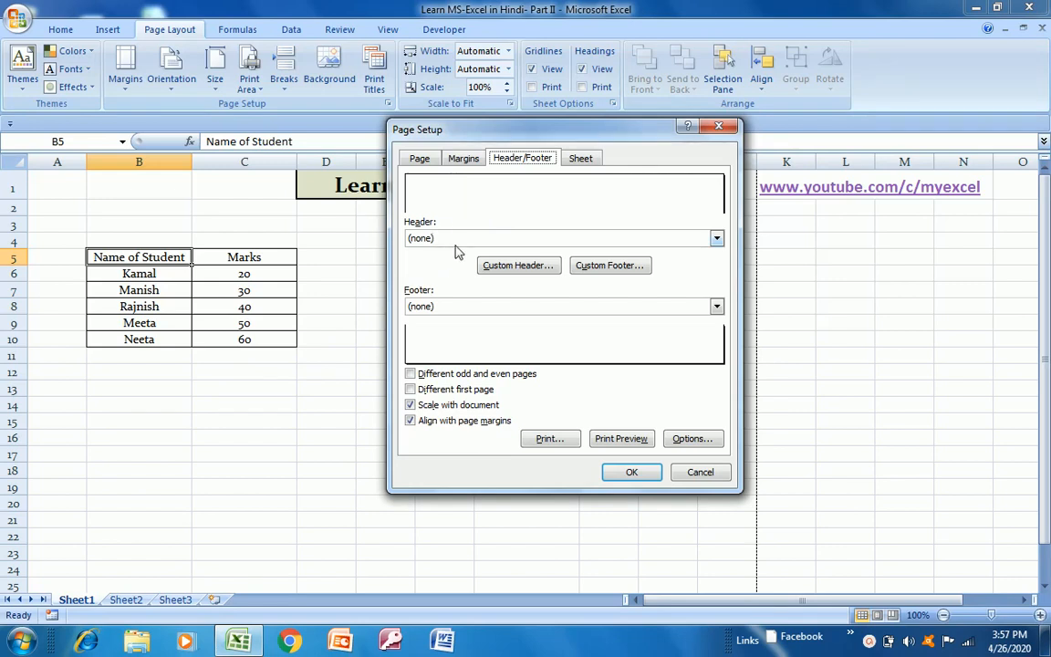
{"action": "left_click", "coordinate": [716, 238]}
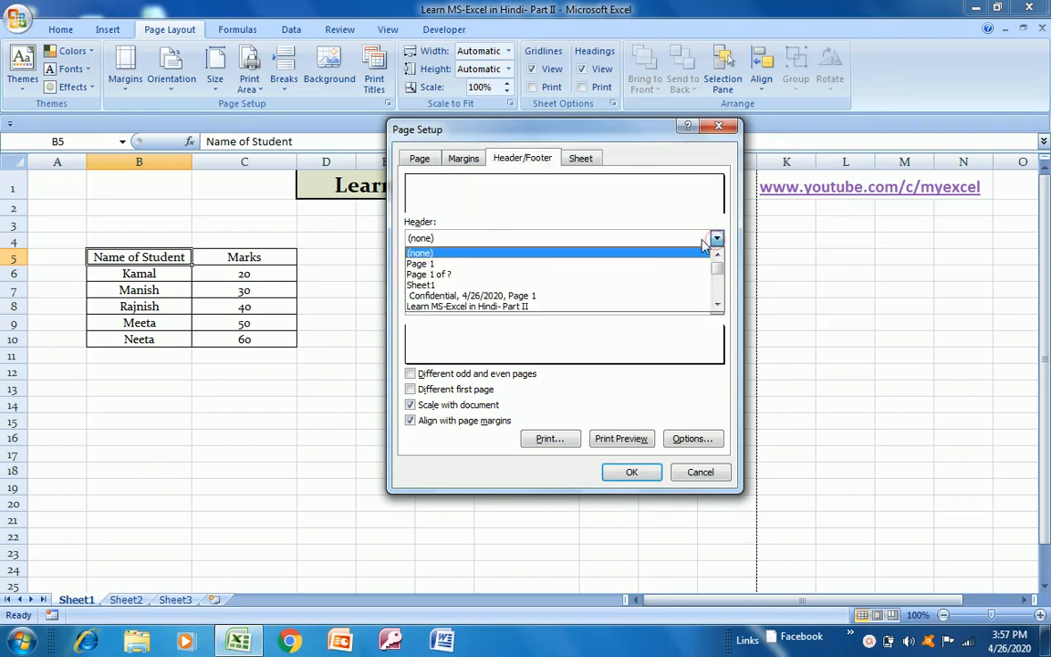
{"action": "left_click", "coordinate": [486, 264]}
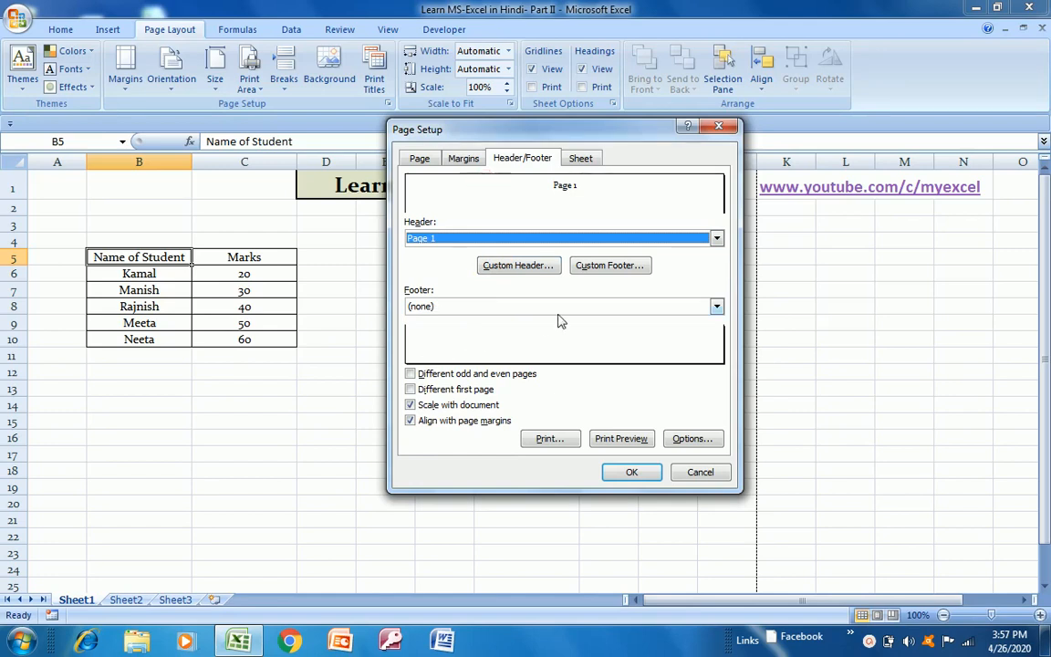
{"action": "left_click", "coordinate": [717, 307]}
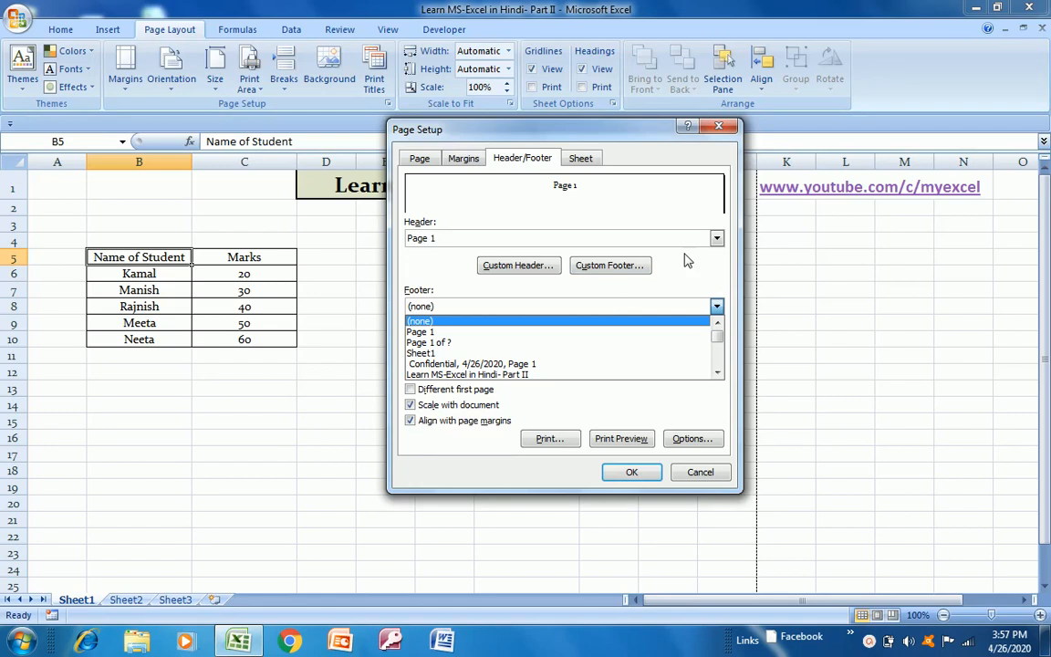
{"action": "left_click", "coordinate": [511, 382]}
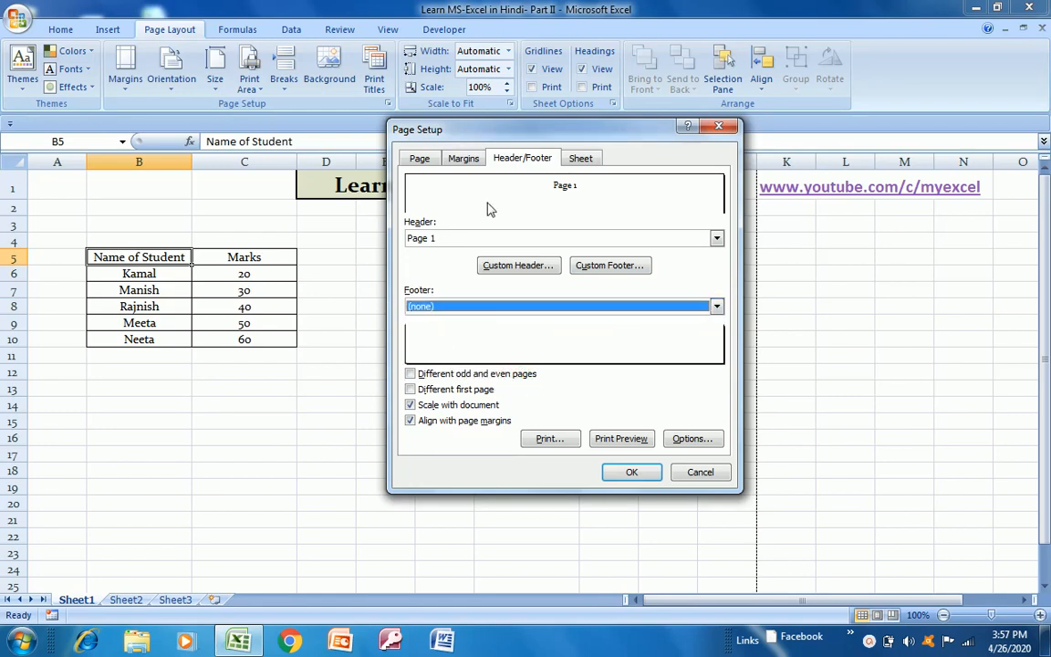
- Check the margin, orientation and paper settings in the page setup and close it without applying anything
{"action": "left_click", "coordinate": [453, 158]}
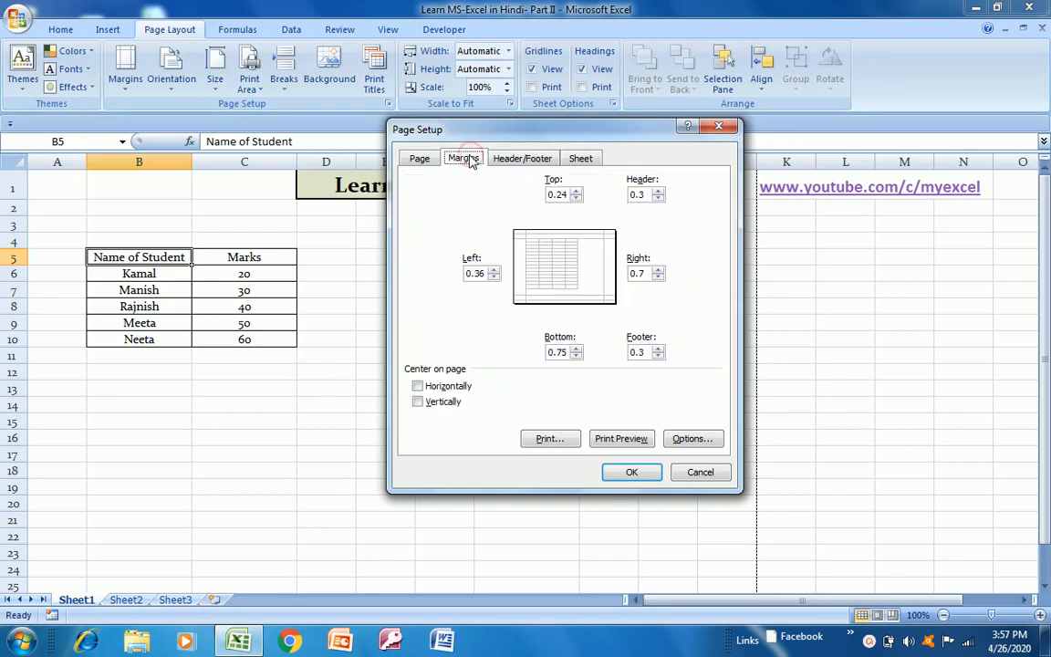
{"action": "left_click", "coordinate": [421, 159]}
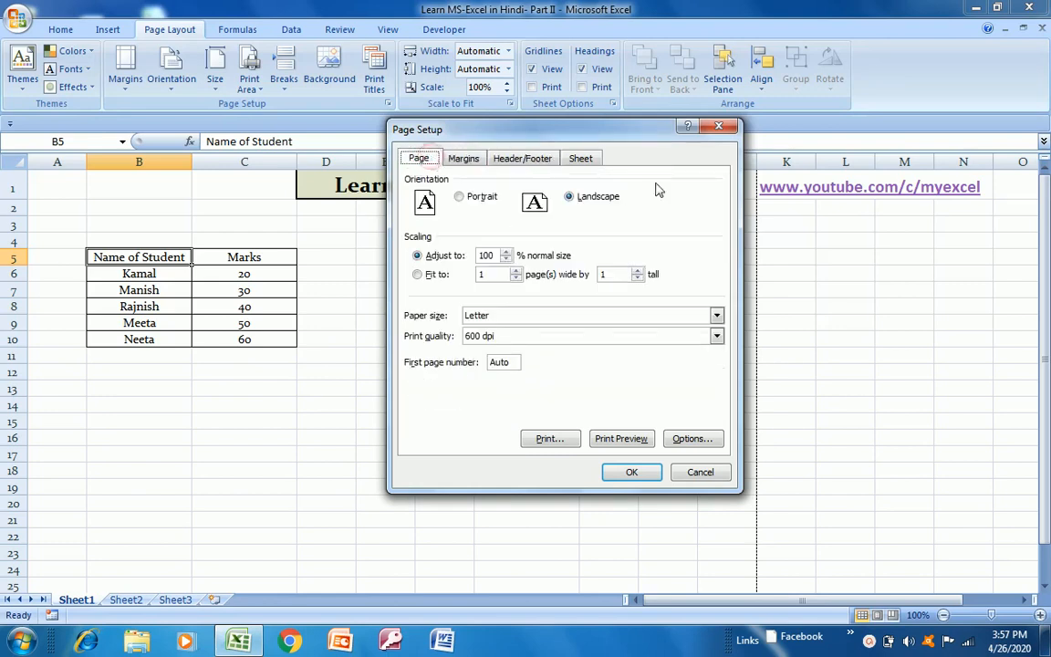
{"action": "left_click", "coordinate": [717, 128]}
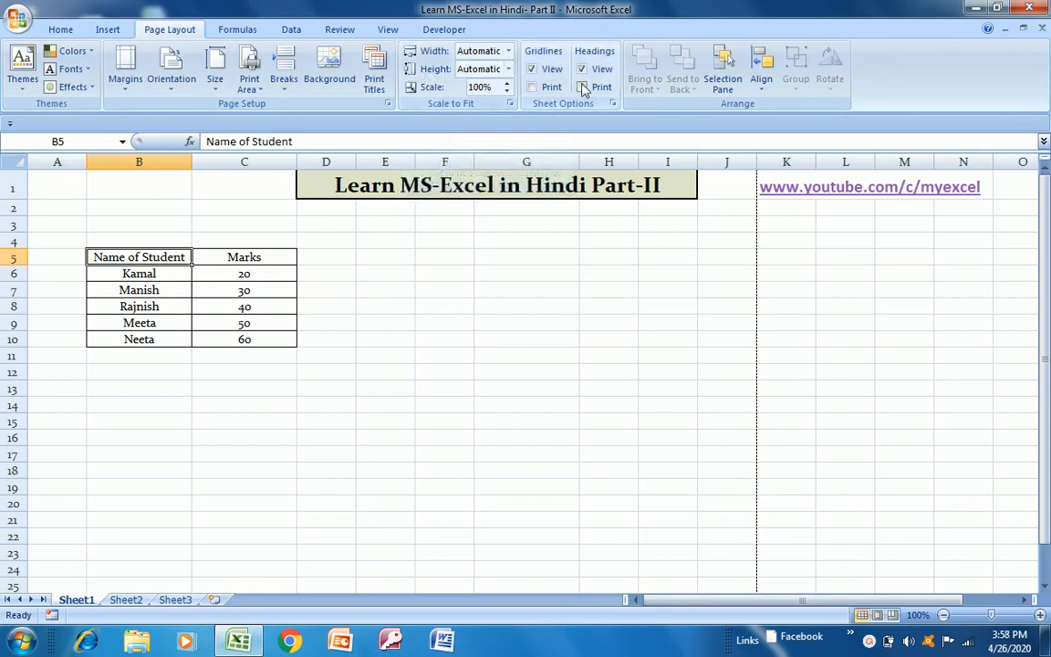
{"action": "left_click", "coordinate": [762, 82]}
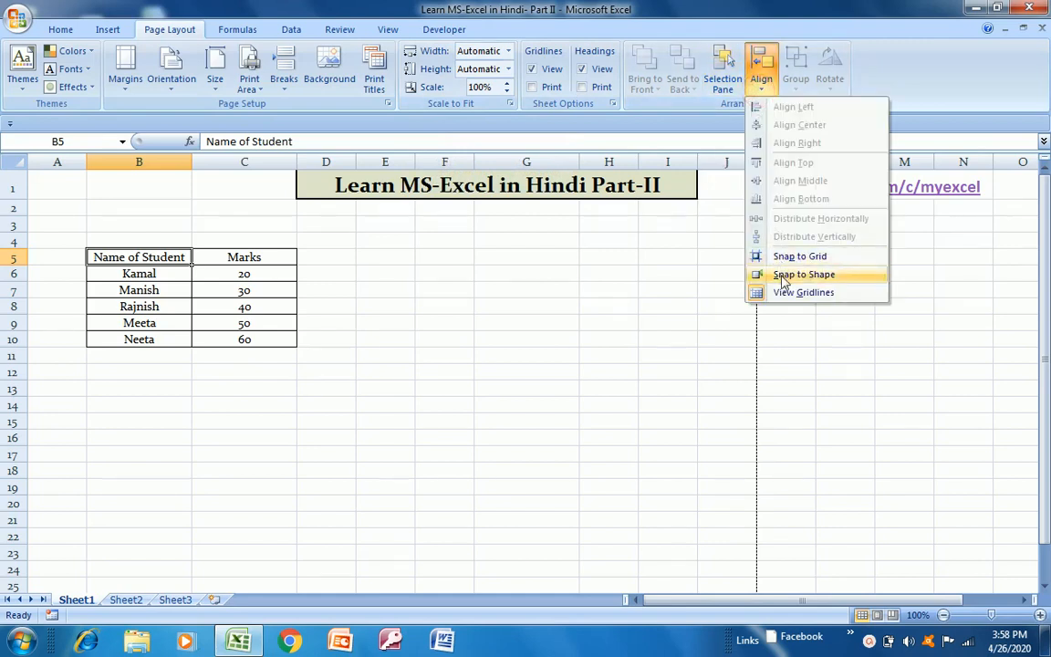
{"action": "left_click", "coordinate": [240, 29]}
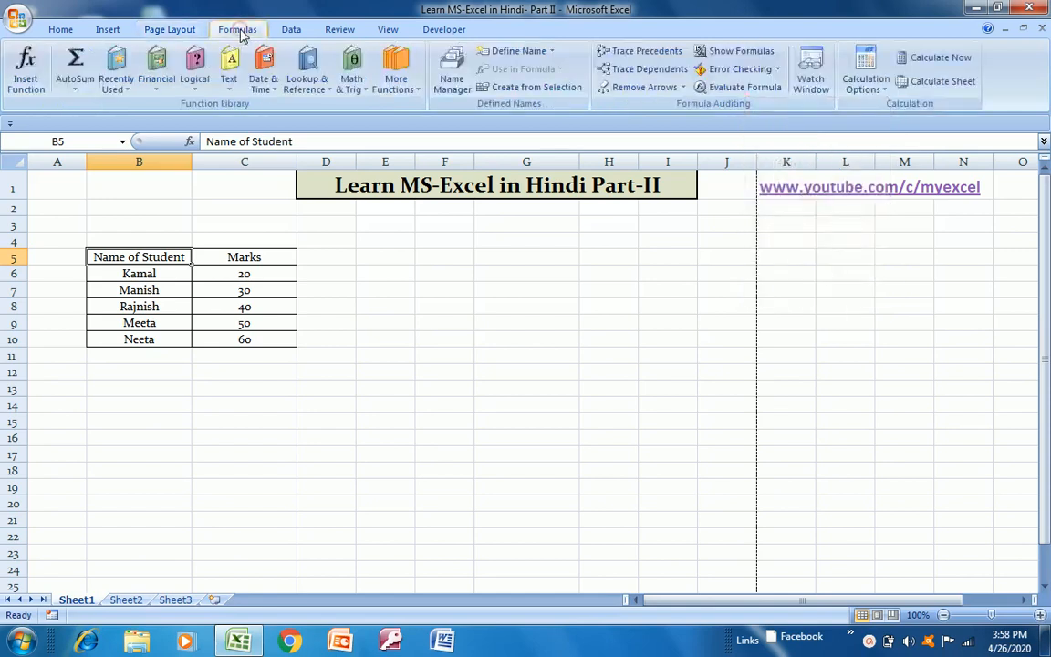
{"action": "left_click", "coordinate": [78, 91]}
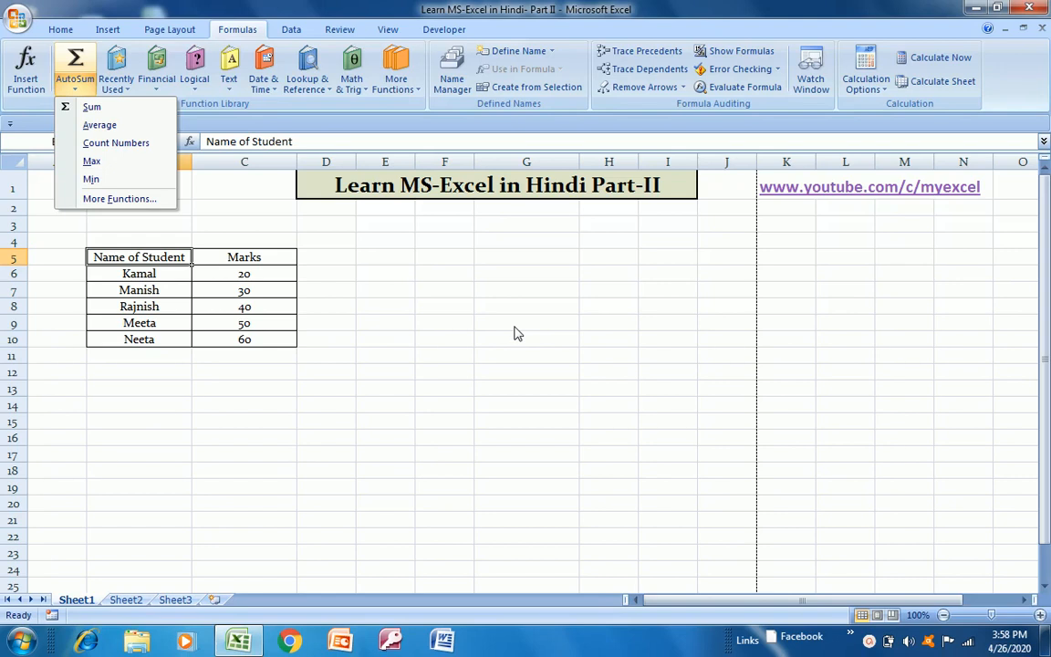
{"action": "left_click", "coordinate": [354, 263]}
- Copy the Name of Student column with its heading, cells B5:B10
{"action": "left_click", "coordinate": [382, 257]}
{"action": "key", "text": "Left"}
{"action": "key", "text": "Left"}
{"action": "key", "text": "Left"}
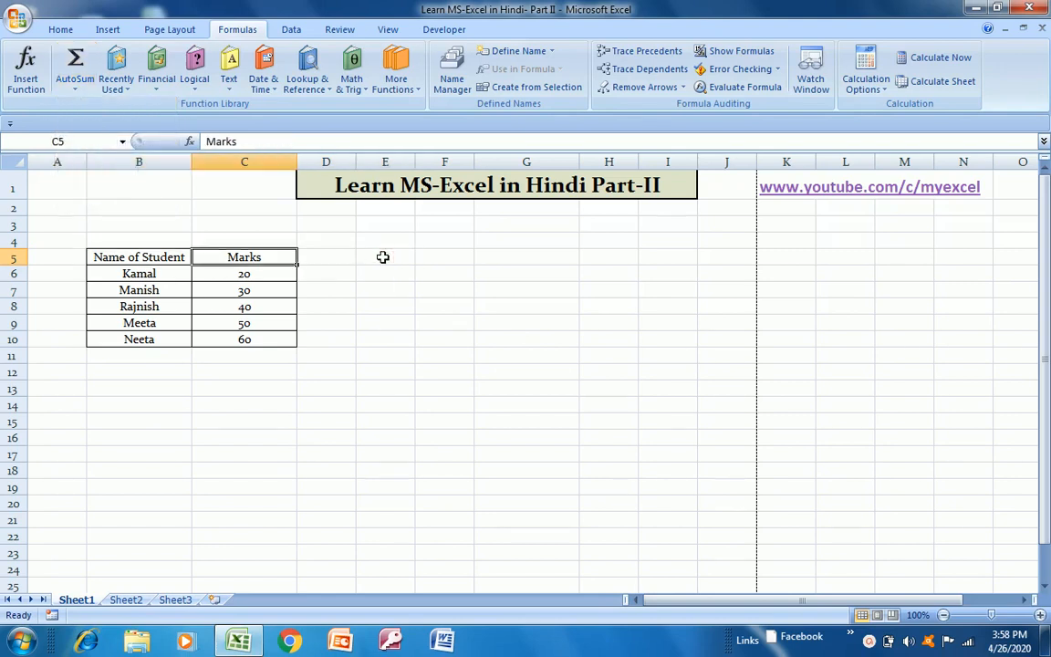
{"action": "key", "text": "ctrl+shift+Down"}
{"action": "key", "text": "Right"}
{"action": "key", "text": "Left"}
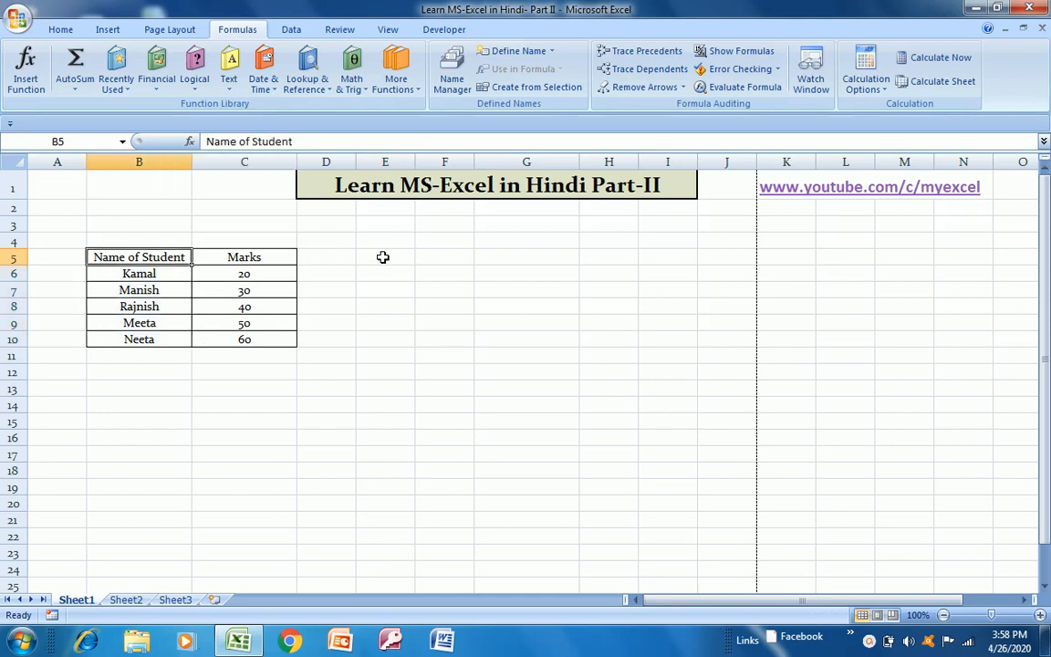
{"action": "key", "text": "shift+Down"}
{"action": "key", "text": "shift+Down"}
{"action": "key", "text": "shift+Down"}
{"action": "key", "text": "shift+Down"}
{"action": "key", "text": "shift+Down"}
{"action": "key", "text": "ctrl+c"}
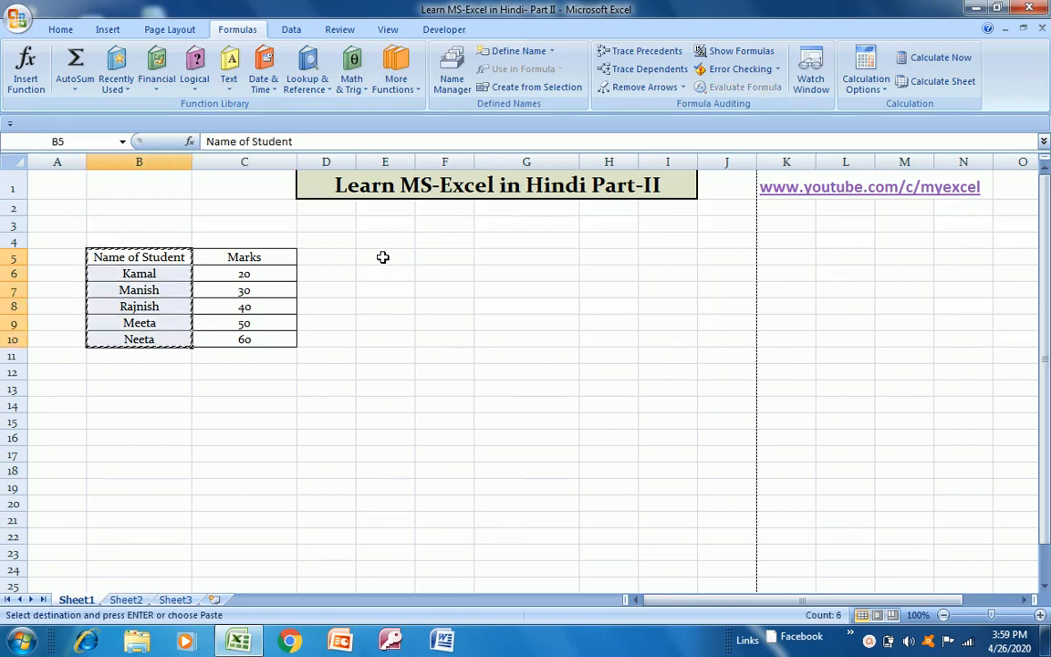
- Paste the copied student list at E11 and auto-fit the width of column E
{"action": "left_click", "coordinate": [382, 257]}
{"action": "key", "text": "Down"}
{"action": "key", "text": "Down"}
{"action": "key", "text": "Down"}
{"action": "key", "text": "Down"}
{"action": "key", "text": "Down"}
{"action": "key", "text": "Down"}
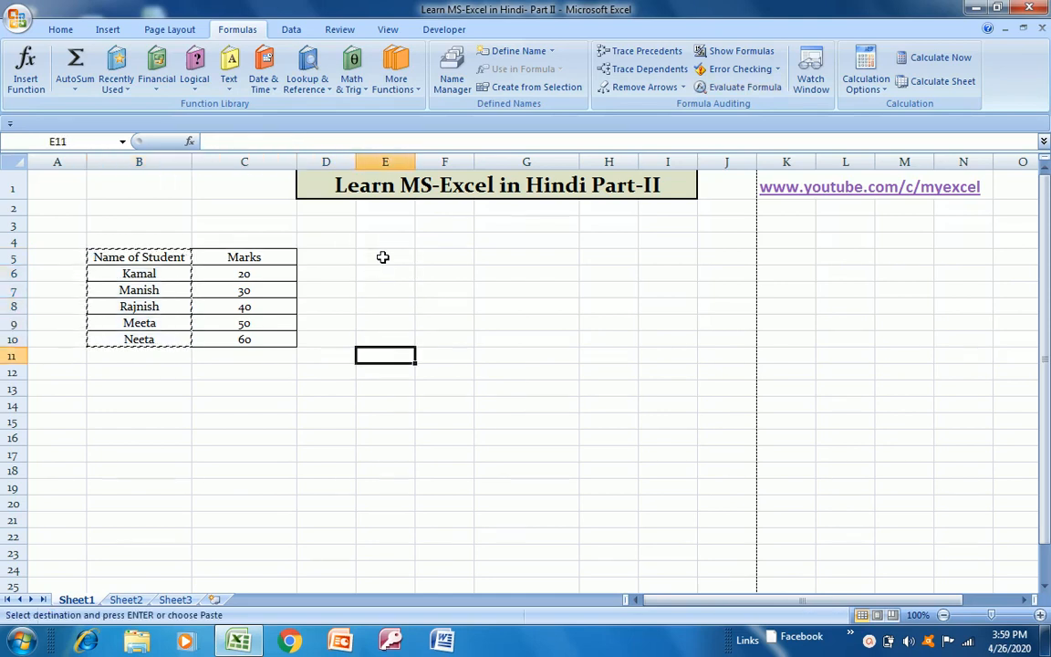
{"action": "key", "text": "ctrl+v"}
{"action": "left_click_drag", "start_coordinate": [419, 160], "coordinate": [419, 161]}
{"action": "double_click", "coordinate": [419, 161]}
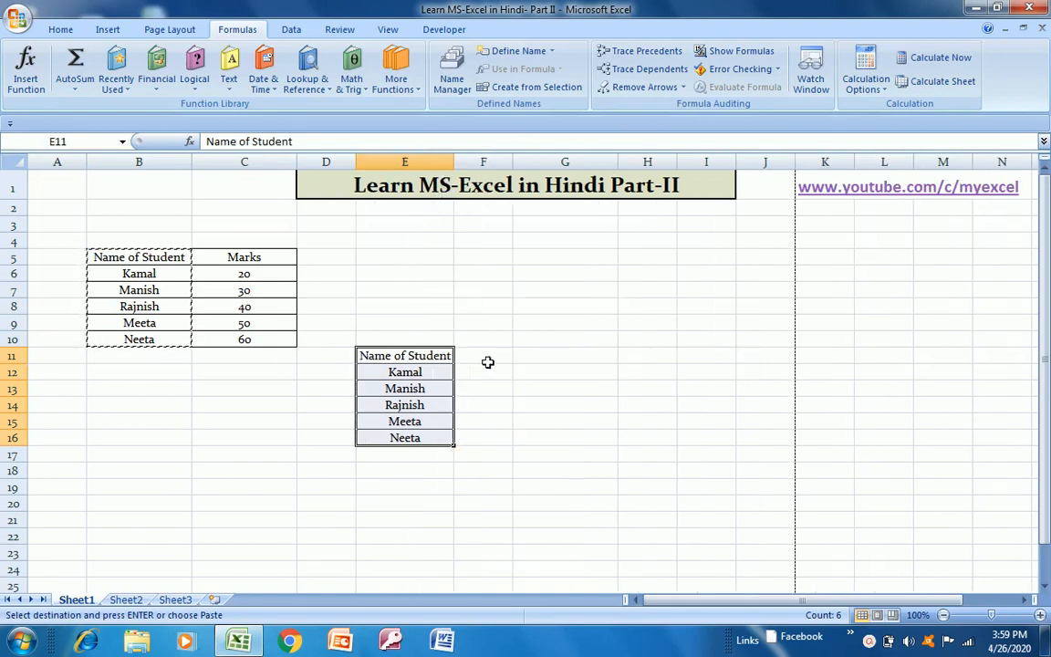
- Copy the Marks heading from C5 to F11 beside the new student list
{"action": "left_click", "coordinate": [488, 362]}
{"action": "left_click", "coordinate": [252, 260]}
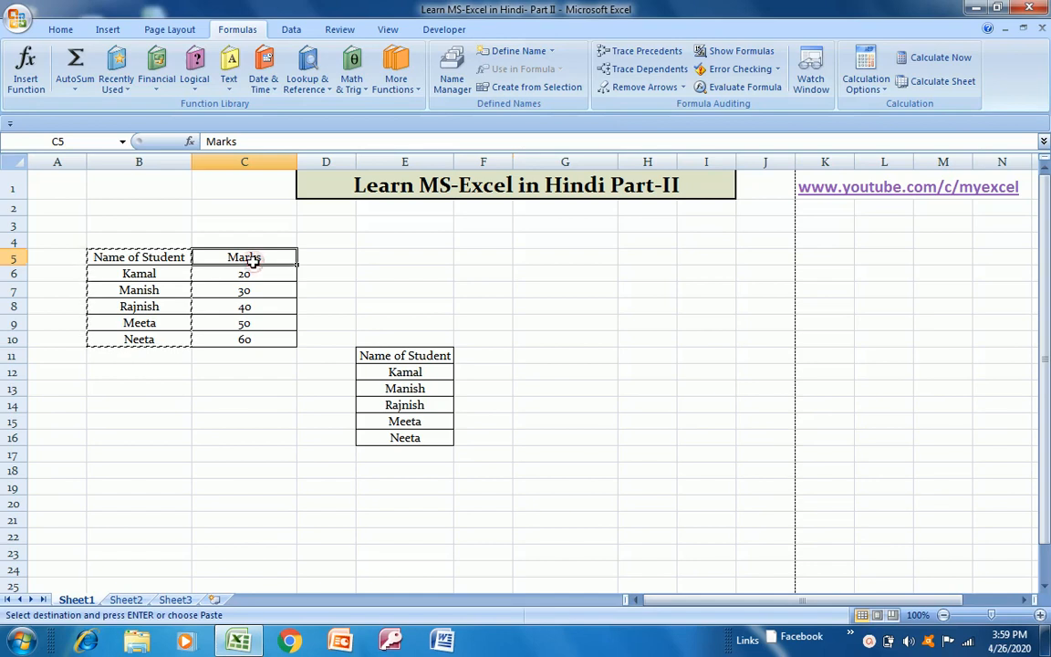
{"action": "key", "text": "ctrl+c"}
{"action": "key", "text": "Right"}
{"action": "key", "text": "Right"}
{"action": "key", "text": "Right"}
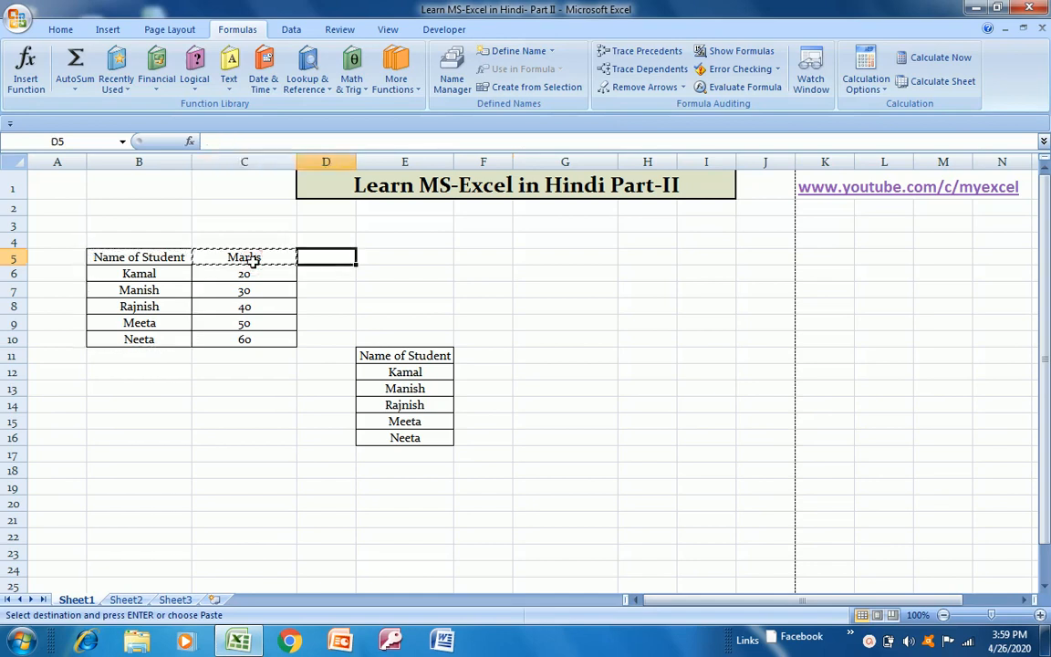
{"action": "key", "text": "Down"}
{"action": "key", "text": "Down"}
{"action": "key", "text": "Down"}
{"action": "key", "text": "Down"}
{"action": "key", "text": "Down"}
{"action": "key", "text": "Down"}
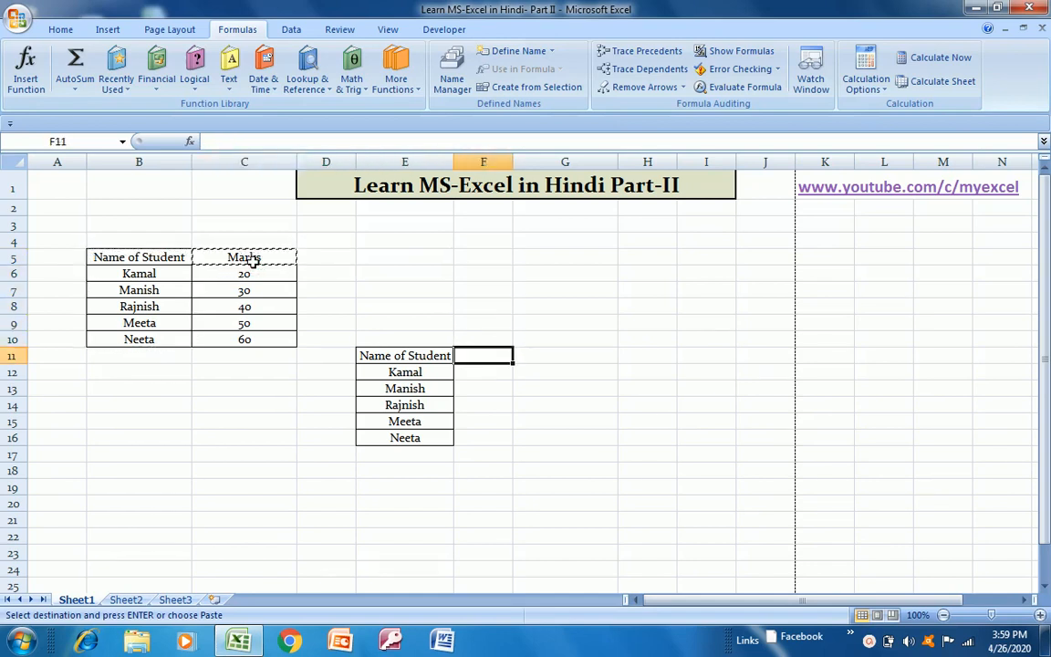
{"action": "key", "text": "ctrl+v"}
- Start a VLOOKUP formula in F12 with cell E12 as the lookup value
{"action": "left_click", "coordinate": [497, 372]}
{"action": "key", "text": "Escape"}
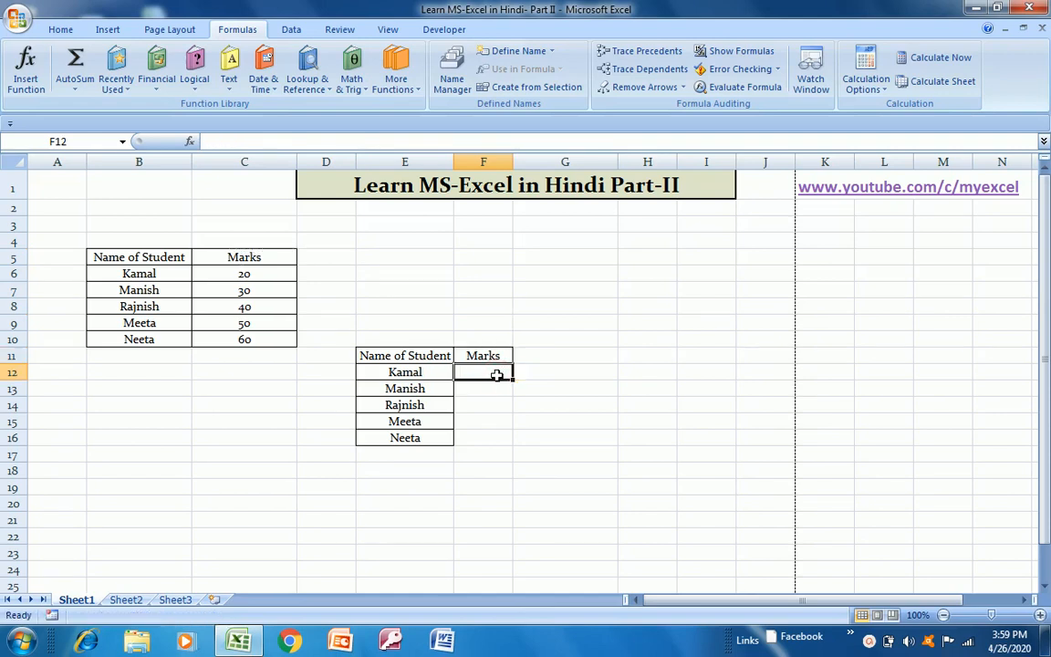
{"action": "type", "text": "=vo"}
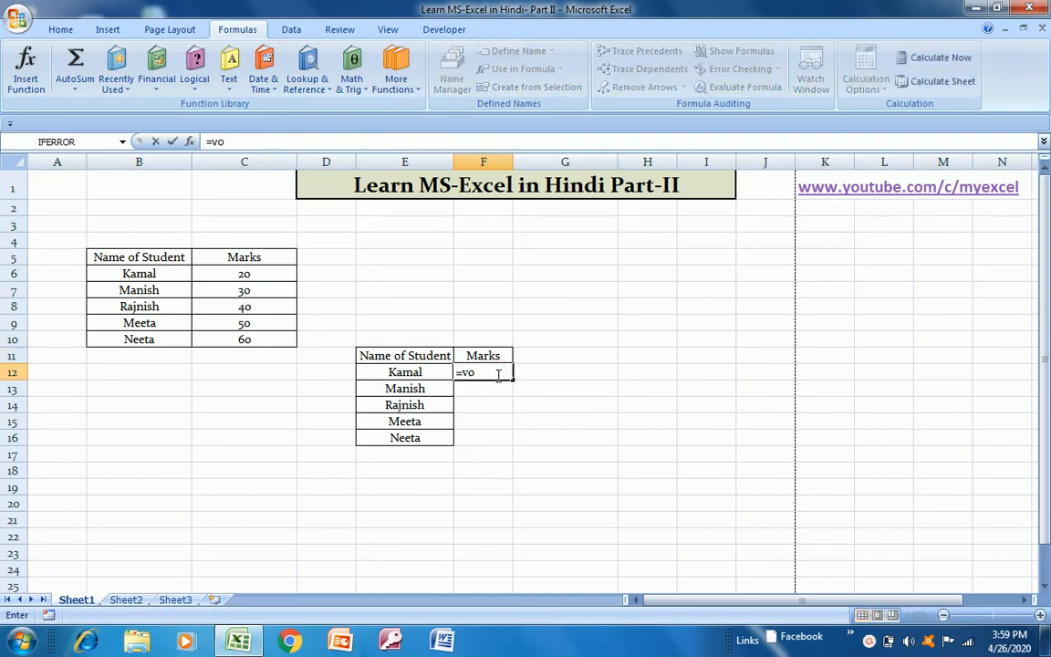
{"action": "key", "text": "BackSpace"}
{"action": "key", "text": "Down"}
{"action": "key", "text": "Down"}
{"action": "key", "text": "Down"}
{"action": "key", "text": "Down"}
{"action": "key", "text": "Down"}
{"action": "key", "text": "Down"}
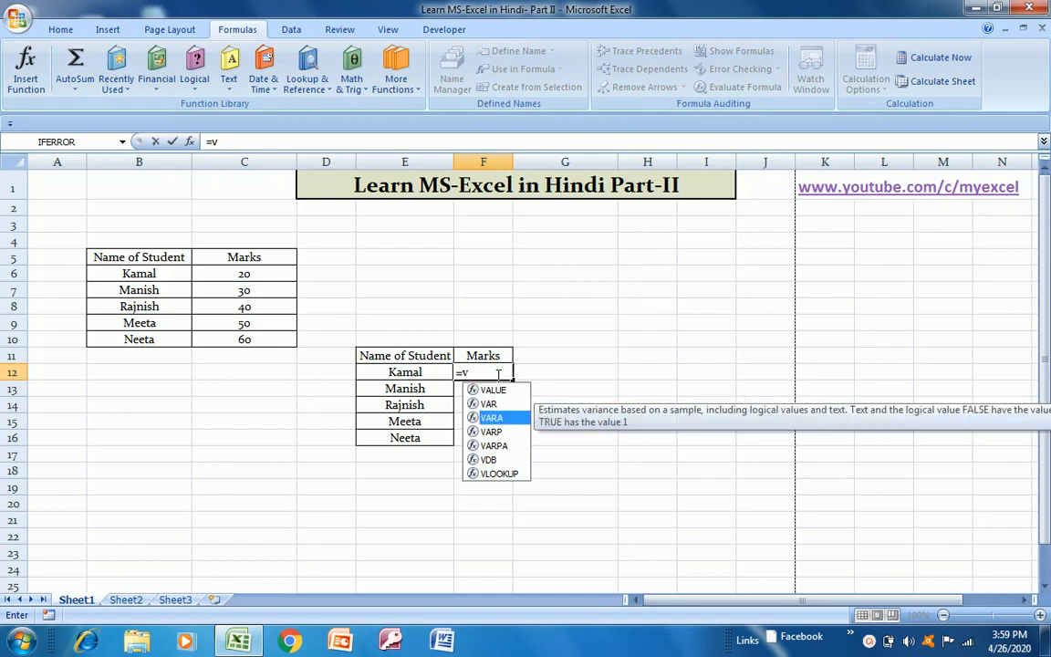
{"action": "key", "text": "Tab"}
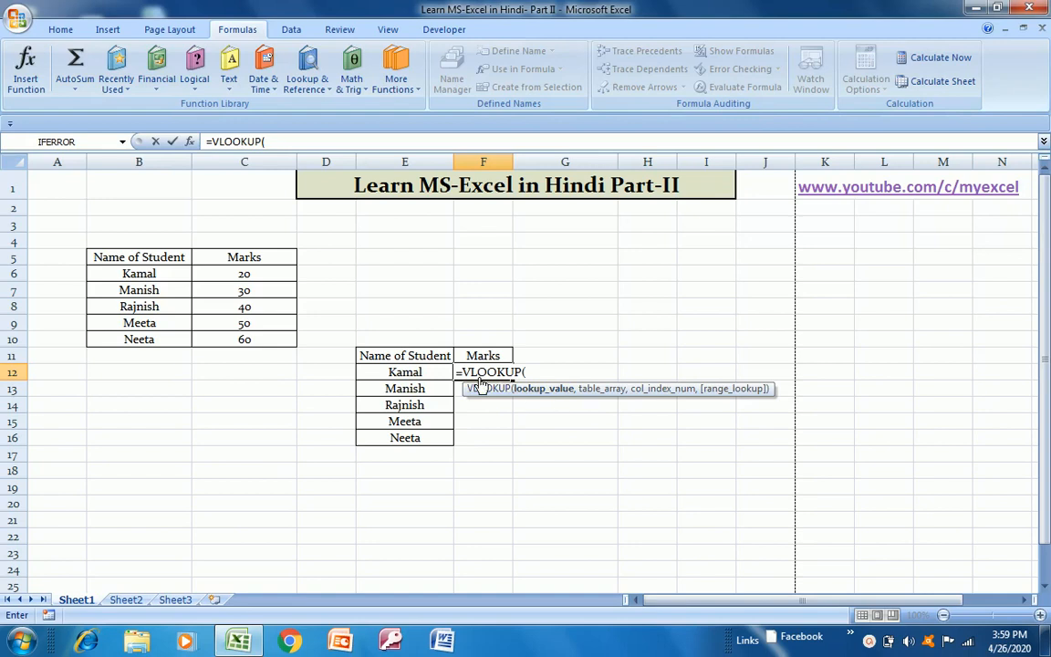
{"action": "left_click", "coordinate": [408, 372]}
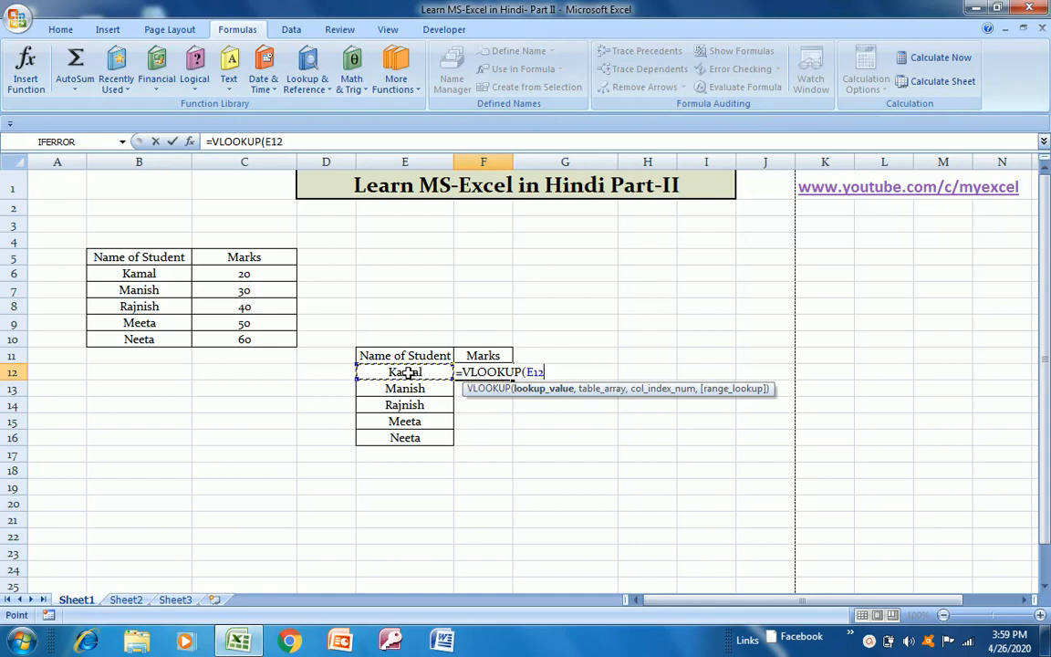
{"action": "type", "text": ","}
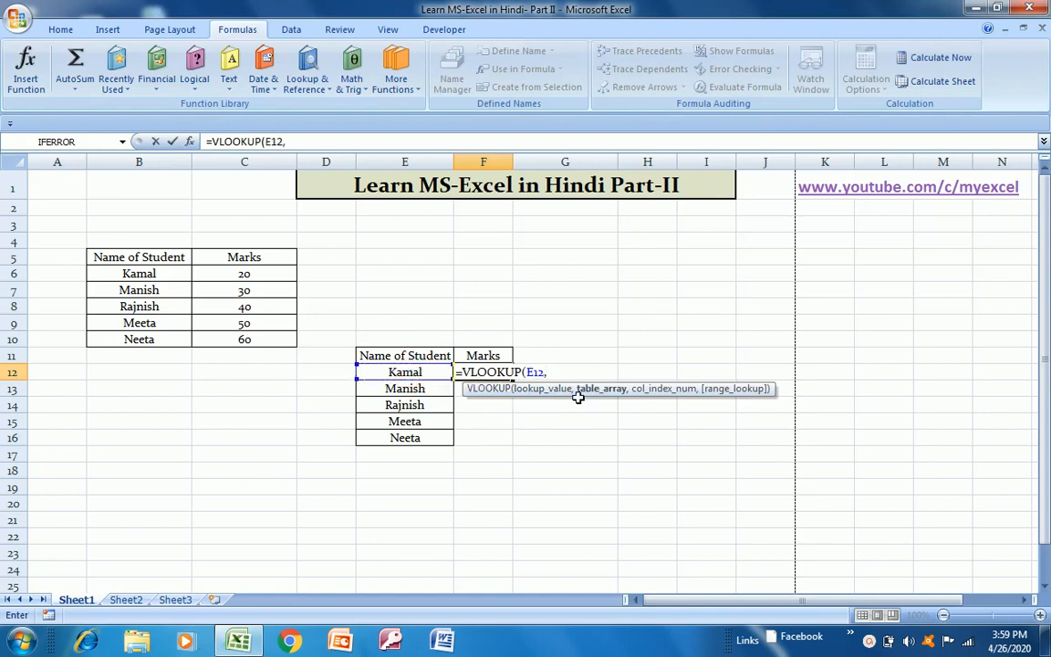
- Complete the VLOOKUP in F12 with table array B6:C10, column index 2 and range lookup 0
{"action": "left_click", "coordinate": [135, 274]}
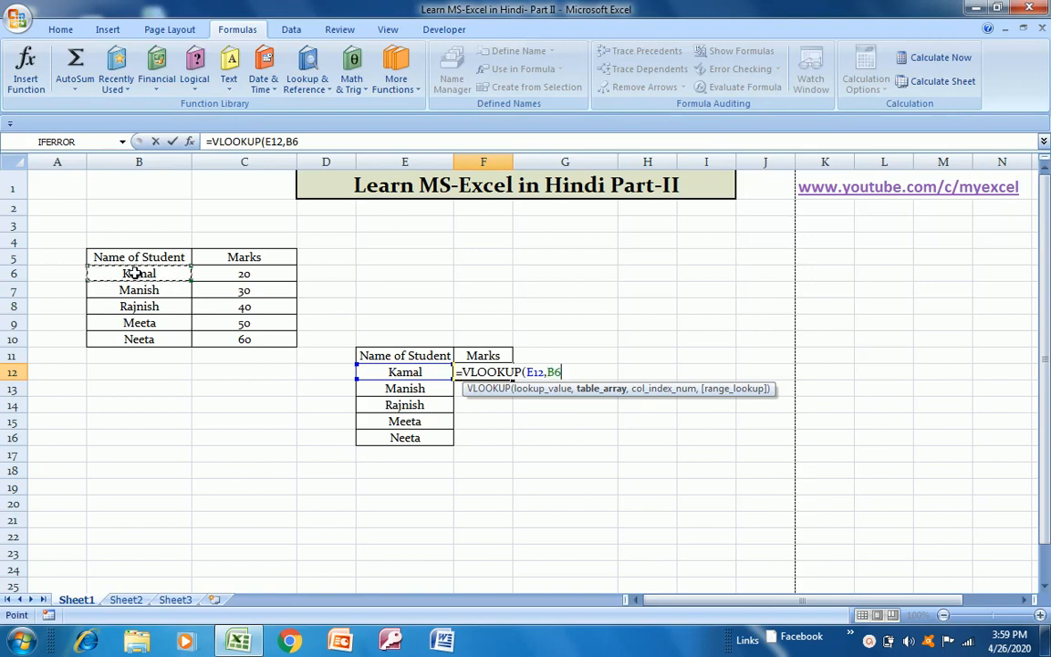
{"action": "key", "text": "ctrl+shift+Right"}
{"action": "key", "text": "ctrl+shift+Down"}
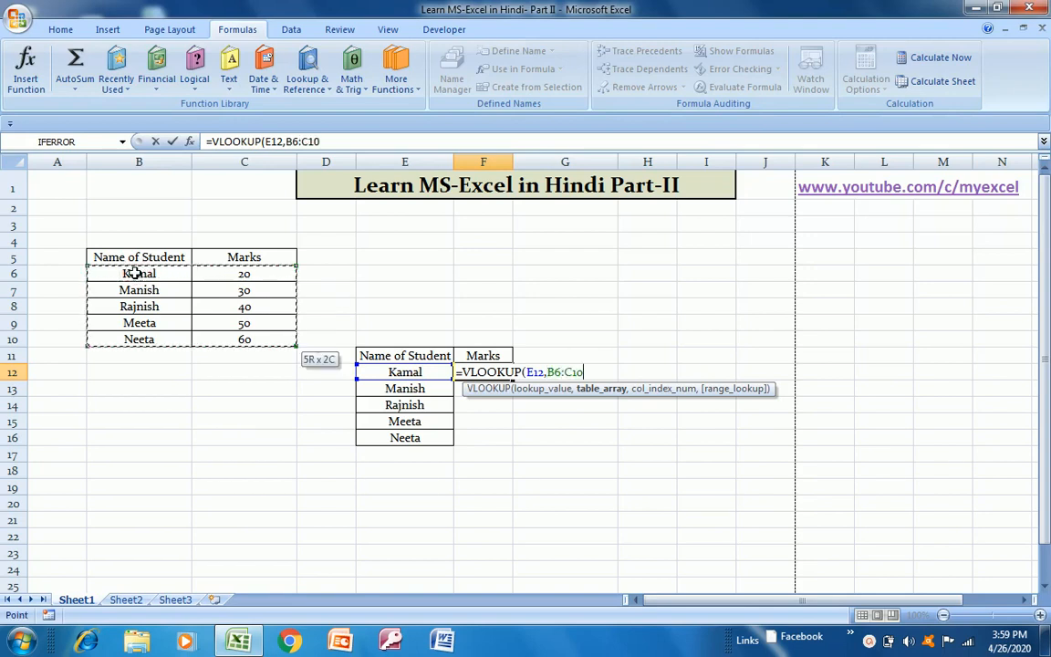
{"action": "type", "text": ","}
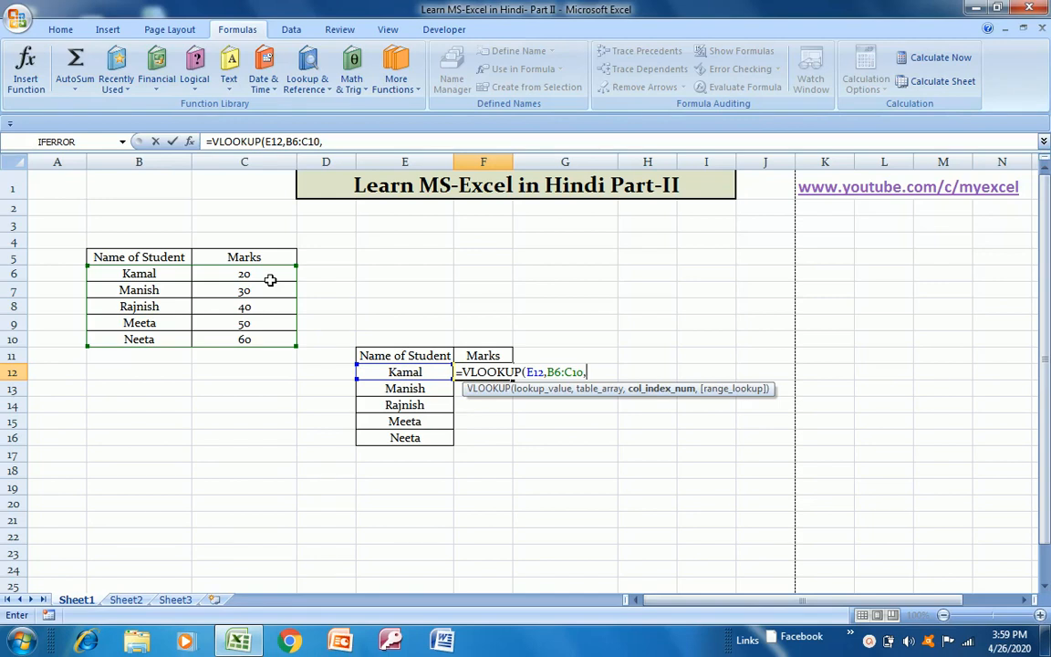
{"action": "type", "text": "2,0"}
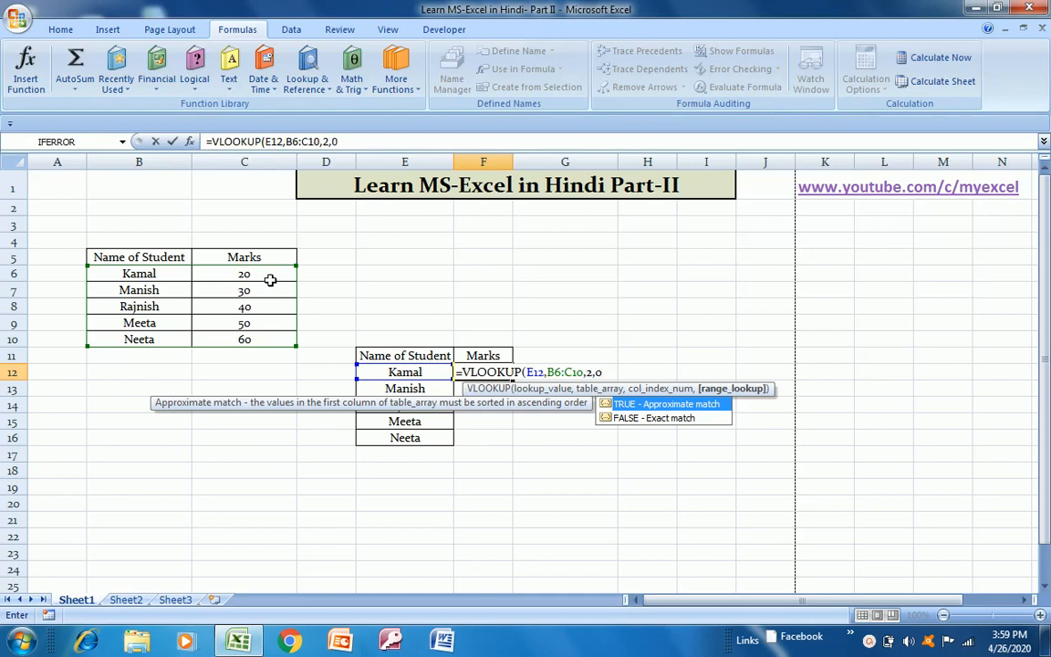
{"action": "type", "text": ")"}
{"action": "key", "text": "ctrl+Return"}
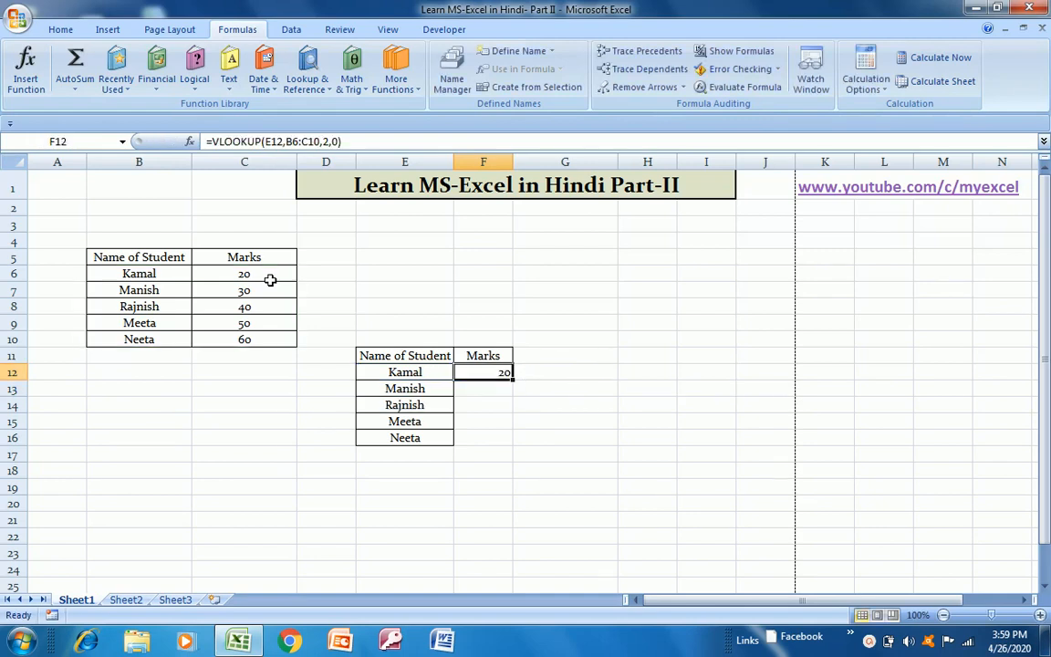
- Copy the VLOOKUP formula from F12 down to F16 for the remaining students
{"action": "key", "text": "ctrl+c"}
{"action": "key", "text": "Left"}
{"action": "key", "text": "ctrl+Down"}
{"action": "key", "text": "Right"}
{"action": "key", "text": "ctrl+shift+Up"}
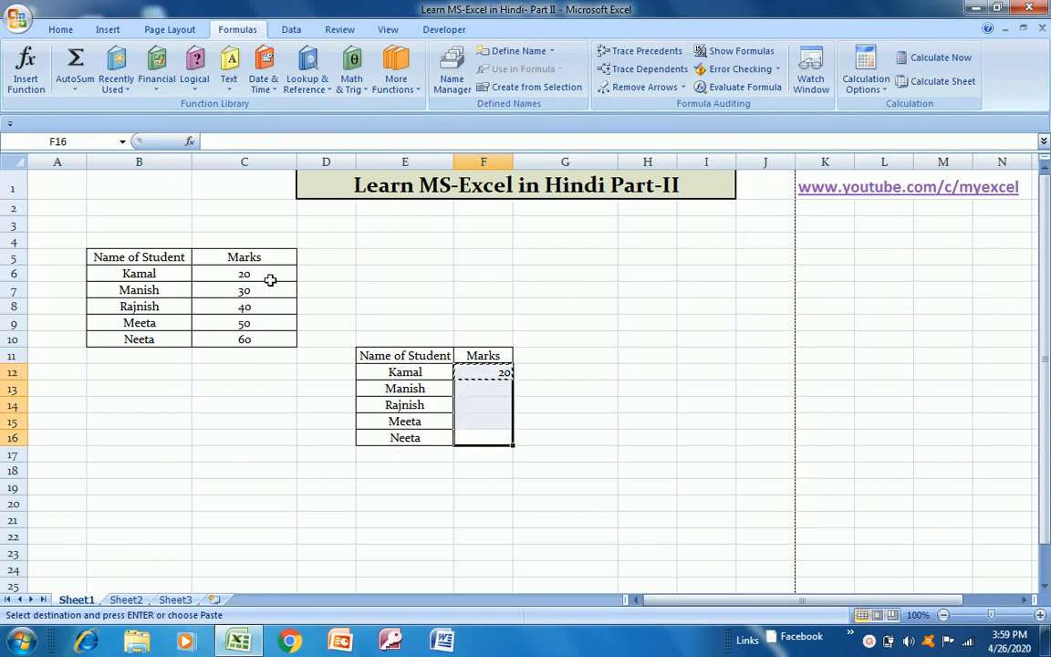
{"action": "key", "text": "ctrl+v"}
{"action": "key", "text": "Escape"}
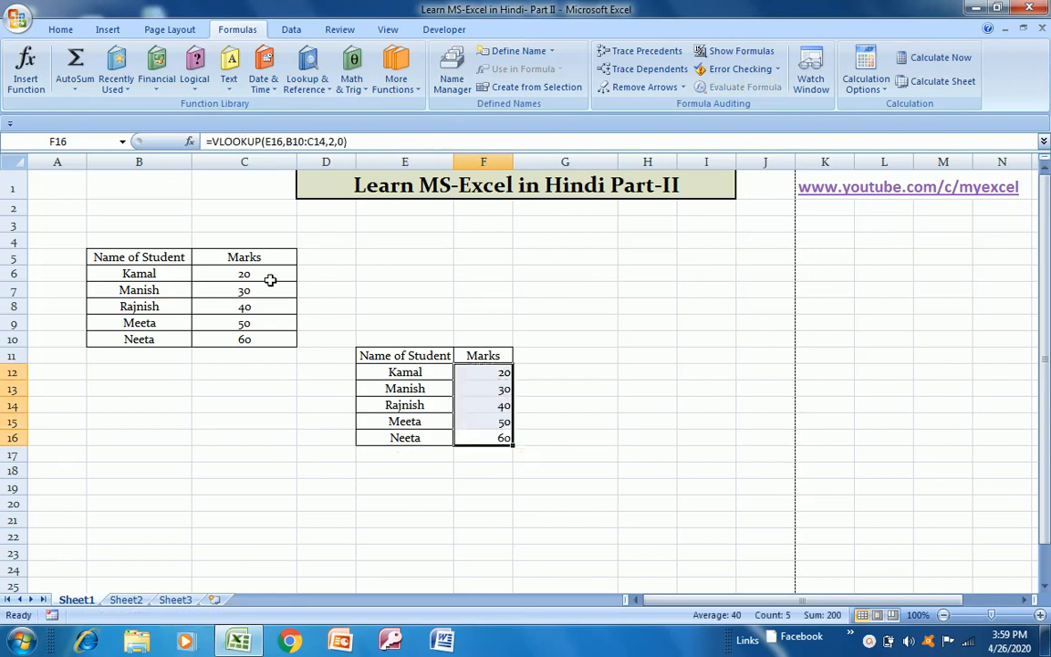
{"action": "key", "text": "Up"}
{"action": "key", "text": "Up"}
{"action": "key", "text": "Up"}
{"action": "key", "text": "Up"}
{"action": "key", "text": "Up"}
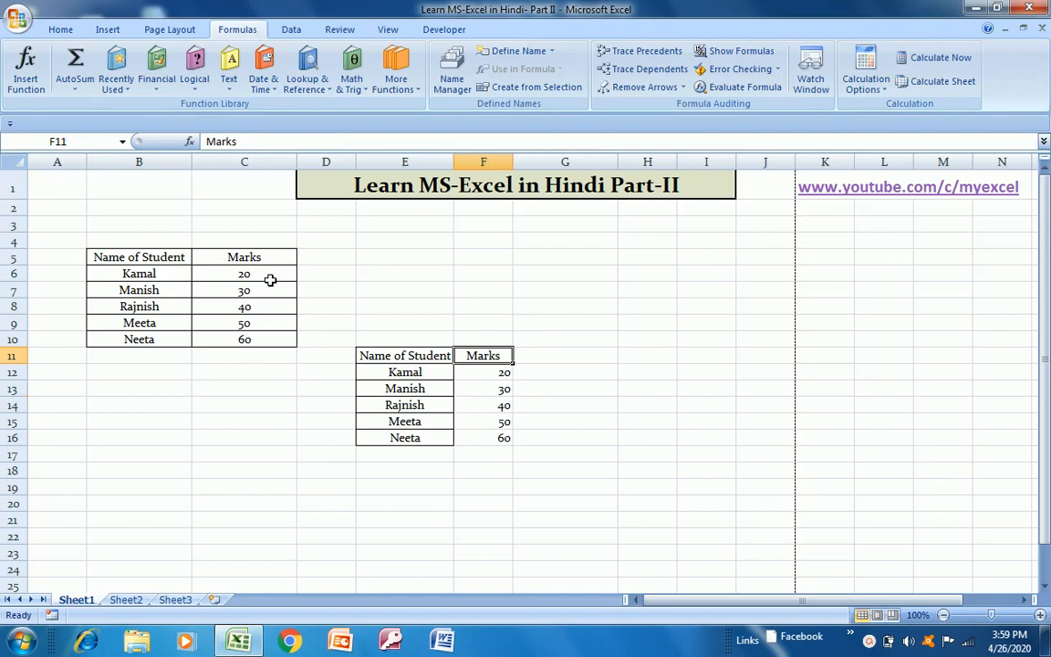
{"action": "key", "text": "Left"}
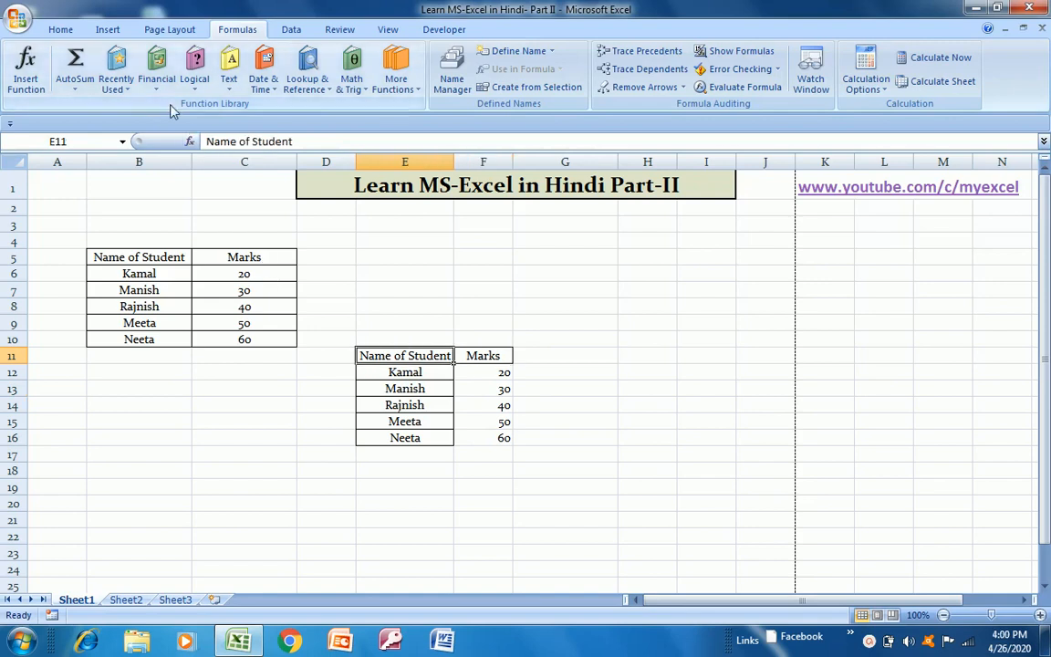
- Look through the AutoSum, recently used, Financial and Text function lists in the function library
{"action": "left_click", "coordinate": [77, 90]}
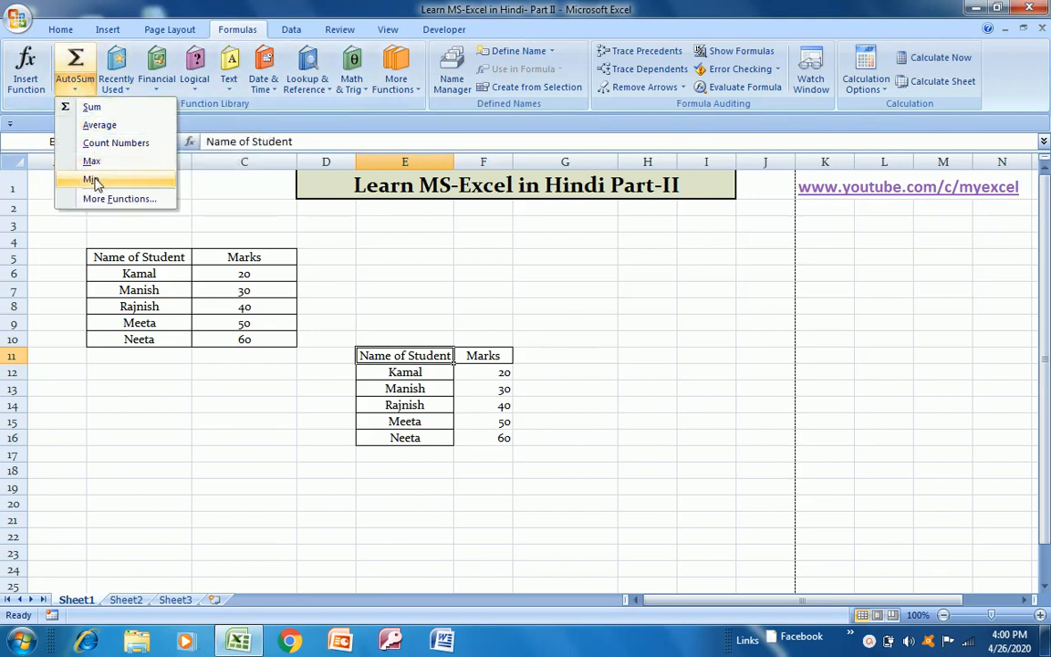
{"action": "left_click", "coordinate": [129, 95]}
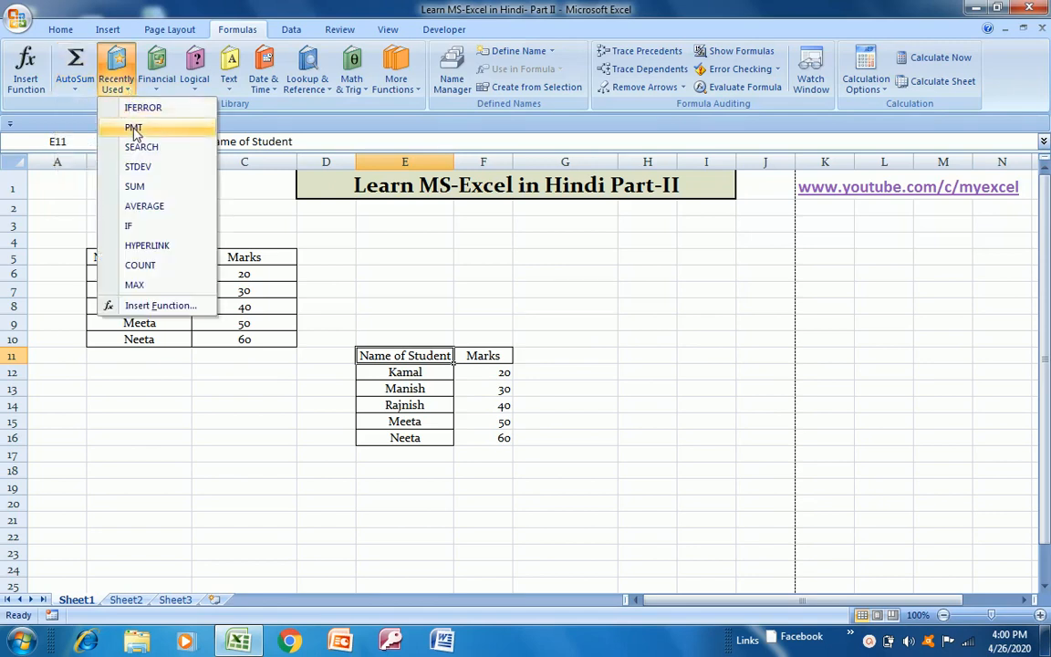
{"action": "left_click", "coordinate": [153, 90]}
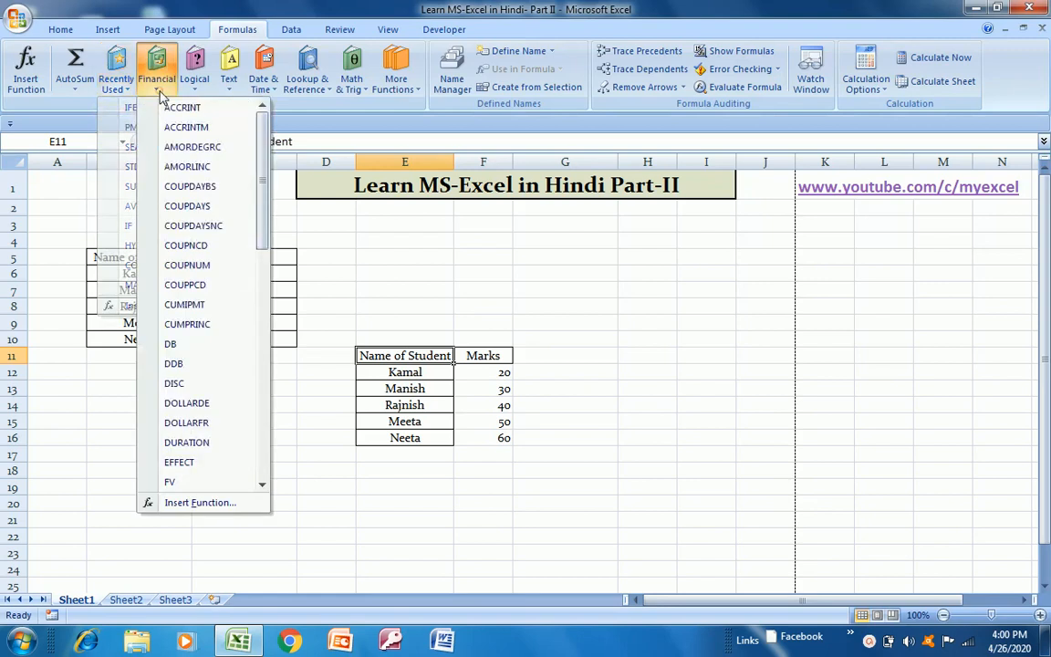
{"action": "left_click", "coordinate": [223, 80]}
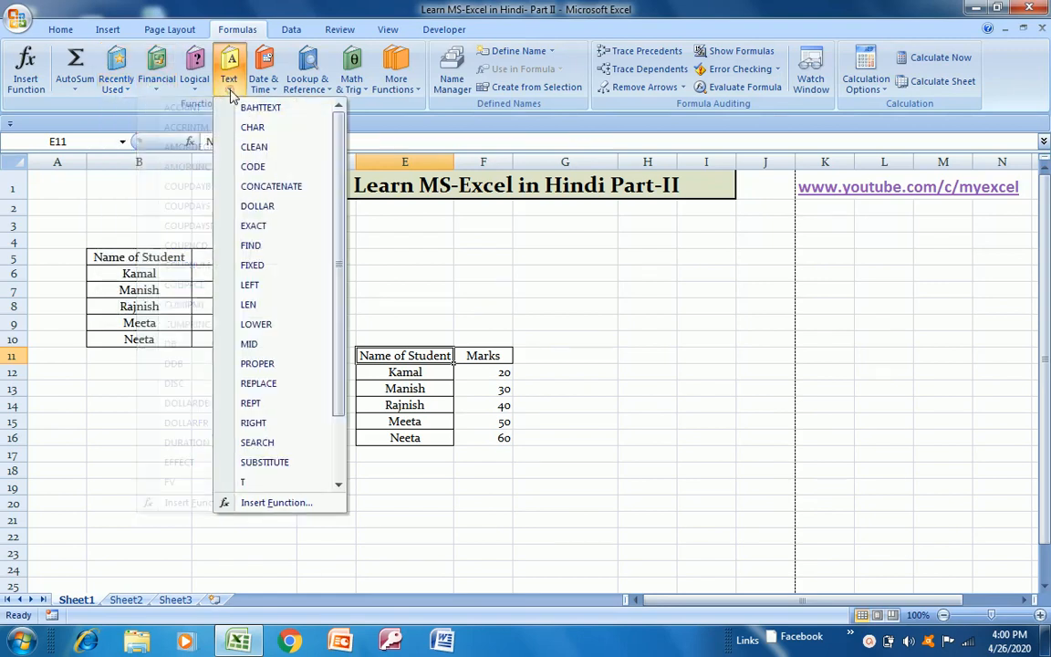
{"action": "left_click", "coordinate": [526, 406]}
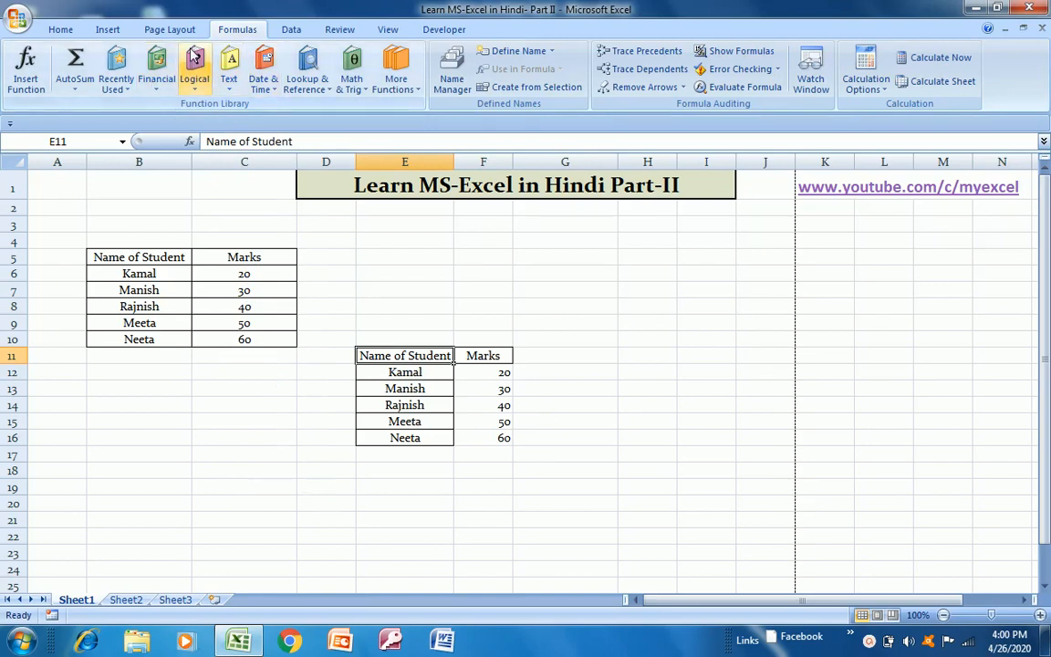
- Look at the web query import dialog and the list of other external data sources
{"action": "left_click", "coordinate": [291, 30]}
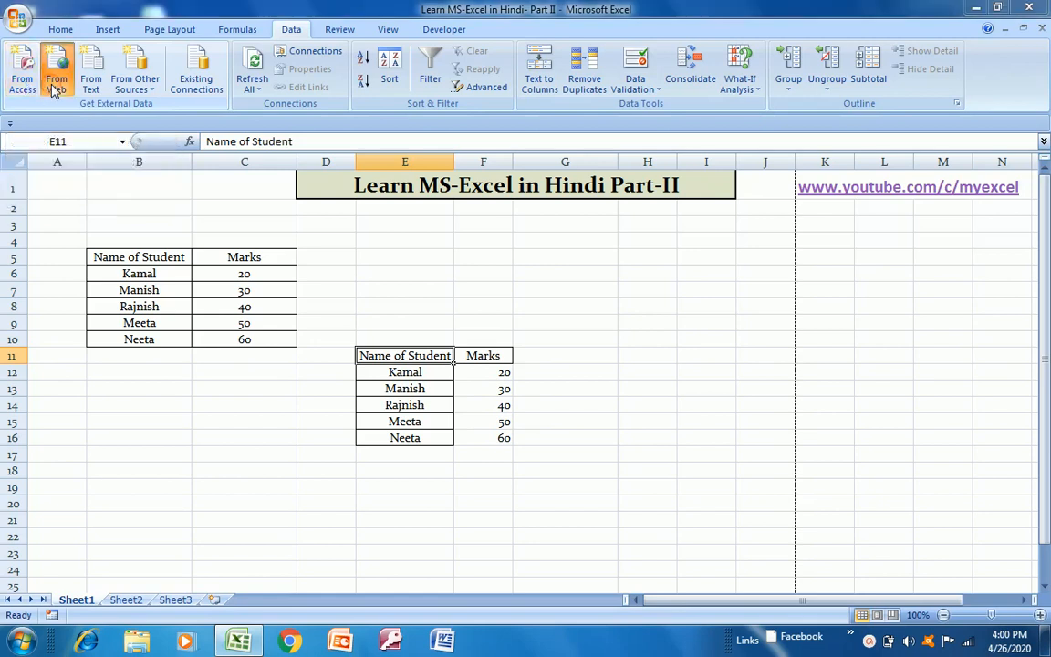
{"action": "left_click", "coordinate": [55, 87]}
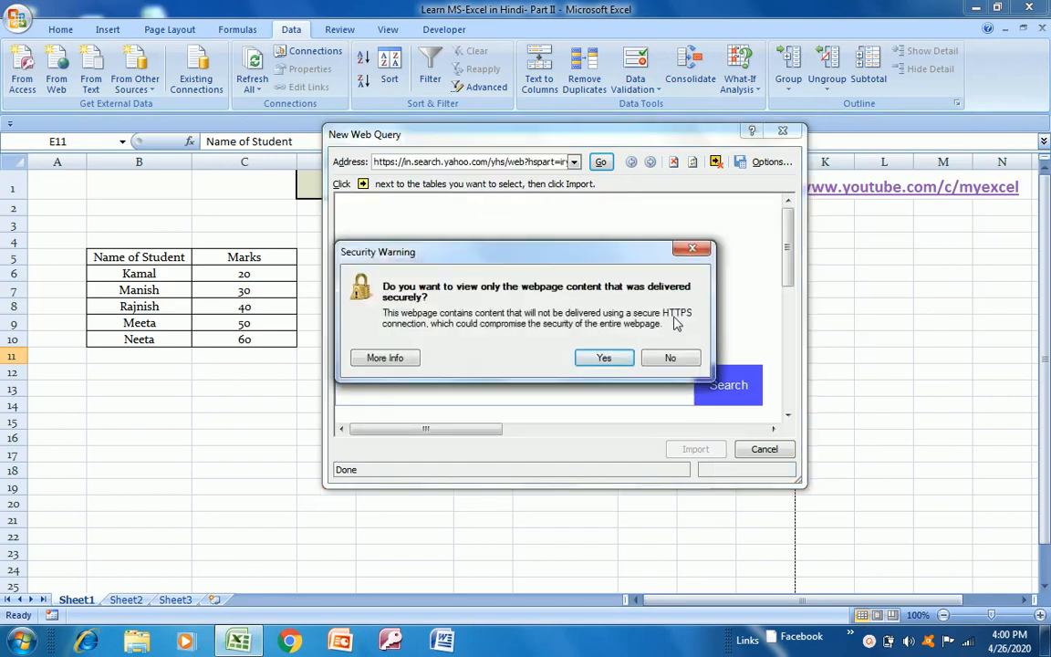
{"action": "left_click", "coordinate": [697, 248]}
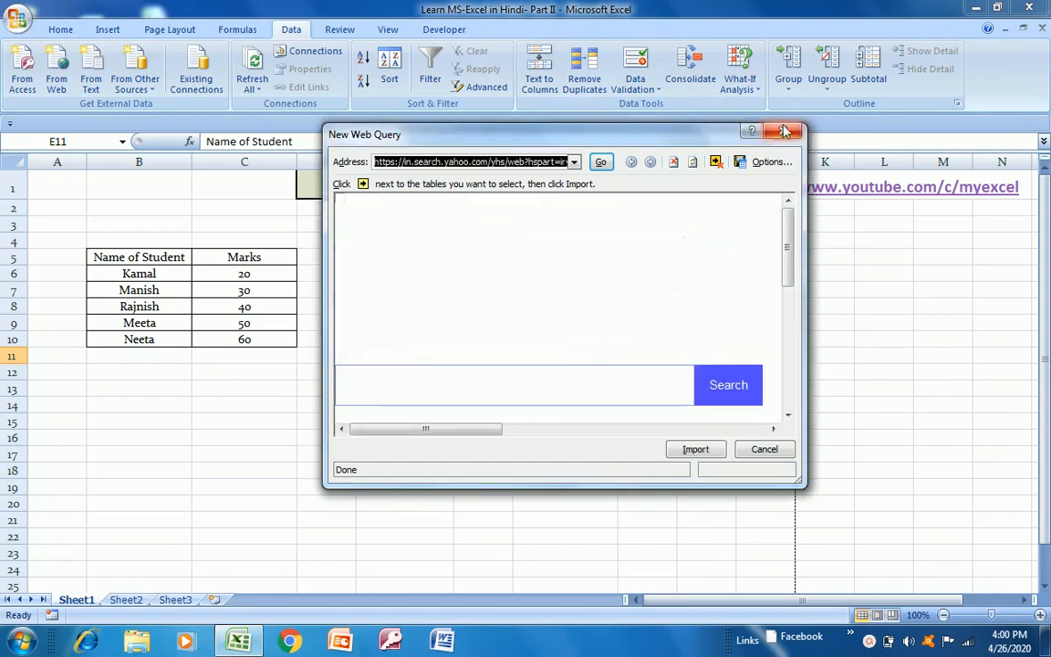
{"action": "left_click", "coordinate": [784, 131]}
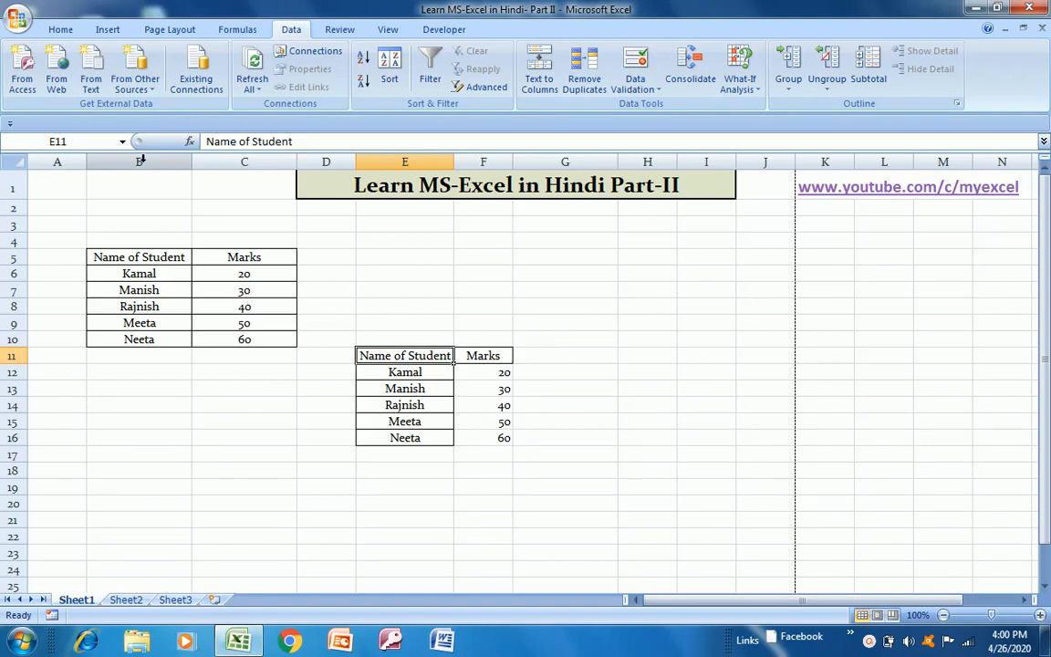
{"action": "left_click", "coordinate": [146, 86]}
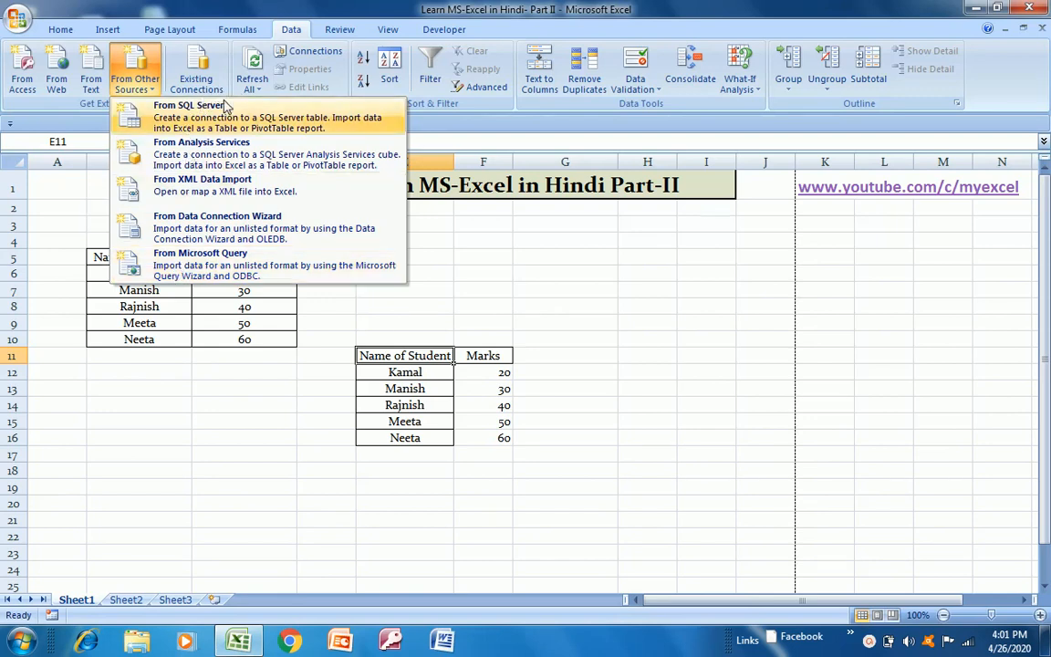
- Run the spelling check on the sheet and close it without changing any word
{"action": "left_click", "coordinate": [339, 29]}
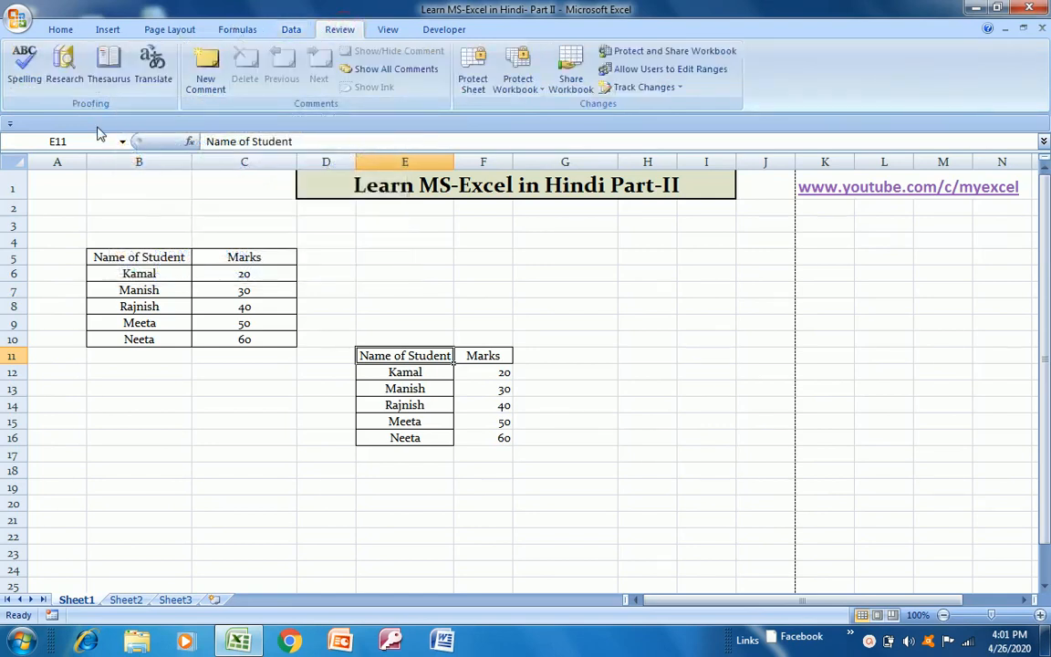
{"action": "left_click", "coordinate": [26, 65]}
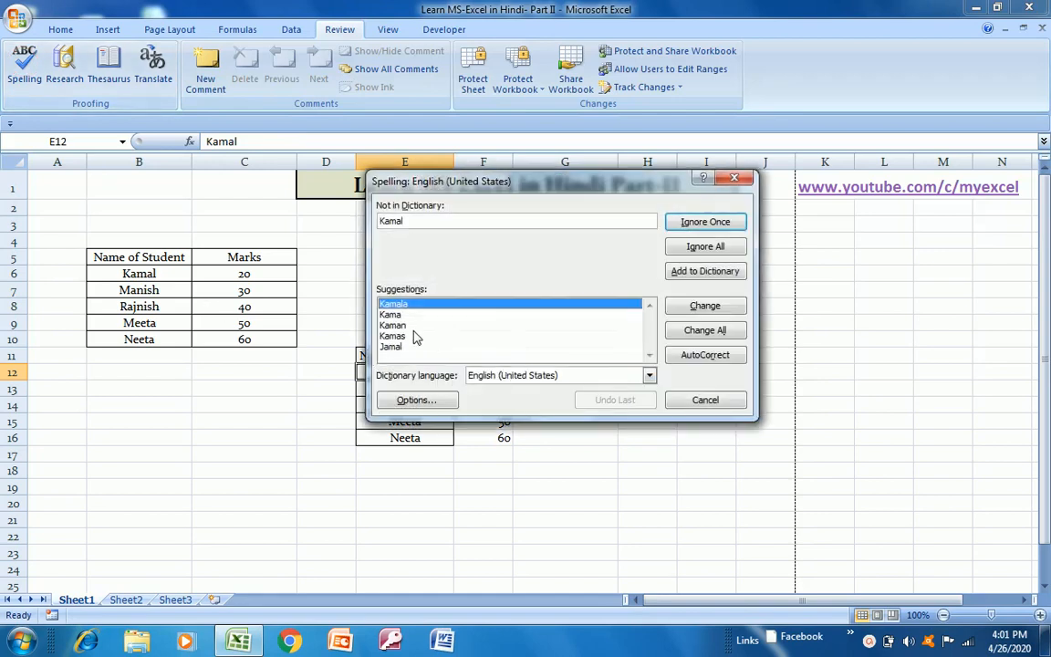
{"action": "left_click", "coordinate": [445, 217]}
{"action": "left_click", "coordinate": [733, 178]}
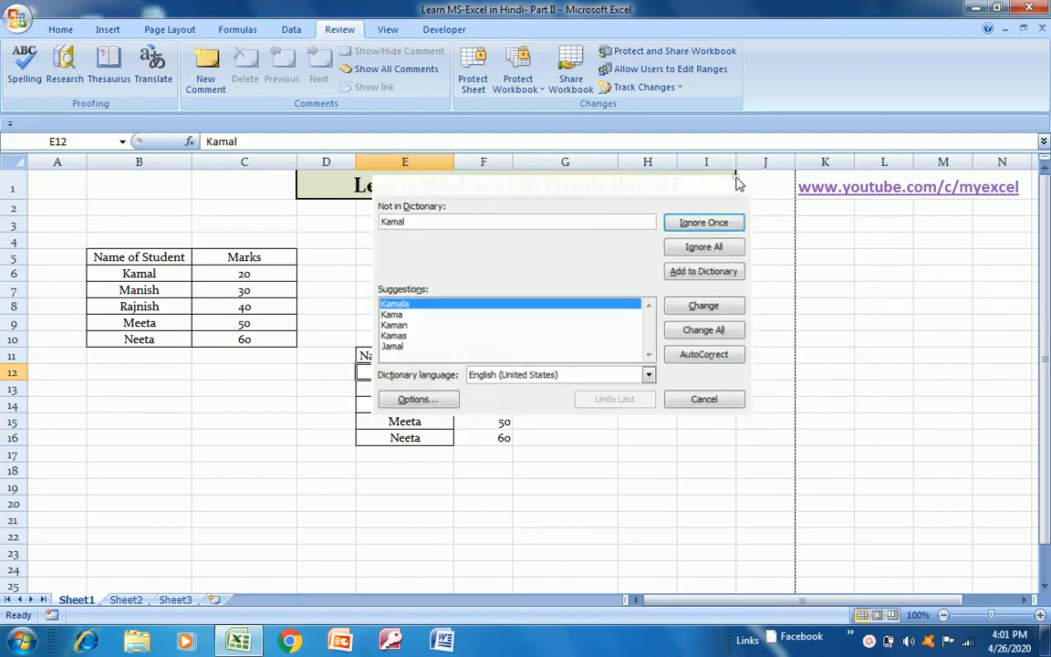
- Look at the Research and Translate lookups for the text in cell E12
{"action": "left_click", "coordinate": [64, 65]}
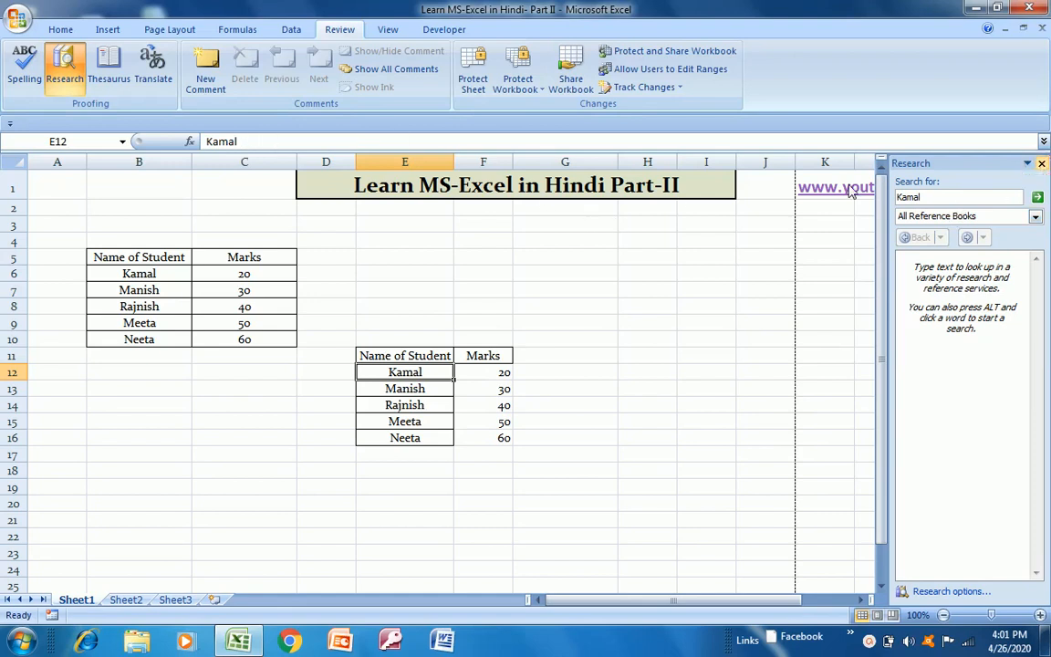
{"action": "left_click", "coordinate": [1041, 164]}
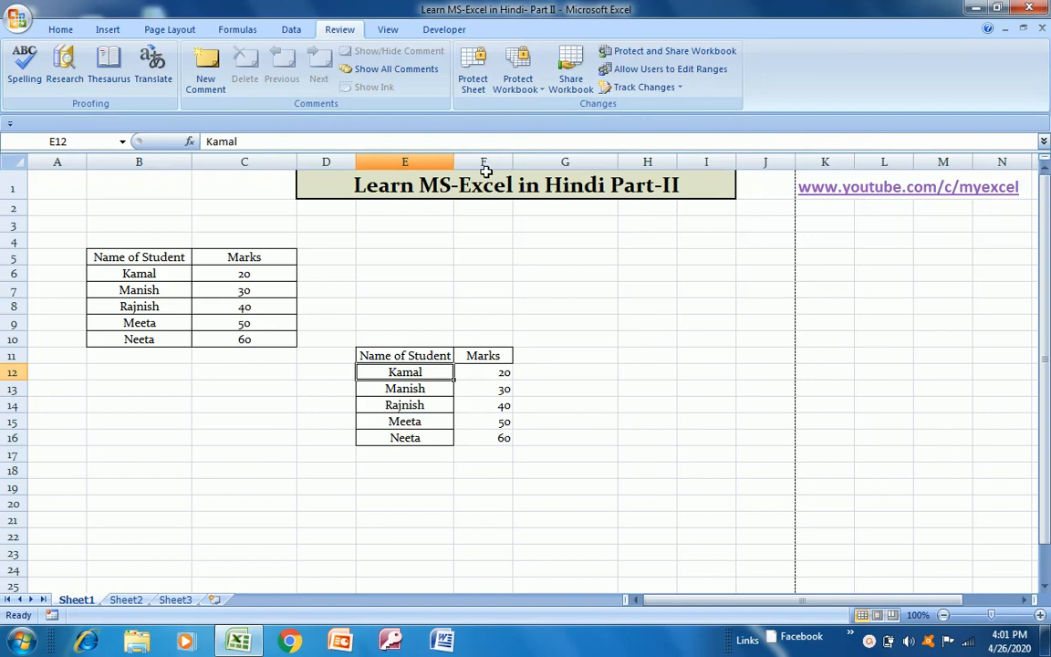
{"action": "left_click", "coordinate": [155, 78]}
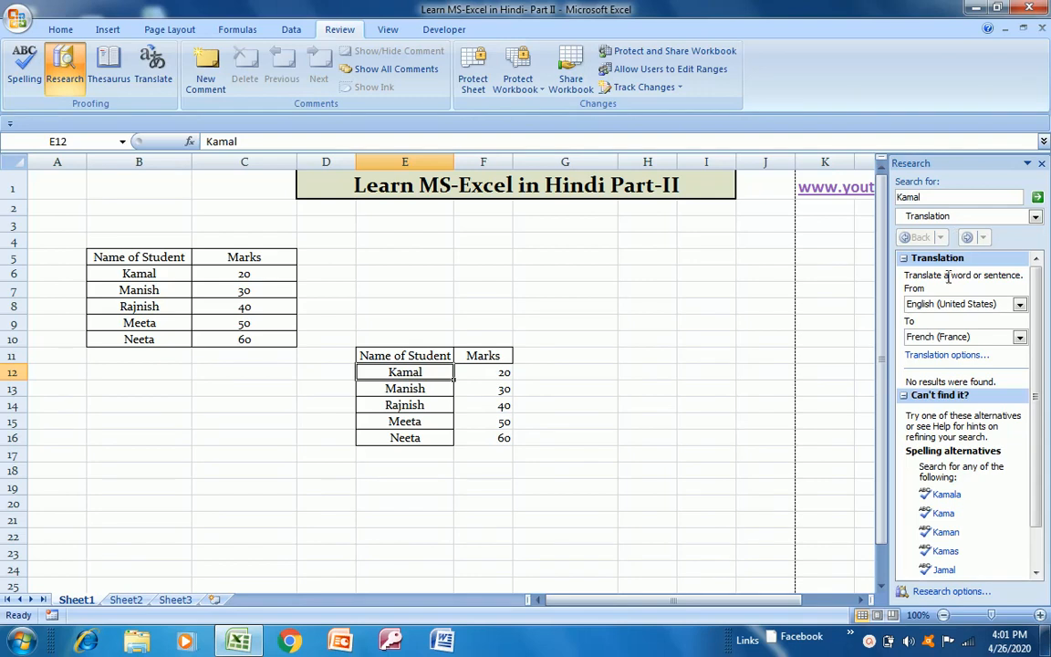
{"action": "left_click", "coordinate": [1042, 164]}
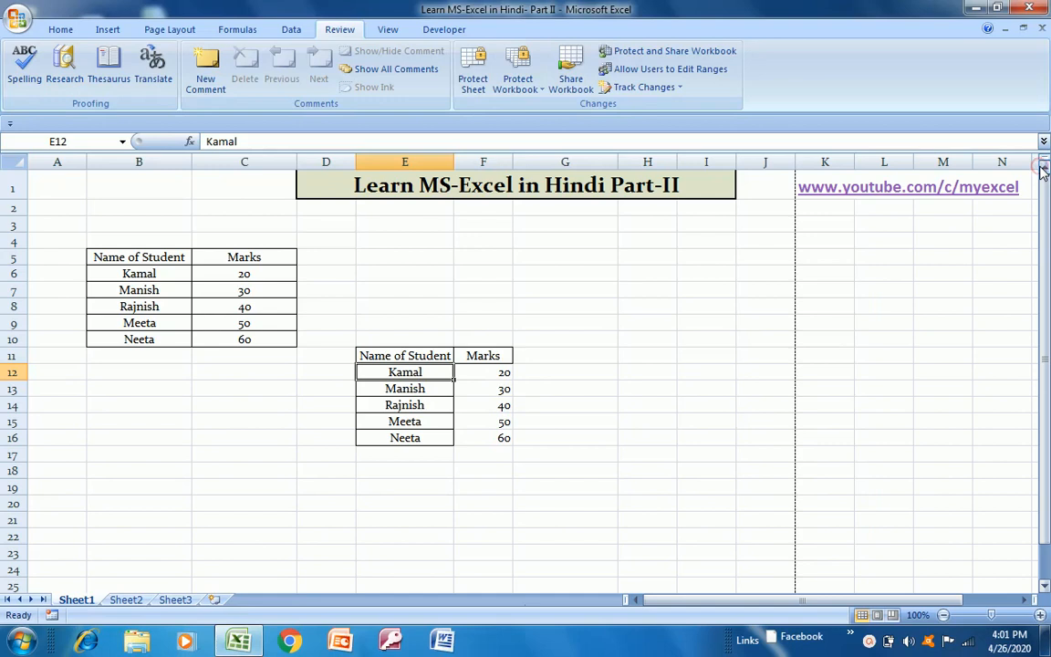
- Add a comment reading "My Excel Channel" to cell E12 and display it
{"action": "left_click", "coordinate": [205, 71]}
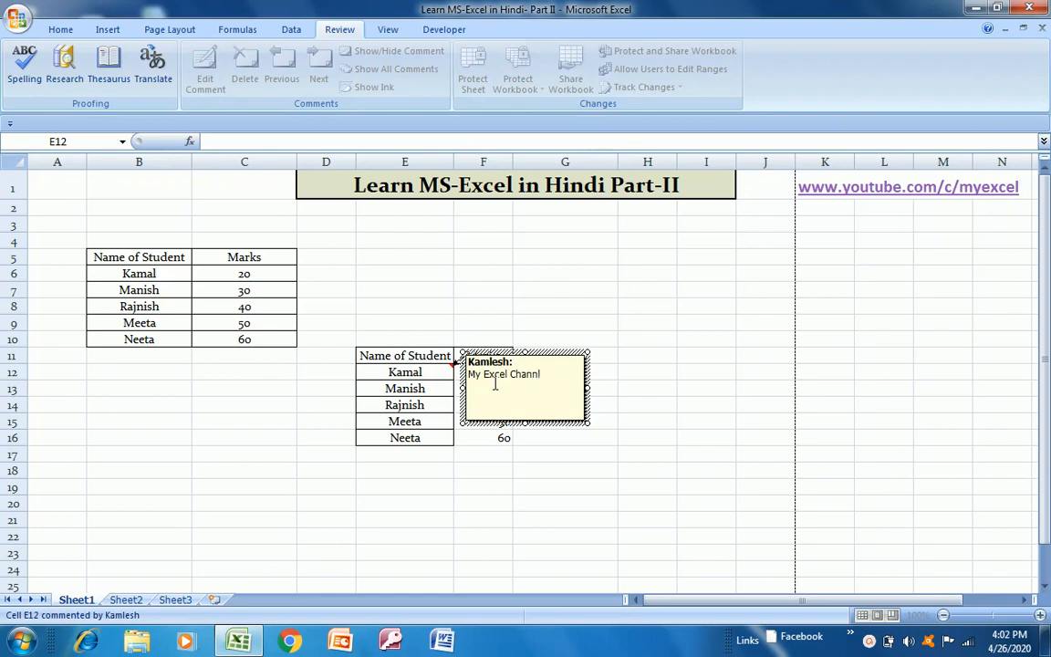
{"action": "left_click", "coordinate": [681, 370]}
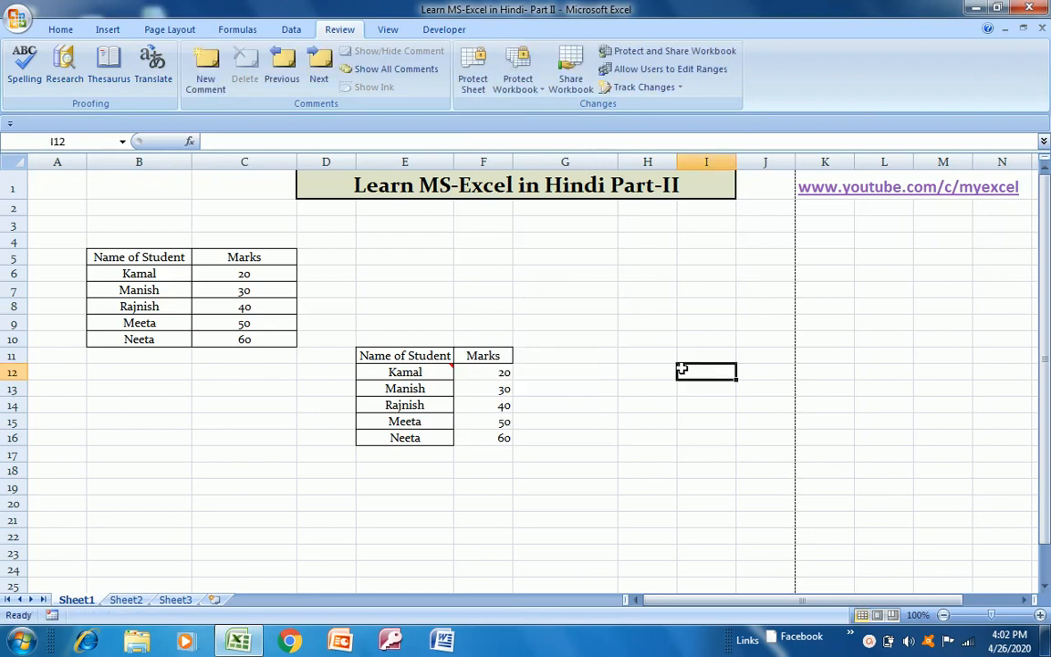
{"action": "left_click", "coordinate": [427, 369]}
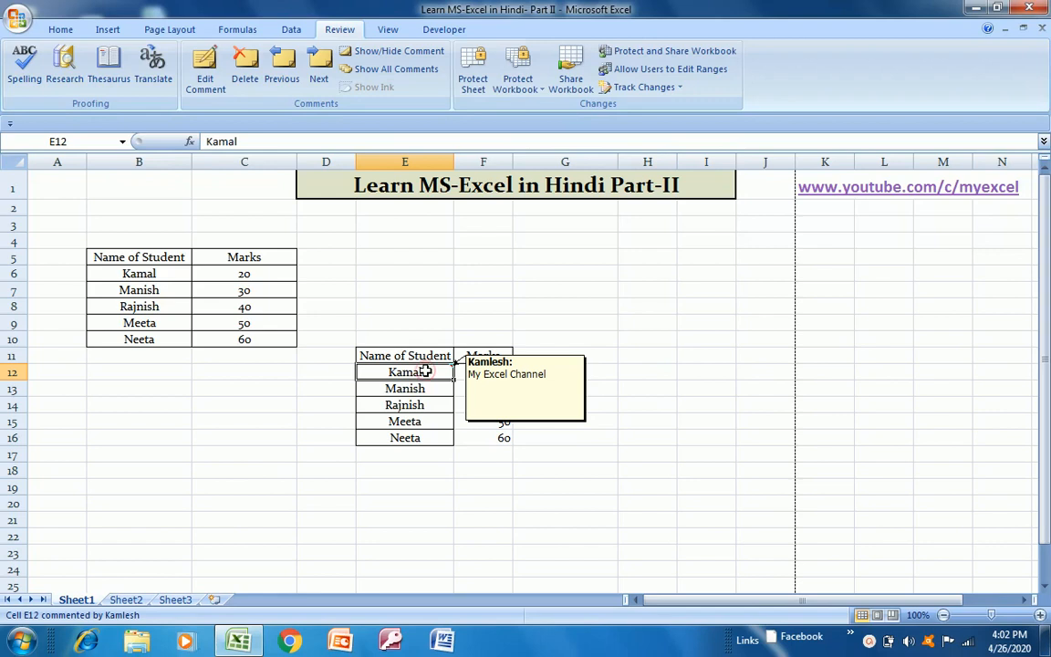
- Open the comment on cell E12 for editing, leave it as is, and delete the comment
{"action": "left_click", "coordinate": [206, 73]}
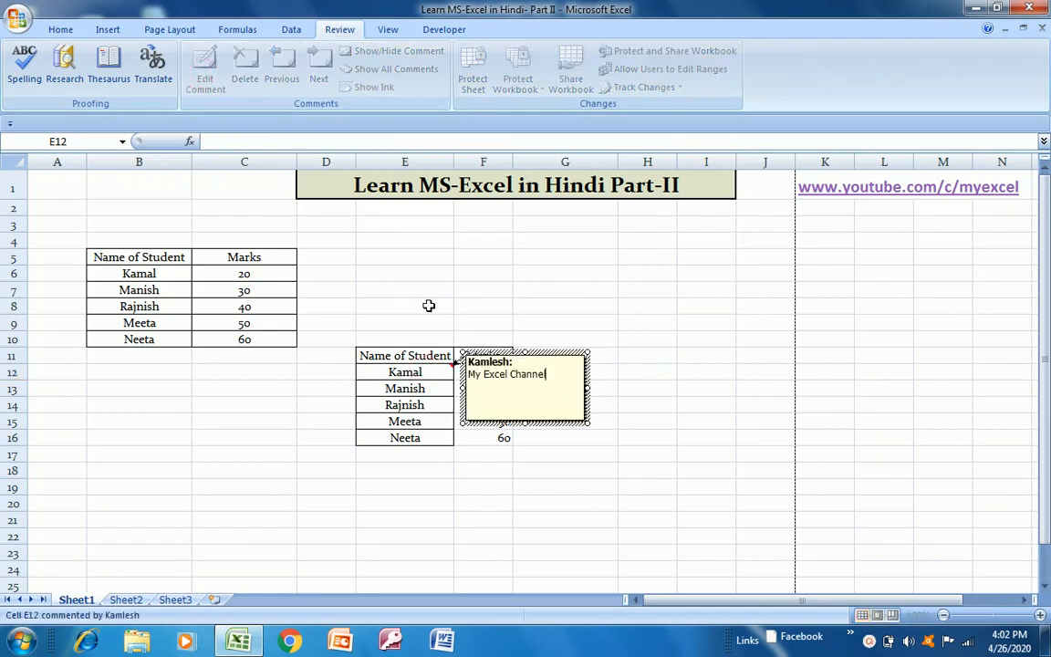
{"action": "key", "text": "Escape"}
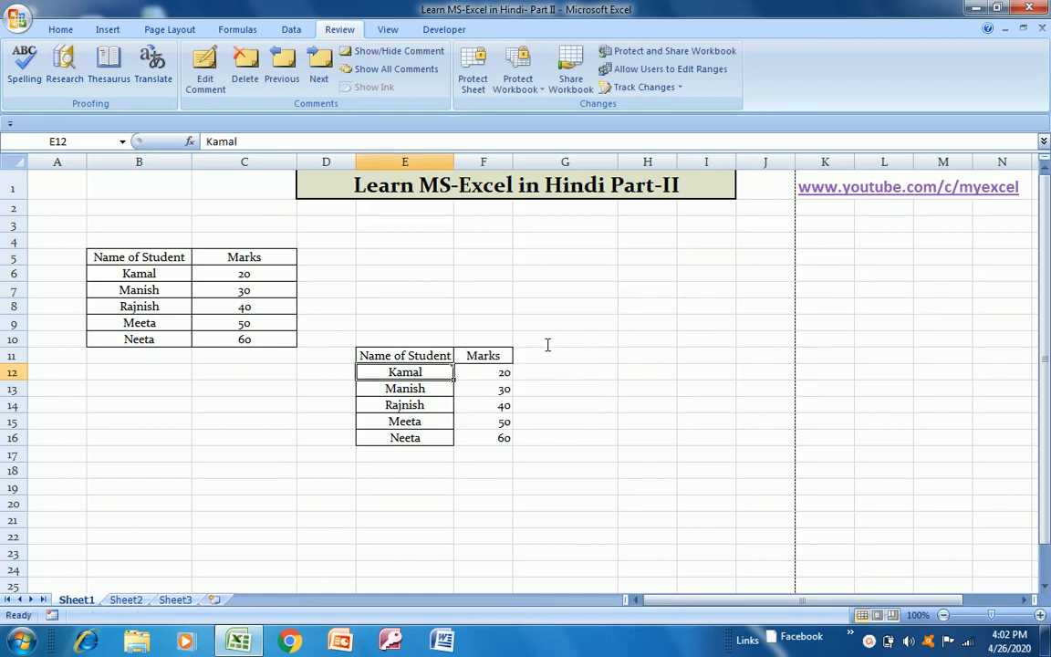
{"action": "left_click", "coordinate": [244, 69]}
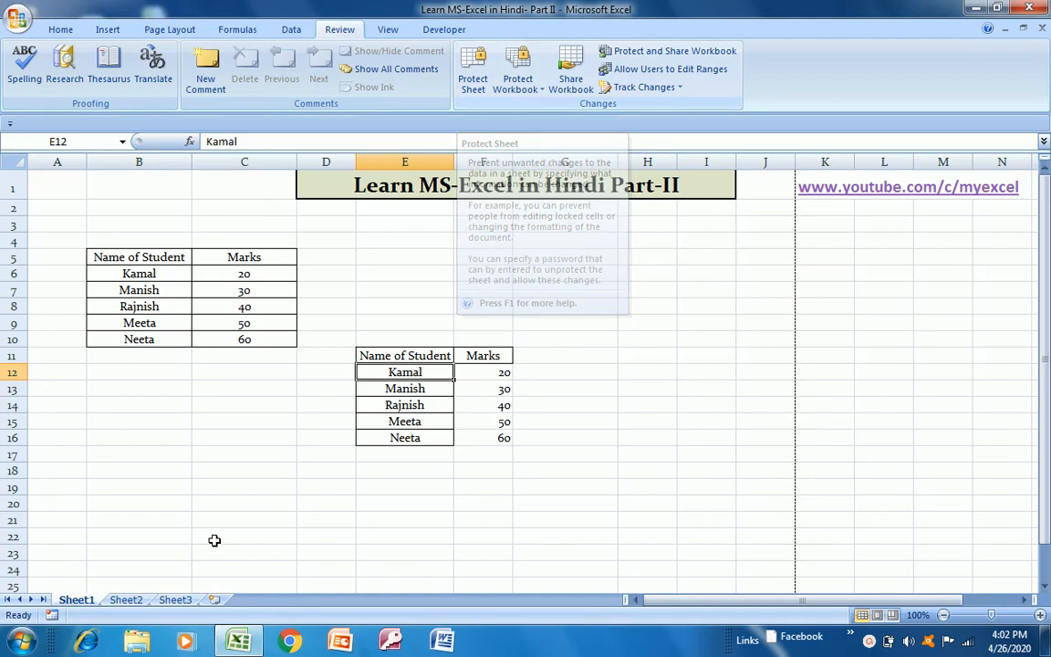
- Start protecting Sheet1, allowing users to format cells, columns and rows, insert columns, rows and hyperlinks, and delete columns and rows
{"action": "right_click", "coordinate": [91, 607]}
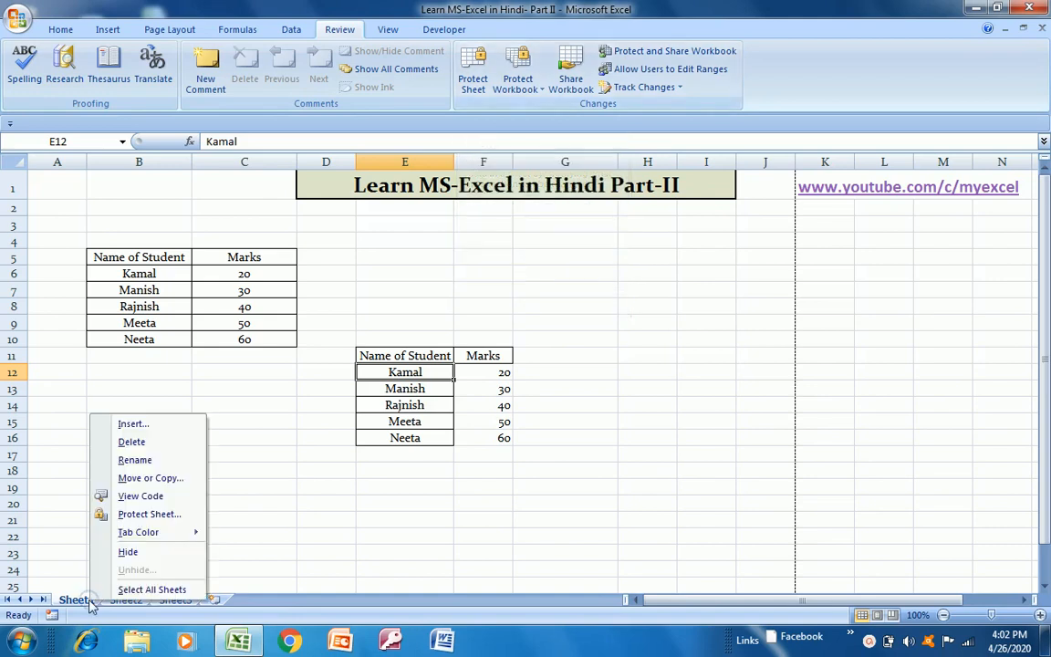
{"action": "left_click", "coordinate": [90, 606]}
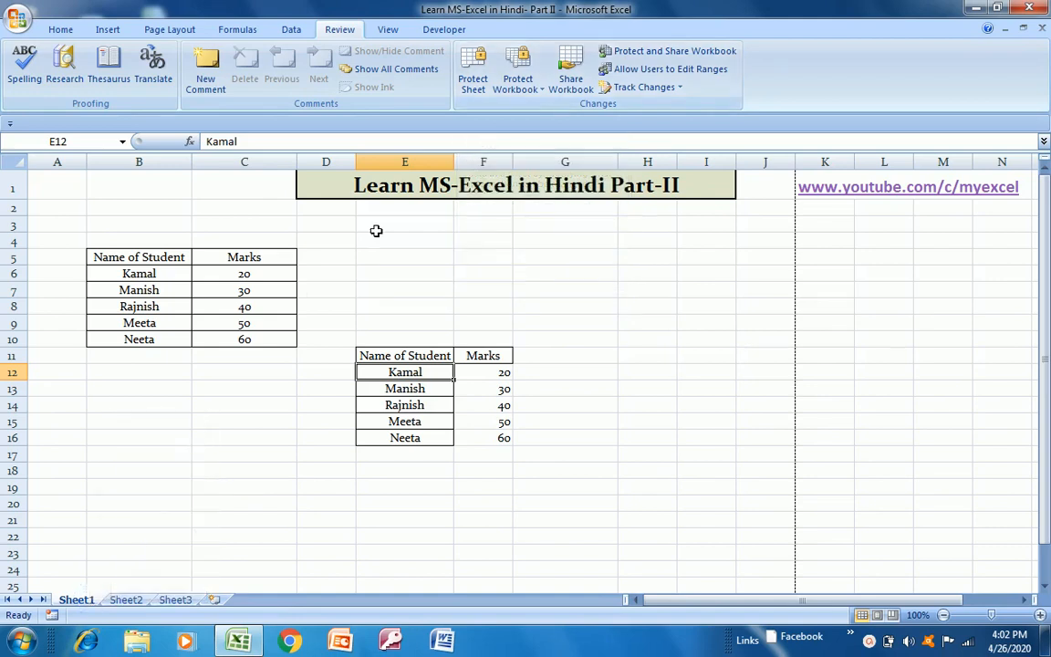
{"action": "left_click", "coordinate": [471, 91]}
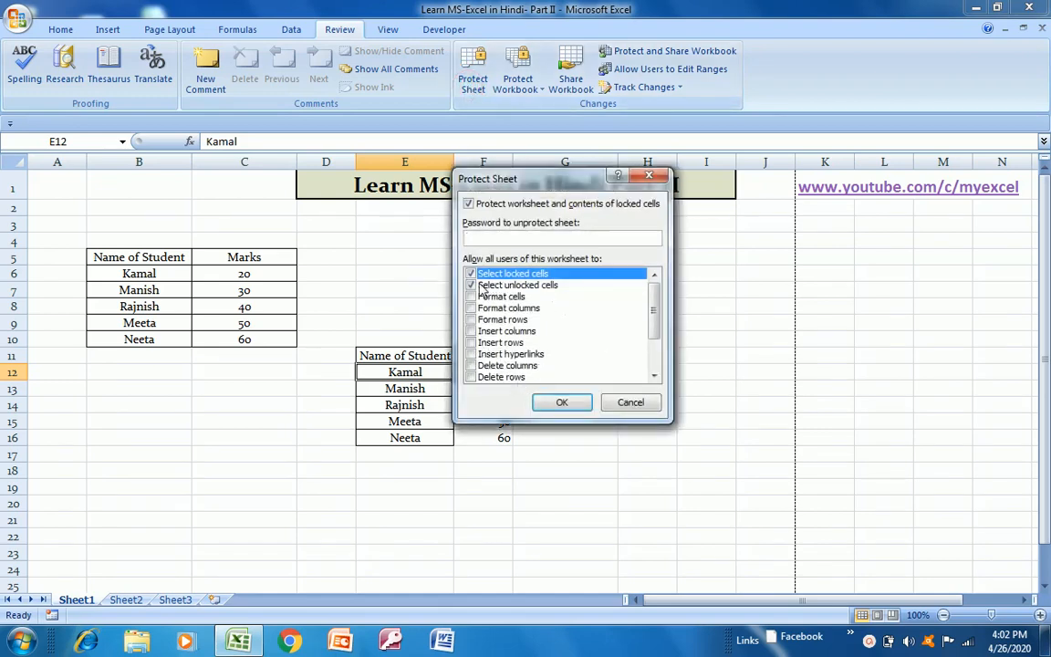
{"action": "mouse_move", "coordinate": [653, 323]}
{"action": "left_mouse_down"}
{"action": "mouse_move", "coordinate": [654, 354]}
{"action": "mouse_move", "coordinate": [654, 321]}
{"action": "left_mouse_up"}
{"action": "left_click", "coordinate": [470, 296]}
{"action": "left_click", "coordinate": [469, 308]}
{"action": "left_click", "coordinate": [469, 320]}
{"action": "left_click", "coordinate": [470, 331]}
{"action": "left_click", "coordinate": [470, 342]}
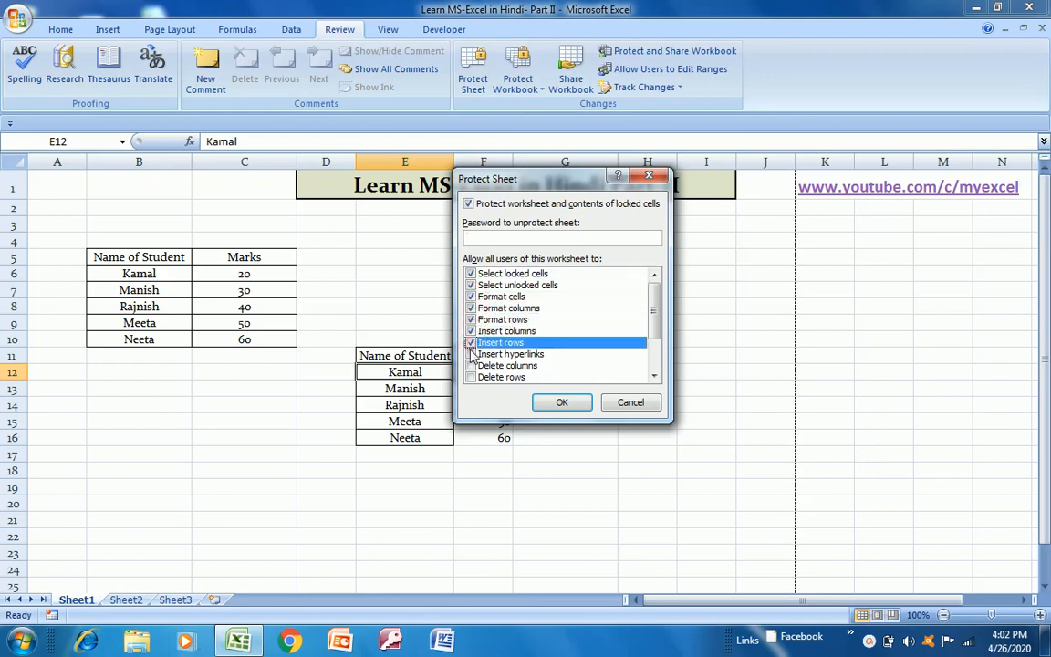
{"action": "left_click", "coordinate": [470, 354]}
{"action": "left_click", "coordinate": [470, 365]}
{"action": "left_click", "coordinate": [470, 377]}
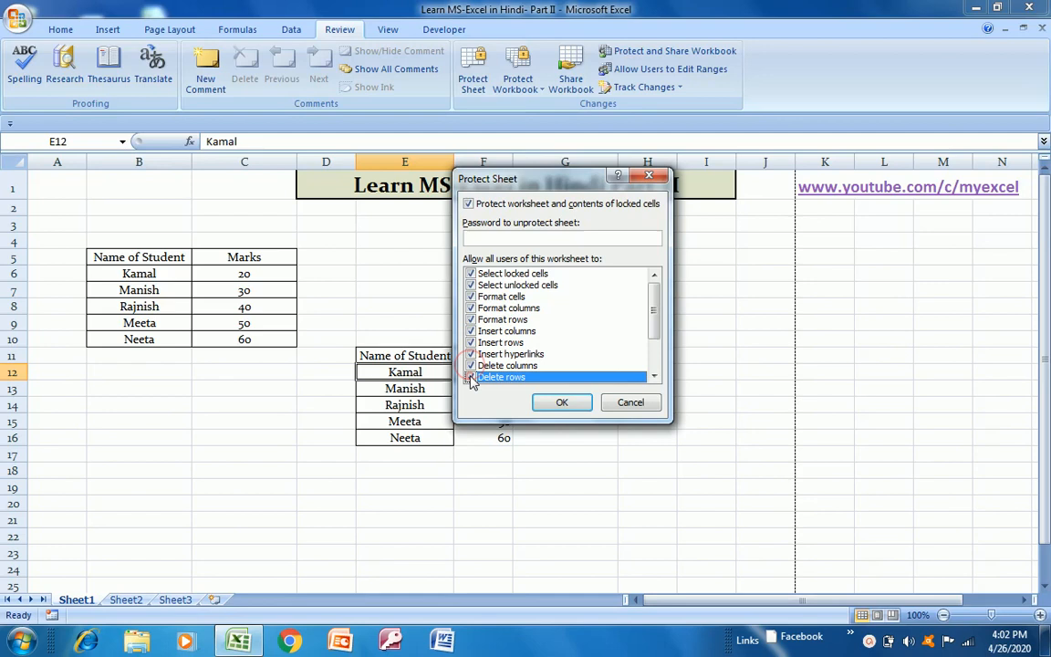
- Also allow sorting, AutoFilter, PivotTable reports, editing objects and editing scenarios in the sheet protection options
{"action": "left_click_drag", "start_coordinate": [654, 321], "coordinate": [654, 352]}
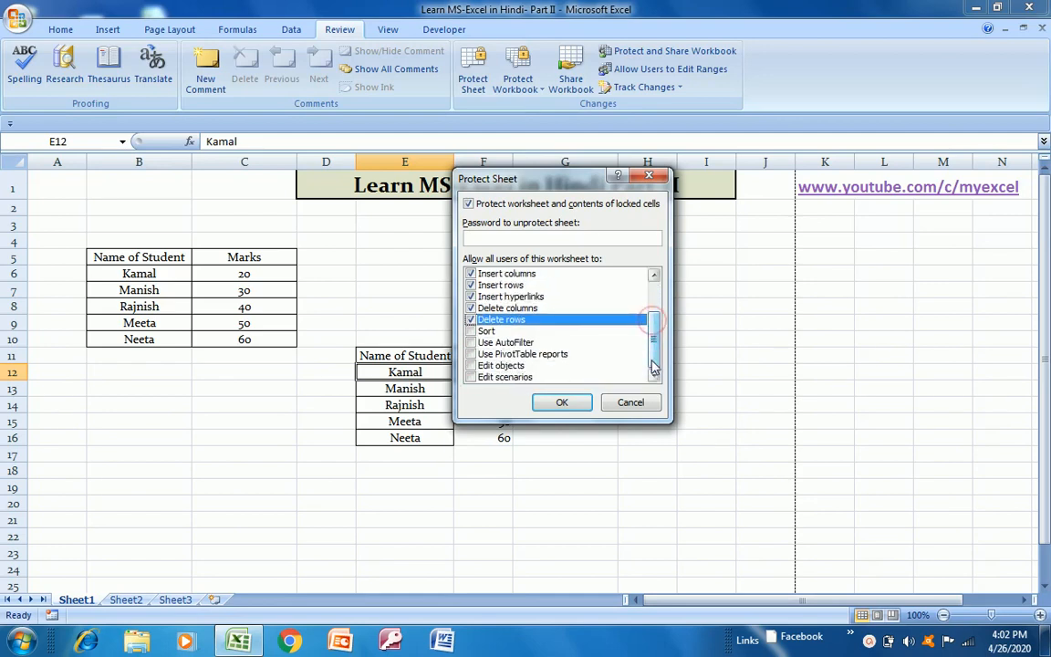
{"action": "left_click", "coordinate": [470, 331]}
{"action": "left_click", "coordinate": [469, 342]}
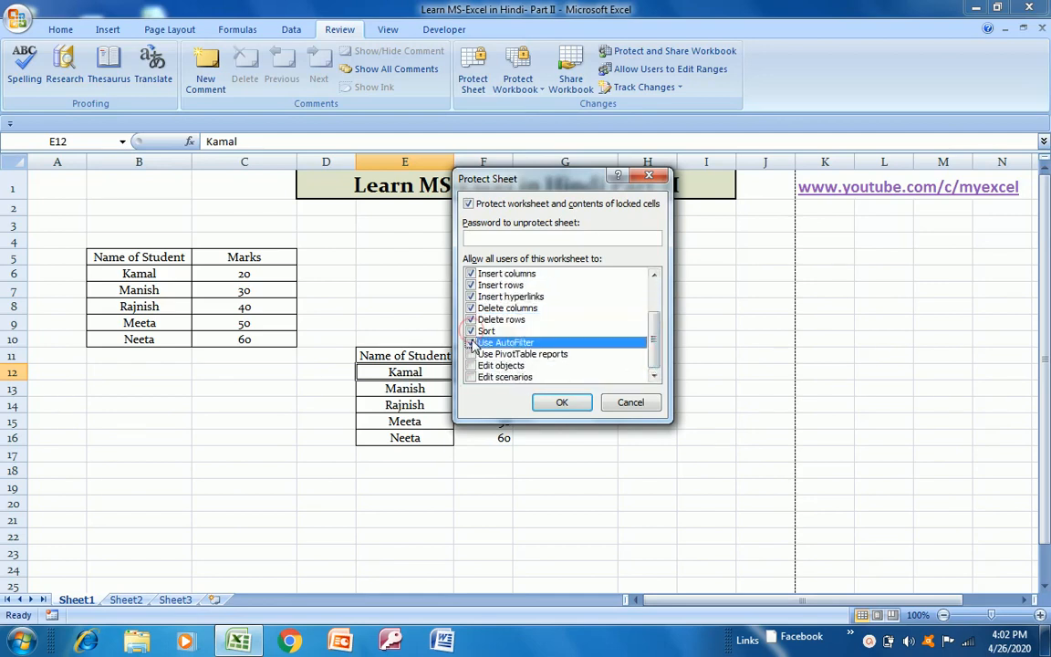
{"action": "left_click", "coordinate": [470, 354]}
{"action": "left_click", "coordinate": [470, 365]}
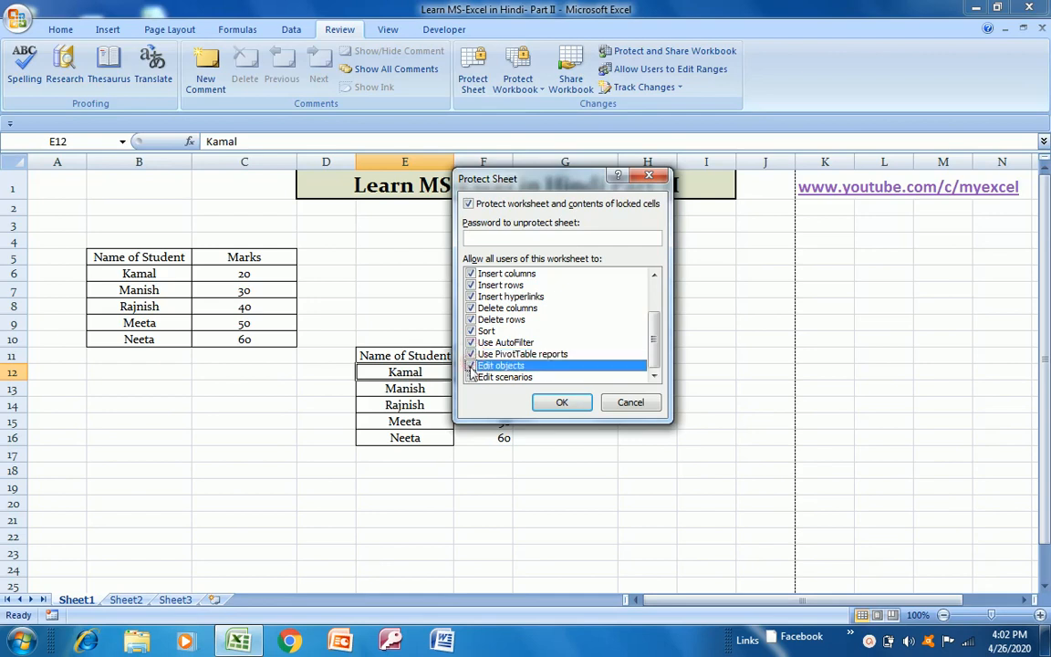
{"action": "left_click", "coordinate": [470, 377]}
- Enter the password to unprotect the sheet, re-enter it in the confirmation, and apply the sheet protection
{"action": "left_click", "coordinate": [505, 235]}
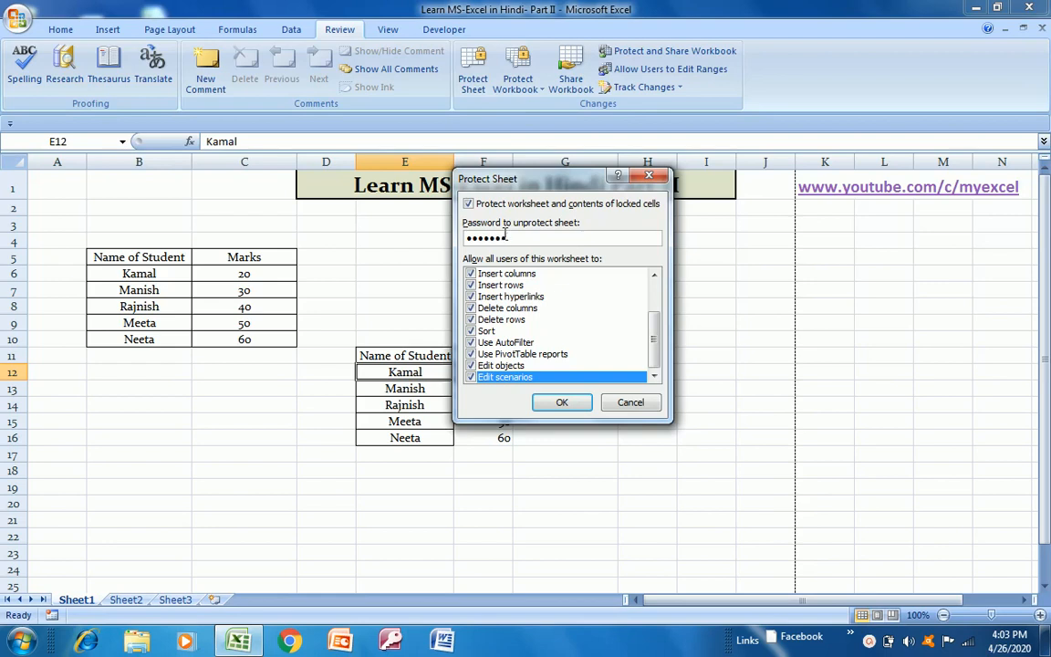
{"action": "left_click", "coordinate": [564, 404]}
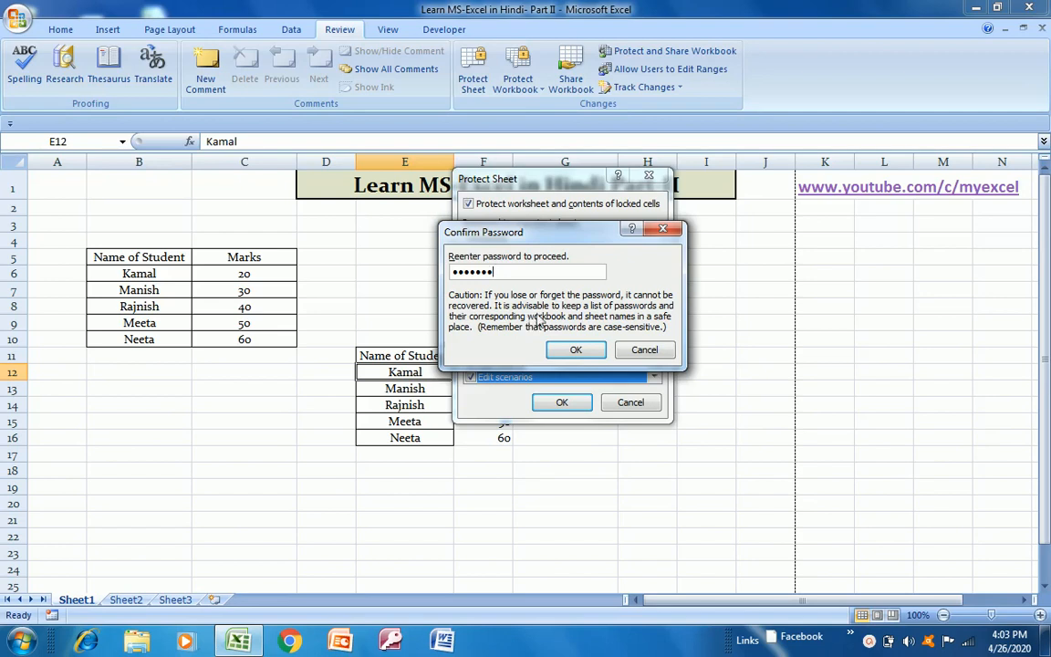
{"action": "left_click", "coordinate": [571, 351]}
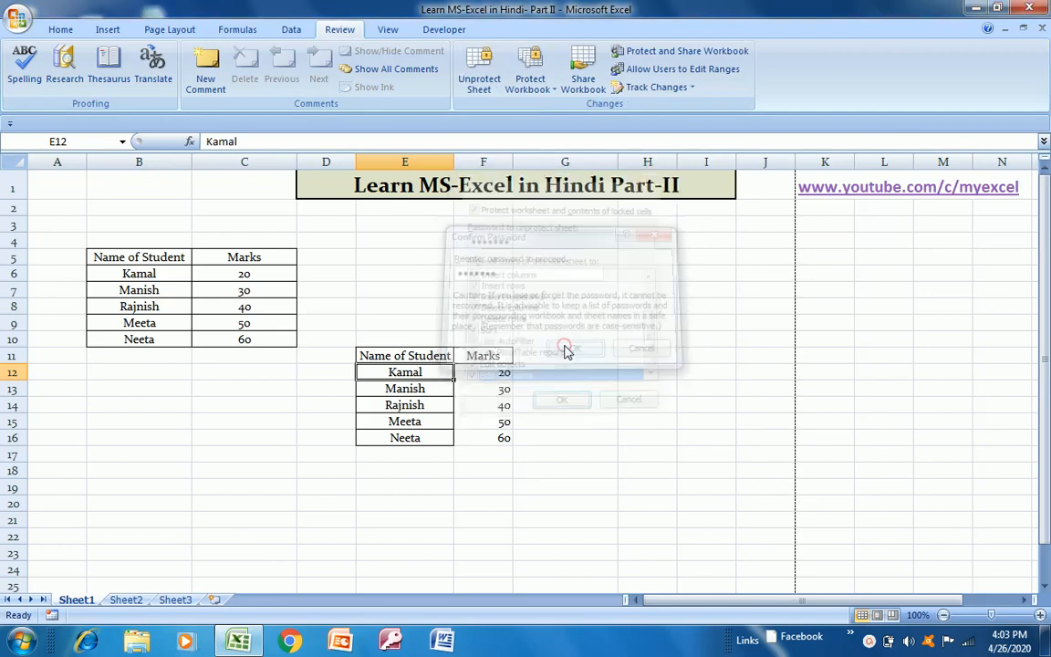
{"action": "left_click", "coordinate": [464, 284]}
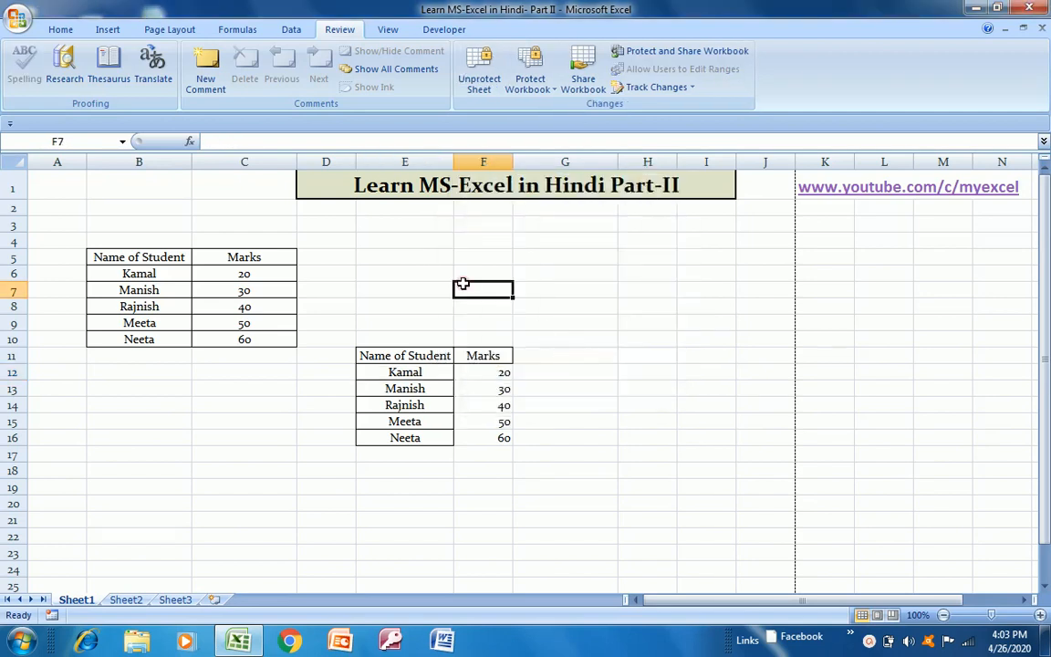
- Try repeatedly to enter a in the protected cell F7
{"action": "key", "text": "a"}
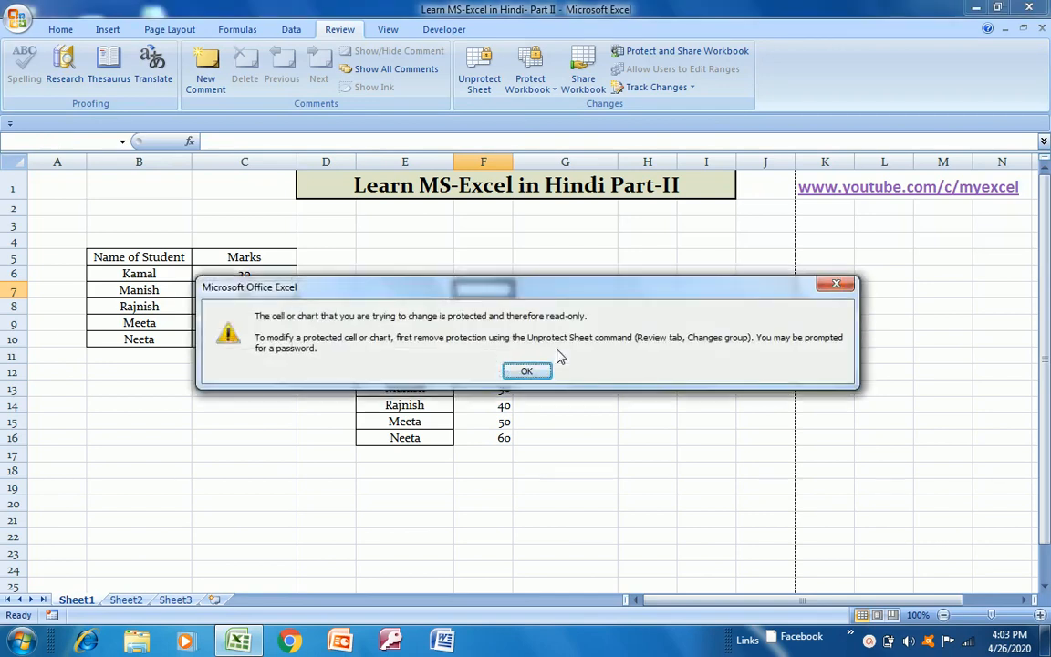
{"action": "key", "text": "Return"}
{"action": "key", "text": "a"}
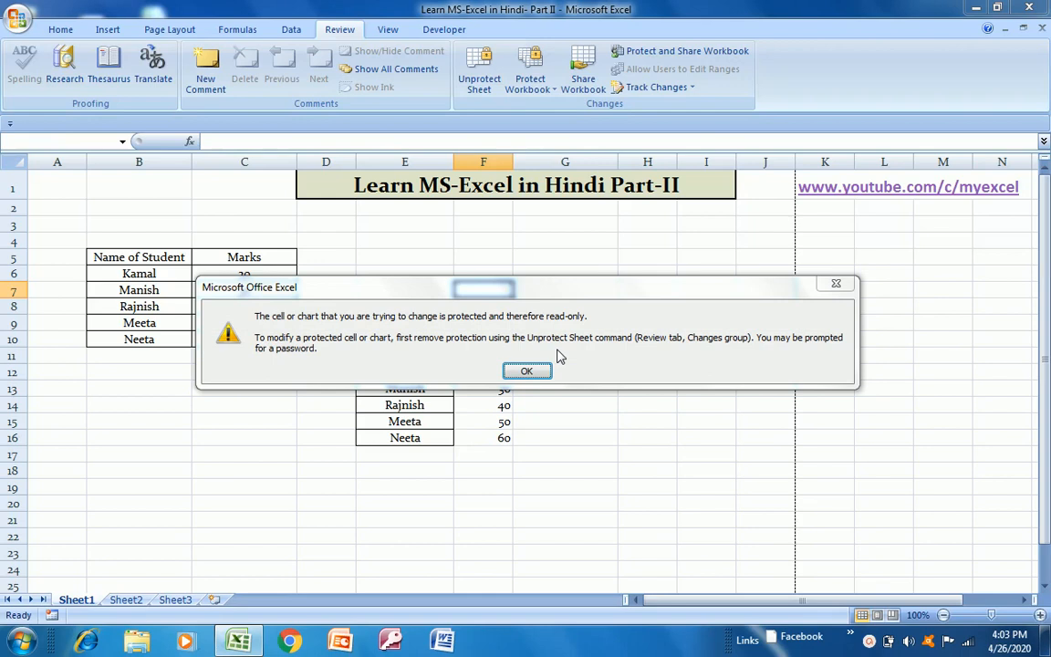
{"action": "key", "text": "Return"}
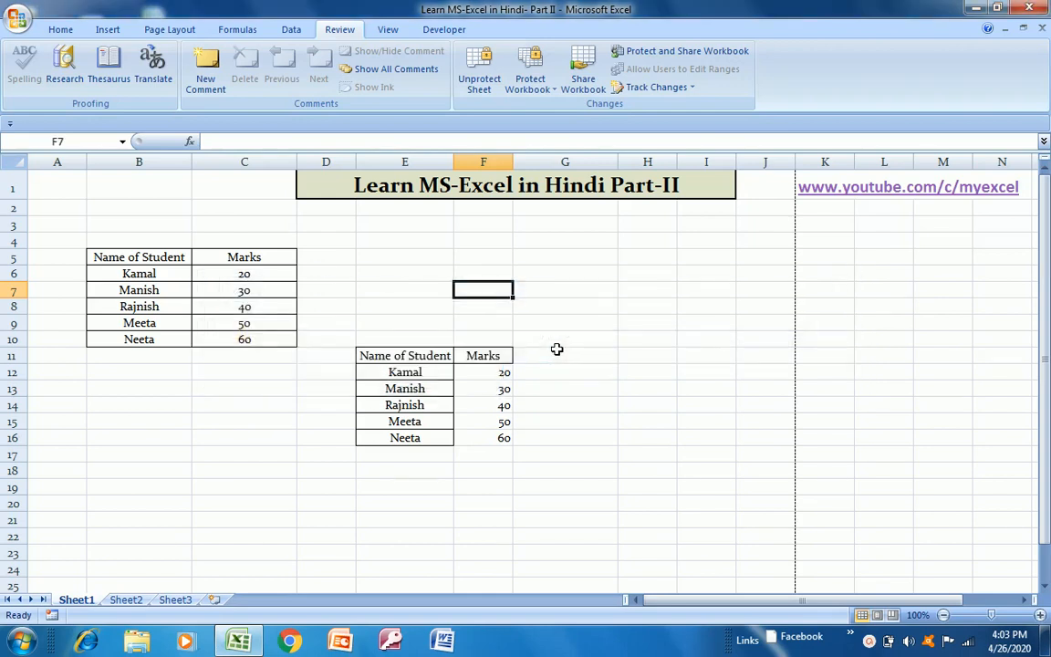
{"action": "key", "text": "a"}
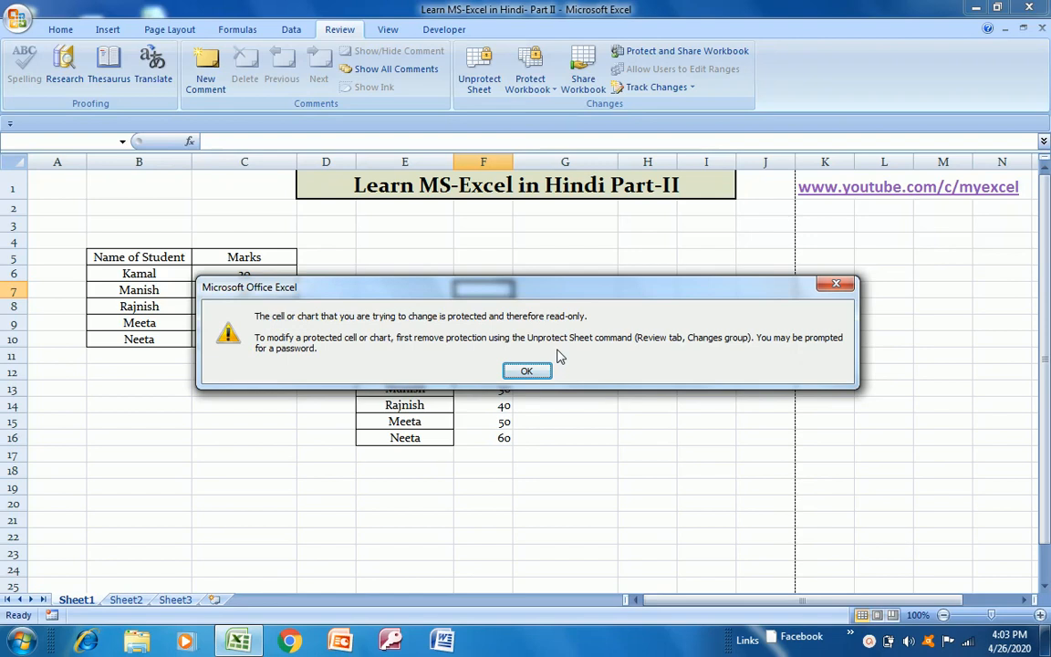
{"action": "key", "text": "Return"}
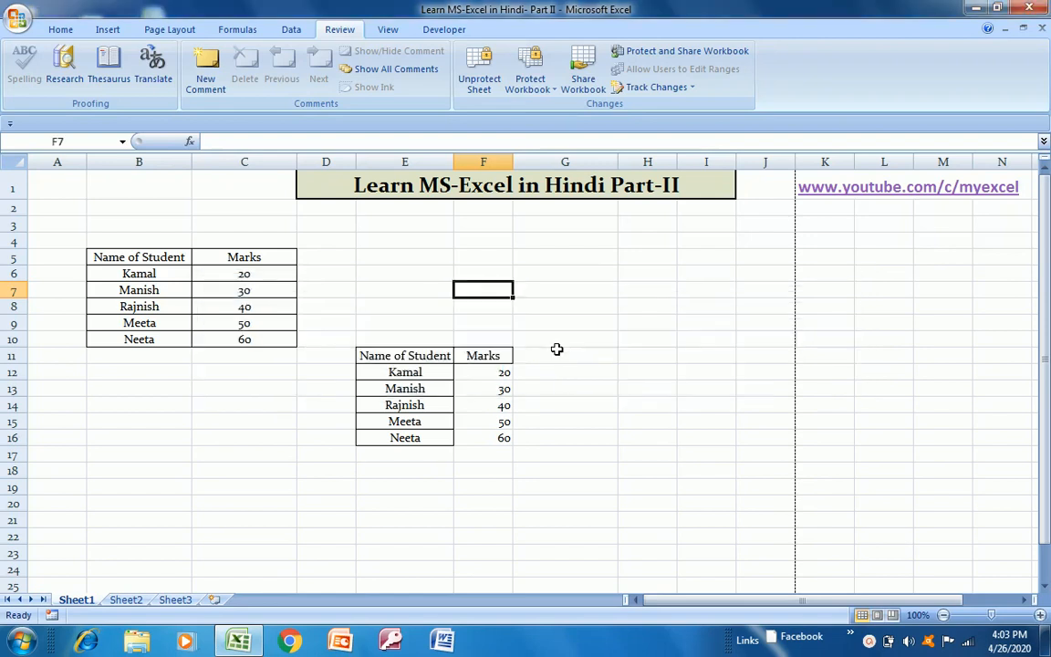
- Unprotect the sheet by entering the sheet protection password
{"action": "left_click", "coordinate": [478, 81]}
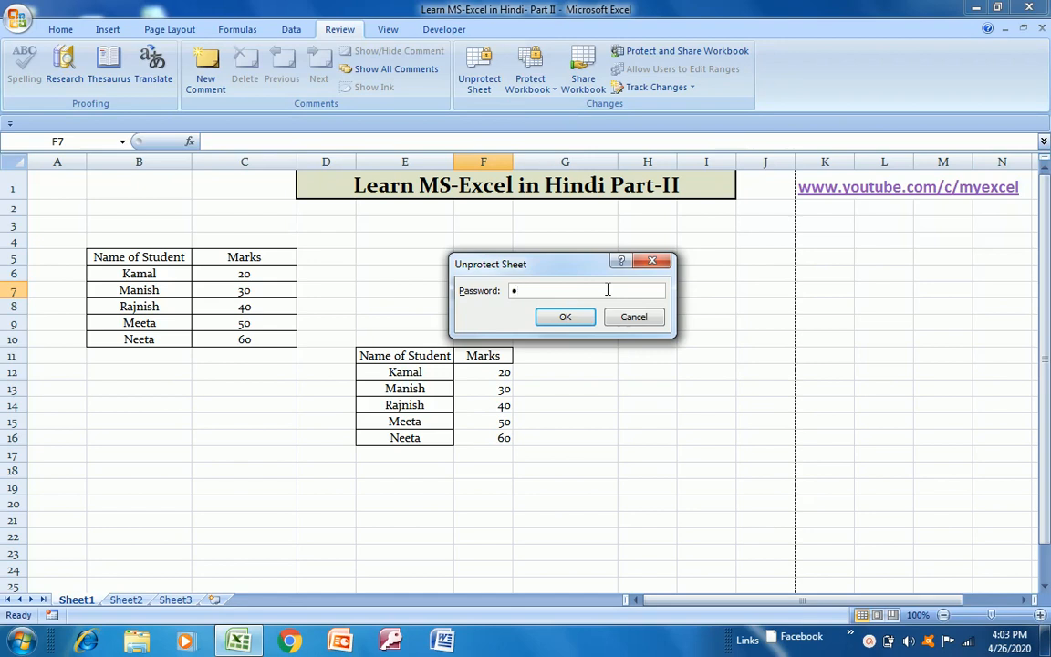
{"action": "left_click", "coordinate": [568, 317]}
- Enter jkfkfk in cell G9 to test editing on the unprotected sheet, and delete the entry again
{"action": "left_click", "coordinate": [540, 326]}
{"action": "type", "text": "jkfkfk"}
{"action": "key", "text": "Return"}
{"action": "left_click", "coordinate": [540, 324]}
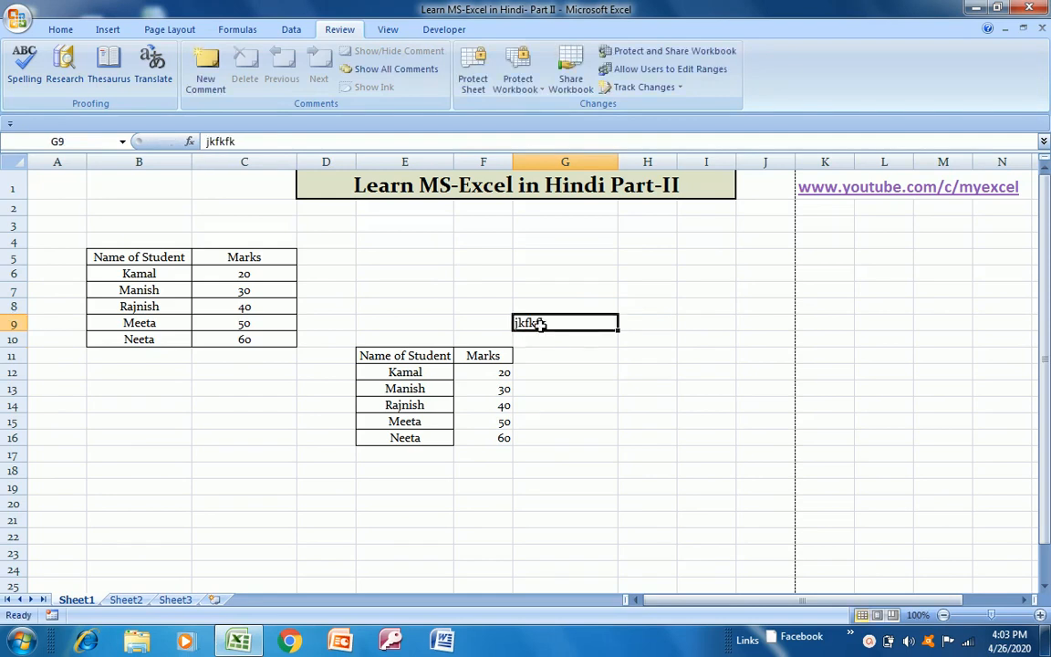
{"action": "key", "text": "Delete"}
- Look at the workbook protection options and the editing and advanced workbook sharing settings, leaving them as they are
{"action": "left_click", "coordinate": [524, 91]}
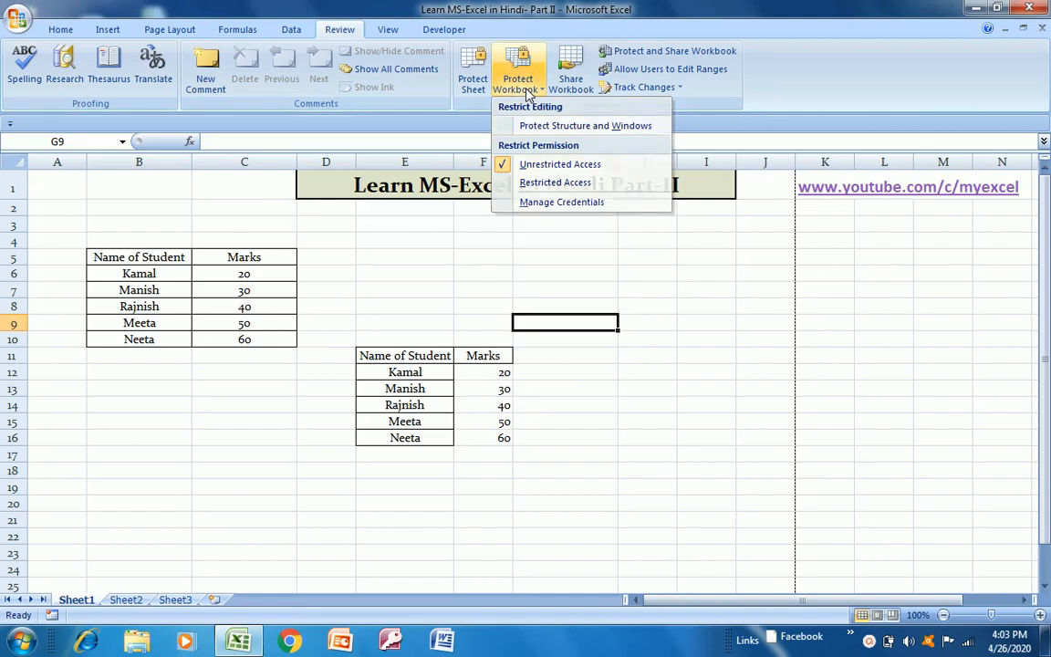
{"action": "left_click", "coordinate": [569, 77]}
{"action": "left_click", "coordinate": [569, 80]}
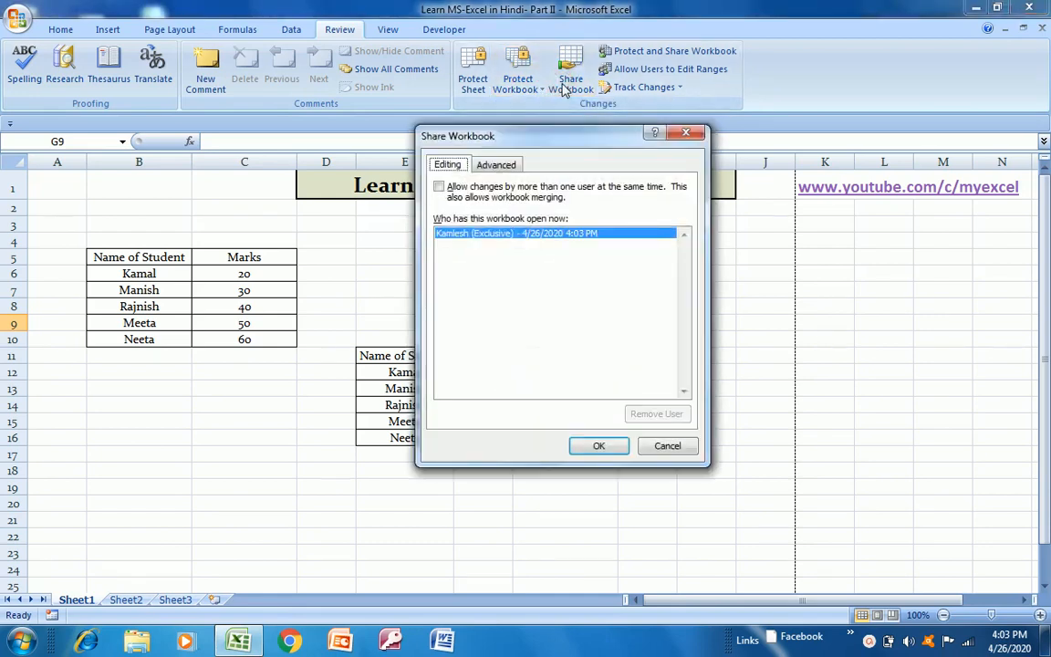
{"action": "left_click", "coordinate": [498, 168]}
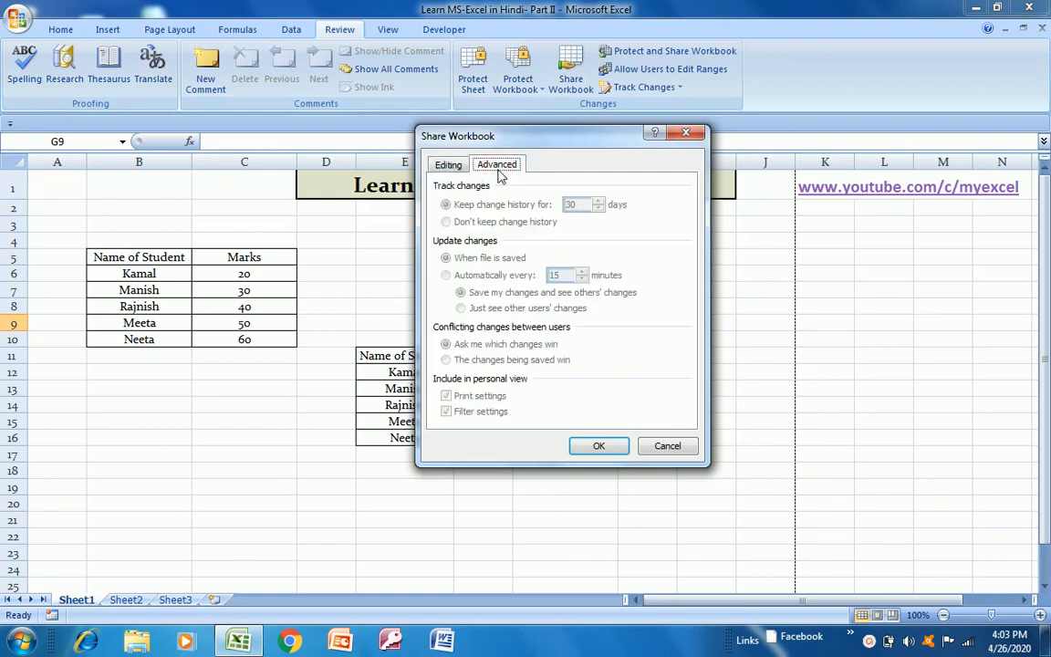
{"action": "key", "text": "Escape"}
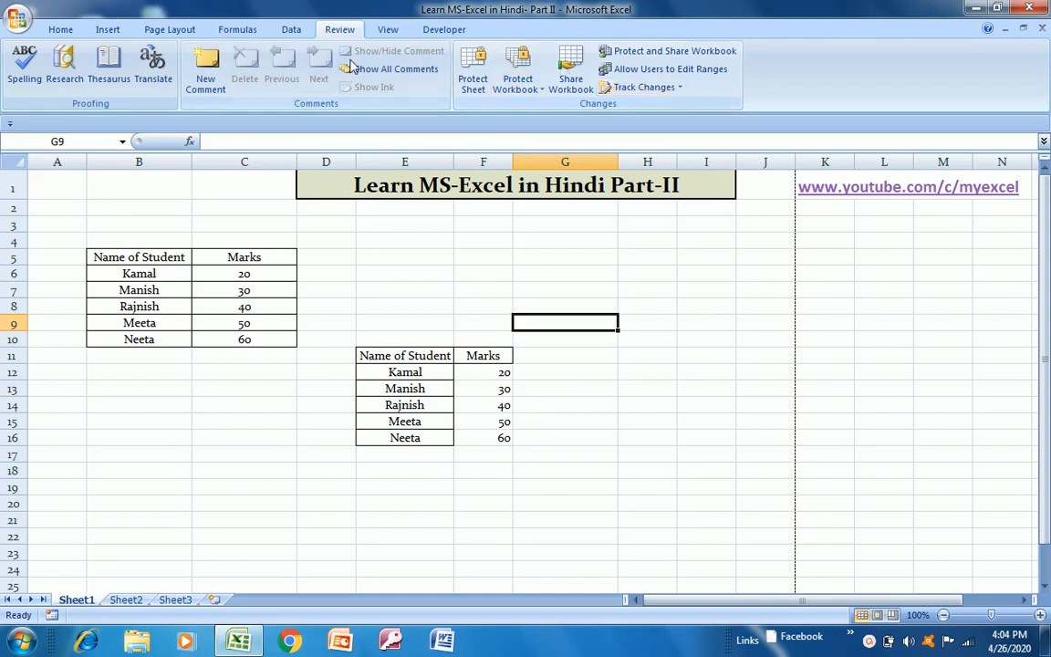
- View Sheet1 in Page Layout view and return to Normal view
{"action": "left_click", "coordinate": [387, 30]}
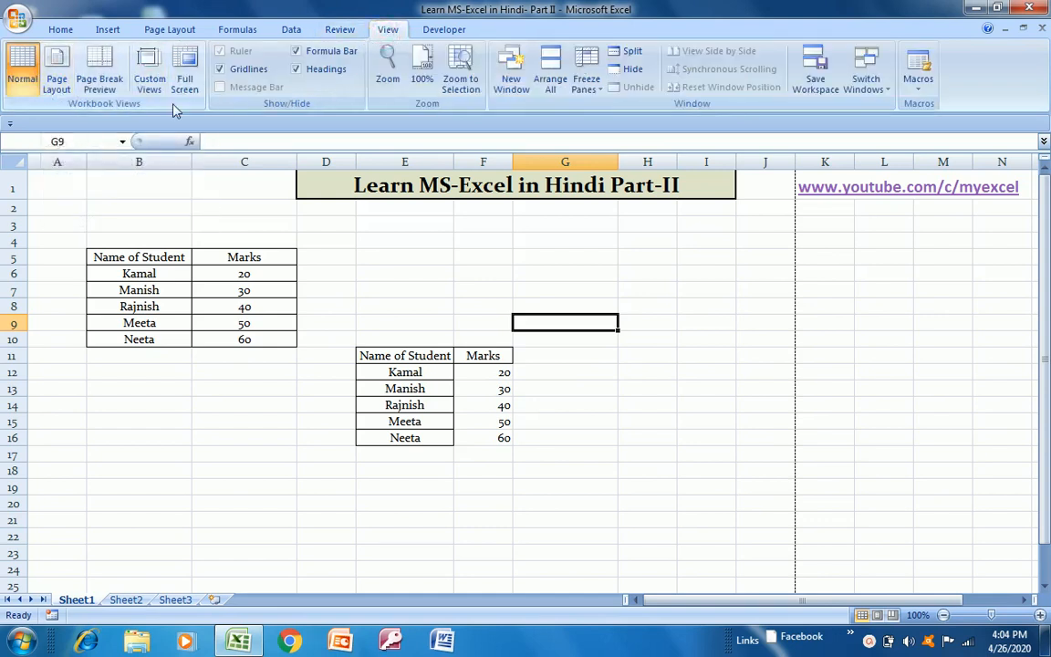
{"action": "left_click", "coordinate": [55, 80]}
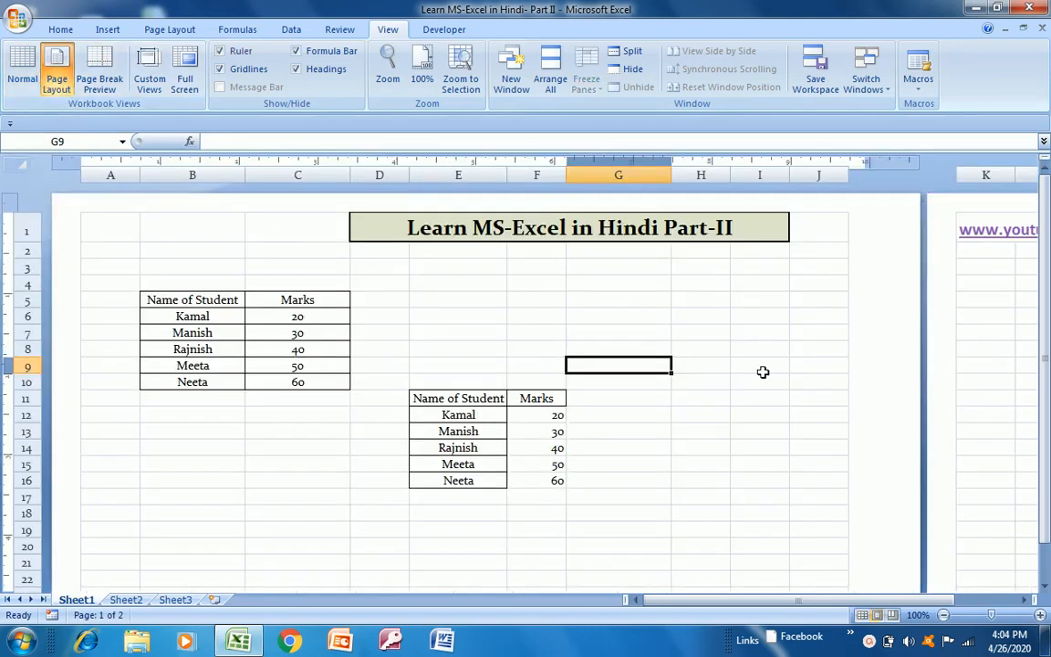
{"action": "key", "text": "alt+w"}
{"action": "key", "text": "l"}
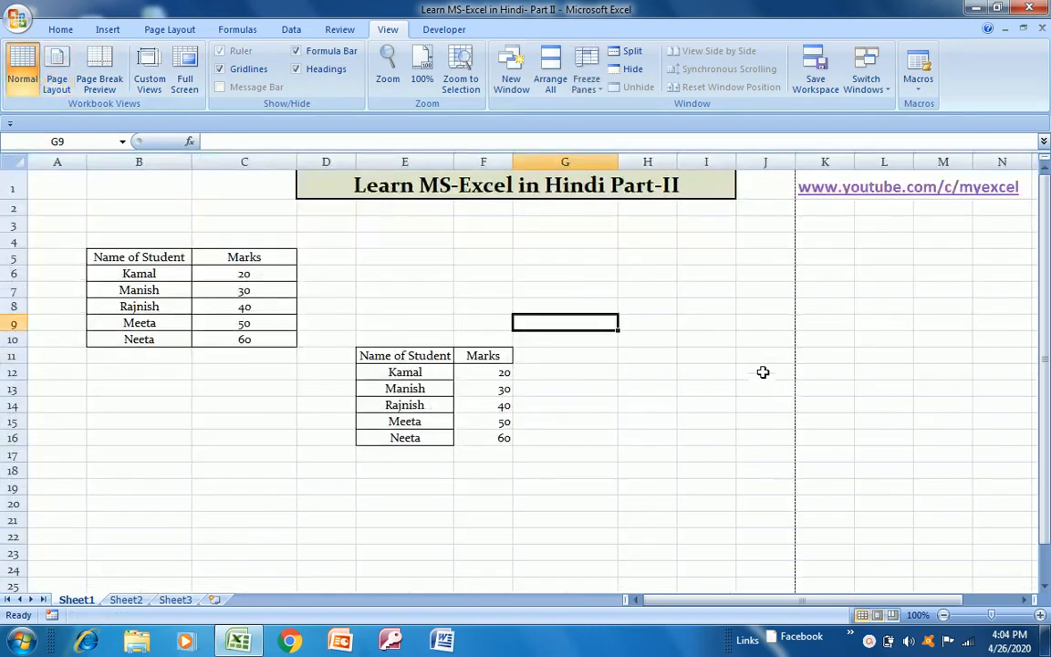
- View Sheet1 in Page Break Preview, dismiss the welcome message, and return to Normal view
{"action": "left_click", "coordinate": [100, 80]}
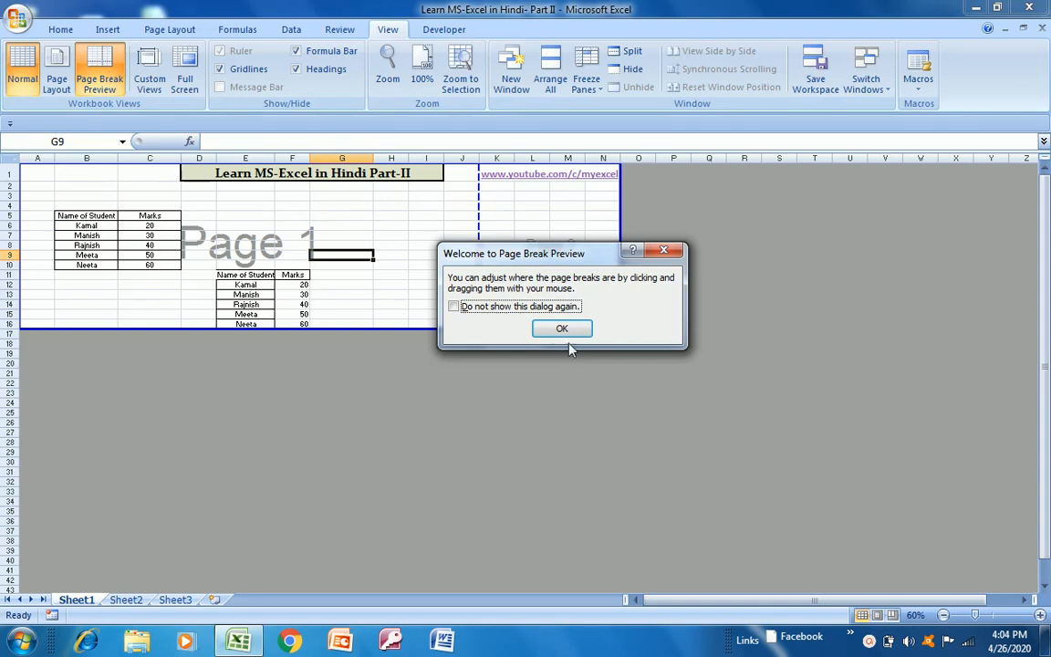
{"action": "left_click", "coordinate": [563, 334]}
{"action": "key", "text": "alt+w"}
{"action": "key", "text": "l"}
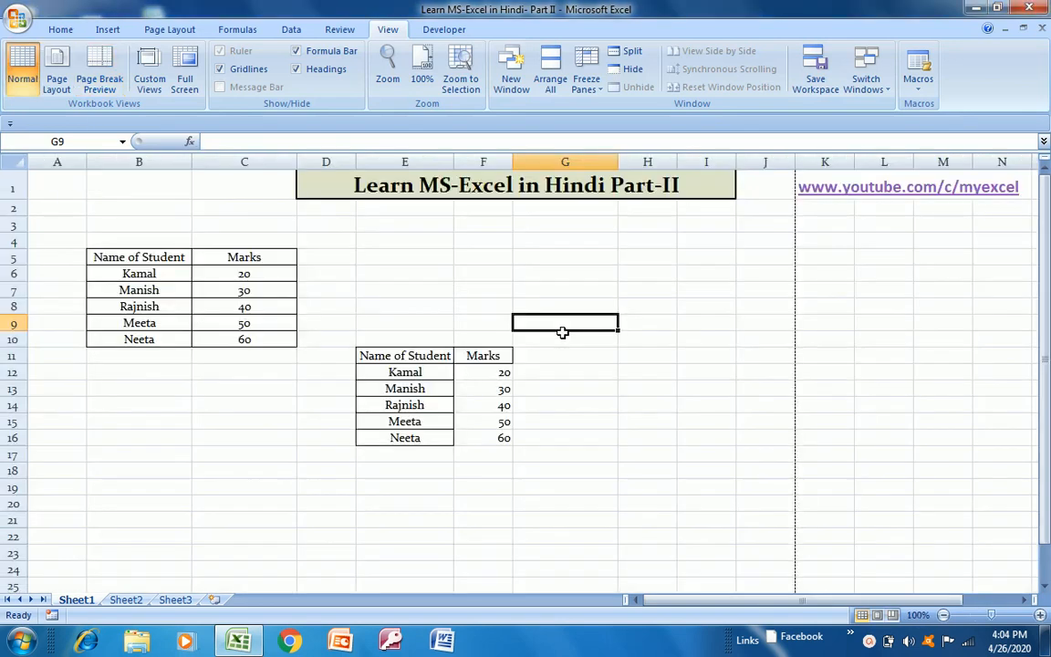
- Check the custom views list without adding one, and view the sheet in full screen before restoring the normal window
{"action": "left_click", "coordinate": [150, 79]}
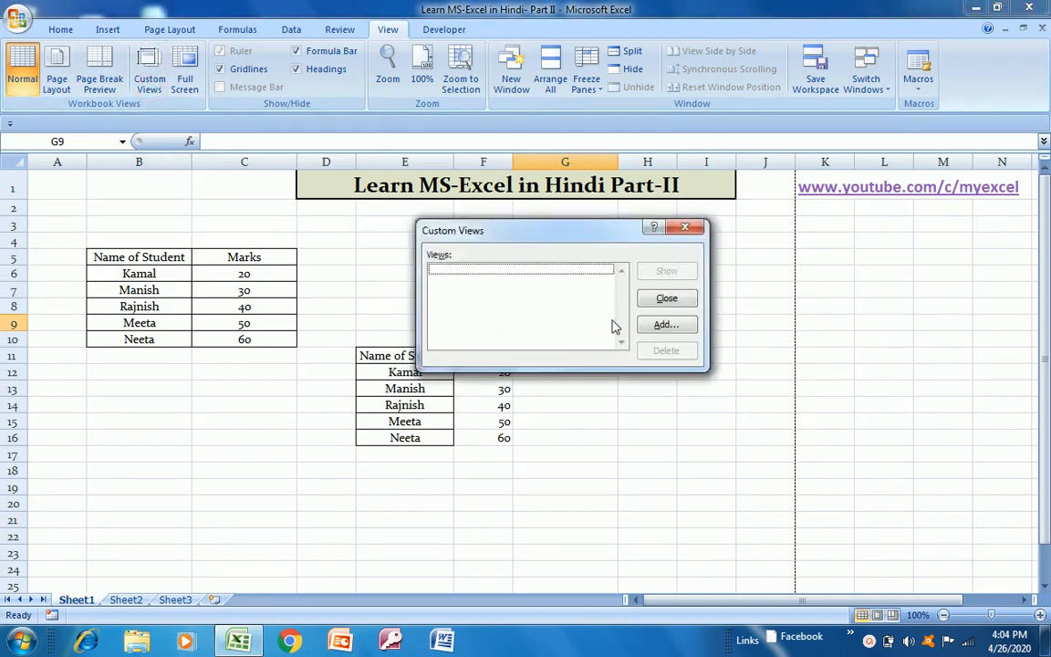
{"action": "left_click", "coordinate": [684, 228]}
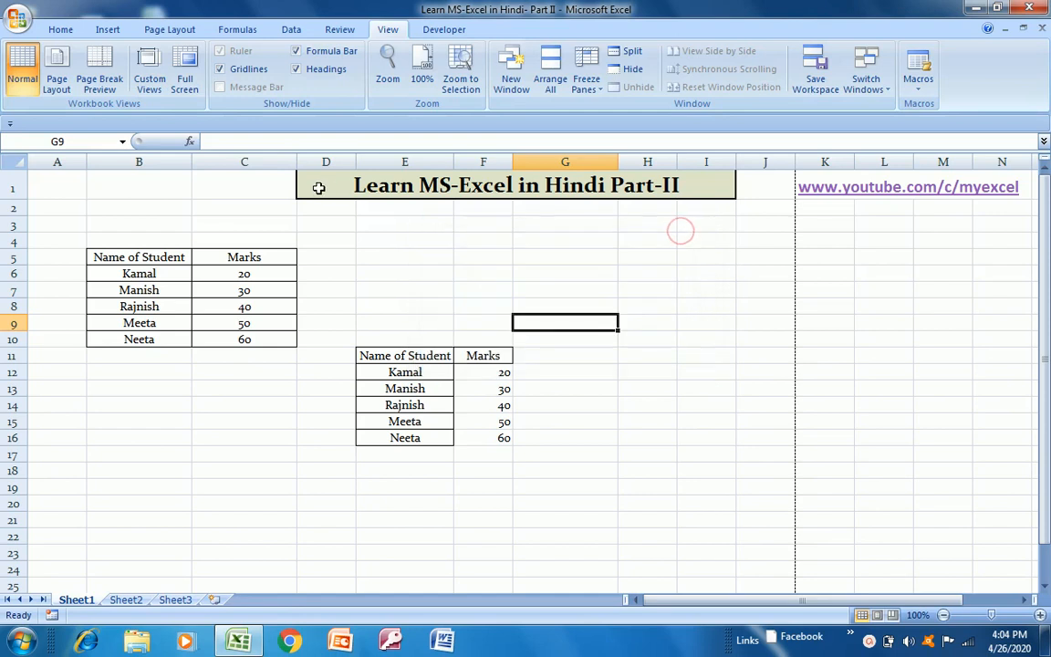
{"action": "left_click", "coordinate": [185, 84]}
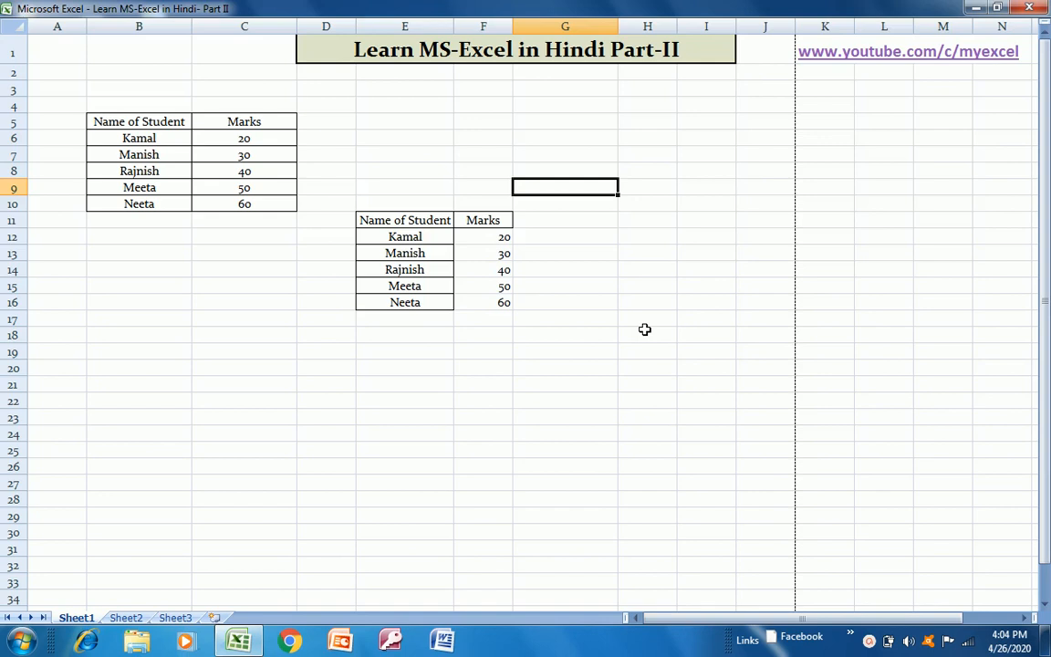
{"action": "key", "text": "Escape"}
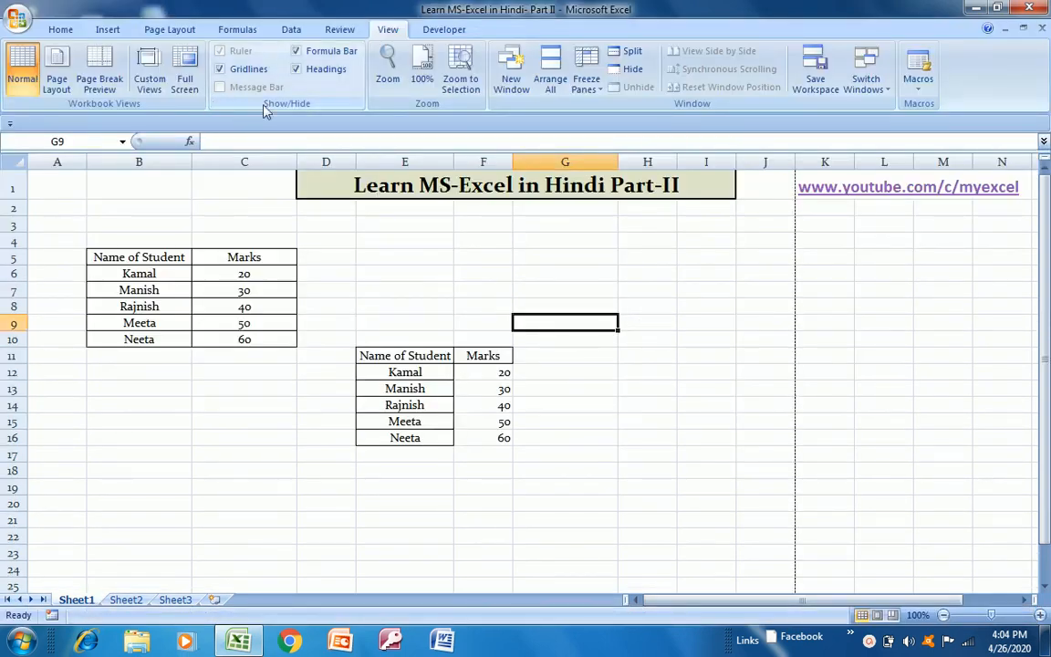
- Hide the sheet's gridlines and show them again
{"action": "left_click", "coordinate": [220, 70]}
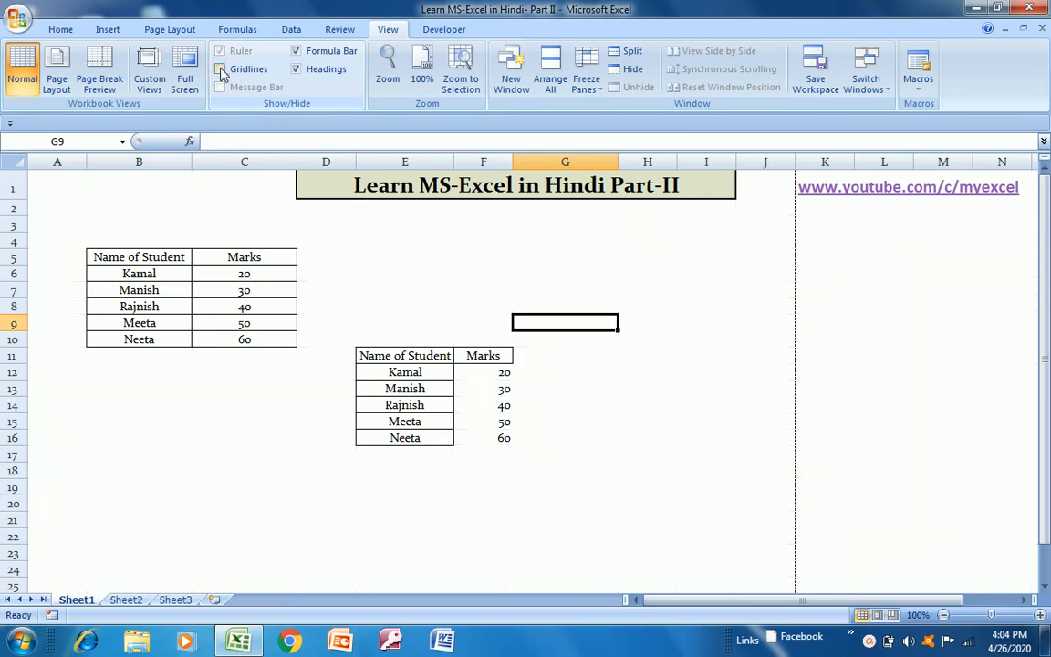
{"action": "left_click", "coordinate": [220, 69]}
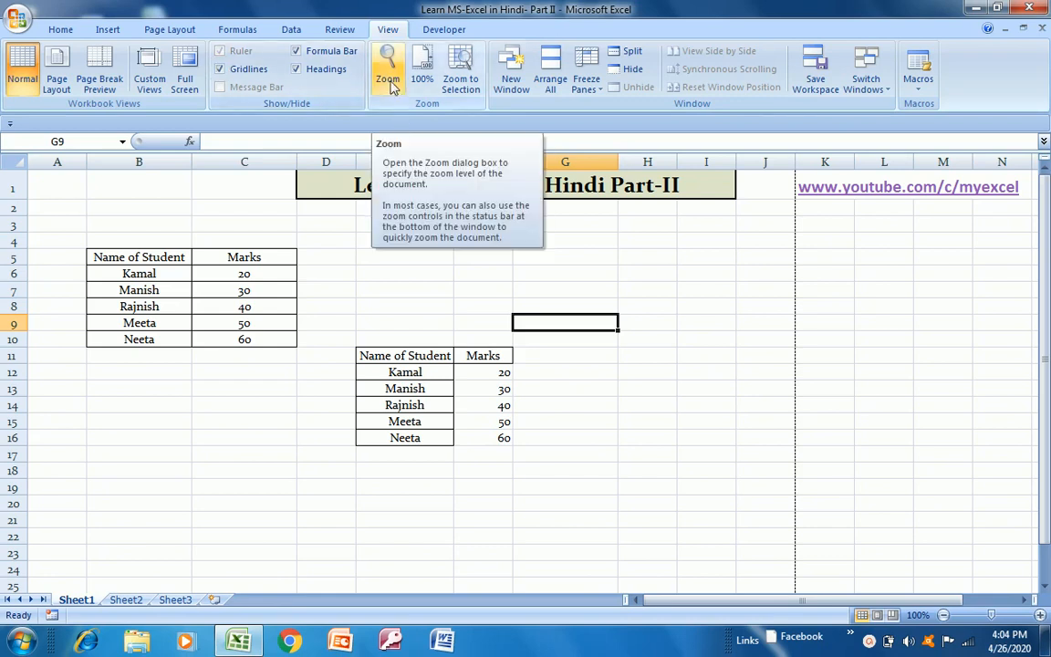
- Open two additional windows of the workbook
{"action": "left_click", "coordinate": [510, 87]}
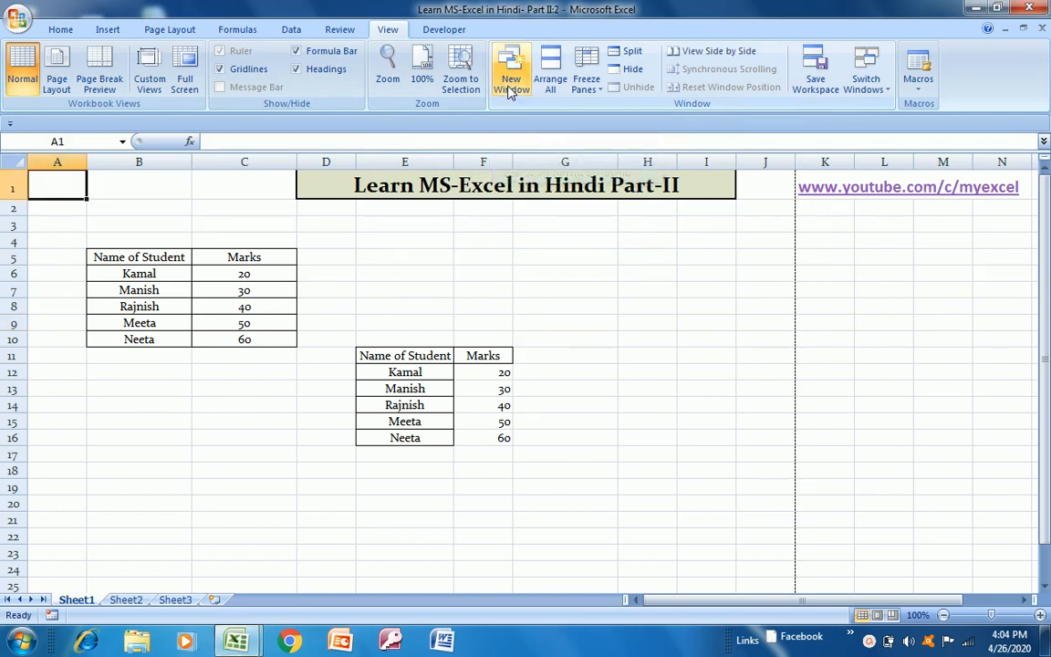
{"action": "left_click", "coordinate": [510, 88]}
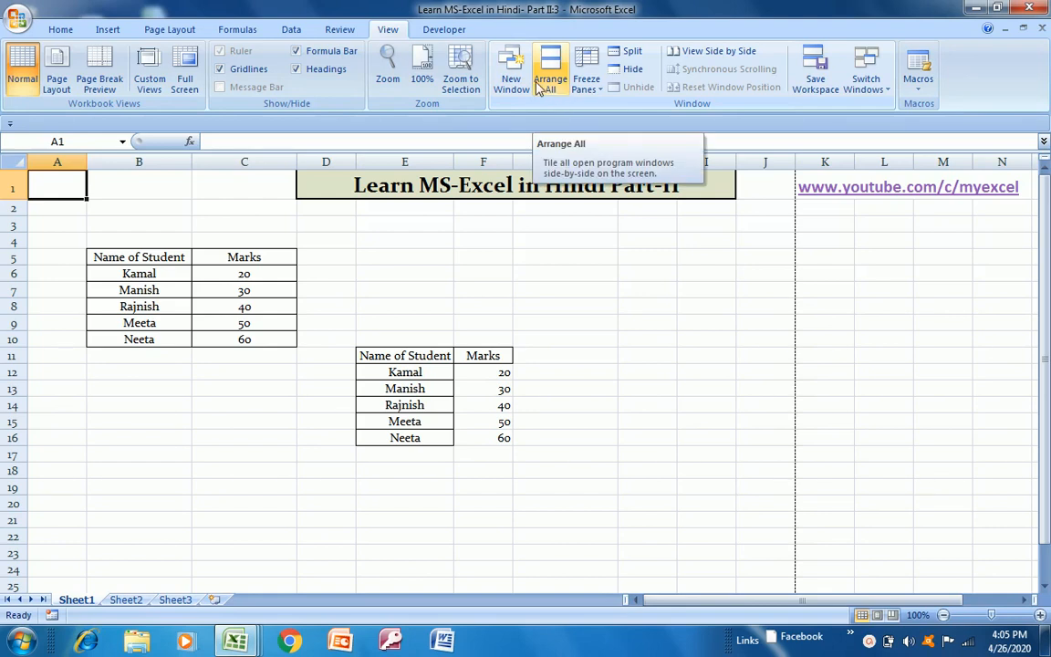
- Review the freeze options, select the whole of row 5, and freeze the top row of the sheet
{"action": "left_click", "coordinate": [593, 89]}
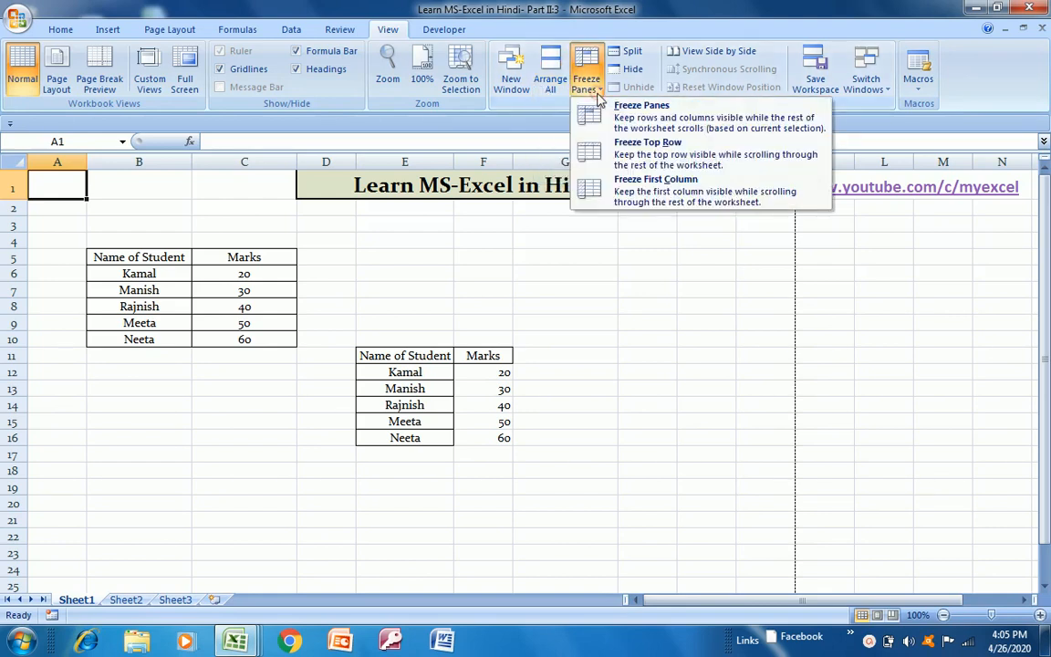
{"action": "left_click", "coordinate": [598, 96]}
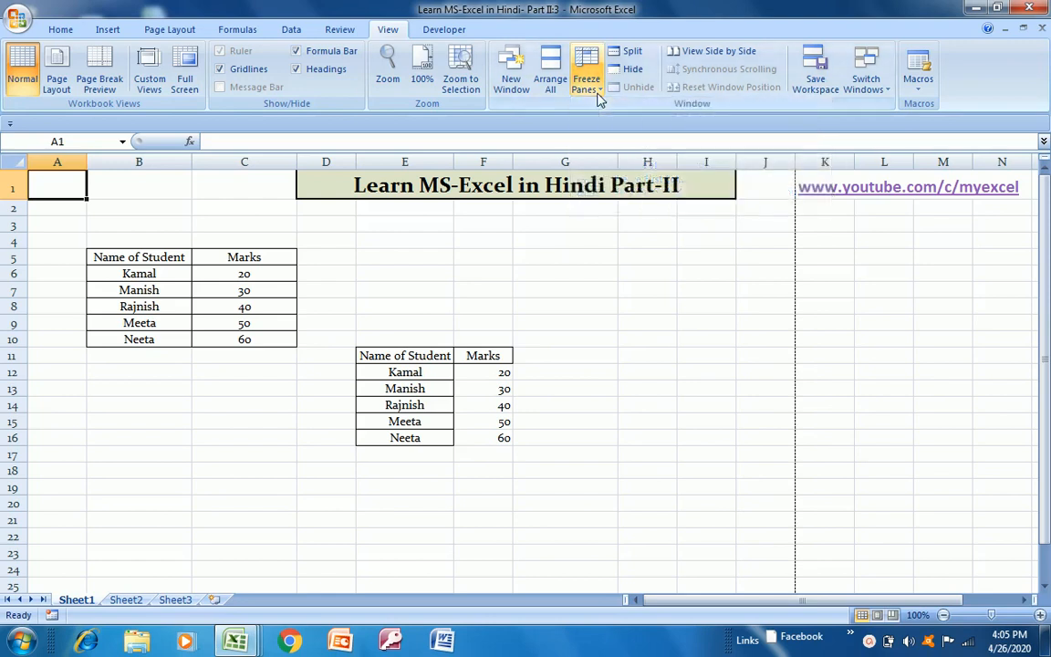
{"action": "left_click", "coordinate": [142, 257]}
{"action": "key", "text": "Down"}
{"action": "key", "text": "Up"}
{"action": "key", "text": "Left"}
{"action": "key", "text": "shift+Right"}
{"action": "key", "text": "shift+Right"}
{"action": "key", "text": "shift+Right"}
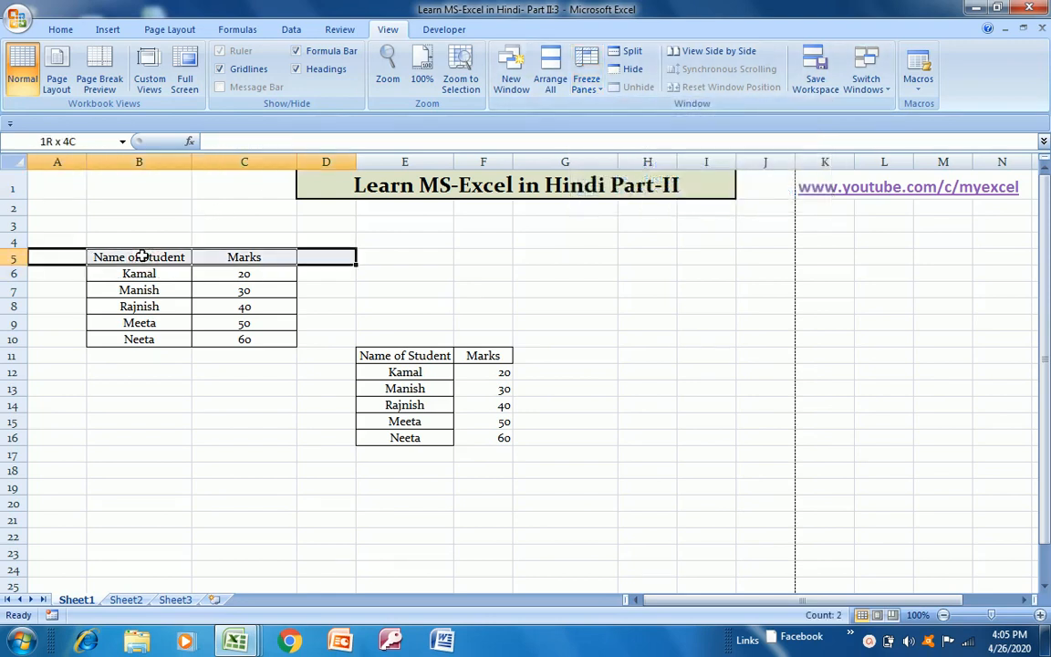
{"action": "key", "text": "shift+space"}
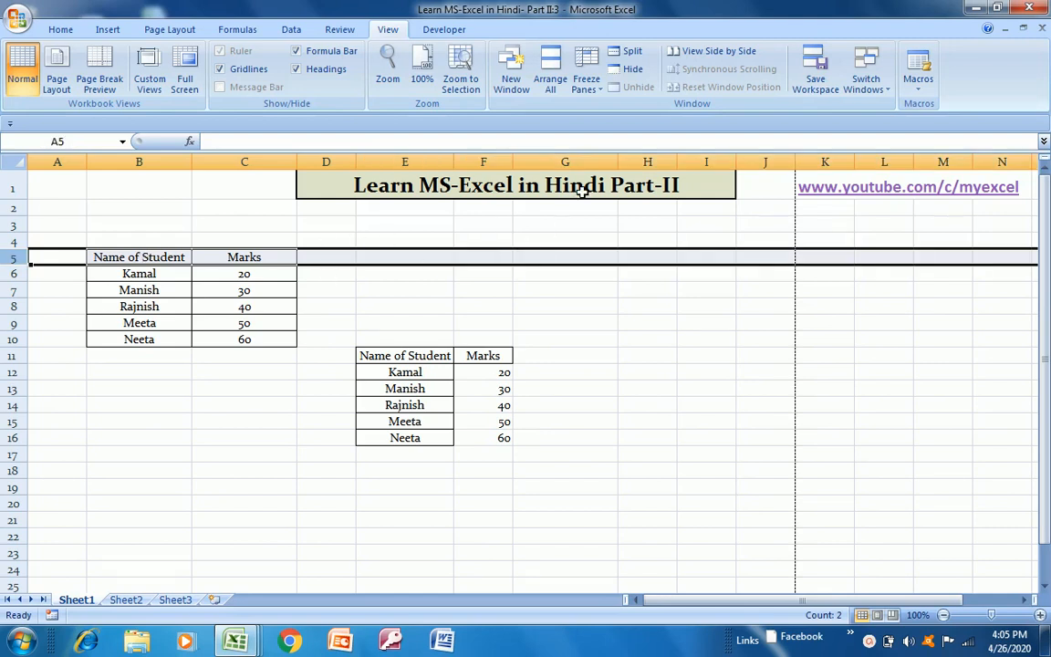
{"action": "left_click", "coordinate": [589, 81]}
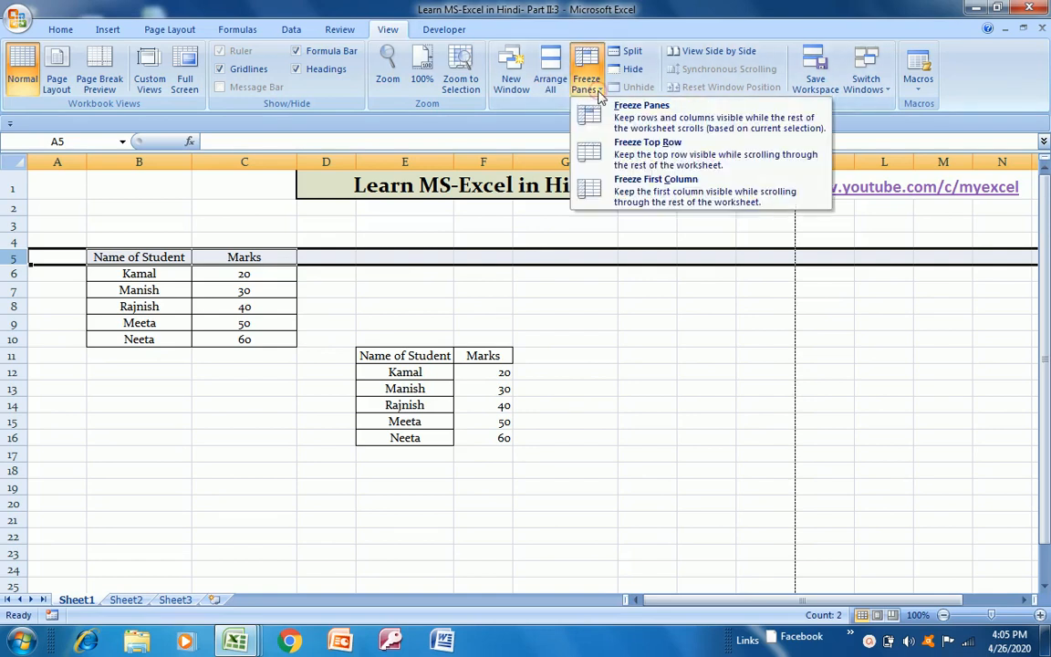
{"action": "left_click", "coordinate": [625, 148]}
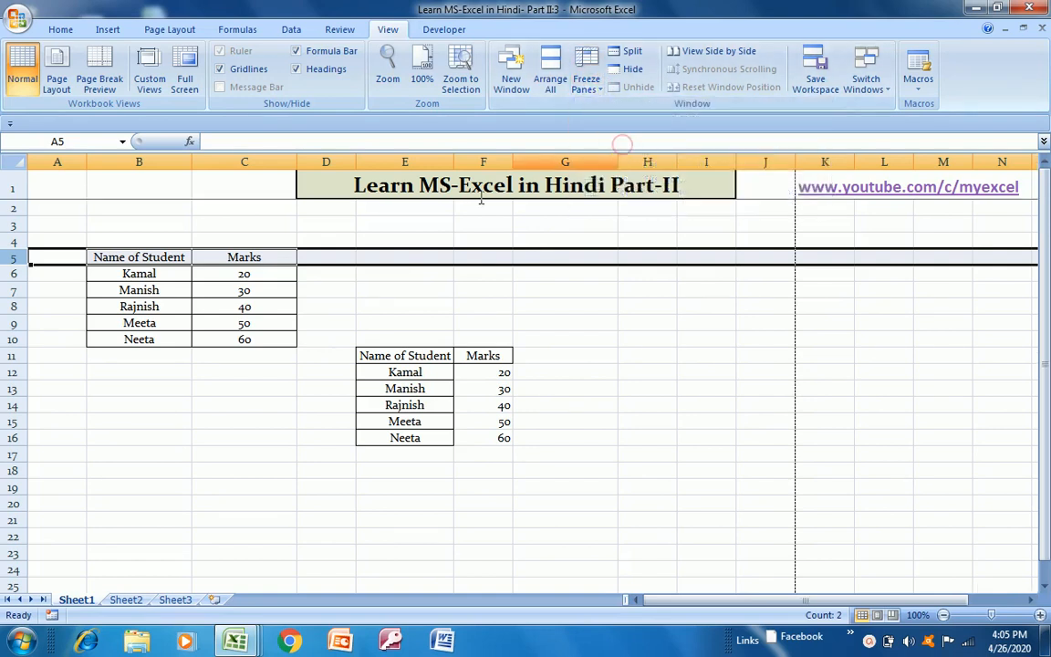
- Move down through column B and back up to cell B1 to check how the frozen top row behaves
{"action": "left_click", "coordinate": [176, 291]}
{"action": "key", "text": "Down"}
{"action": "key", "text": "Down"}
{"action": "key", "text": "Down"}
{"action": "key", "text": "Down"}
{"action": "key", "text": "Down"}
{"action": "key", "text": "Down"}
{"action": "key", "text": "Down"}
{"action": "key", "text": "Down"}
{"action": "key", "text": "Down"}
{"action": "key", "text": "Down"}
{"action": "key", "text": "Down"}
{"action": "key", "text": "Down"}
{"action": "key", "text": "Down"}
{"action": "key", "text": "Down"}
{"action": "key", "text": "Down"}
{"action": "key", "text": "Down"}
{"action": "key", "text": "Down"}
{"action": "key", "text": "Down"}
{"action": "key", "text": "Down"}
{"action": "key", "text": "Down"}
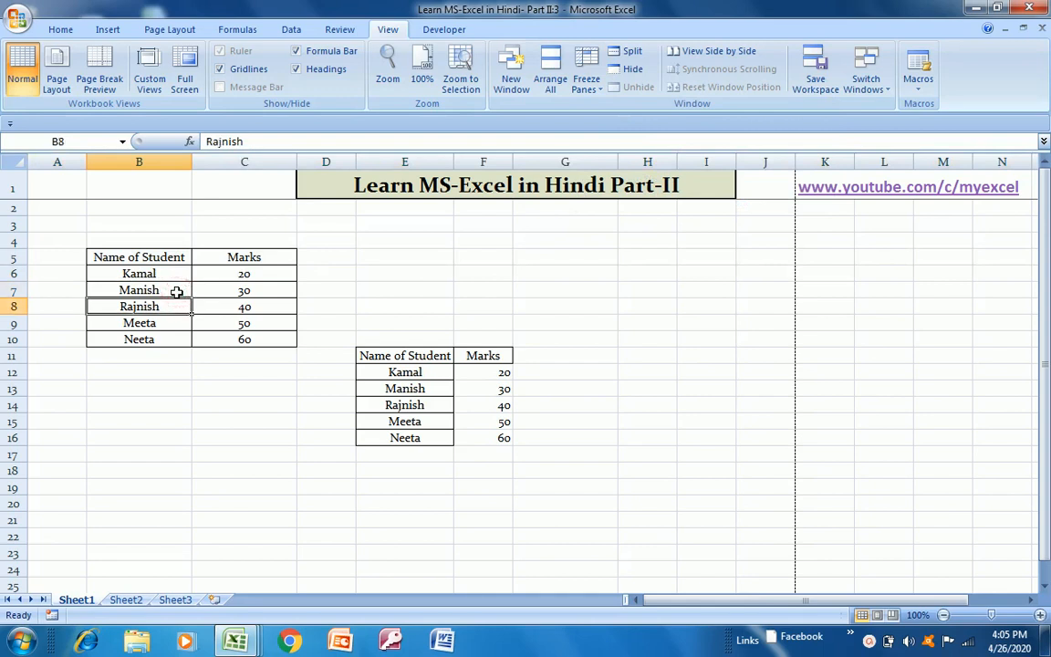
{"action": "key", "text": "Up"}
{"action": "key", "text": "Up"}
{"action": "key", "text": "Up"}
{"action": "key", "text": "Up"}
{"action": "key", "text": "Up"}
{"action": "key", "text": "Up"}
{"action": "key", "text": "Up"}
{"action": "key", "text": "Up"}
{"action": "key", "text": "Up"}
{"action": "key", "text": "Up"}
{"action": "key", "text": "Up"}
{"action": "key", "text": "Up"}
{"action": "key", "text": "Up"}
{"action": "key", "text": "Up"}
{"action": "key", "text": "Up"}
{"action": "key", "text": "Up"}
{"action": "key", "text": "Up"}
{"action": "key", "text": "Up"}
{"action": "key", "text": "Up"}
{"action": "key", "text": "Up"}
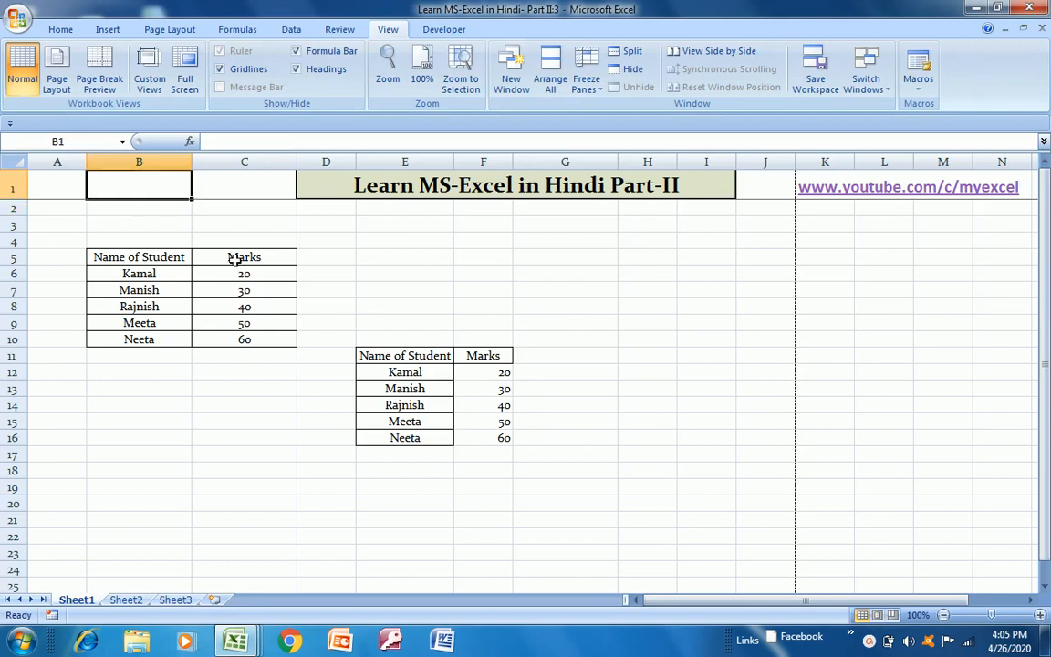
- Select the whole of column A and freeze the first column of the sheet
{"action": "left_click", "coordinate": [591, 87]}
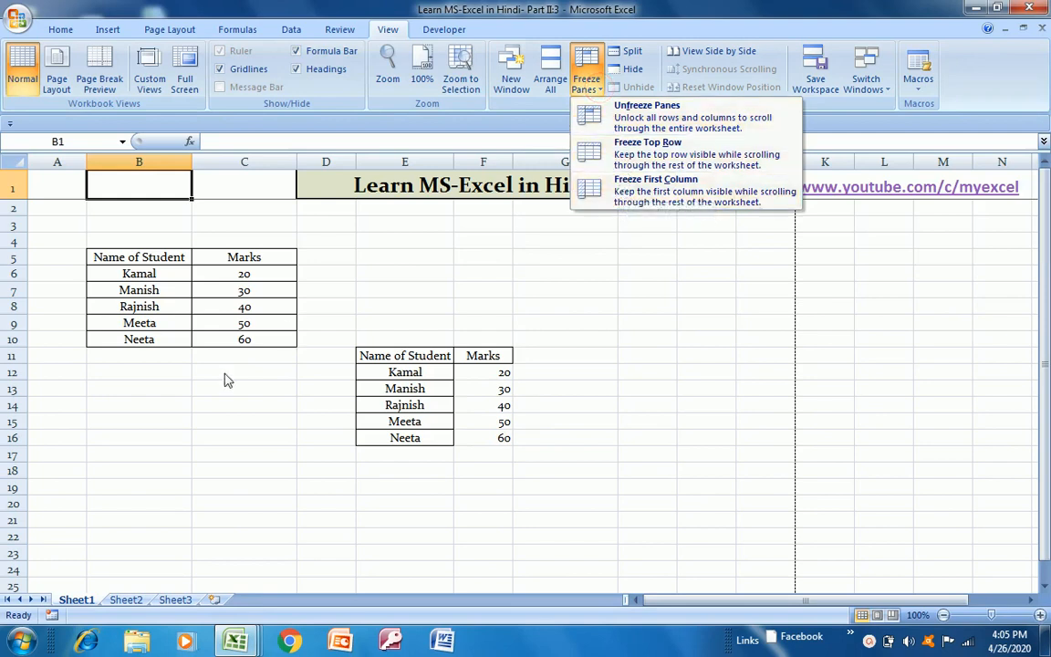
{"action": "left_click", "coordinate": [50, 153]}
{"action": "left_click", "coordinate": [56, 162]}
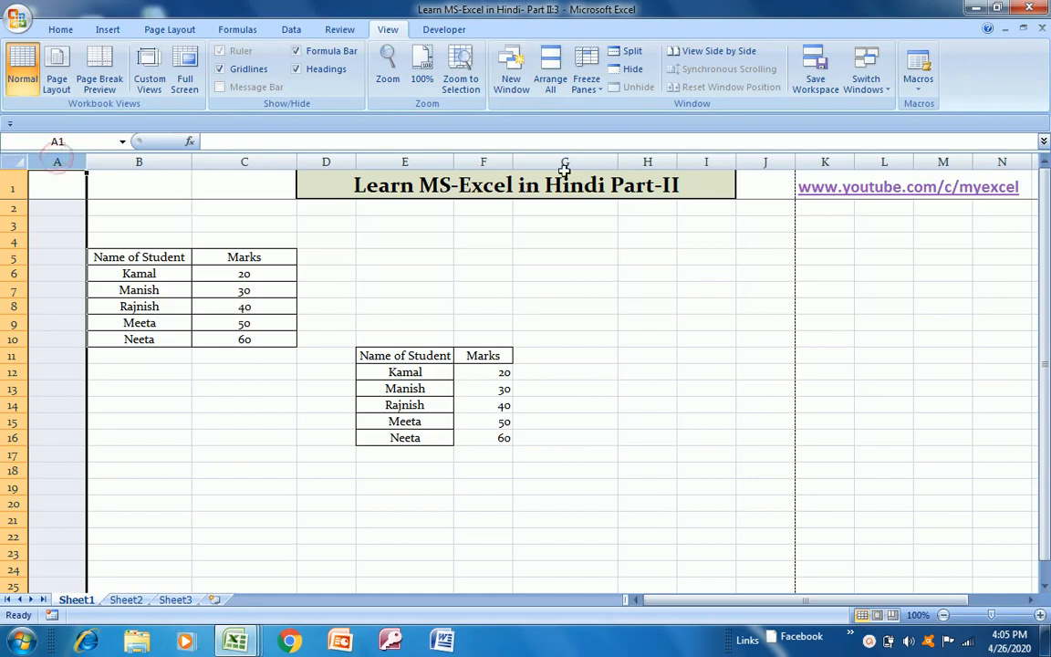
{"action": "left_click", "coordinate": [588, 86]}
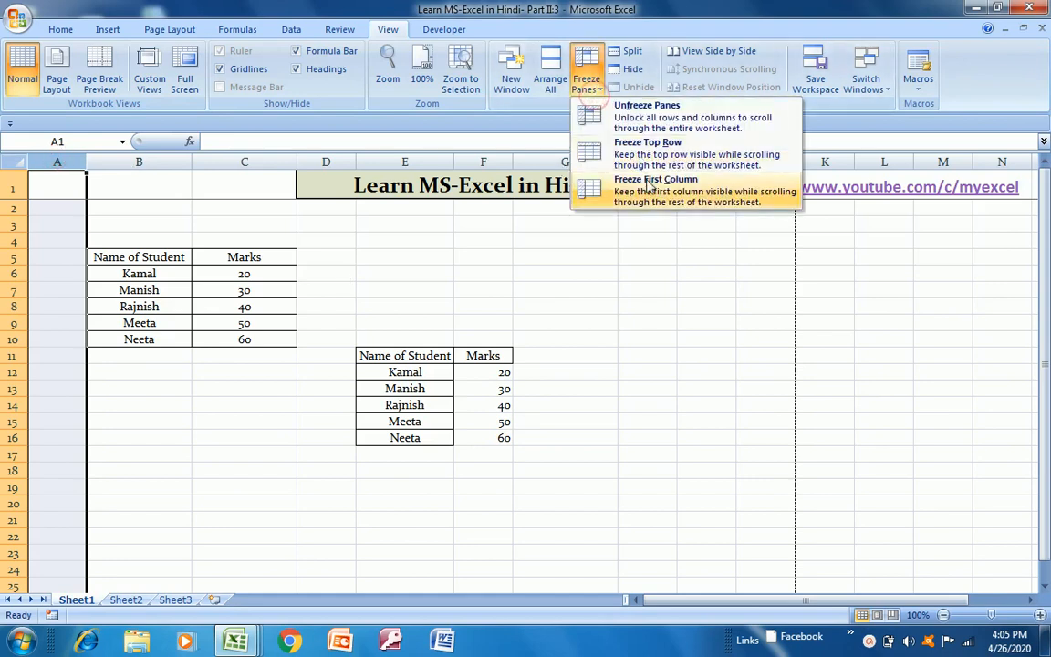
{"action": "left_click", "coordinate": [584, 179]}
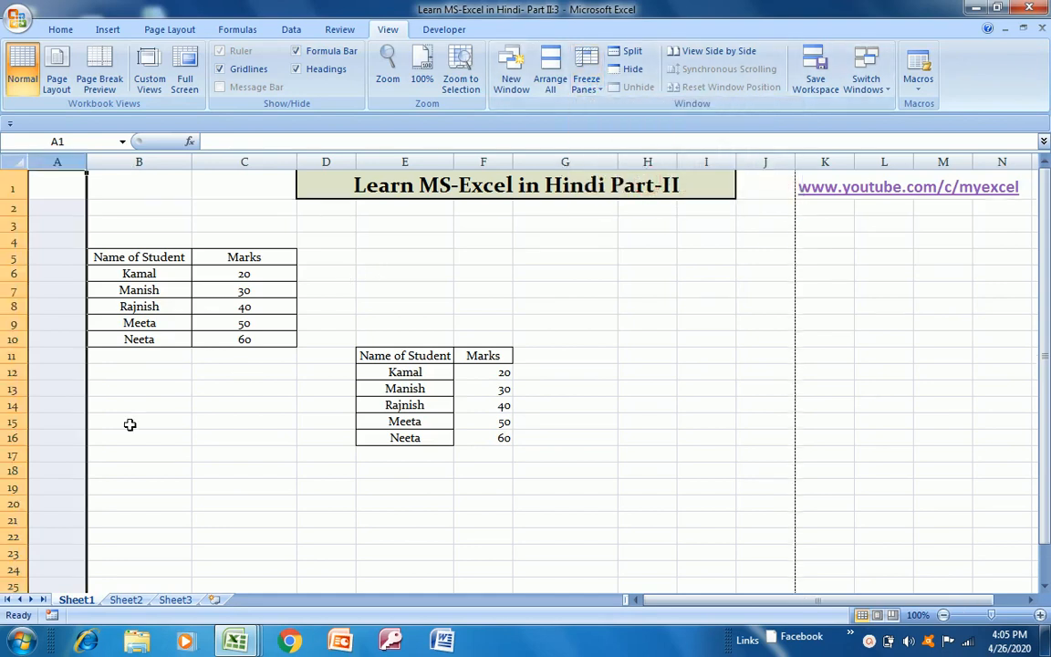
- Move back and forth across row 15, ending in column A, to check how the frozen first column behaves
{"action": "left_click", "coordinate": [127, 425]}
{"action": "key", "text": "Left"}
{"action": "key", "text": "Right"}
{"action": "key", "text": "Right"}
{"action": "key", "text": "Right"}
{"action": "key", "text": "Right"}
{"action": "key", "text": "Right"}
{"action": "key", "text": "Right"}
{"action": "key", "text": "Right"}
{"action": "key", "text": "Right"}
{"action": "key", "text": "Right"}
{"action": "key", "text": "Right"}
{"action": "key", "text": "Right"}
{"action": "key", "text": "Right"}
{"action": "key", "text": "Right"}
{"action": "key", "text": "Right"}
{"action": "key", "text": "Right"}
{"action": "key", "text": "Right"}
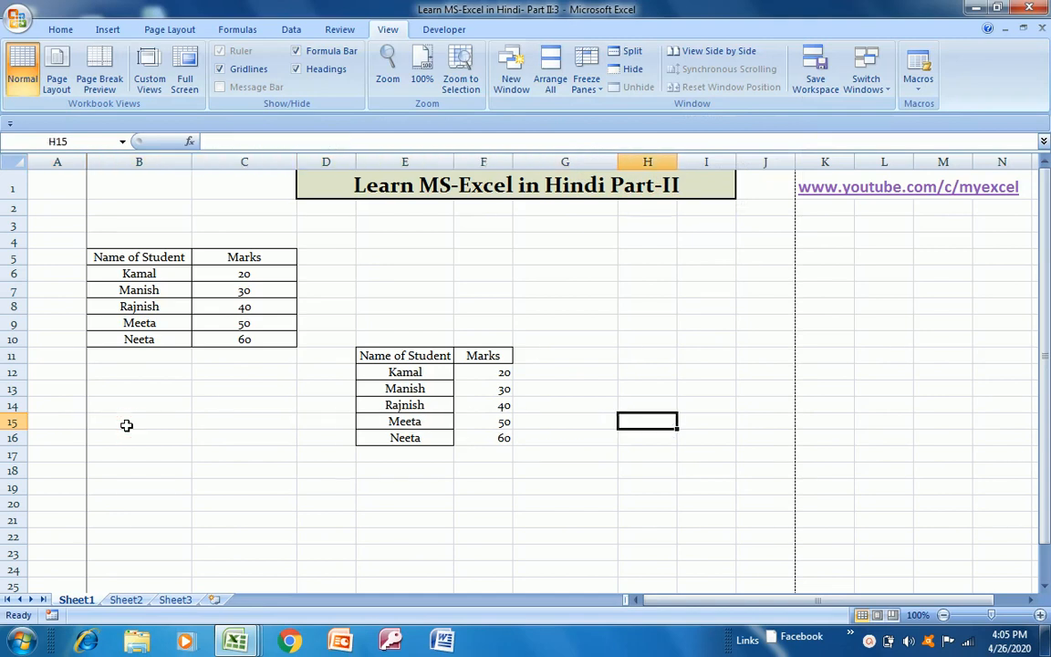
{"action": "key", "text": "Left"}
{"action": "key", "text": "Left"}
{"action": "key", "text": "Left"}
{"action": "key", "text": "Left"}
{"action": "key", "text": "Left"}
{"action": "key", "text": "Left"}
{"action": "key", "text": "Left"}
{"action": "key", "text": "Left"}
{"action": "key", "text": "Left"}
{"action": "key", "text": "Left"}
{"action": "key", "text": "Left"}
{"action": "key", "text": "Left"}
{"action": "key", "text": "Left"}
{"action": "key", "text": "Left"}
{"action": "key", "text": "Left"}
{"action": "key", "text": "Left"}
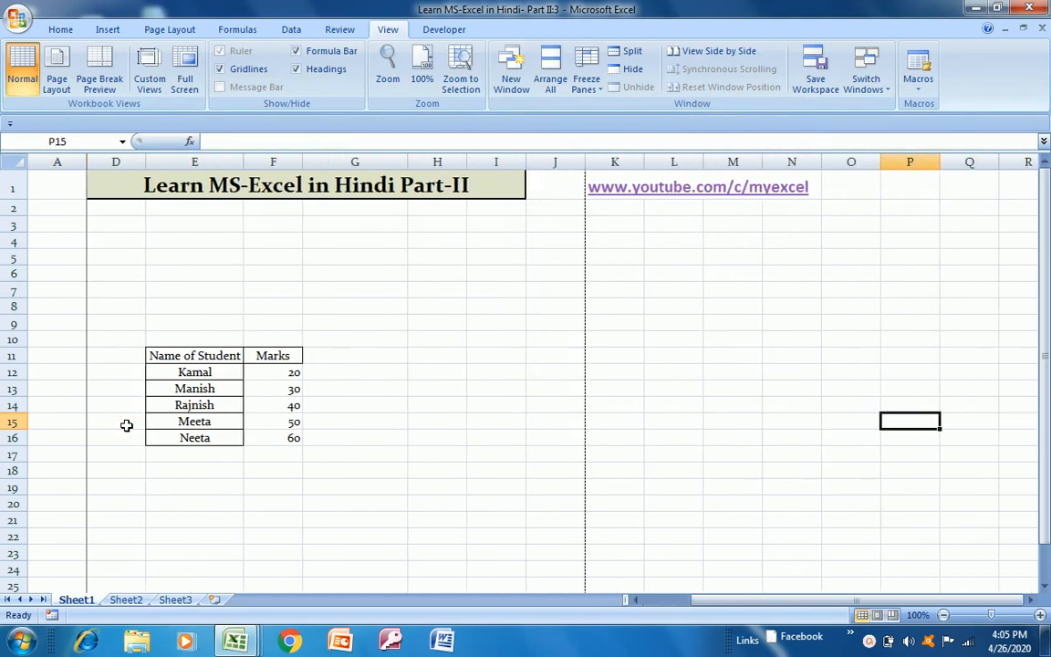
{"action": "key", "text": "Right"}
{"action": "key", "text": "Right"}
{"action": "key", "text": "Right"}
{"action": "key", "text": "Right"}
{"action": "key", "text": "Right"}
{"action": "key", "text": "Right"}
{"action": "key", "text": "Right"}
{"action": "key", "text": "Right"}
{"action": "key", "text": "Right"}
{"action": "key", "text": "Right"}
{"action": "key", "text": "Right"}
{"action": "key", "text": "Right"}
{"action": "key", "text": "Right"}
{"action": "key", "text": "Right"}
{"action": "key", "text": "Right"}
{"action": "key", "text": "Right"}
{"action": "key", "text": "Right"}
{"action": "key", "text": "Right"}
{"action": "key", "text": "Right"}
{"action": "key", "text": "Right"}
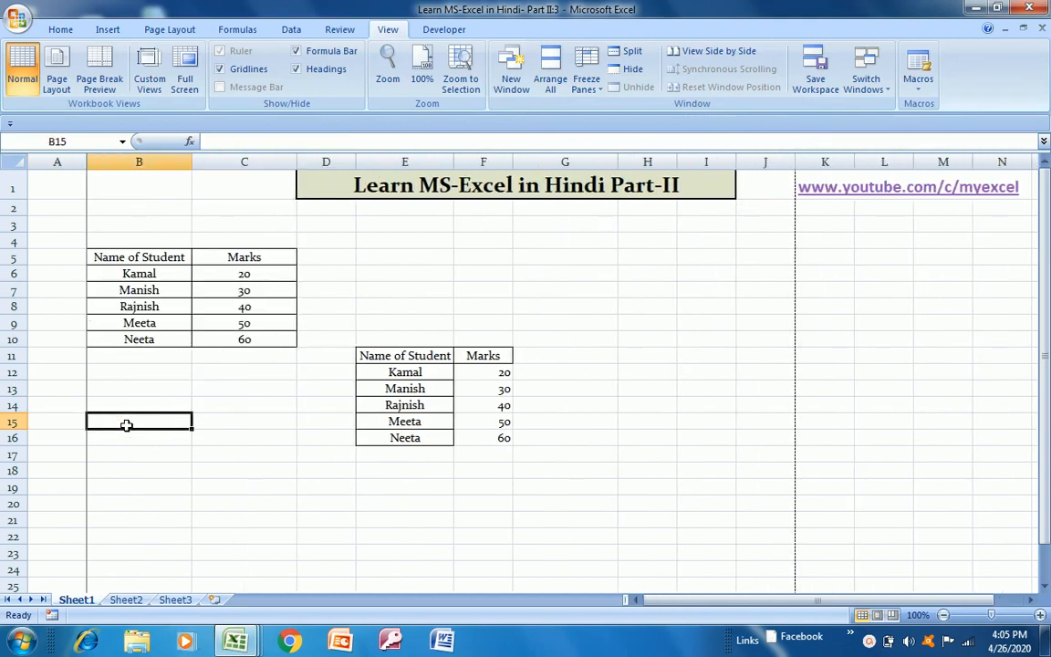
{"action": "key", "text": "Left"}
{"action": "key", "text": "Left"}
{"action": "key", "text": "Left"}
{"action": "key", "text": "Left"}
{"action": "key", "text": "Left"}
{"action": "key", "text": "Left"}
{"action": "key", "text": "Left"}
{"action": "key", "text": "Left"}
{"action": "key", "text": "Left"}
{"action": "key", "text": "Left"}
{"action": "key", "text": "Left"}
{"action": "key", "text": "Left"}
{"action": "key", "text": "Left"}
{"action": "key", "text": "Left"}
{"action": "key", "text": "Left"}
{"action": "key", "text": "Left"}
{"action": "key", "text": "Left"}
{"action": "key", "text": "Left"}
{"action": "key", "text": "Left"}
{"action": "key", "text": "Left"}
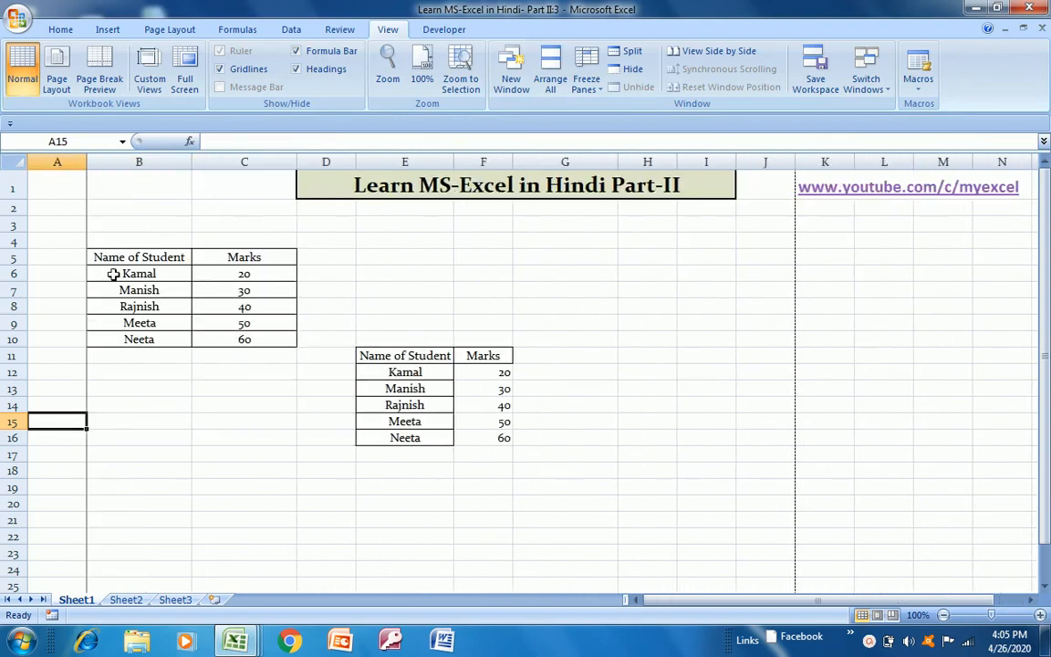
- Move along row 11 out to column AQ and back to column A to check the frozen first column over a longer distance
{"action": "left_click", "coordinate": [106, 361]}
{"action": "key", "text": "Right"}
{"action": "key", "text": "Right"}
{"action": "key", "text": "Right"}
{"action": "key", "text": "Right"}
{"action": "key", "text": "Right"}
{"action": "key", "text": "Right"}
{"action": "key", "text": "Right"}
{"action": "key", "text": "Right"}
{"action": "key", "text": "Right"}
{"action": "key", "text": "Right"}
{"action": "key", "text": "Right"}
{"action": "key", "text": "Right"}
{"action": "key", "text": "Right"}
{"action": "key", "text": "Right"}
{"action": "key", "text": "Right"}
{"action": "key", "text": "Right"}
{"action": "key", "text": "Right"}
{"action": "key", "text": "Right"}
{"action": "key", "text": "Right"}
{"action": "key", "text": "Right"}
{"action": "key", "text": "Right"}
{"action": "key", "text": "Right"}
{"action": "key", "text": "Right"}
{"action": "key", "text": "Right"}
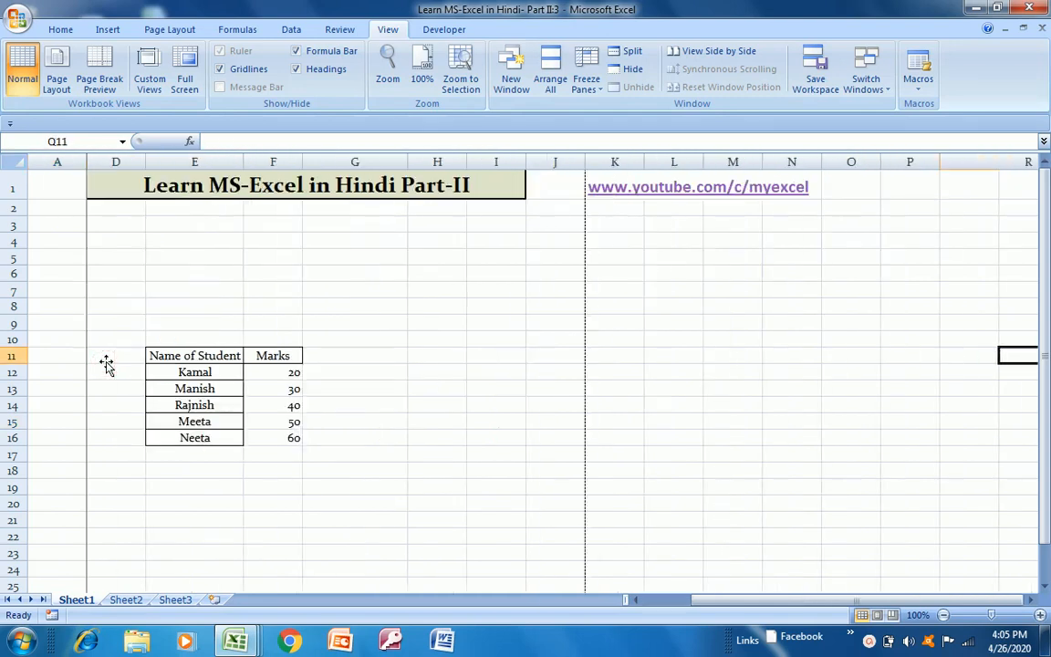
{"action": "key", "text": "Right"}
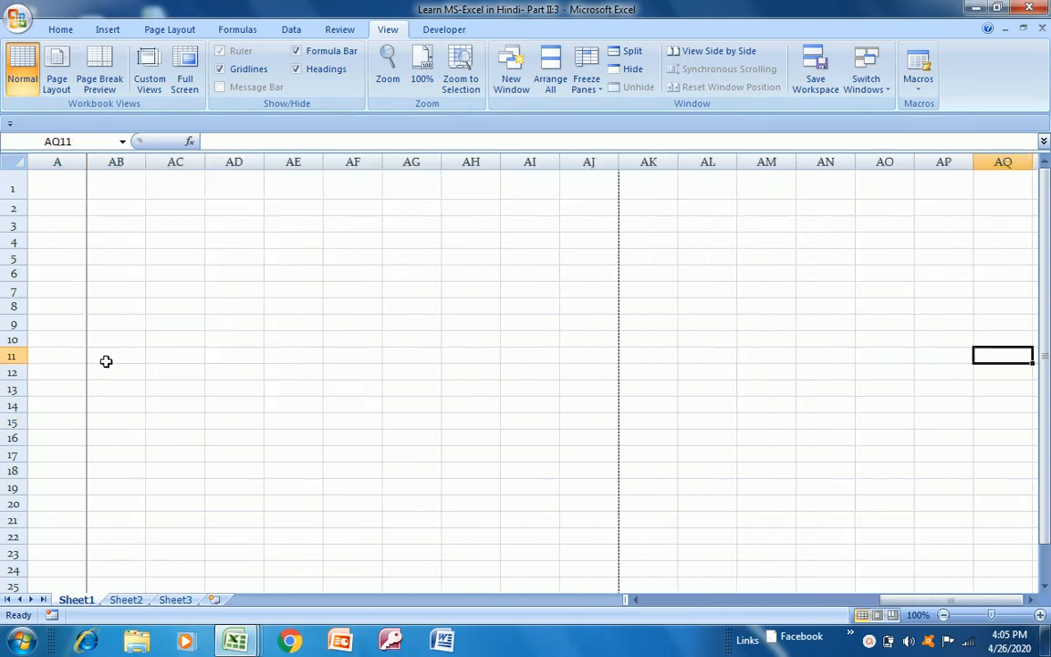
{"action": "key", "text": "Left"}
{"action": "key", "text": "Left"}
{"action": "key", "text": "Left"}
{"action": "key", "text": "Left"}
{"action": "key", "text": "Left"}
{"action": "key", "text": "Left"}
{"action": "key", "text": "Left"}
{"action": "key", "text": "Left"}
{"action": "key", "text": "Left"}
{"action": "key", "text": "Left"}
{"action": "key", "text": "Left"}
{"action": "key", "text": "Left"}
{"action": "key", "text": "Left"}
{"action": "key", "text": "Left"}
{"action": "key", "text": "Left"}
{"action": "key", "text": "Left"}
{"action": "key", "text": "Left"}
{"action": "key", "text": "Left"}
{"action": "key", "text": "Left"}
{"action": "key", "text": "Left"}
{"action": "key", "text": "Left"}
{"action": "key", "text": "Left"}
{"action": "key", "text": "Left"}
{"action": "key", "text": "Left"}
{"action": "key", "text": "Left"}
{"action": "key", "text": "Left"}
{"action": "key", "text": "Left"}
{"action": "key", "text": "Left"}
{"action": "key", "text": "Left"}
{"action": "key", "text": "Left"}
{"action": "key", "text": "Left"}
{"action": "key", "text": "Left"}
{"action": "key", "text": "Left"}
{"action": "key", "text": "Left"}
{"action": "key", "text": "Left"}
{"action": "key", "text": "Left"}
{"action": "key", "text": "Left"}
{"action": "key", "text": "Left"}
{"action": "key", "text": "Left"}
{"action": "key", "text": "Left"}
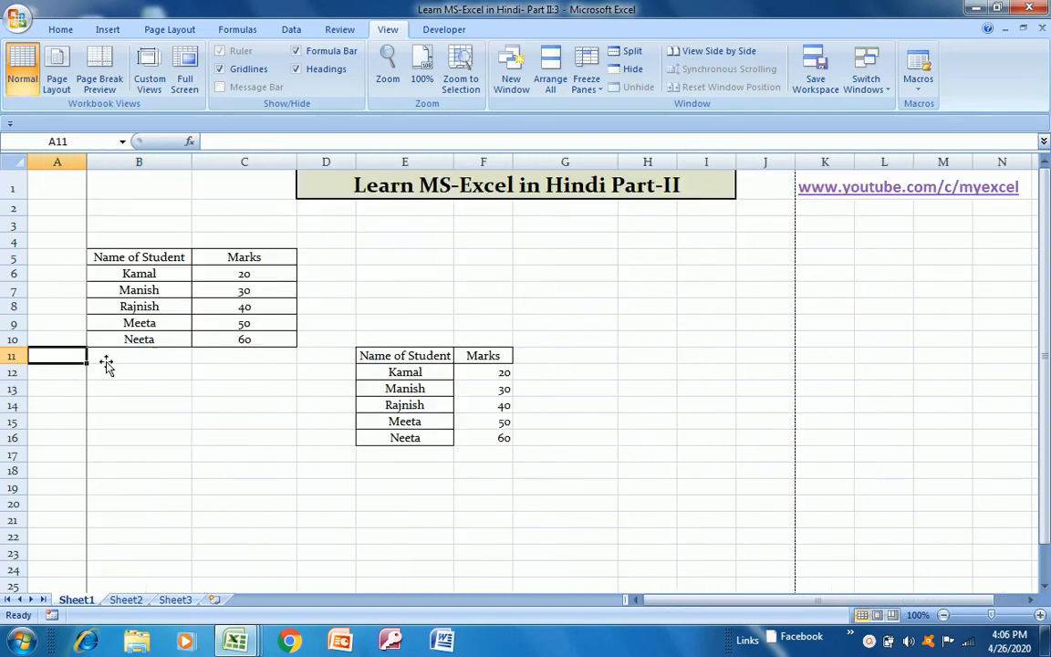
- Select the whole of column A and unfreeze the sheet's panes
{"action": "left_click", "coordinate": [57, 162]}
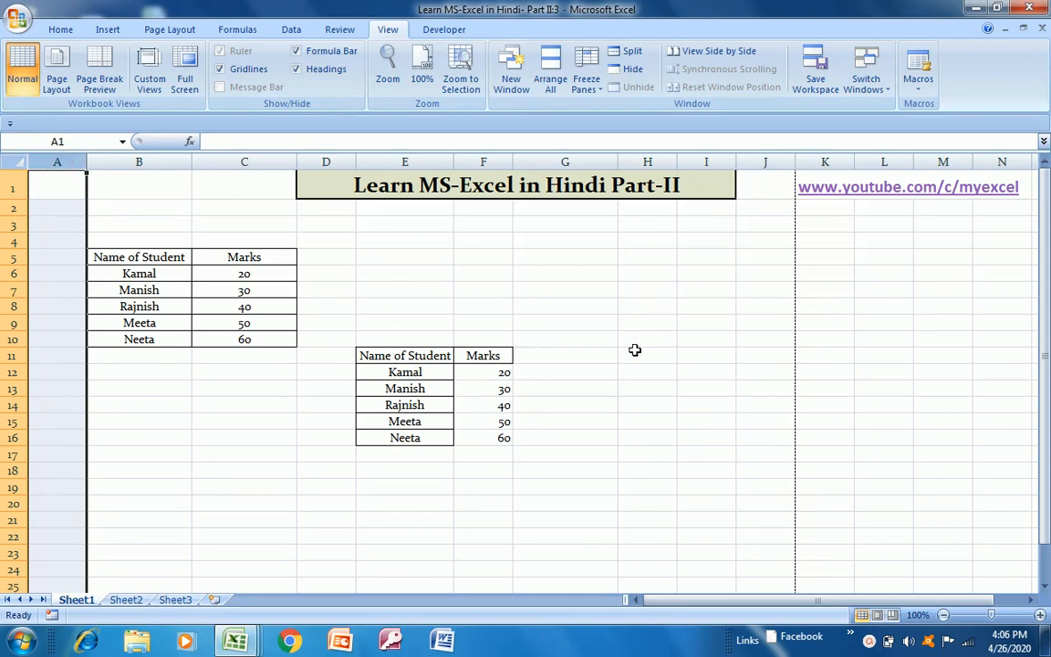
{"action": "left_click", "coordinate": [591, 84]}
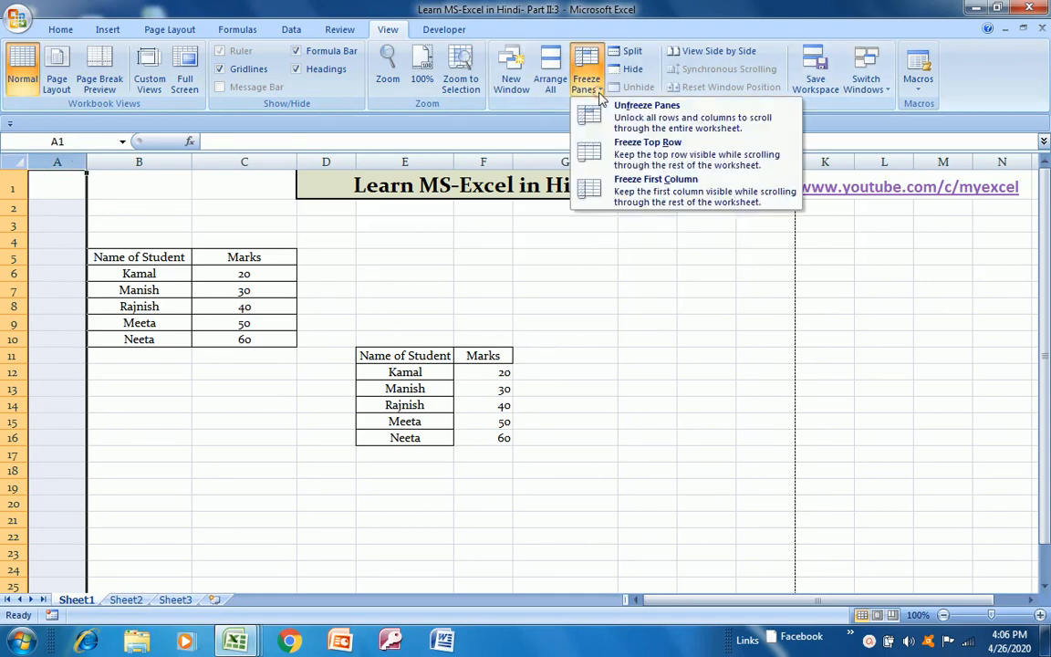
{"action": "left_click", "coordinate": [617, 111]}
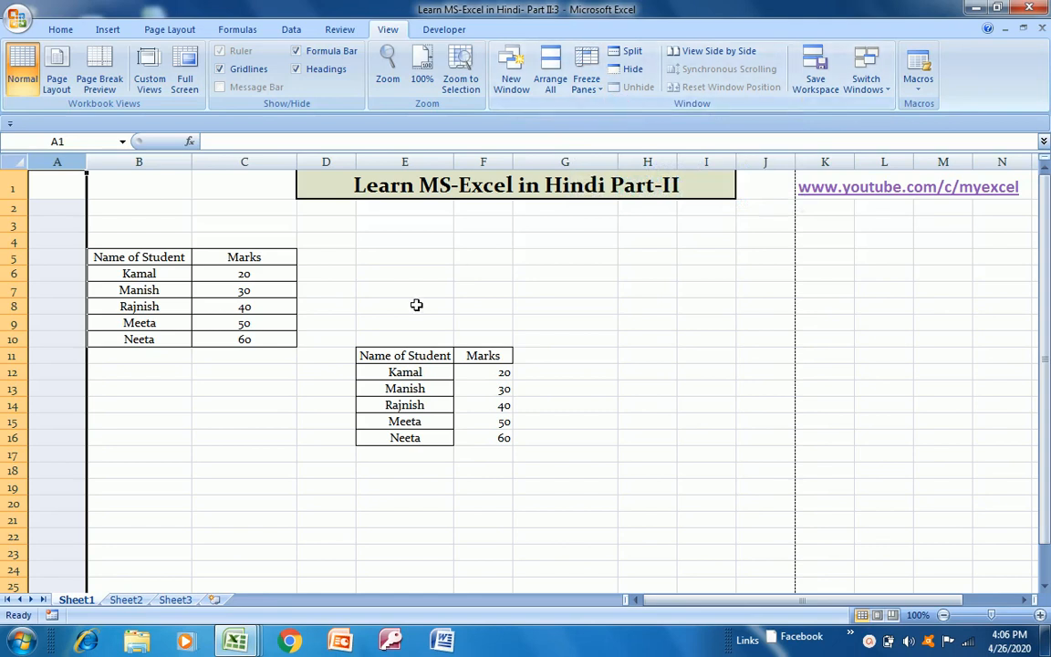
- Split the sheet window into four panes and select cells in the upper and lower panes, including D6 and B13
{"action": "left_click", "coordinate": [629, 53]}
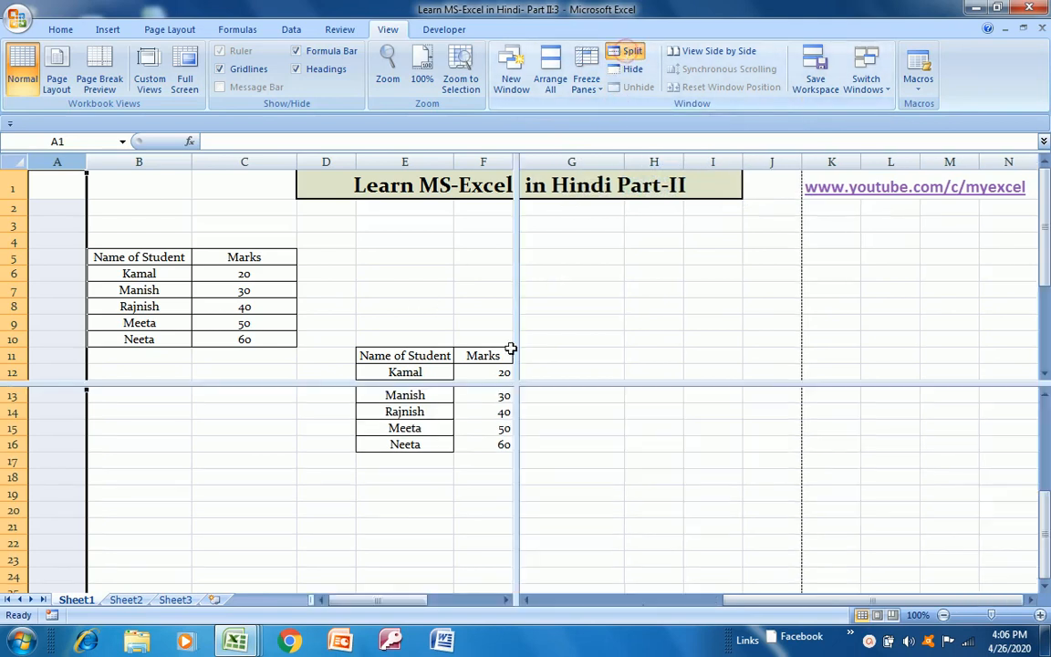
{"action": "left_click", "coordinate": [339, 274]}
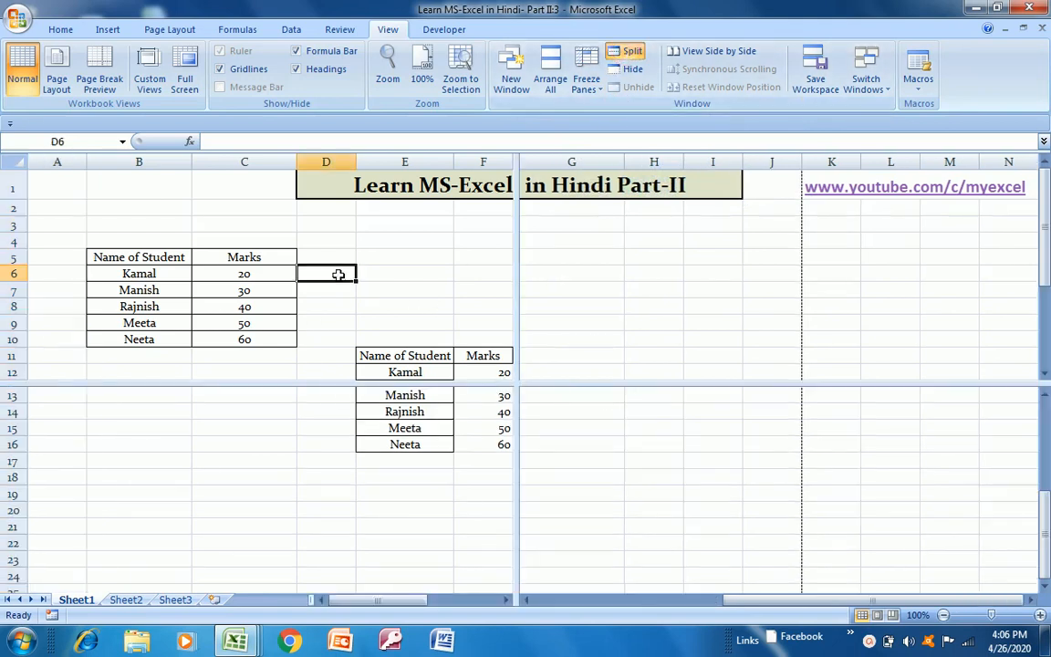
{"action": "left_click", "coordinate": [246, 369]}
{"action": "left_click", "coordinate": [193, 453]}
{"action": "left_click", "coordinate": [99, 400]}
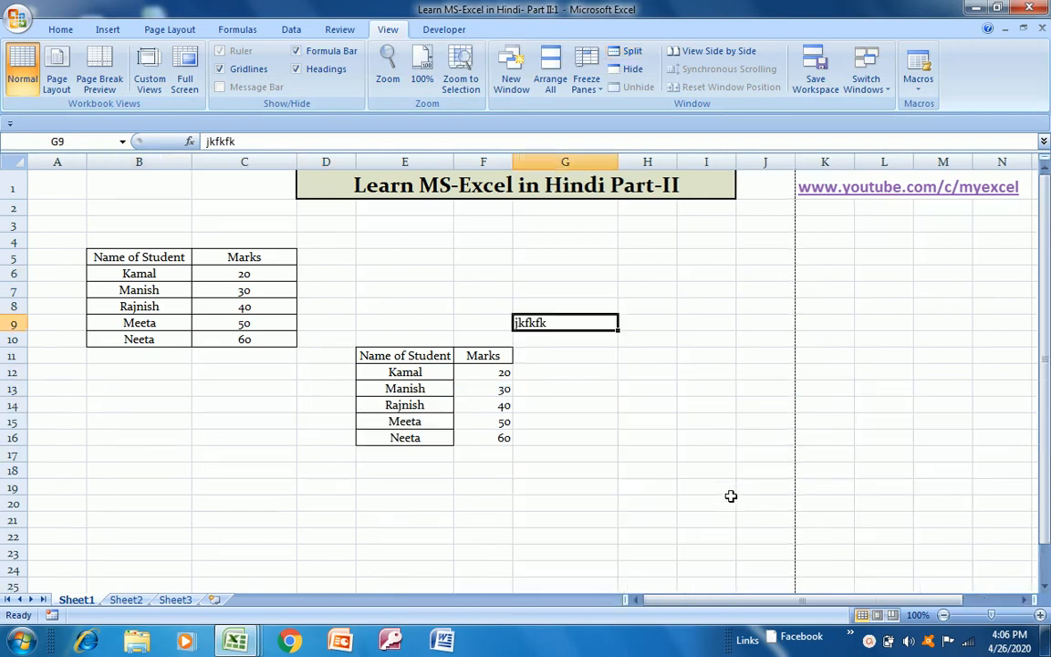
- Hide the workbook windows Part II:1 and Part II:3, and open the list of hidden windows
{"action": "left_click", "coordinate": [634, 70]}
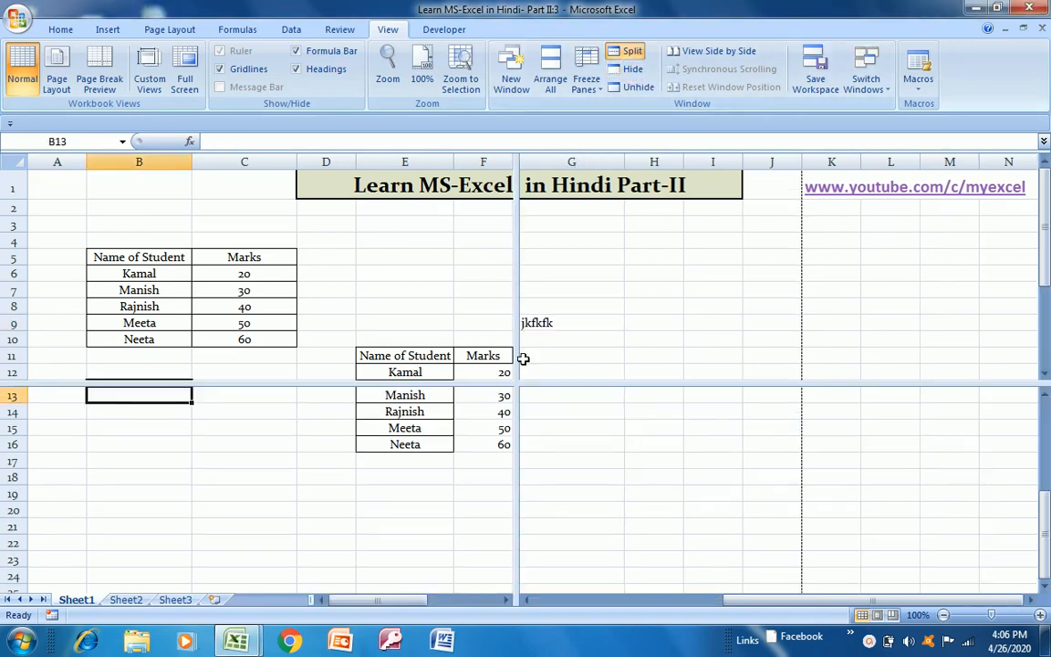
{"action": "left_click", "coordinate": [649, 372]}
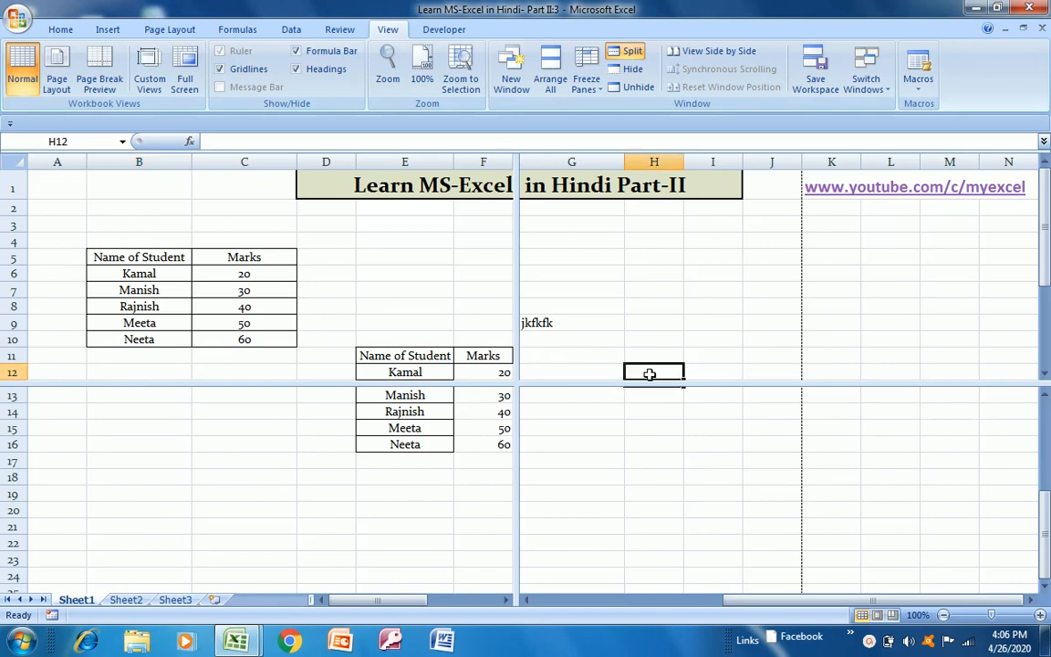
{"action": "left_click", "coordinate": [633, 70]}
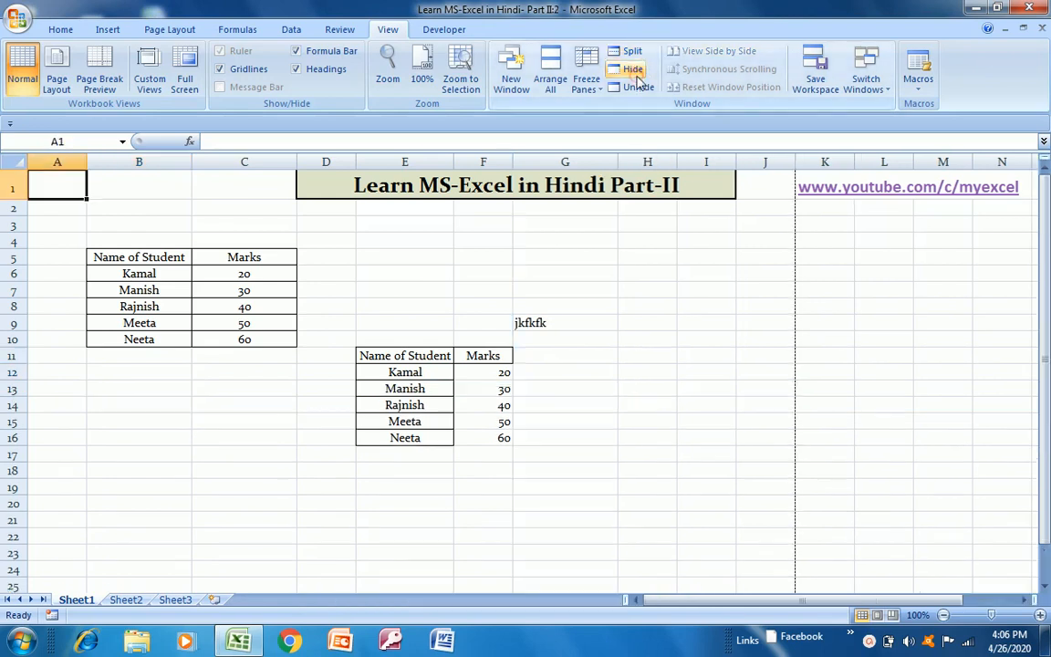
{"action": "left_click", "coordinate": [636, 89]}
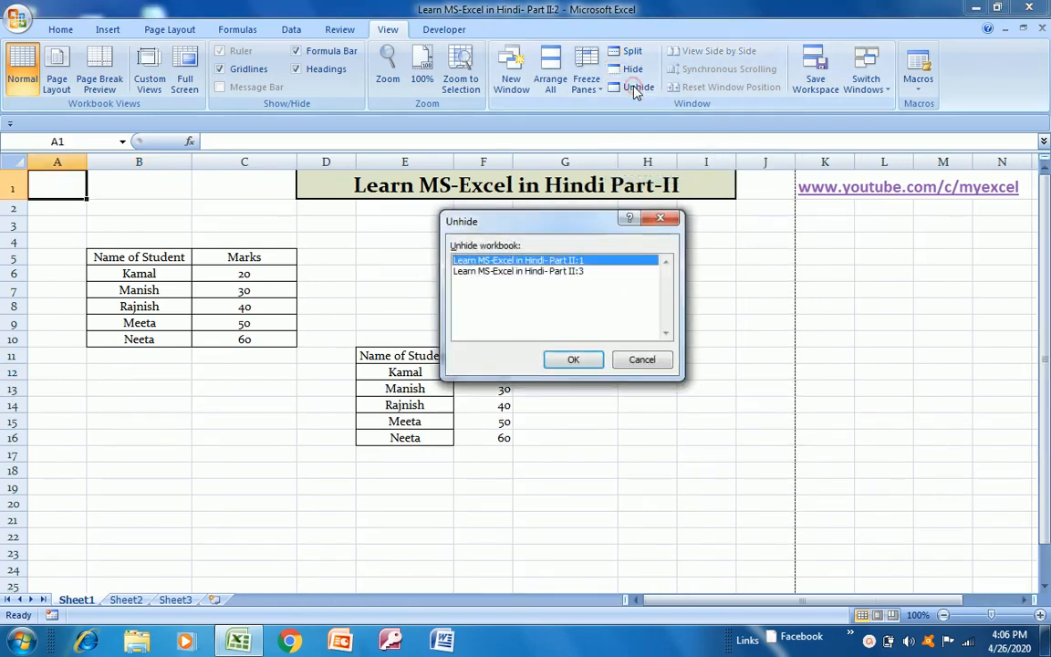
- Hide Sheet1 and restore it from the list of hidden sheets
{"action": "right_click", "coordinate": [79, 605]}
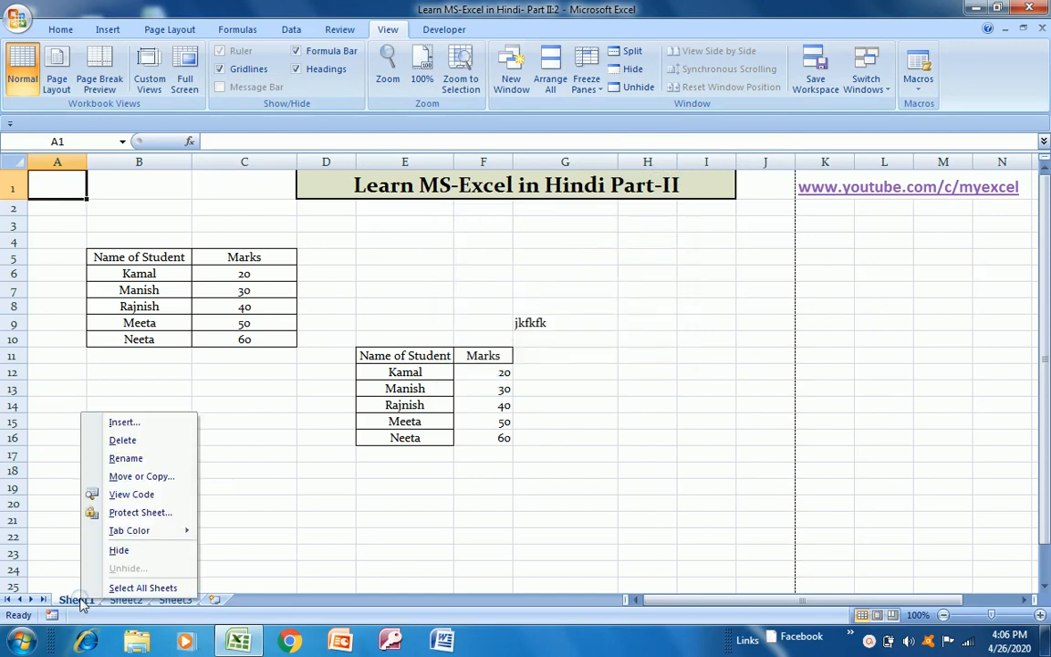
{"action": "left_click", "coordinate": [127, 552]}
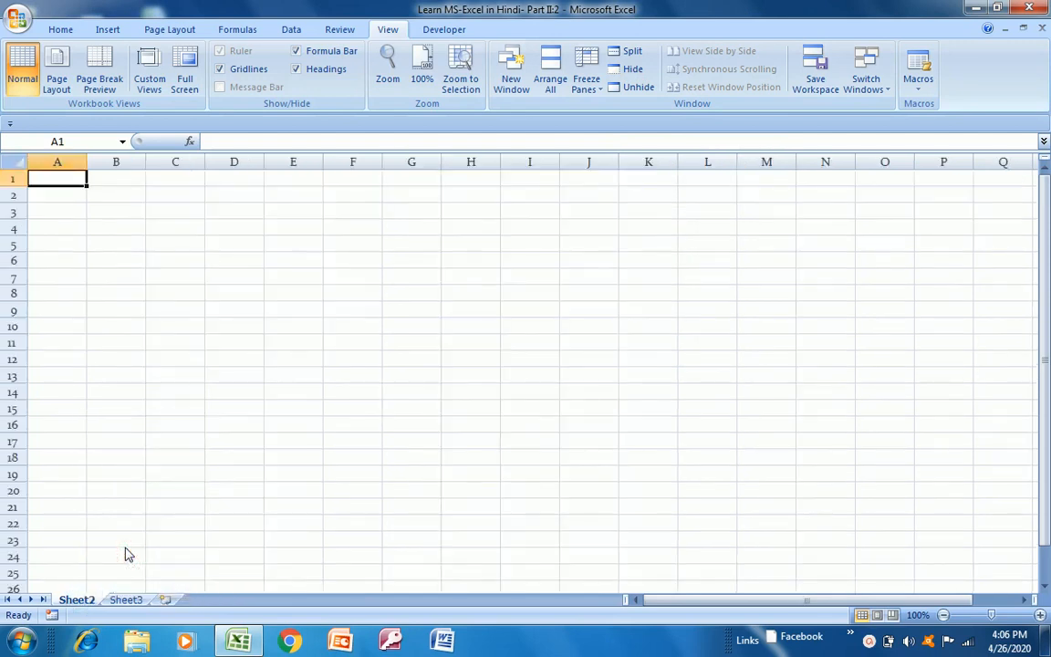
{"action": "right_click", "coordinate": [81, 602]}
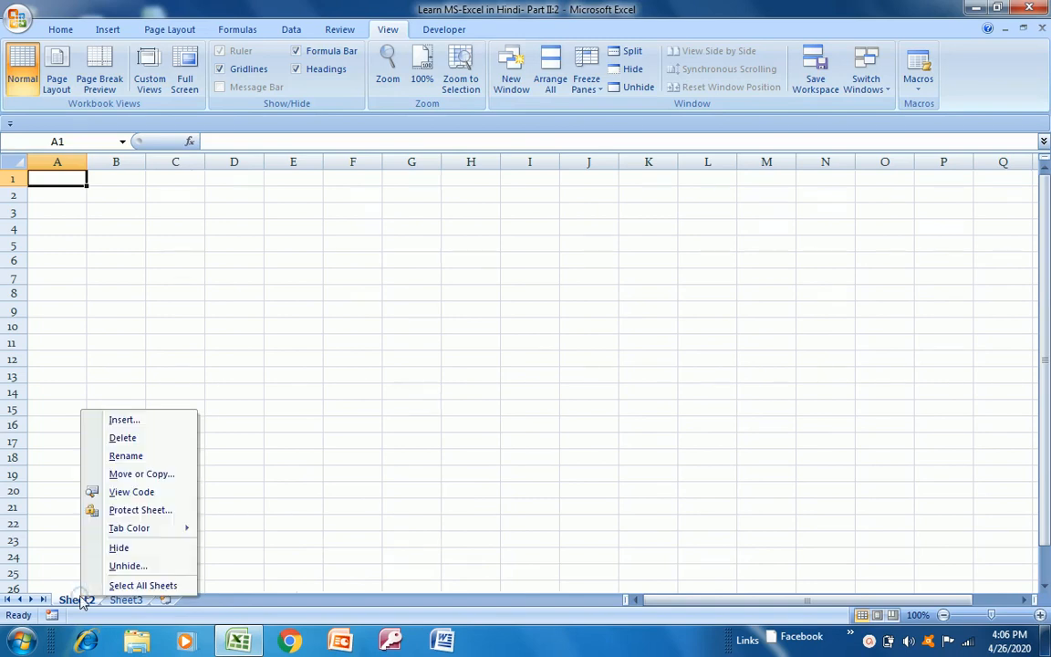
{"action": "left_click", "coordinate": [124, 570]}
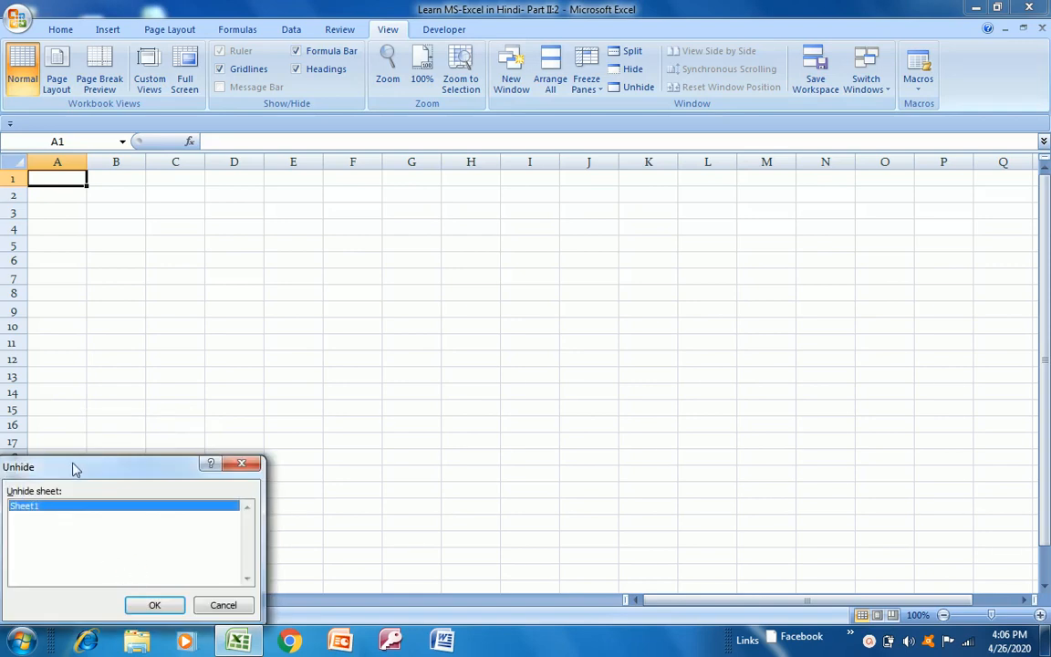
{"action": "left_click_drag", "start_coordinate": [76, 467], "coordinate": [370, 343]}
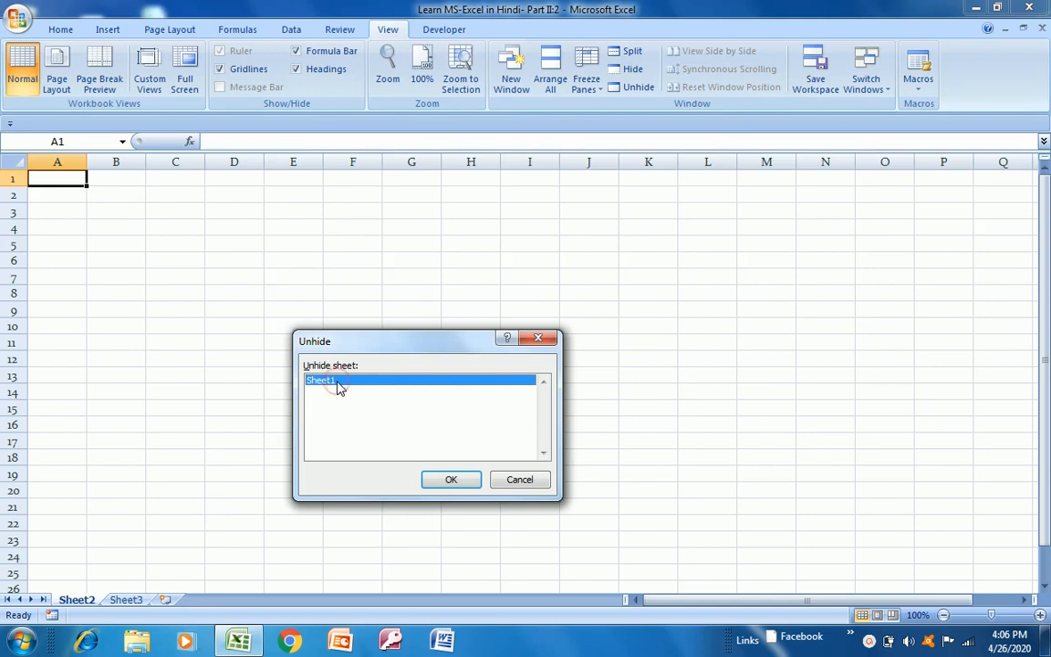
{"action": "left_click", "coordinate": [453, 480]}
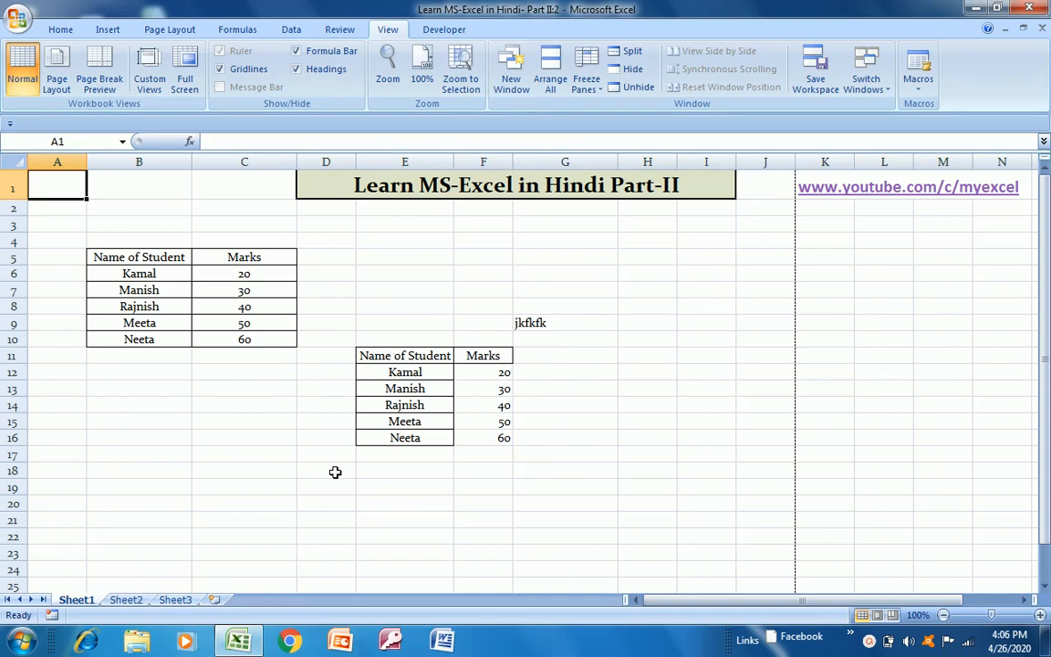
- Open the Visual Basic editor, insert a new code module, and close the editor
{"action": "left_click", "coordinate": [438, 30]}
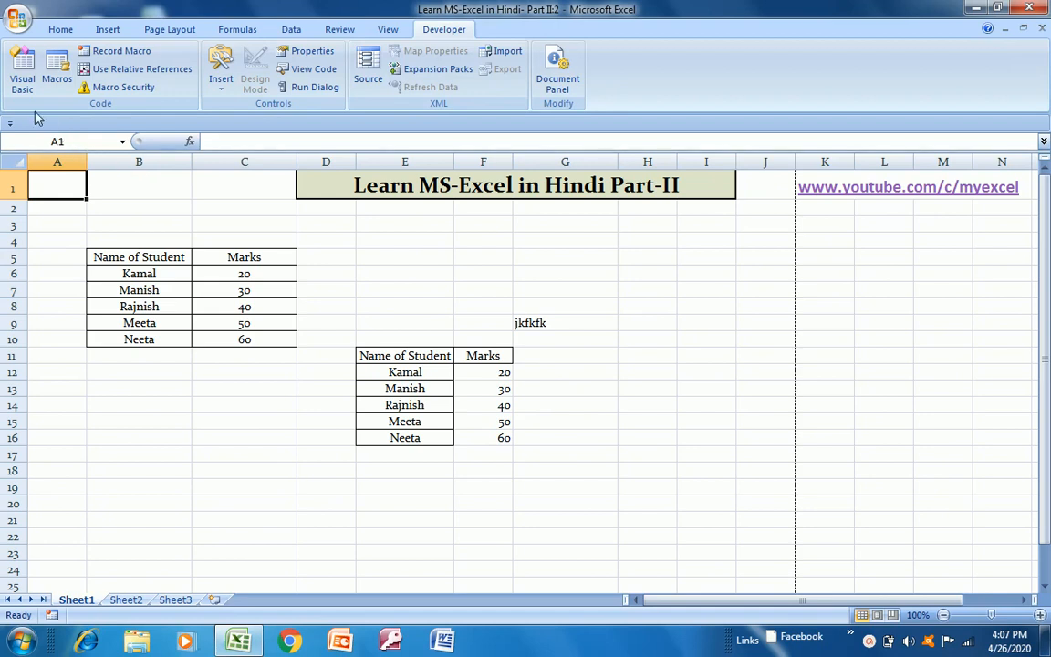
{"action": "left_click", "coordinate": [20, 82]}
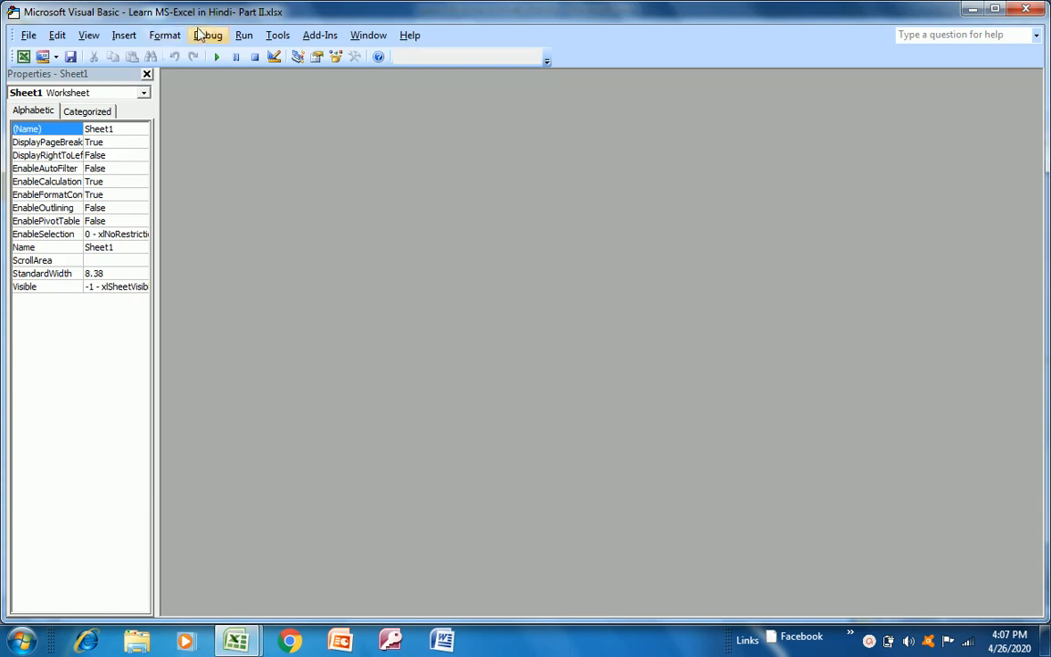
{"action": "left_click", "coordinate": [168, 36]}
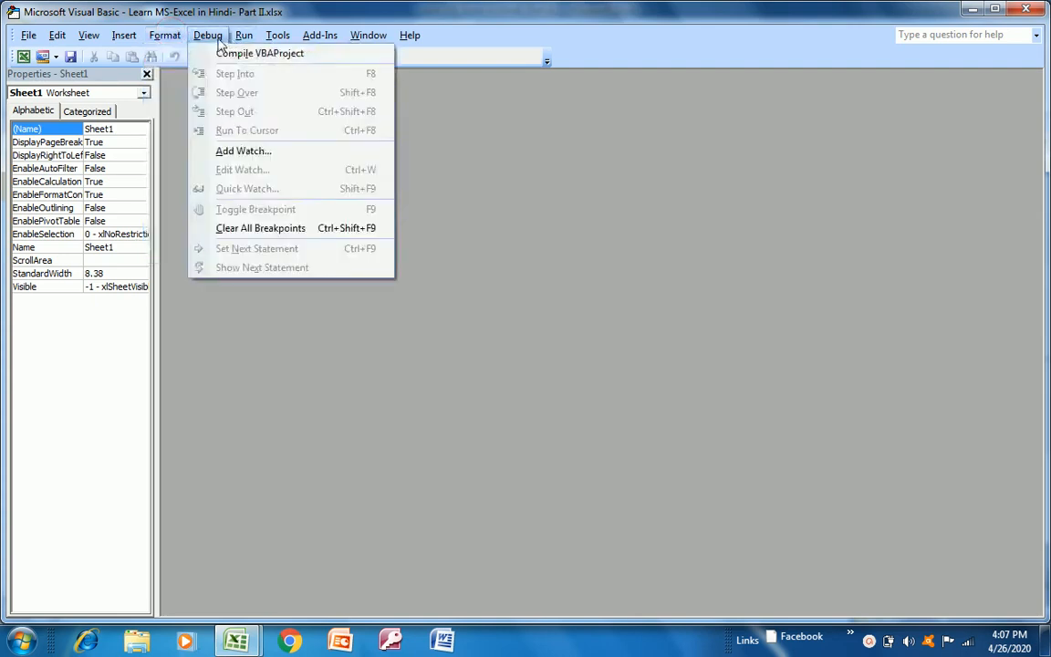
{"action": "mouse_move", "coordinate": [247, 38]}
{"action": "mouse_move", "coordinate": [208, 41]}
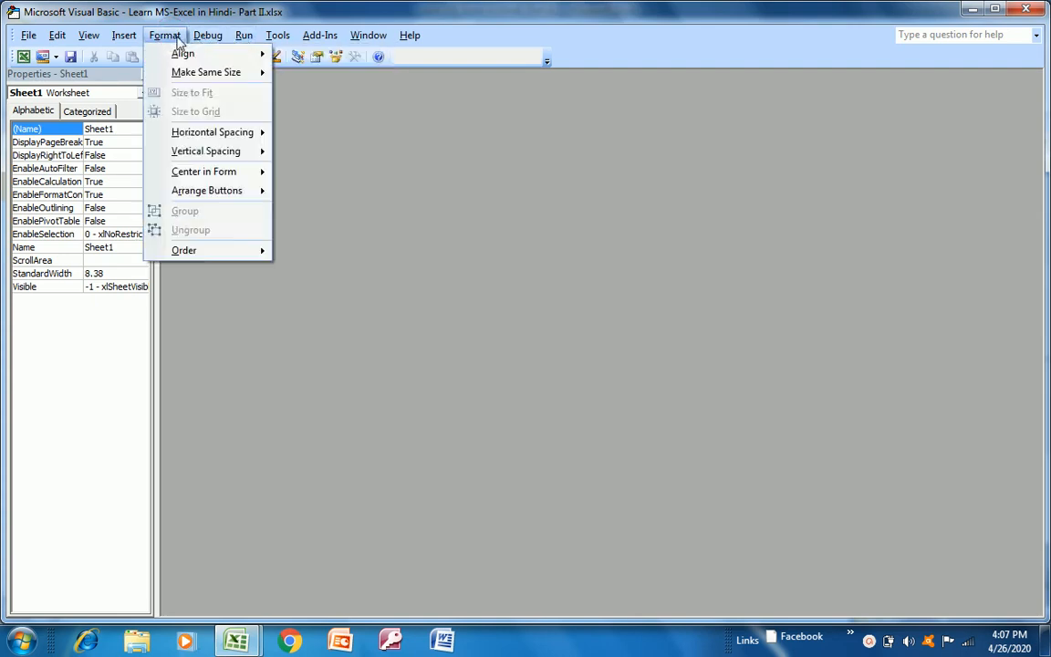
{"action": "mouse_move", "coordinate": [133, 44]}
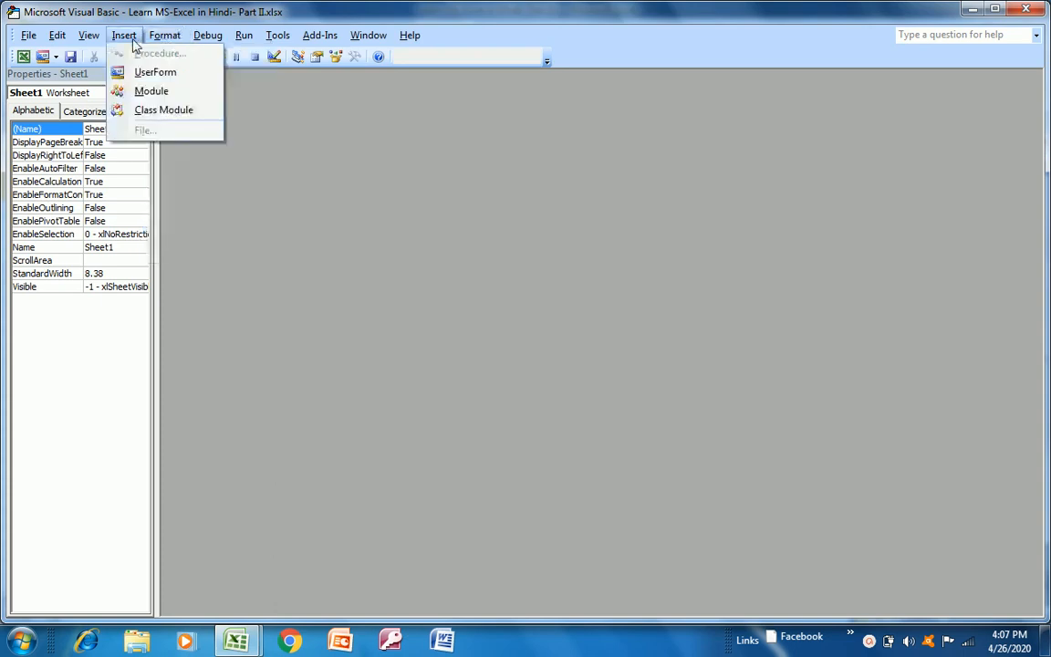
{"action": "left_click", "coordinate": [146, 91]}
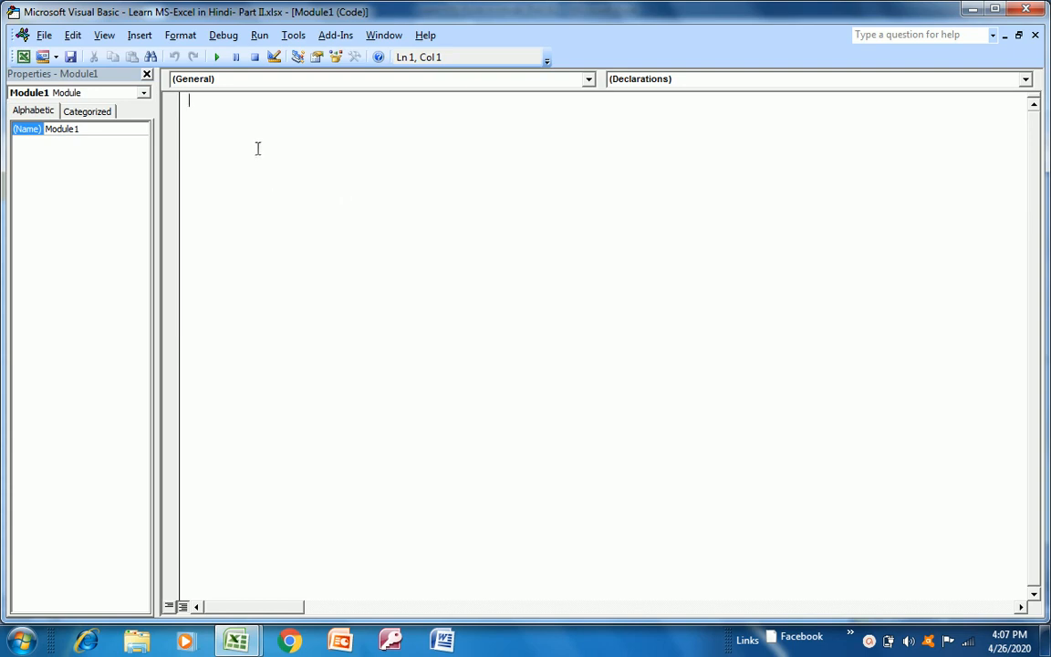
{"action": "left_click", "coordinate": [212, 109]}
{"action": "left_click", "coordinate": [1030, 11]}
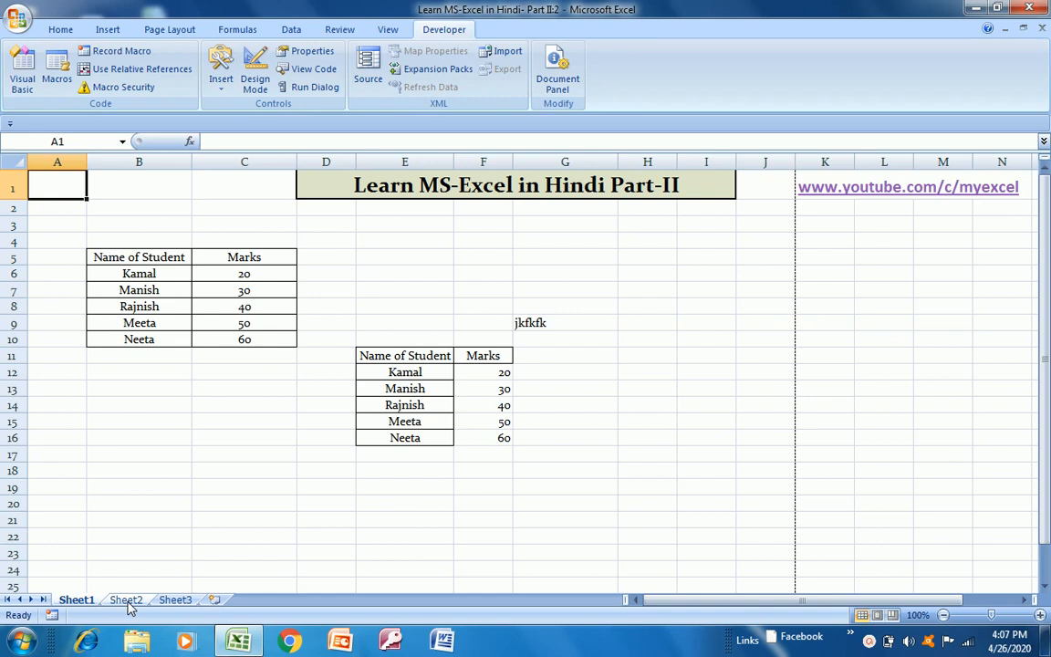
- Draw a button form control over about rows 13 to 19 of column B without assigning a macro, and delete it
{"action": "left_click", "coordinate": [222, 82]}
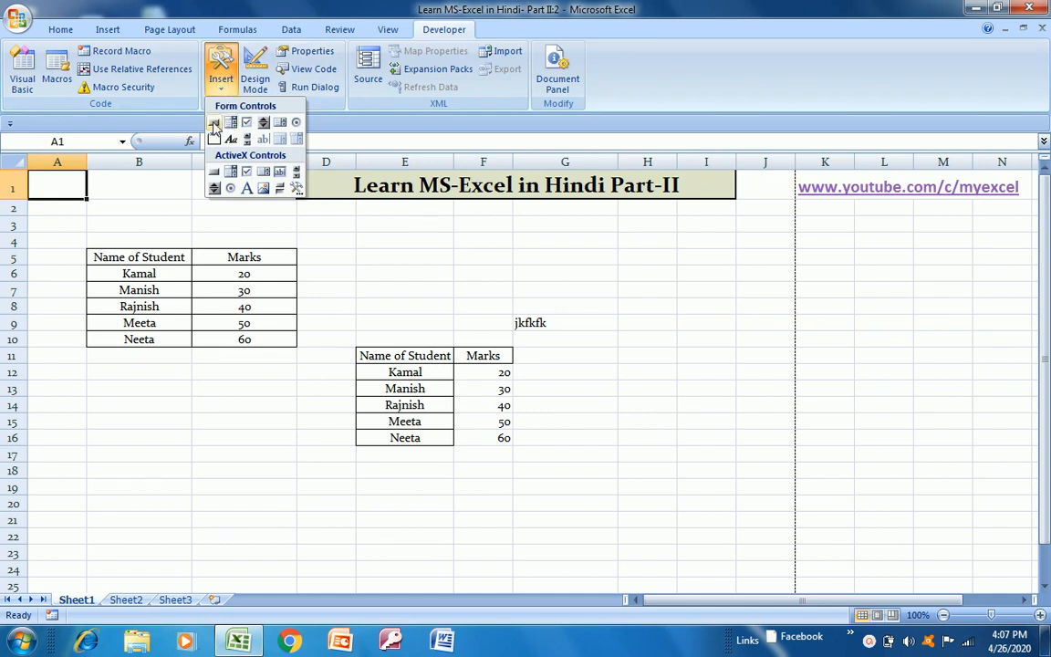
{"action": "left_click", "coordinate": [214, 123]}
{"action": "left_click_drag", "start_coordinate": [95, 391], "coordinate": [209, 493]}
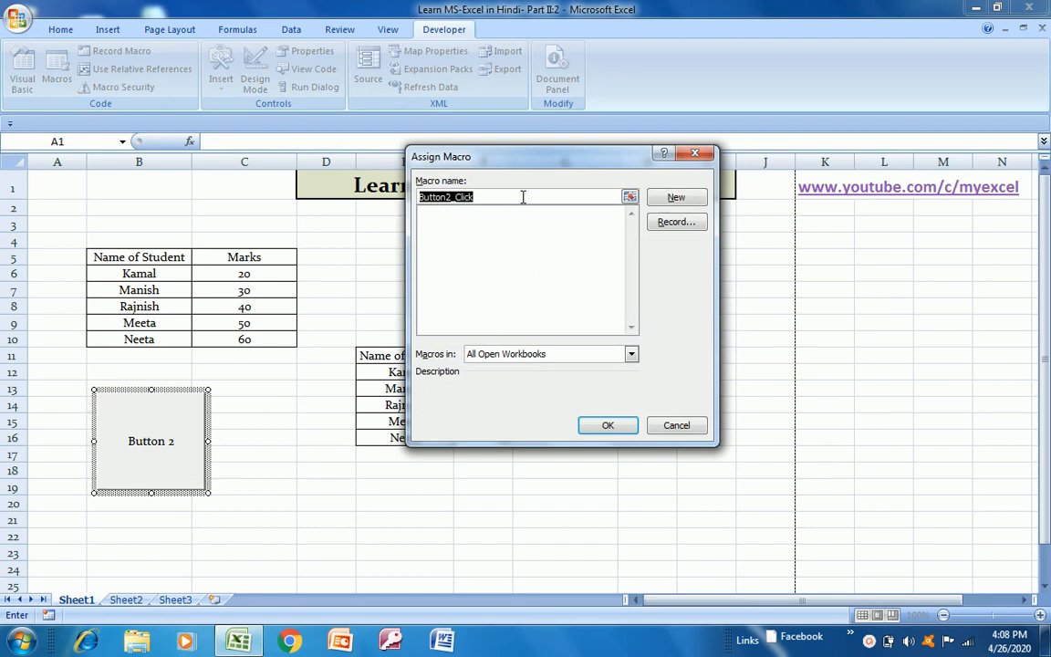
{"action": "left_click", "coordinate": [695, 152]}
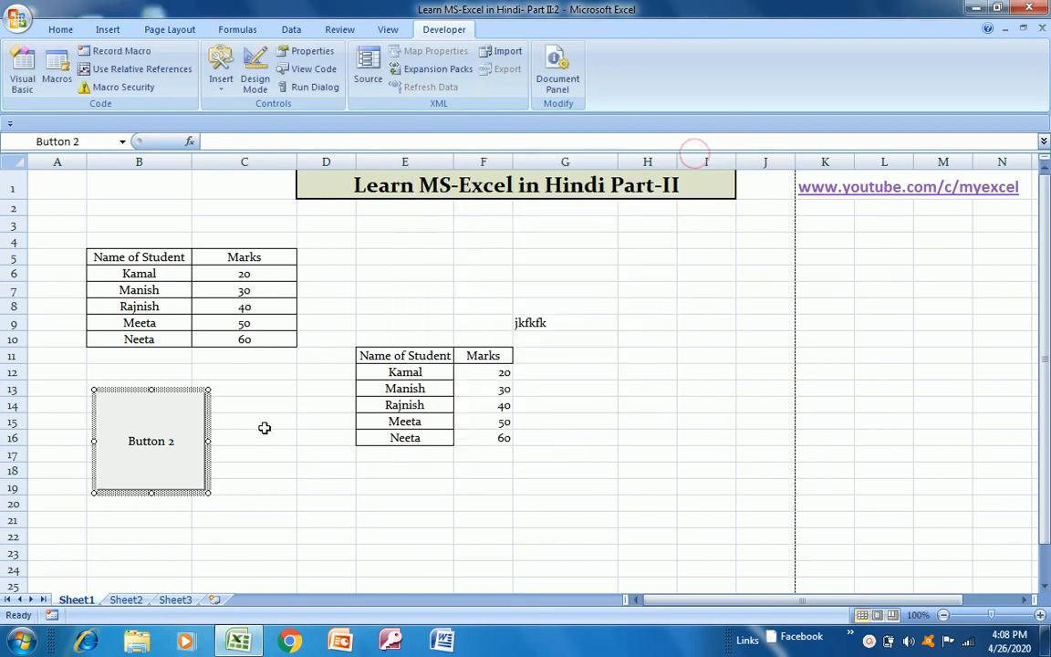
{"action": "left_click", "coordinate": [223, 460]}
{"action": "left_click", "coordinate": [162, 436], "text": "ctrl"}
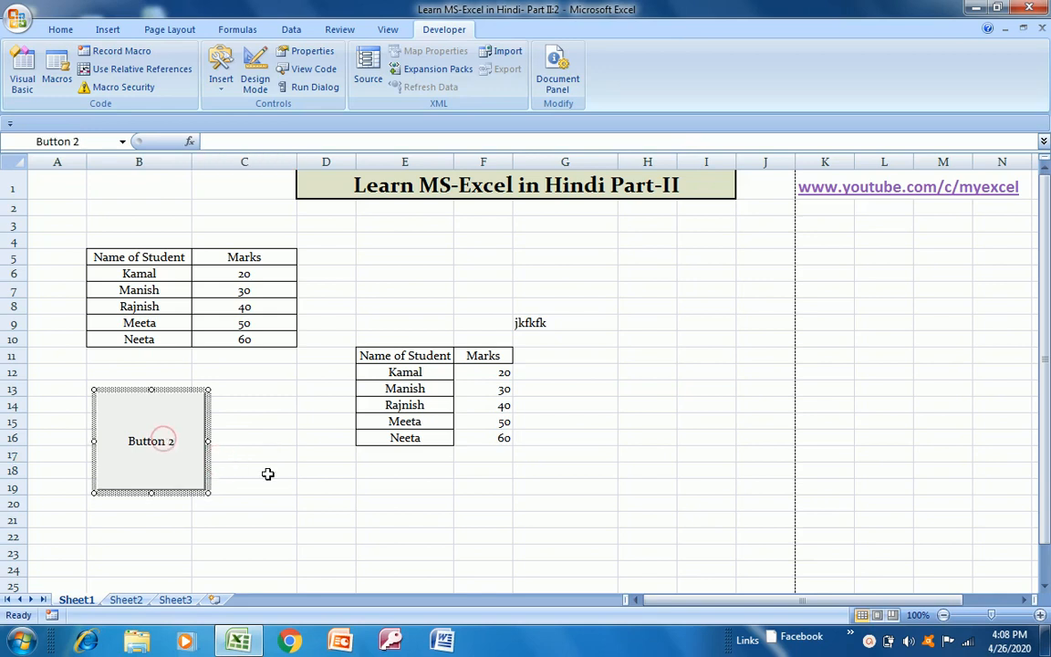
{"action": "key", "text": "Delete"}
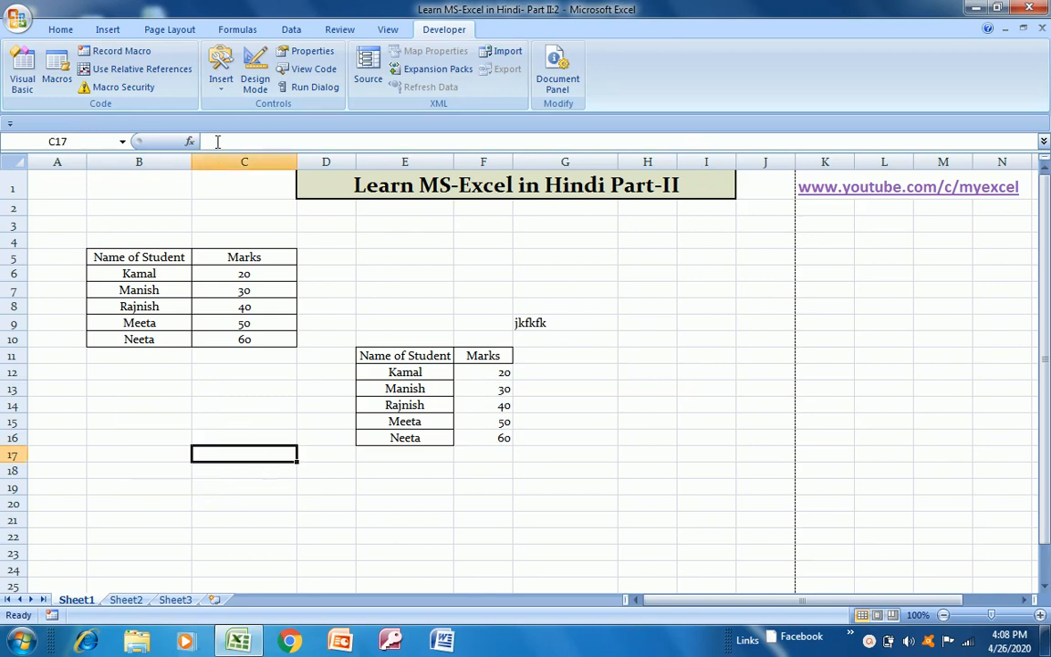
- Draw a spinner form control to the right of the second marks table, spanning about rows 9 to 17
{"action": "left_click", "coordinate": [221, 82]}
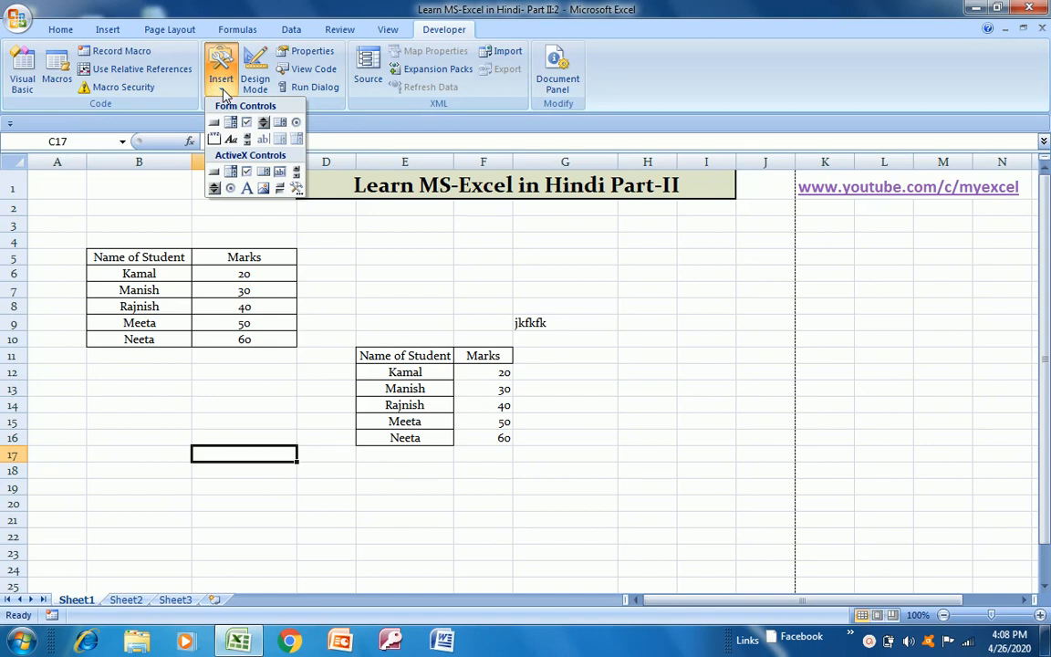
{"action": "left_click", "coordinate": [261, 124]}
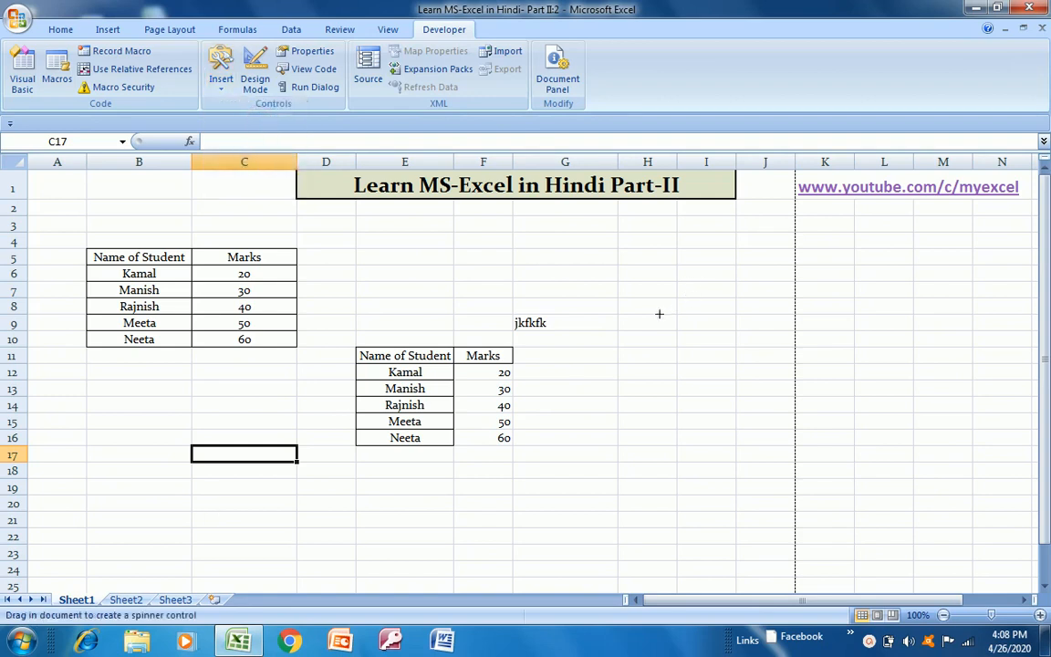
{"action": "left_click_drag", "start_coordinate": [660, 314], "coordinate": [742, 462]}
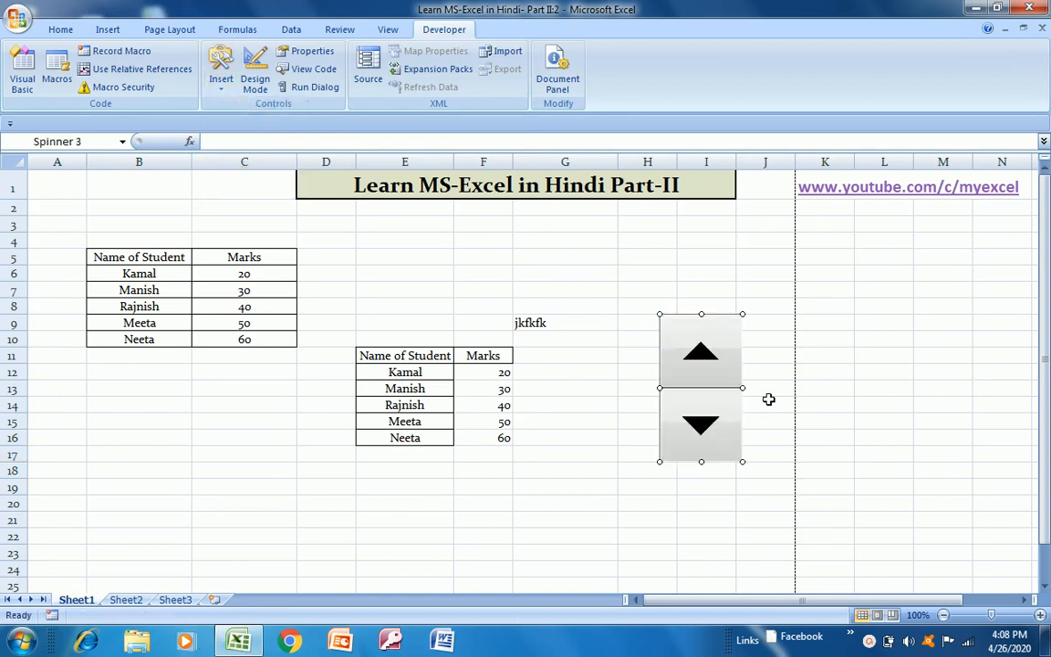
{"action": "left_click", "coordinate": [639, 369]}
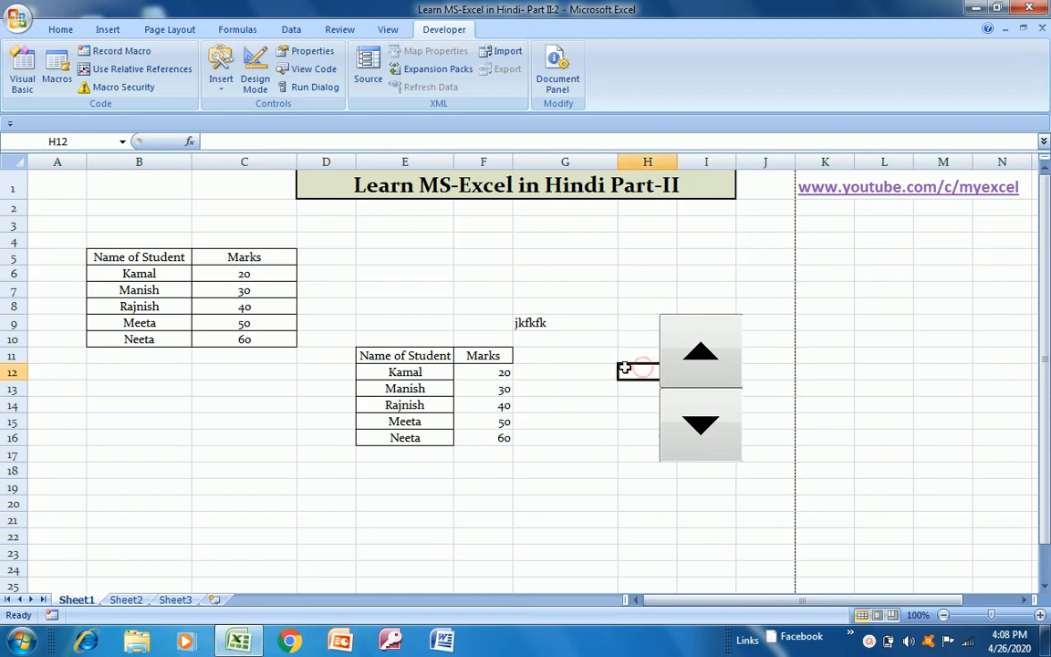
{"action": "left_click", "coordinate": [584, 361]}
{"action": "left_click", "coordinate": [584, 361]}
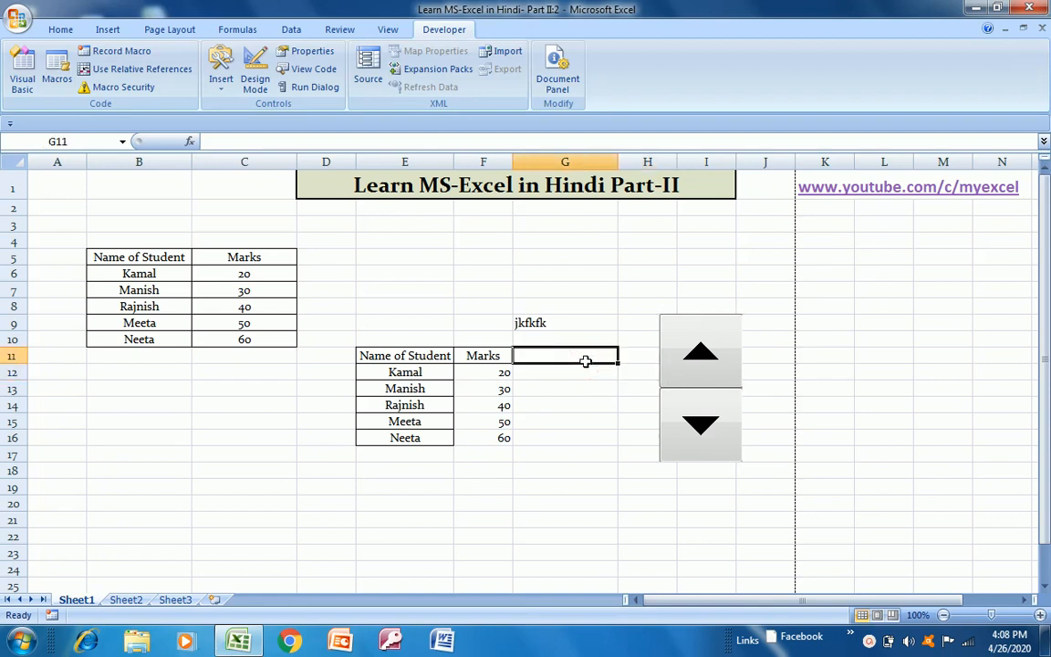
{"action": "type", "text": "20"}
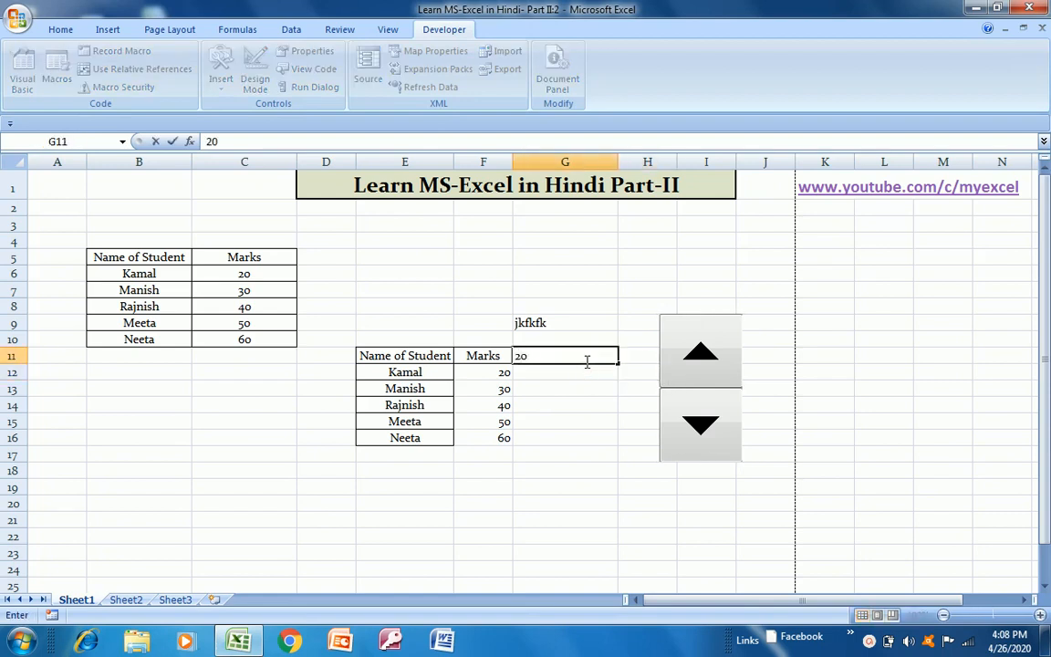
{"action": "key", "text": "Escape"}
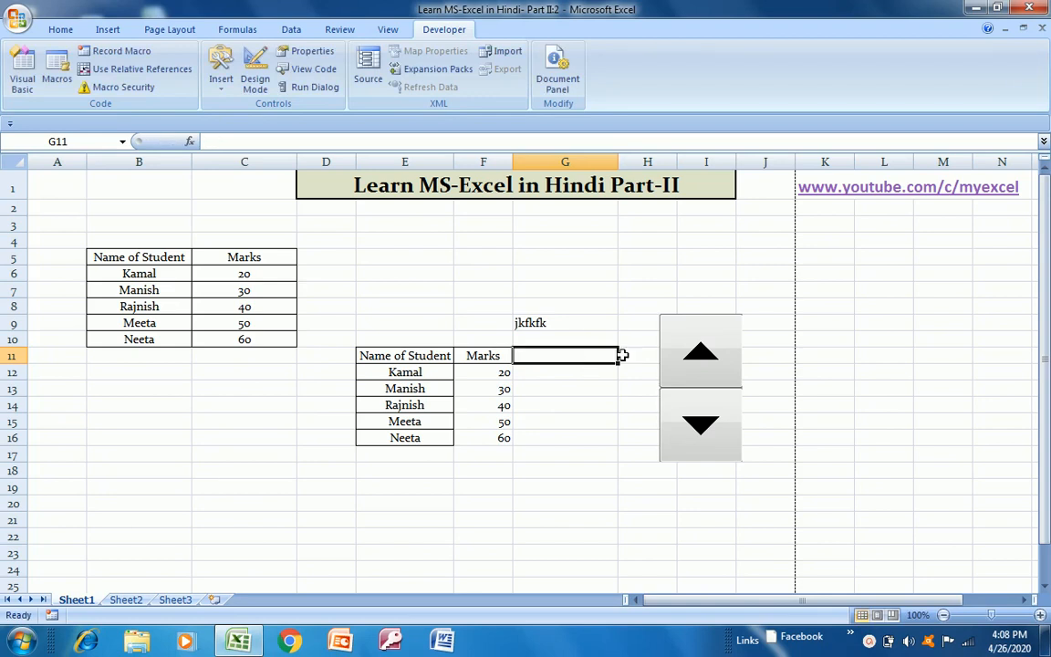
- Set the spinner's minimum value to 2000 and change its maximum value in its control settings
{"action": "left_click", "coordinate": [703, 377]}
{"action": "right_click", "coordinate": [705, 378]}
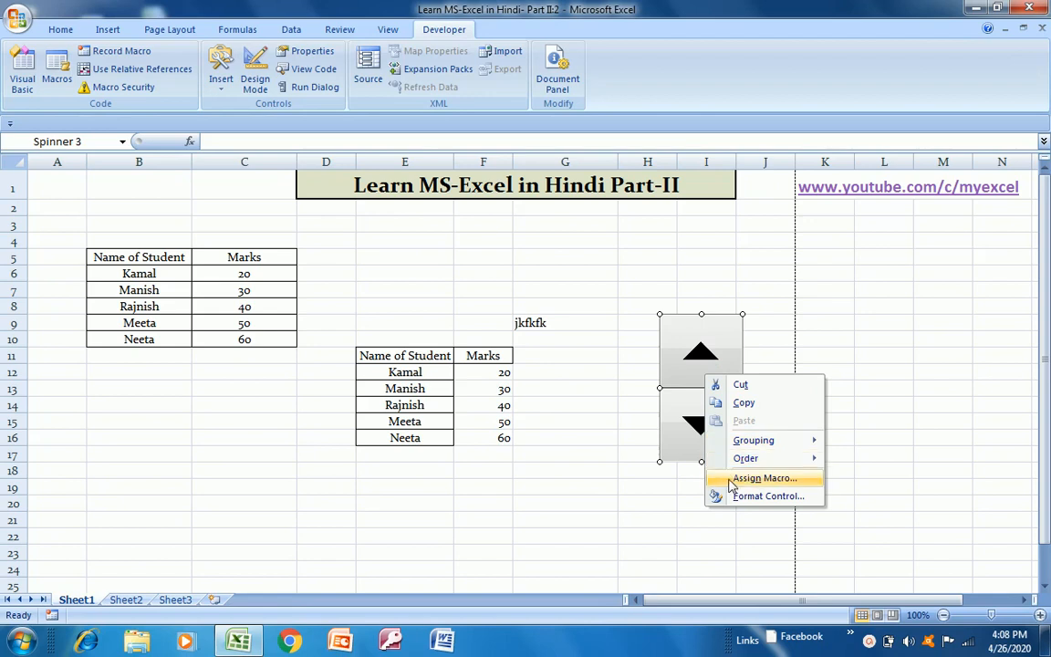
{"action": "left_click", "coordinate": [739, 497]}
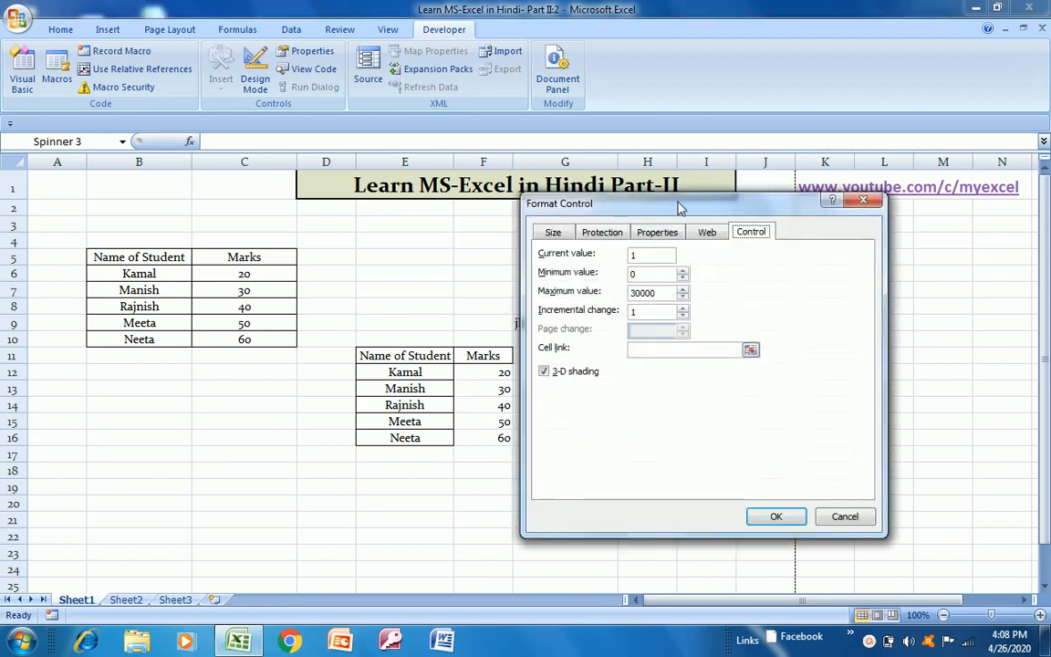
{"action": "left_click_drag", "start_coordinate": [677, 210], "coordinate": [282, 249]}
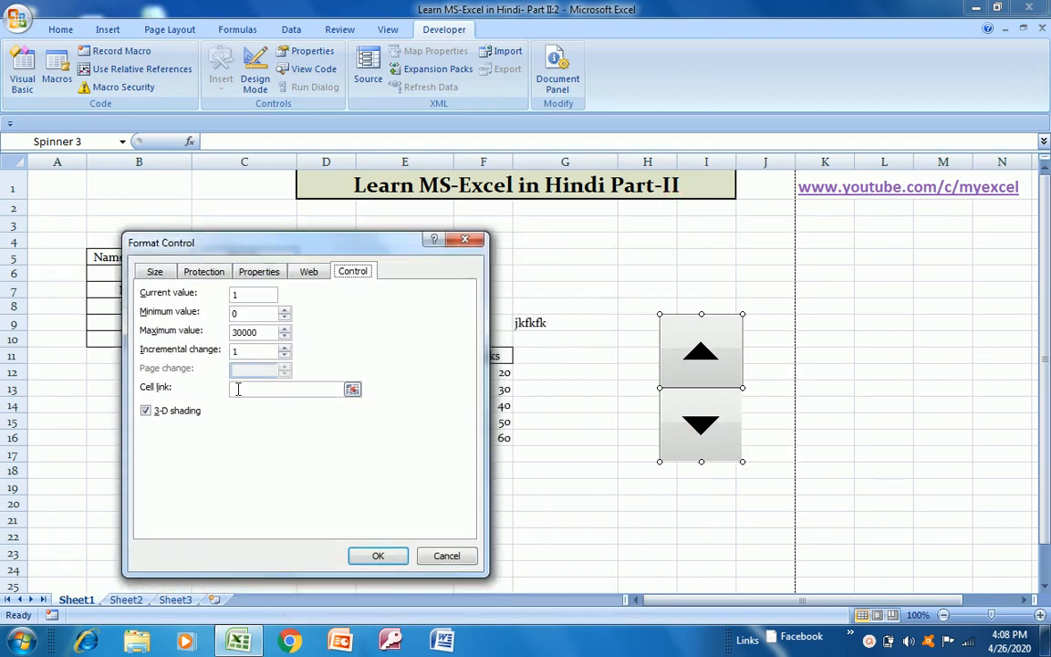
{"action": "left_click", "coordinate": [249, 313]}
{"action": "double_click", "coordinate": [249, 313]}
{"action": "left_click", "coordinate": [267, 332]}
{"action": "key", "text": "shift+Left"}
{"action": "key", "text": "shift+Left"}
{"action": "key", "text": "shift+Left"}
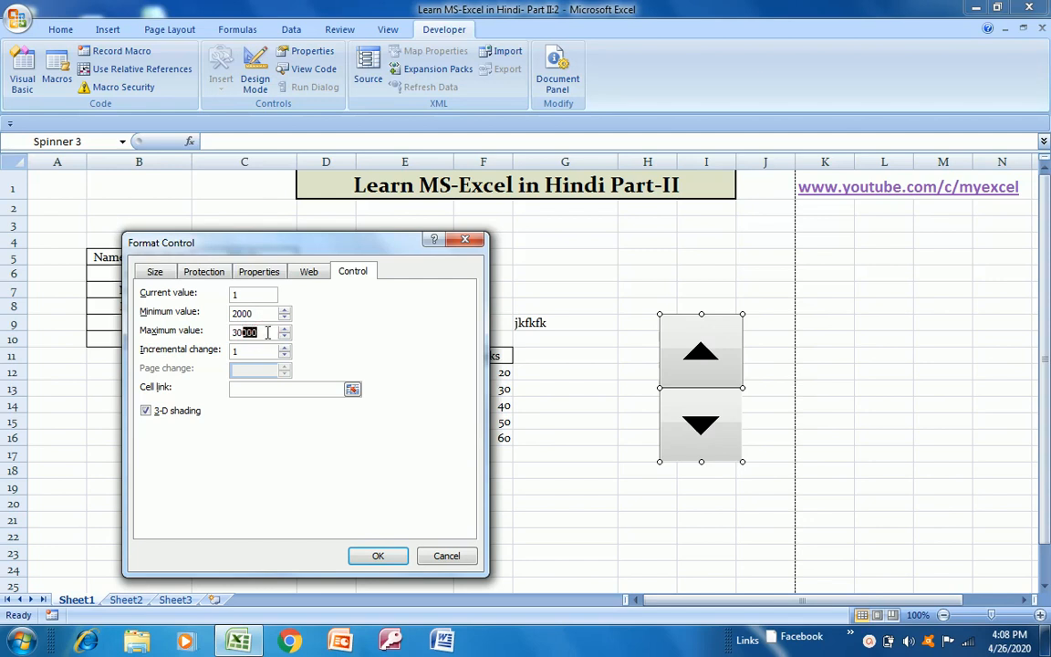
{"action": "type", "text": "5"}
{"action": "left_click", "coordinate": [376, 555]}
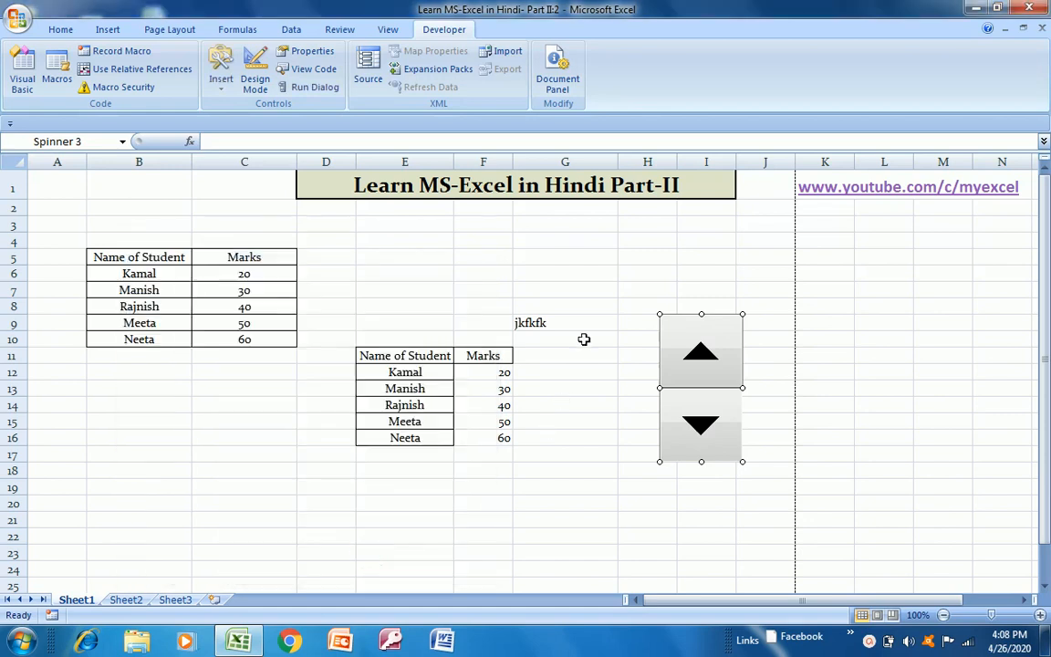
- Enter 2000 in cell G10
{"action": "left_click", "coordinate": [584, 339]}
{"action": "type", "text": "200"}
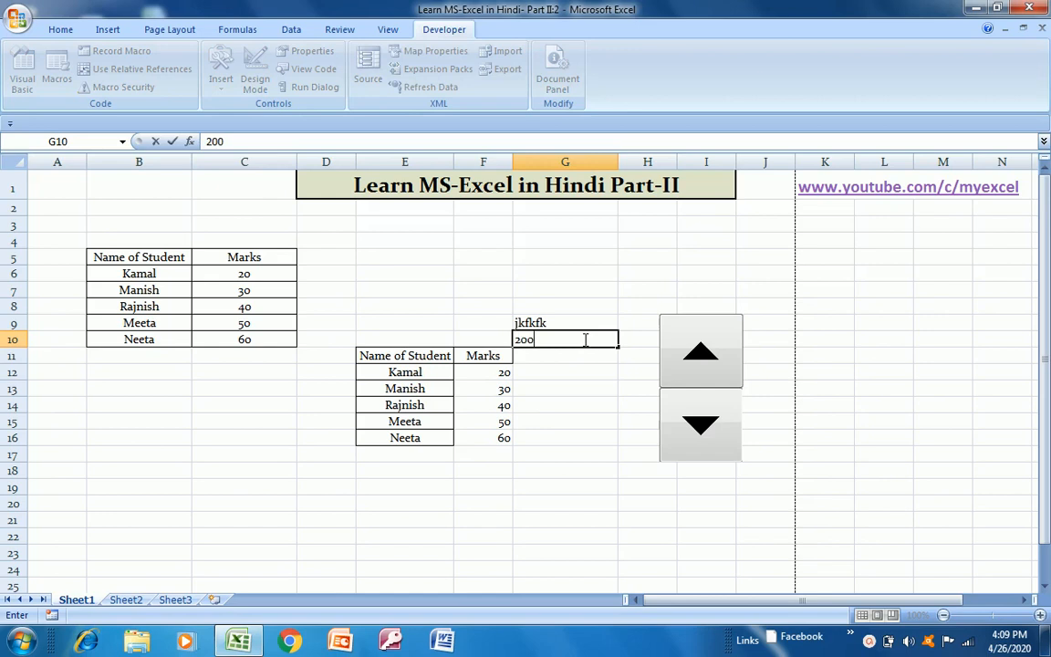
{"action": "key", "text": "Return"}
{"action": "left_click", "coordinate": [584, 339]}
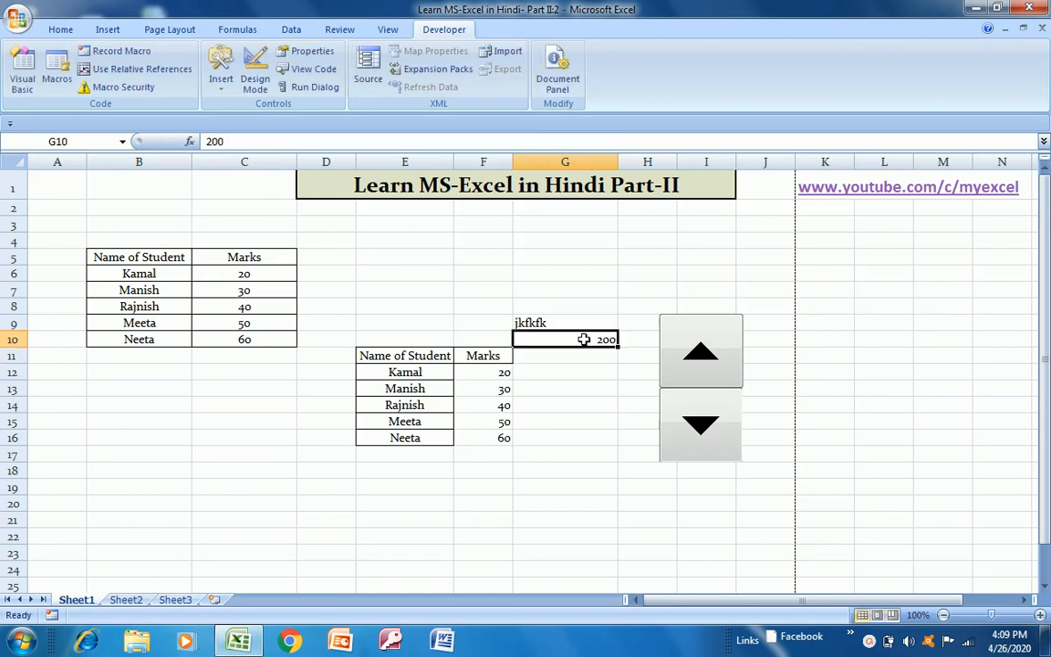
{"action": "type", "text": "2000"}
{"action": "key", "text": "Return"}
- Test the spinner's up and down arrows with cell G10 selected and check cells G10 and G11
{"action": "left_click", "coordinate": [522, 340]}
{"action": "left_click", "coordinate": [707, 356]}
{"action": "left_click", "coordinate": [699, 427]}
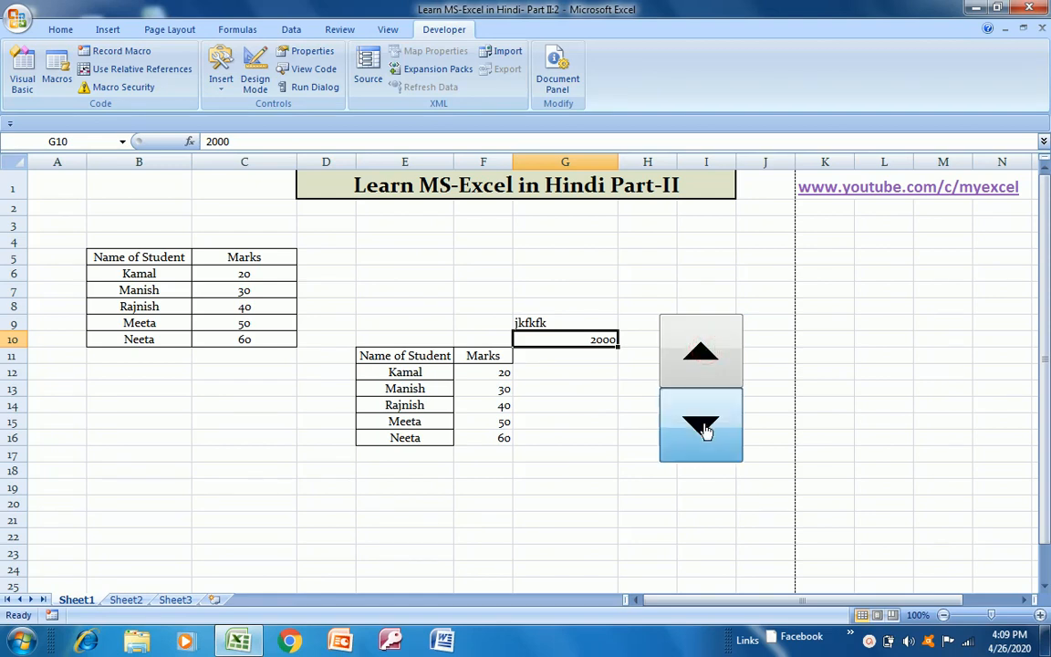
{"action": "left_click", "coordinate": [588, 353]}
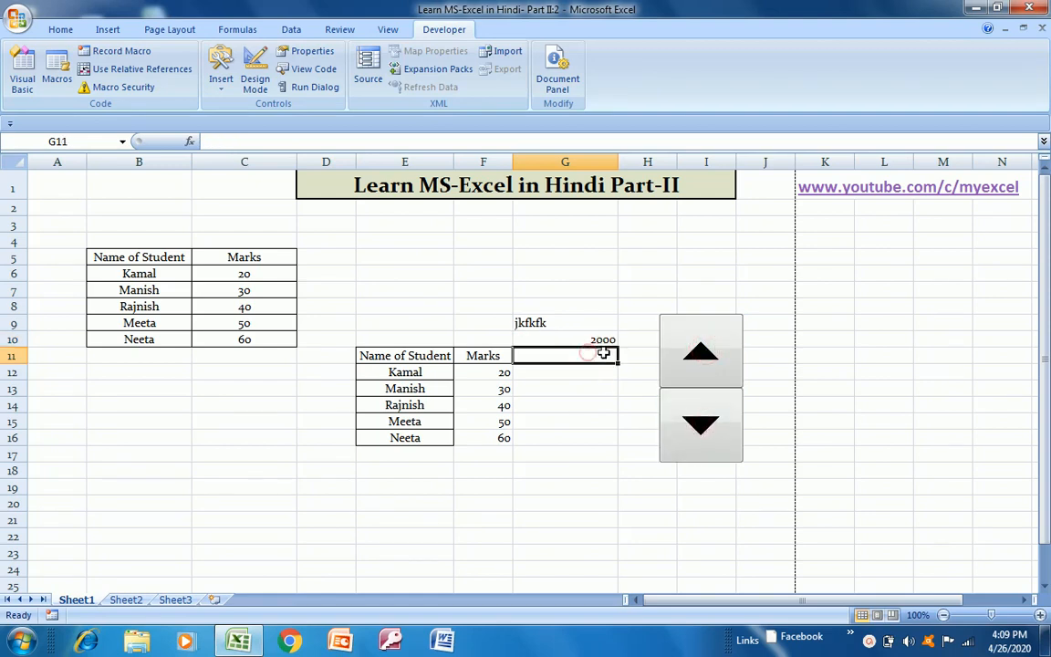
{"action": "left_click", "coordinate": [593, 339]}
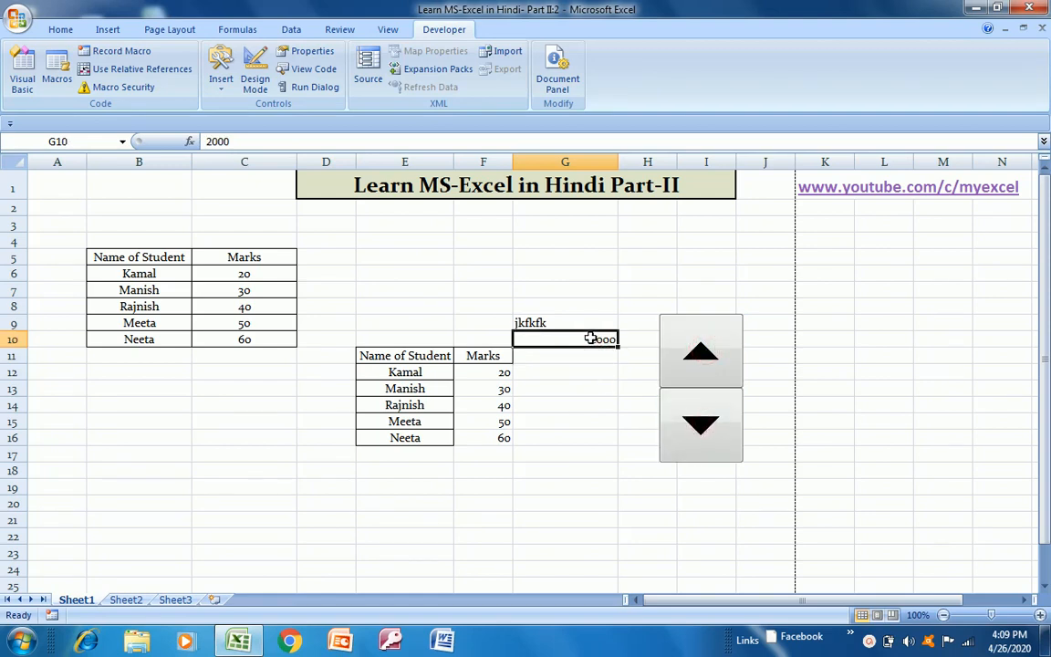
- Link the spinner to cell $G$10 in its control settings
{"action": "right_click", "coordinate": [699, 374]}
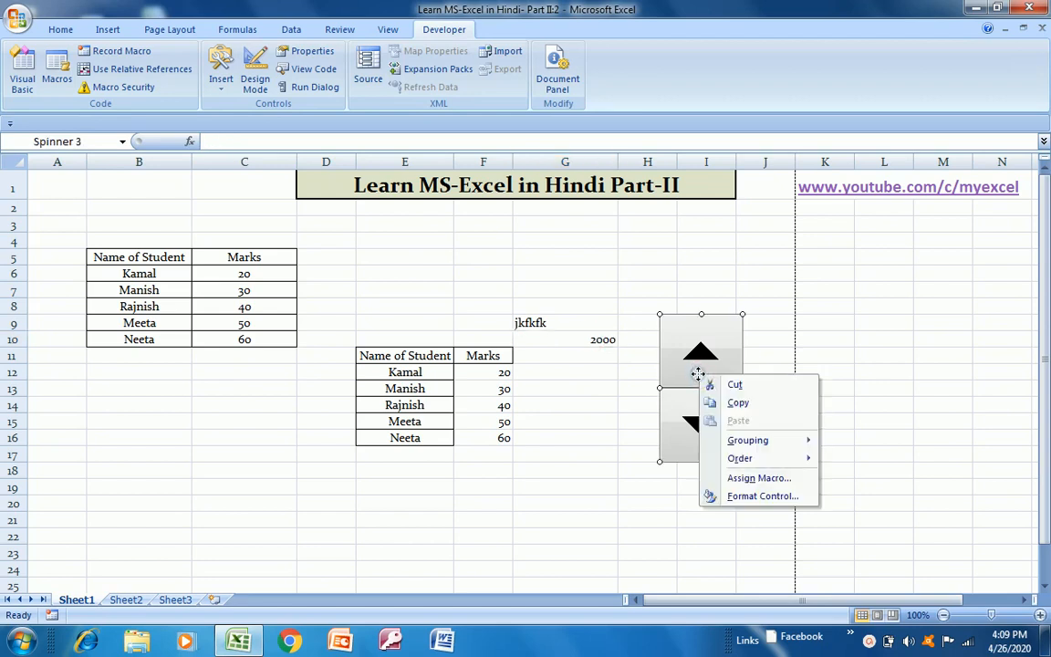
{"action": "left_click", "coordinate": [735, 495]}
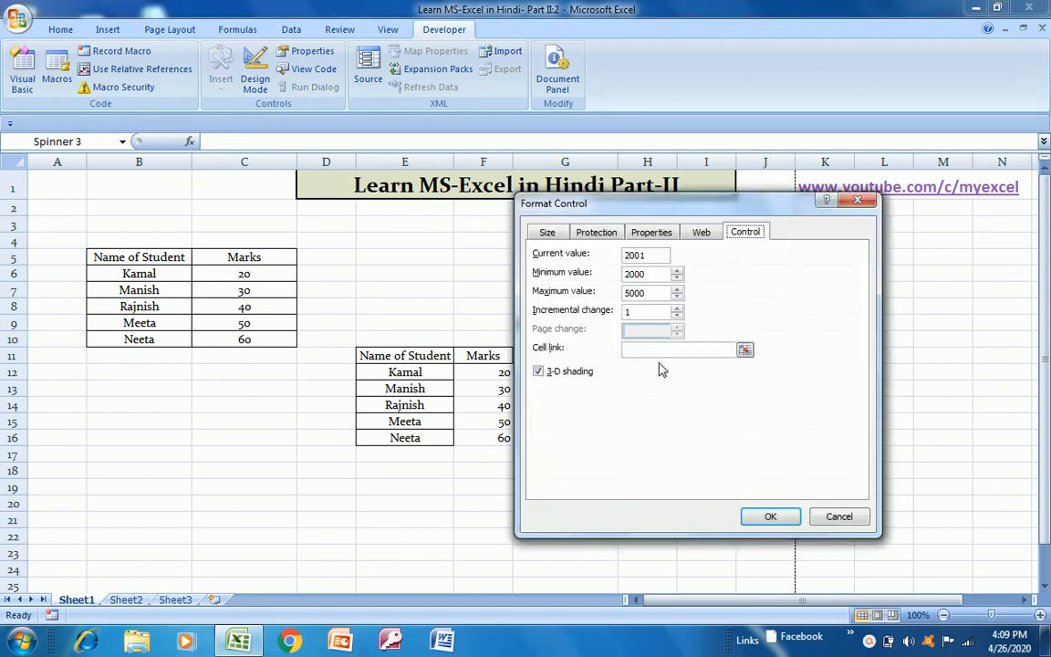
{"action": "left_click", "coordinate": [744, 351]}
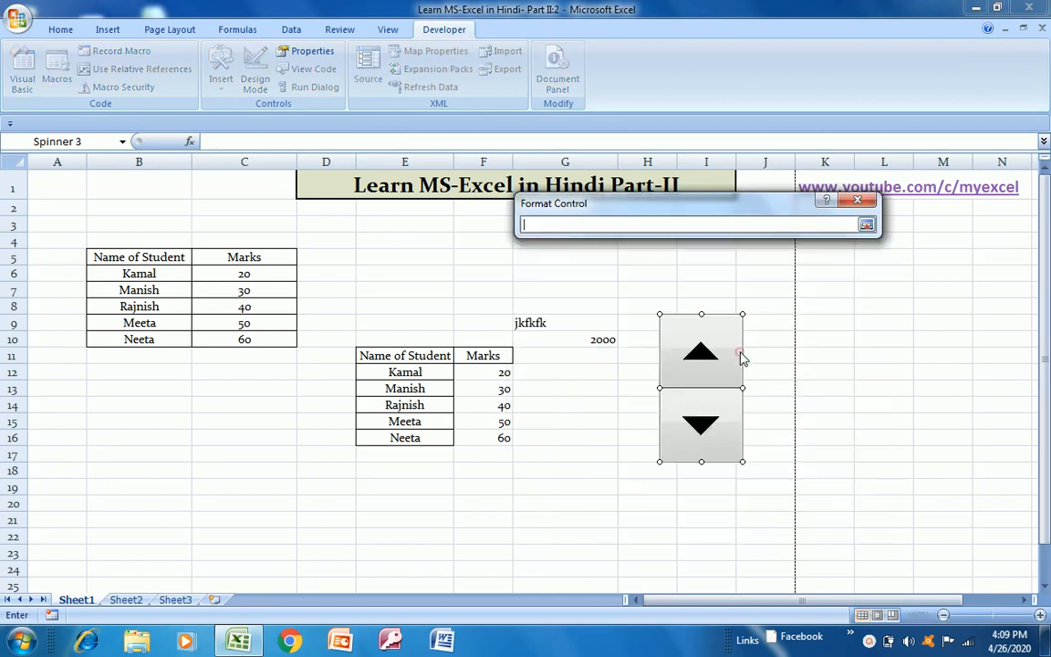
{"action": "left_click", "coordinate": [593, 340]}
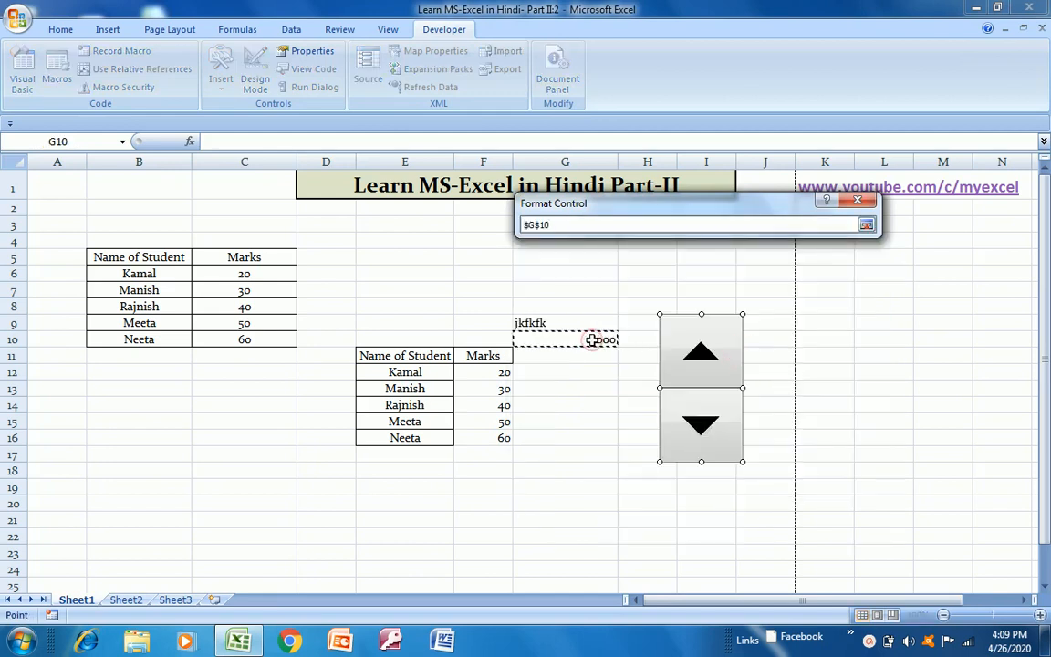
{"action": "left_click", "coordinate": [866, 225]}
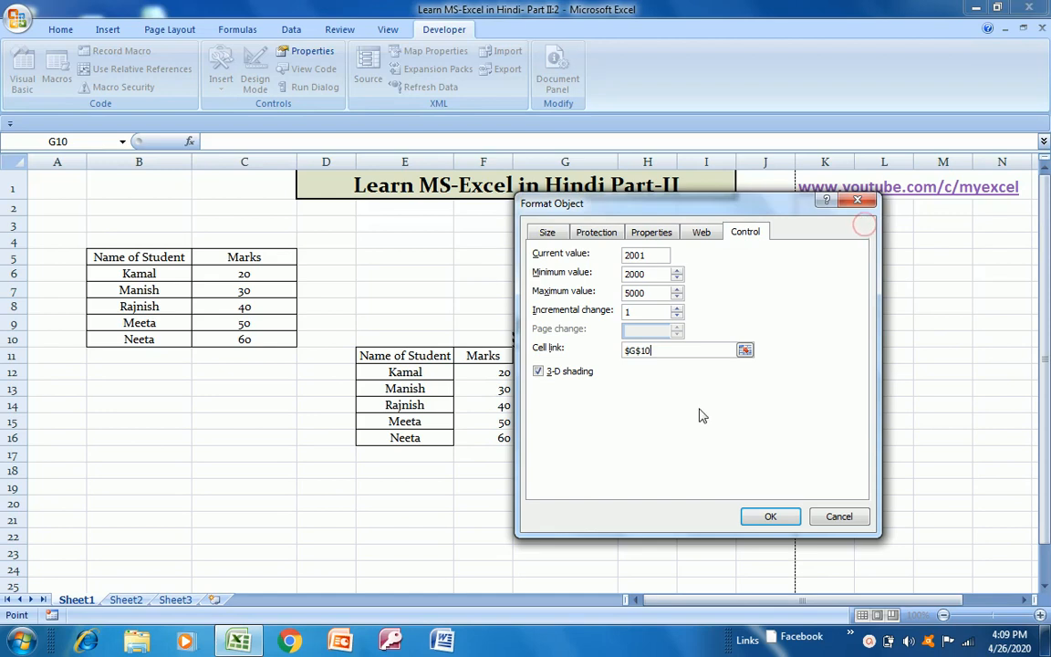
{"action": "left_click", "coordinate": [776, 517]}
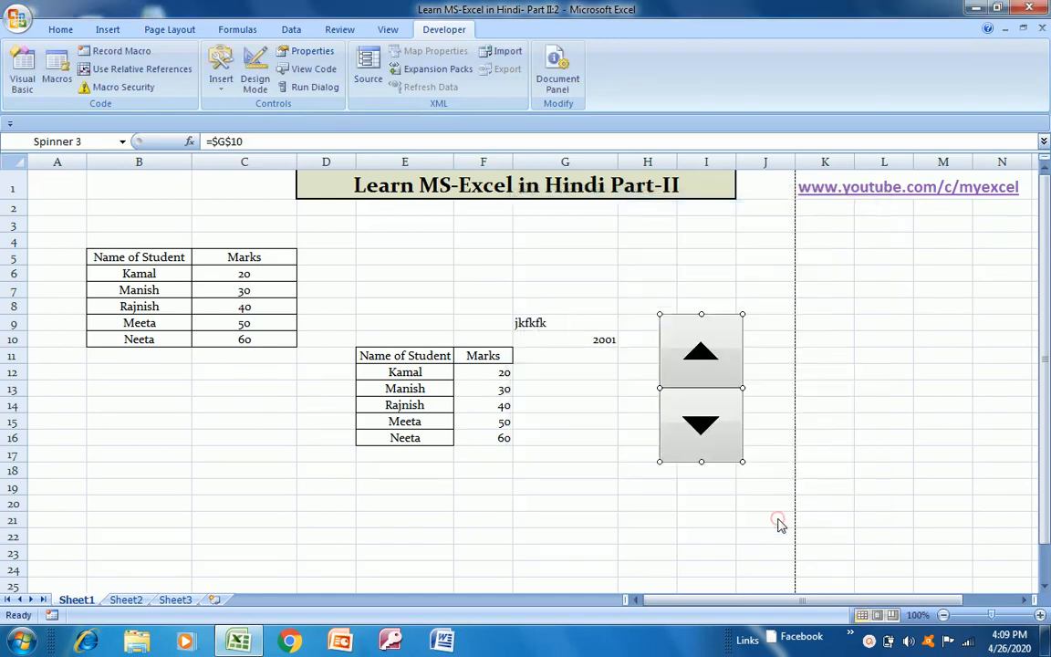
- Raise the value in cell G10 to 2003 using the spinner's up arrow
{"action": "left_click", "coordinate": [594, 339]}
{"action": "left_click", "coordinate": [699, 356]}
{"action": "left_click", "coordinate": [699, 356]}
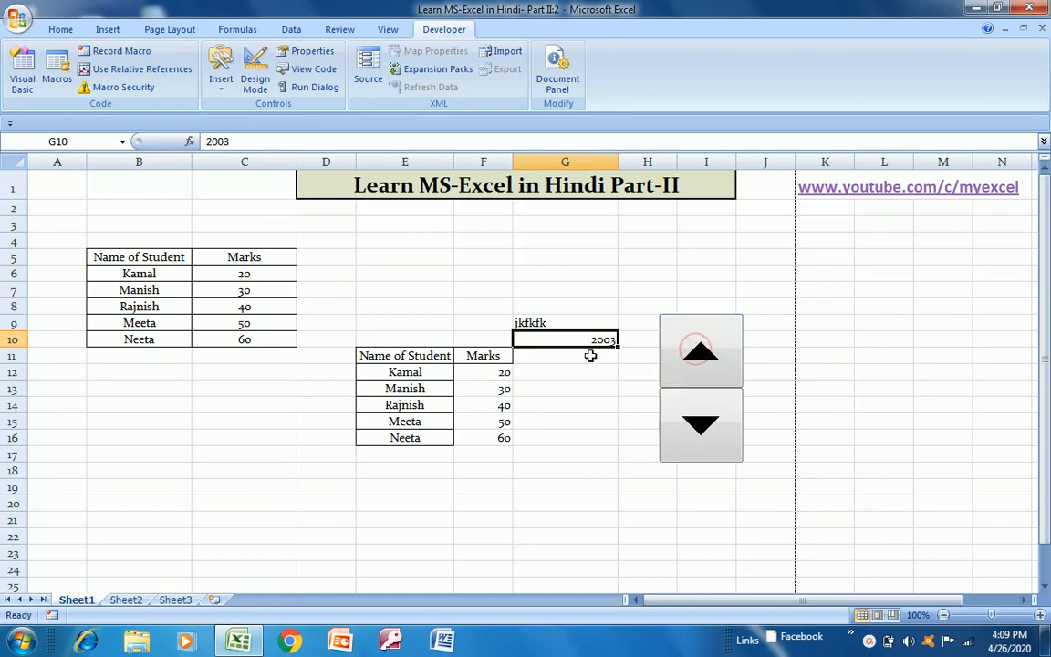
- Set the font size of cell G10 to 24
{"action": "left_click", "coordinate": [56, 30]}
{"action": "left_click", "coordinate": [242, 58]}
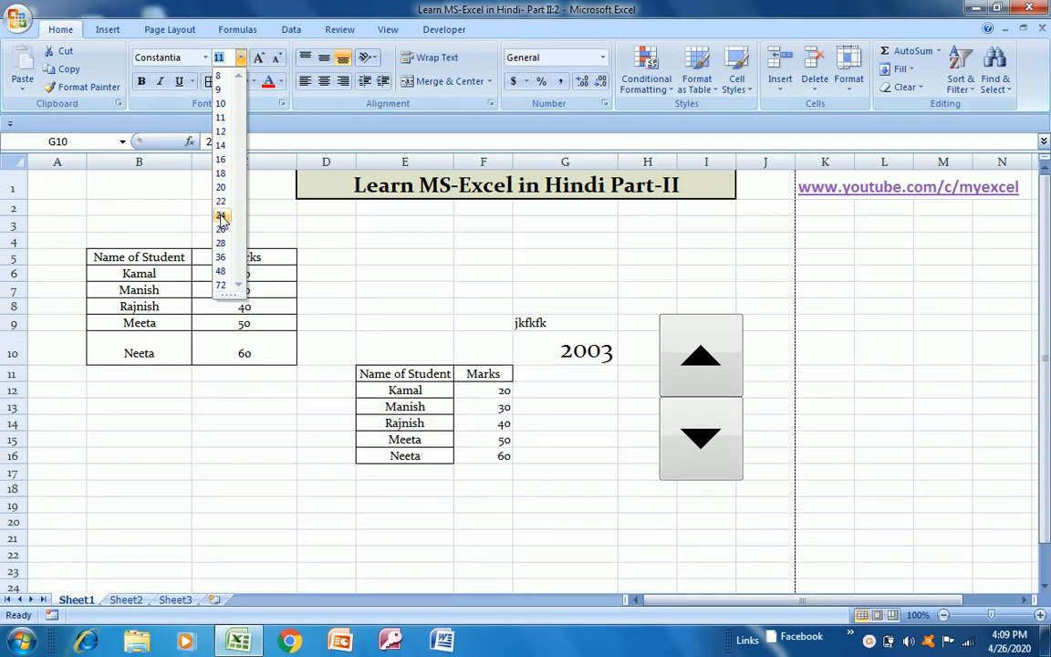
{"action": "left_click", "coordinate": [221, 216]}
- Review the spinner's minimum, maximum, incremental change and cell link settings with cell G10 in view
{"action": "left_click", "coordinate": [701, 400]}
{"action": "right_click", "coordinate": [699, 397]}
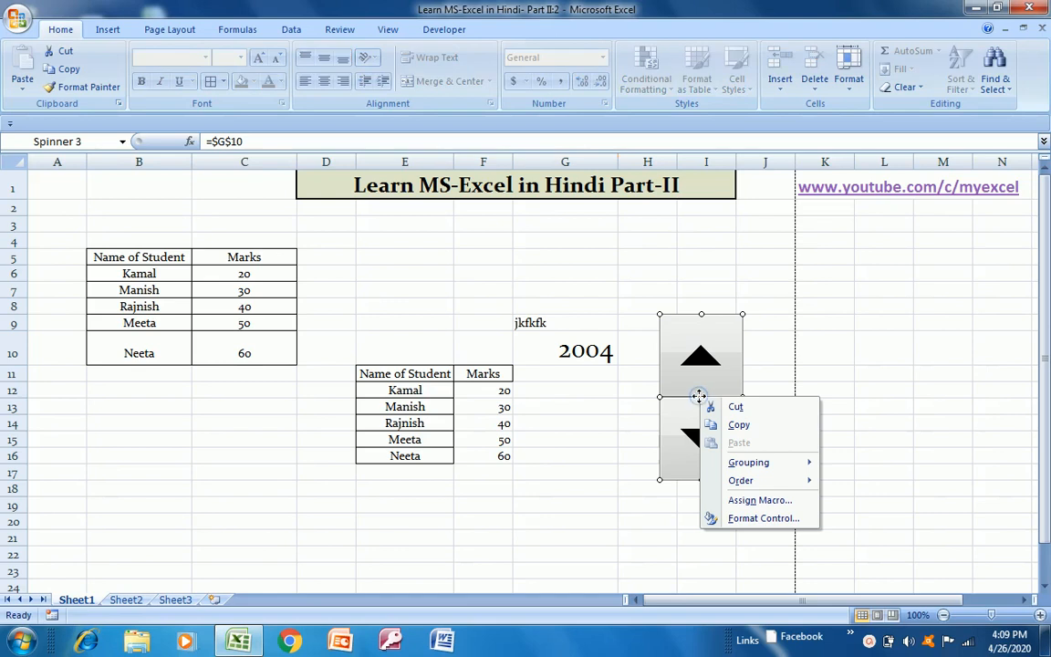
{"action": "left_click", "coordinate": [757, 518]}
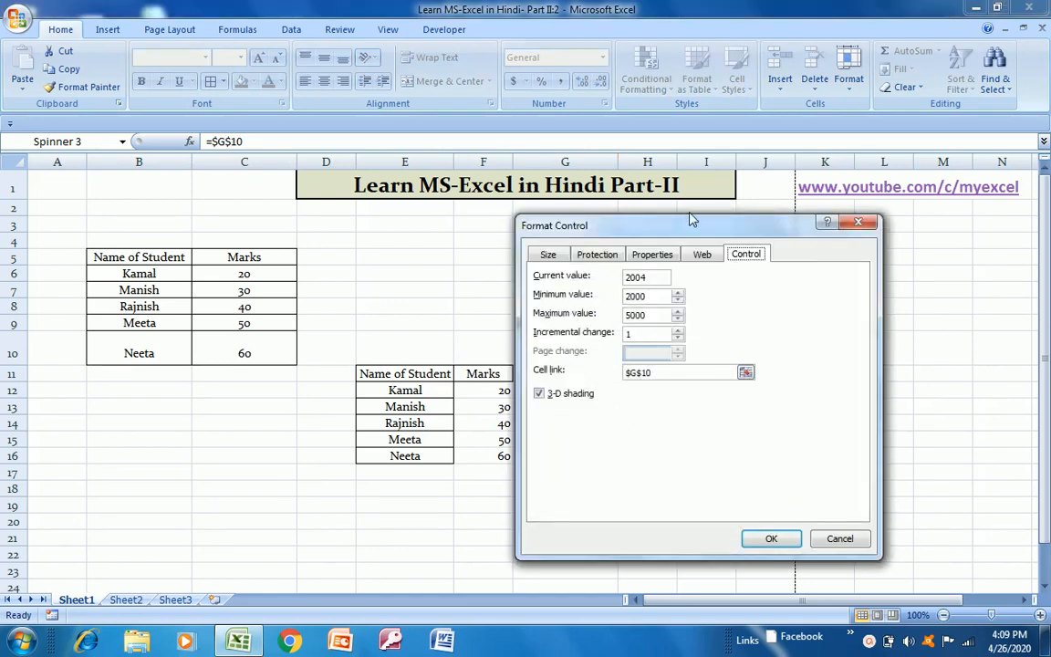
{"action": "left_click_drag", "start_coordinate": [685, 228], "coordinate": [233, 239]}
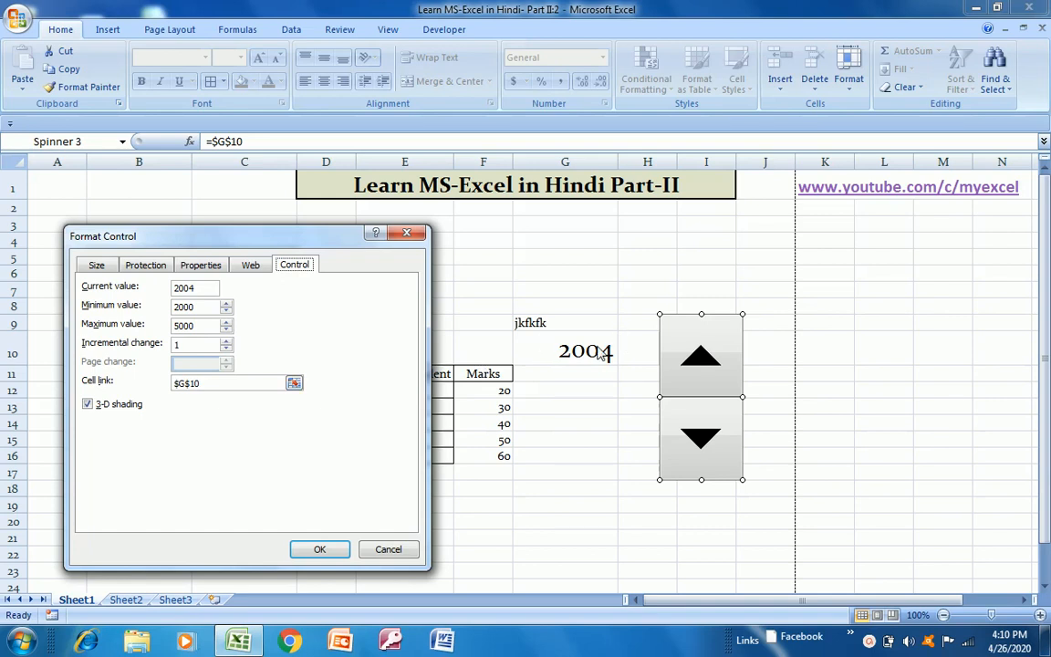
{"action": "left_click", "coordinate": [316, 550]}
- Lower the value in cell G10 with the spinner's down arrow and raise it to 2040 with the up arrow
{"action": "left_click", "coordinate": [591, 358]}
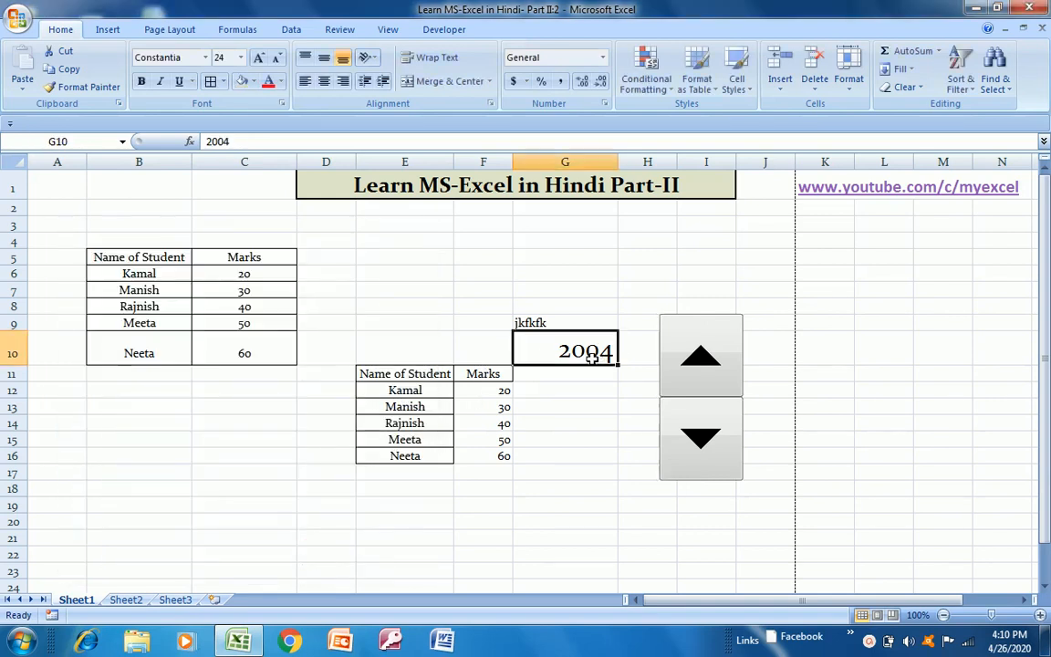
{"action": "left_click", "coordinate": [695, 441]}
{"action": "left_click", "coordinate": [695, 442]}
{"action": "left_click", "coordinate": [695, 442]}
{"action": "left_click", "coordinate": [695, 442]}
{"action": "left_click", "coordinate": [705, 358]}
{"action": "left_click_drag", "start_coordinate": [704, 362], "coordinate": [706, 369]}
- Cut the spinner control from the sheet
{"action": "right_click", "coordinate": [706, 368]}
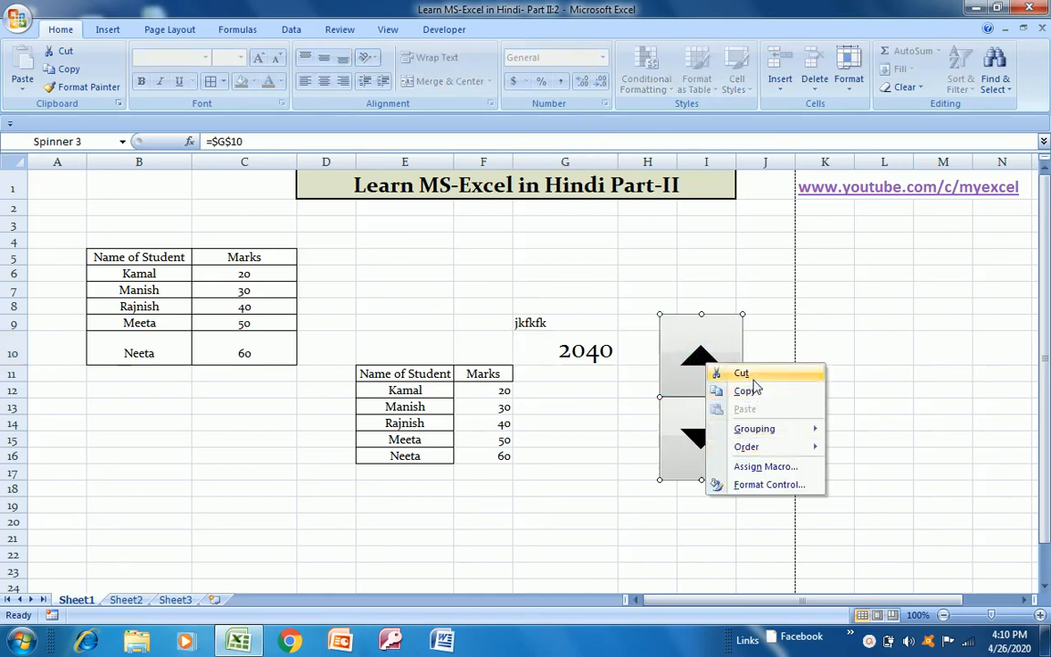
{"action": "left_click", "coordinate": [750, 375]}
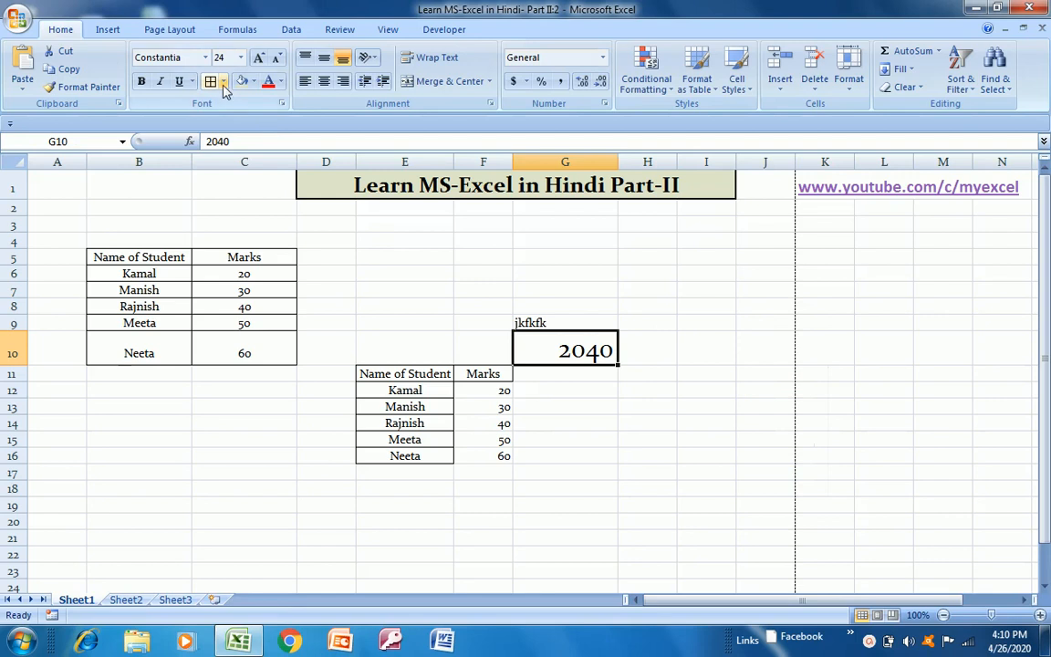
- Examine the form controls and ActiveX controls available for insertion
{"action": "left_click", "coordinate": [385, 32]}
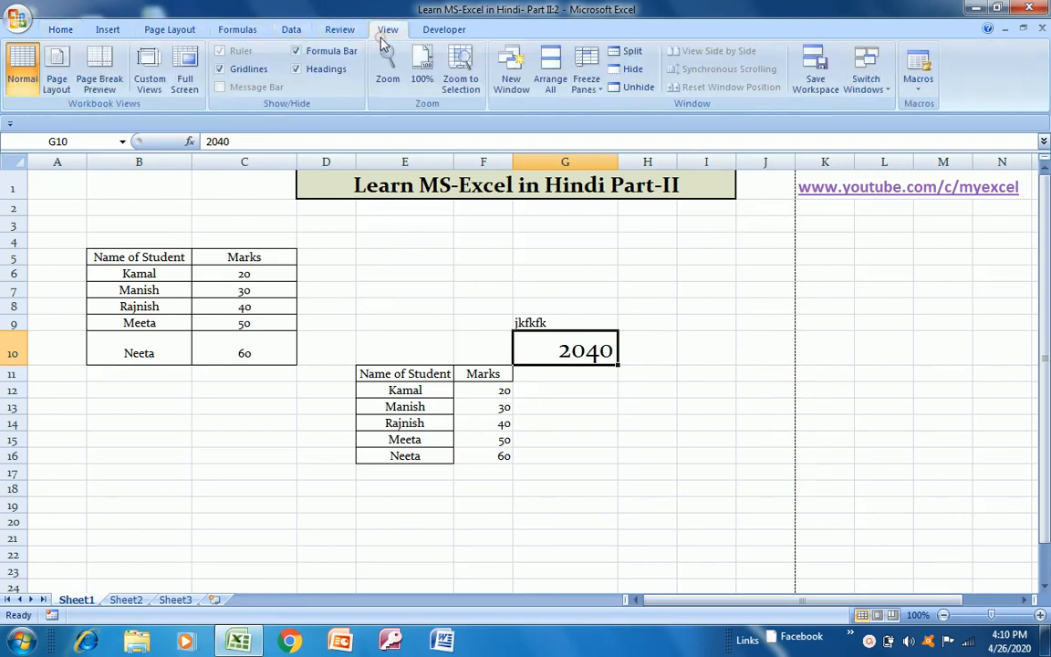
{"action": "left_click", "coordinate": [430, 32]}
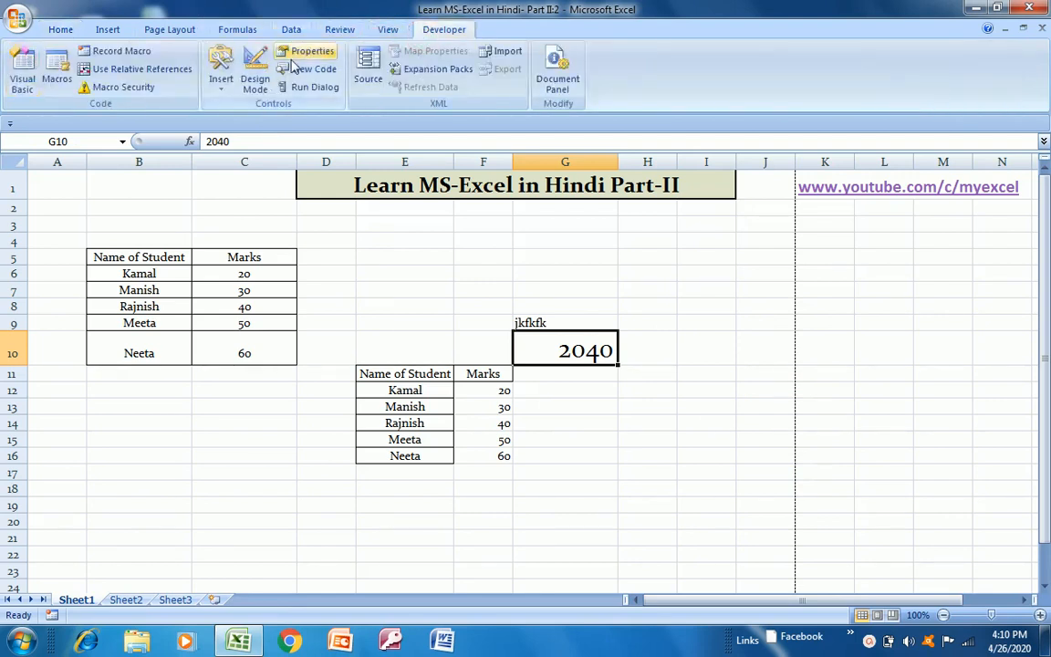
{"action": "left_click", "coordinate": [222, 80]}
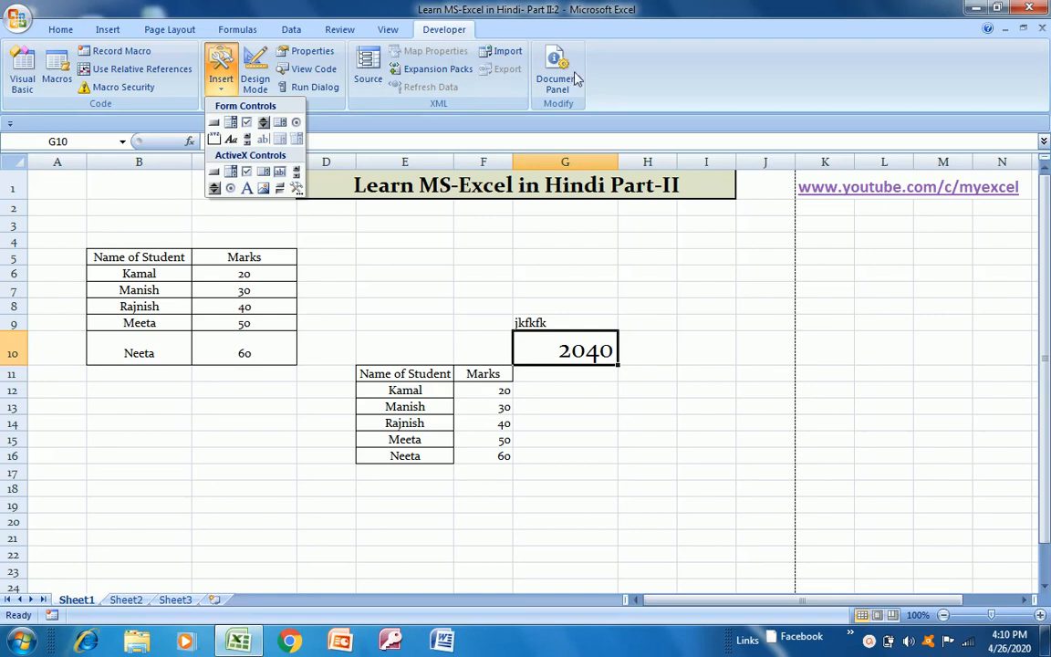
{"action": "left_click", "coordinate": [388, 29]}
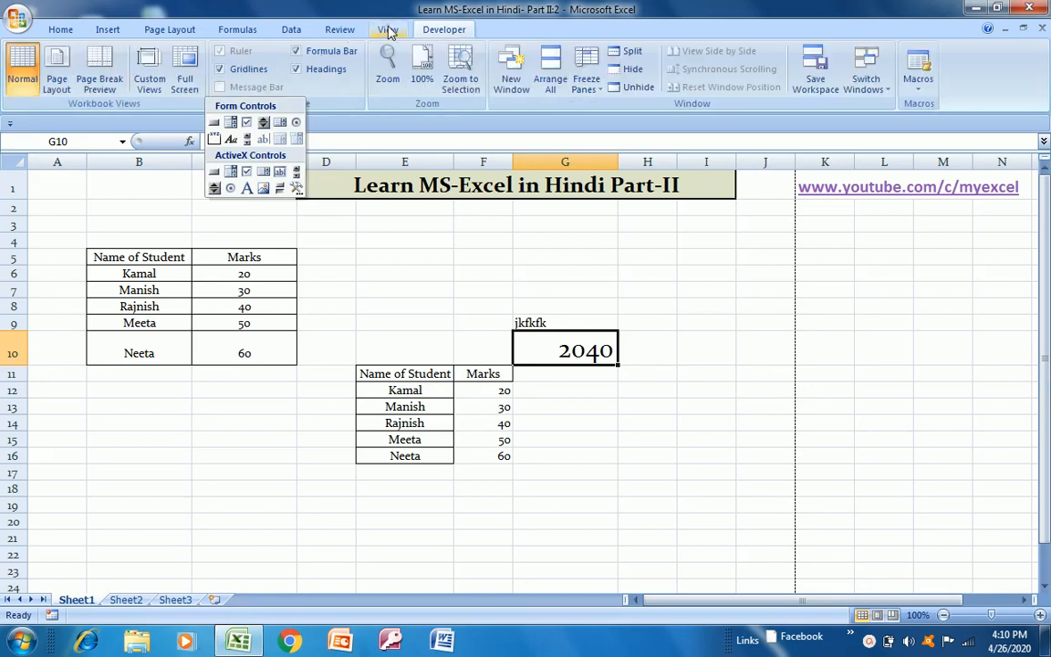
{"action": "left_click", "coordinate": [155, 414]}
{"action": "key", "text": "Up"}
{"action": "key", "text": "Up"}
{"action": "key", "text": "Up"}
{"action": "key", "text": "Up"}
{"action": "key", "text": "Up"}
{"action": "key", "text": "Up"}
{"action": "key", "text": "Up"}
{"action": "key", "text": "Up"}
{"action": "key", "text": "Up"}
{"action": "key", "text": "Up"}
{"action": "key", "text": "Up"}
{"action": "key", "text": "Up"}
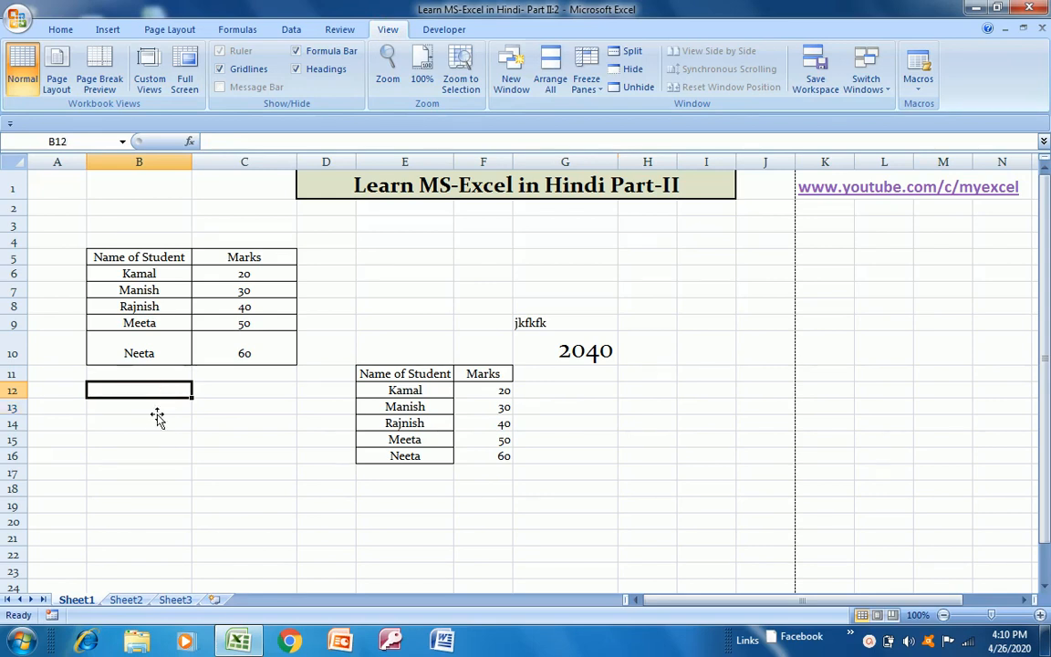
{"action": "key", "text": "Left"}
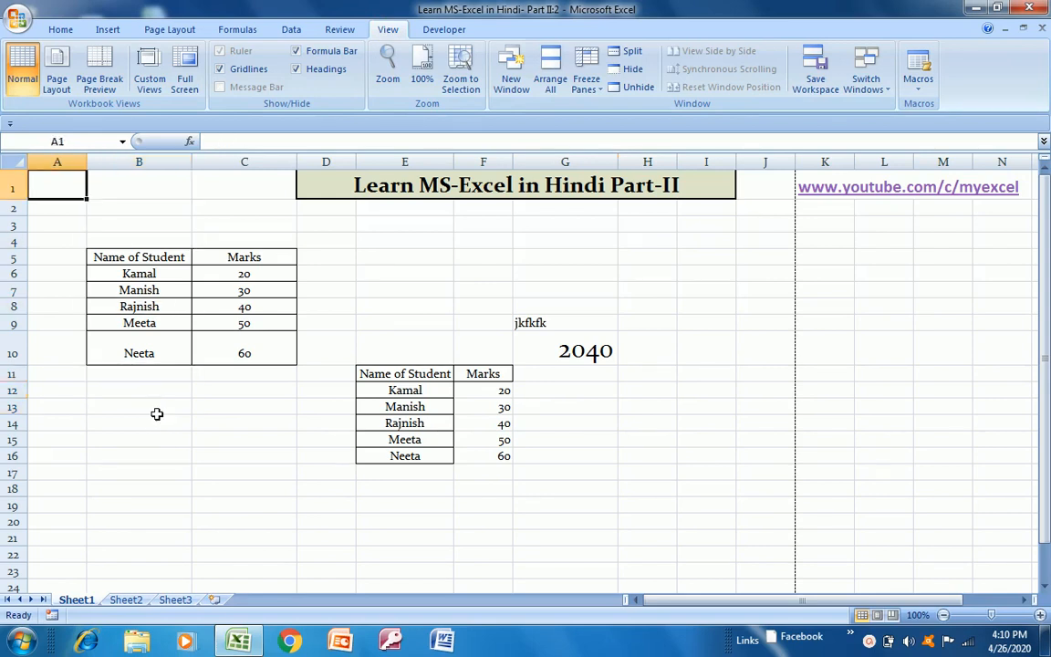
{"action": "key", "text": "Right"}
{"action": "key", "text": "Right"}
{"action": "key", "text": "Right"}
{"action": "key", "text": "Right"}
{"action": "key", "text": "Right"}
{"action": "key", "text": "Right"}
{"action": "key", "text": "Right"}
{"action": "key", "text": "Right"}
{"action": "key", "text": "Left"}
{"action": "key", "text": "Left"}
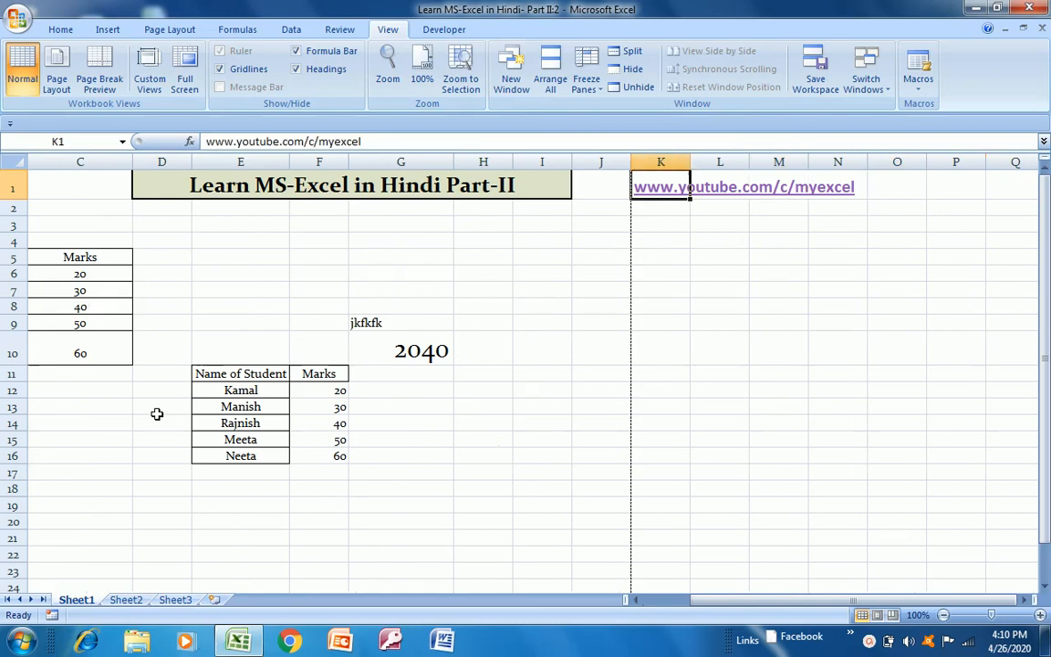
{"action": "key", "text": "ctrl+Home"}
{"action": "key", "text": "Right"}
{"action": "key", "text": "Right"}
{"action": "key", "text": "Right"}
{"action": "key", "text": "Right"}
{"action": "key", "text": "Right"}
{"action": "key", "text": "Left"}
{"action": "key", "text": "ctrl+Home"}
{"action": "key", "text": "Down"}
{"action": "key", "text": "Down"}
{"action": "key", "text": "Down"}
{"action": "key", "text": "Down"}
{"action": "key", "text": "Down"}
{"action": "key", "text": "Down"}
{"action": "key", "text": "Down"}
{"action": "key", "text": "Down"}
{"action": "key", "text": "Down"}
{"action": "key", "text": "Down"}
{"action": "key", "text": "Down"}
{"action": "key", "text": "Down"}
{"action": "key", "text": "Down"}
{"action": "key", "text": "Down"}
{"action": "key", "text": "Down"}
{"action": "key", "text": "Down"}
{"action": "key", "text": "Down"}
{"action": "key", "text": "Down"}
{"action": "key", "text": "Down"}
{"action": "key", "text": "Down"}
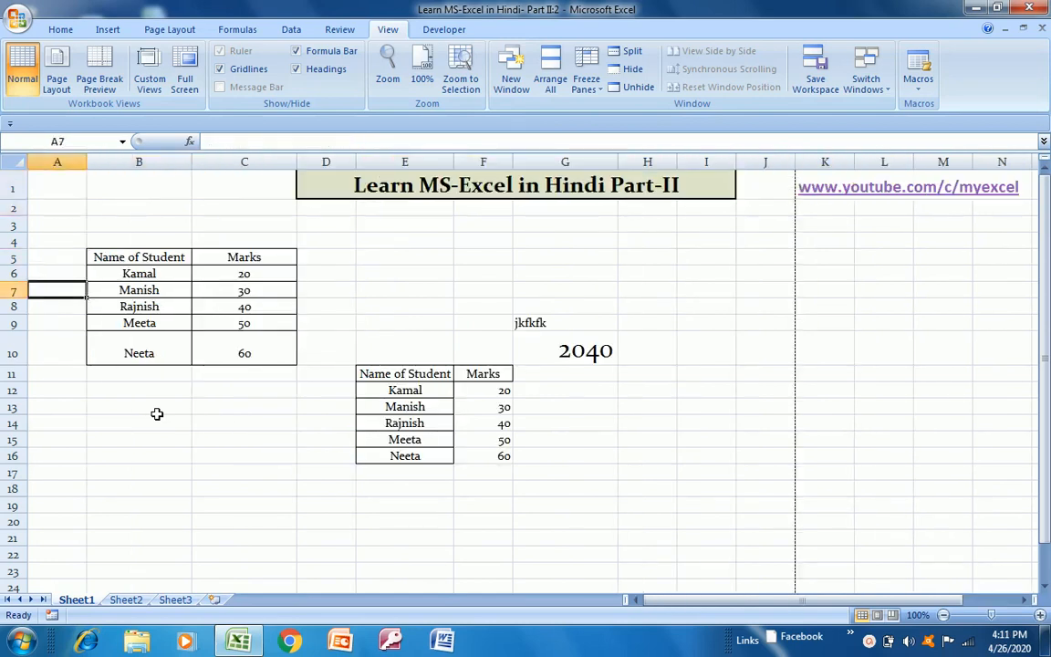
- Move the active cell on Sheet1 to A1 and switch to Sheet2
{"action": "key", "text": "Down"}
{"action": "key", "text": "Up"}
{"action": "key", "text": "Up"}
{"action": "key", "text": "Up"}
{"action": "key", "text": "Up"}
{"action": "key", "text": "Up"}
{"action": "key", "text": "Up"}
{"action": "key", "text": "Up"}
{"action": "key", "text": "Up"}
{"action": "key", "text": "Up"}
{"action": "key", "text": "Up"}
{"action": "key", "text": "Up"}
{"action": "key", "text": "Up"}
{"action": "key", "text": "Up"}
{"action": "key", "text": "Up"}
{"action": "key", "text": "Up"}
{"action": "key", "text": "Up"}
{"action": "key", "text": "Up"}
{"action": "key", "text": "Up"}
{"action": "key", "text": "Up"}
{"action": "key", "text": "Up"}
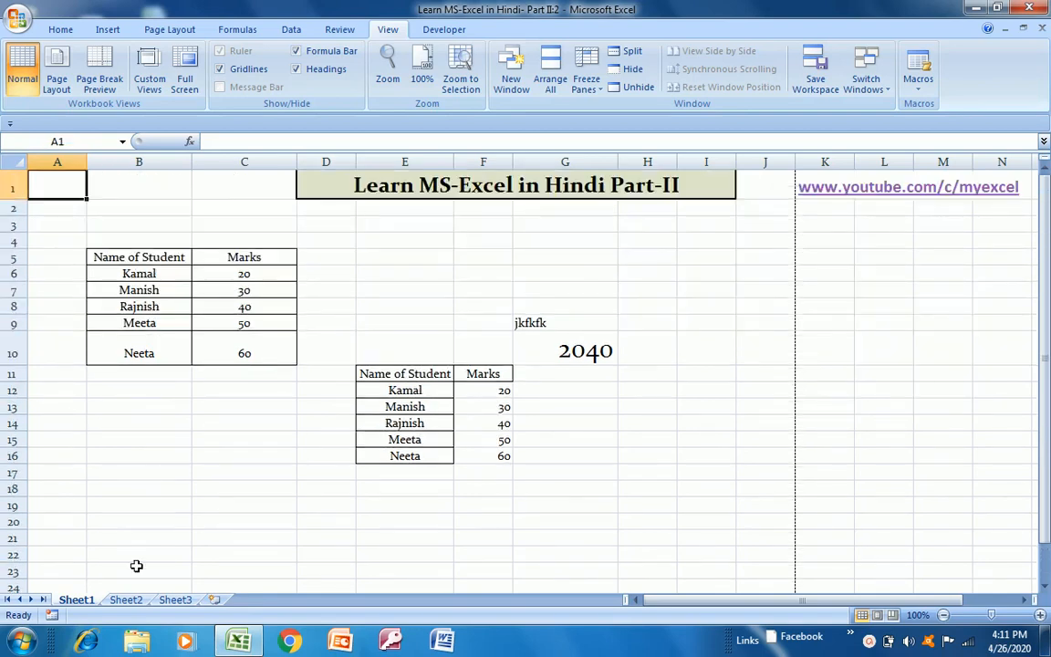
{"action": "left_click", "coordinate": [128, 600]}
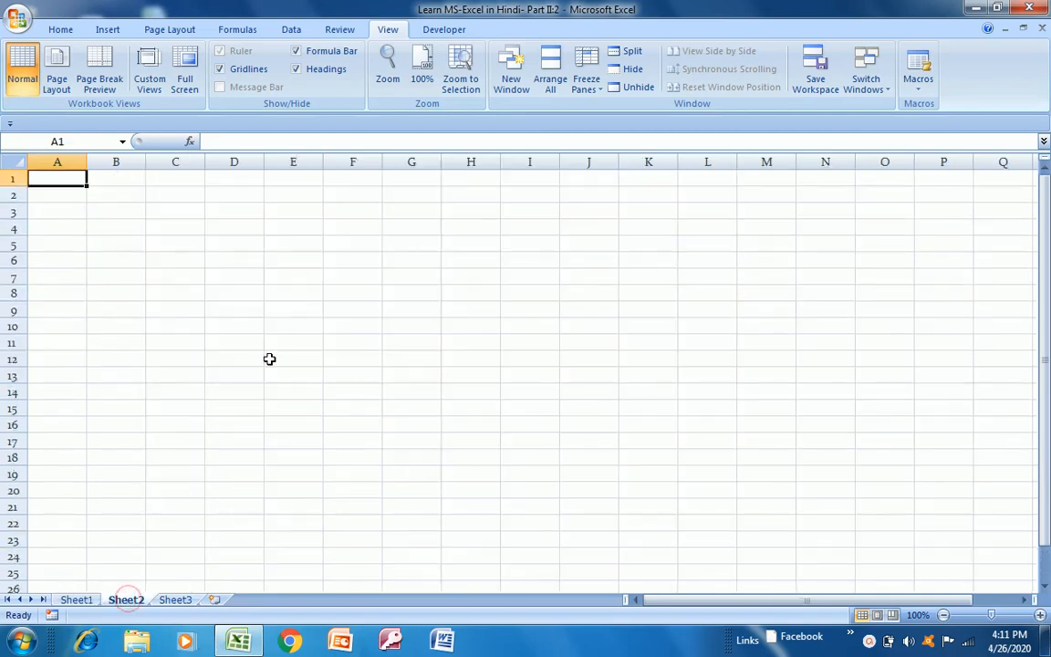
{"action": "left_click", "coordinate": [78, 227]}
{"action": "key", "text": "Up"}
{"action": "key", "text": "Right"}
{"action": "key", "text": "Left"}
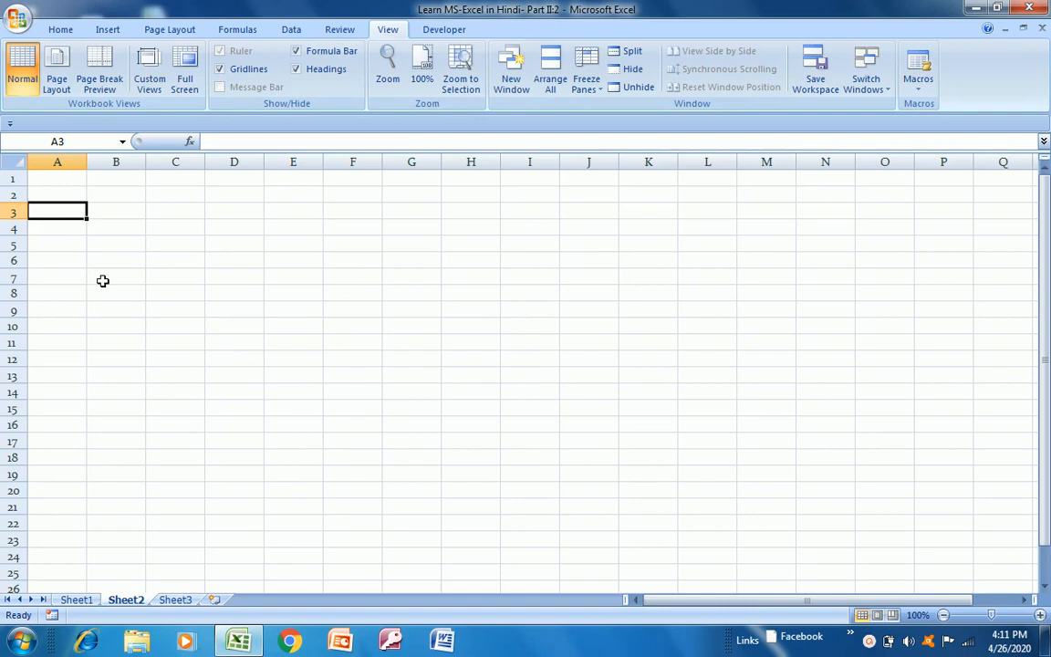
{"action": "type", "text": "Kaml"}
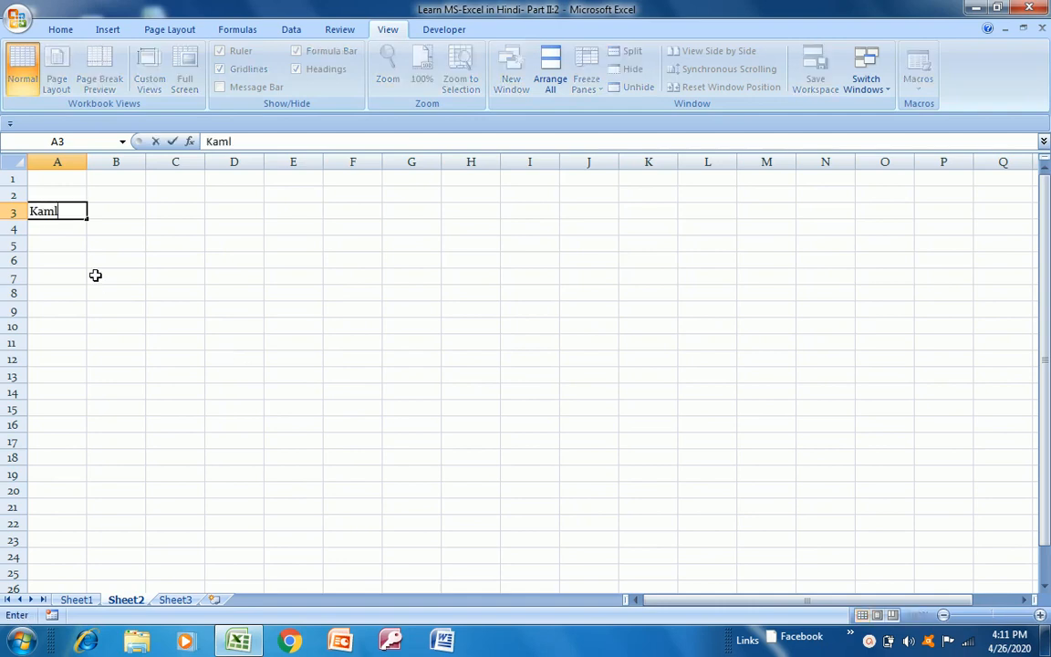
{"action": "key", "text": "BackSpace"}
{"action": "key", "text": "BackSpace"}
{"action": "key", "text": "Escape"}
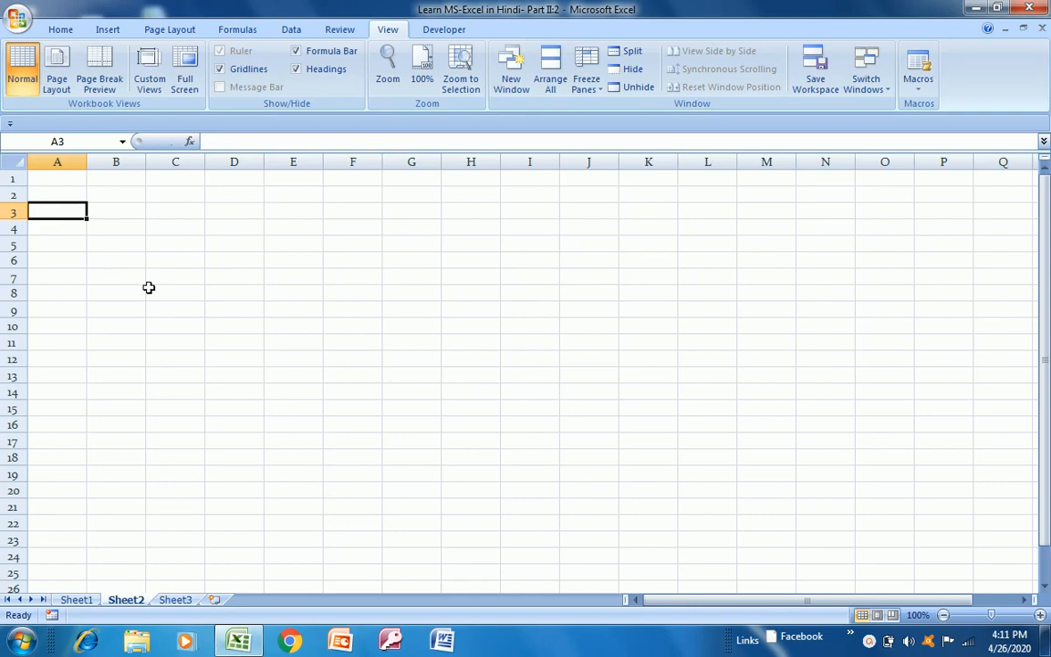
- Enter sentences about three people in B6, B7 and B8, calling them "a very good guy", "very good person" and "very good employee"
{"action": "left_click", "coordinate": [89, 261]}
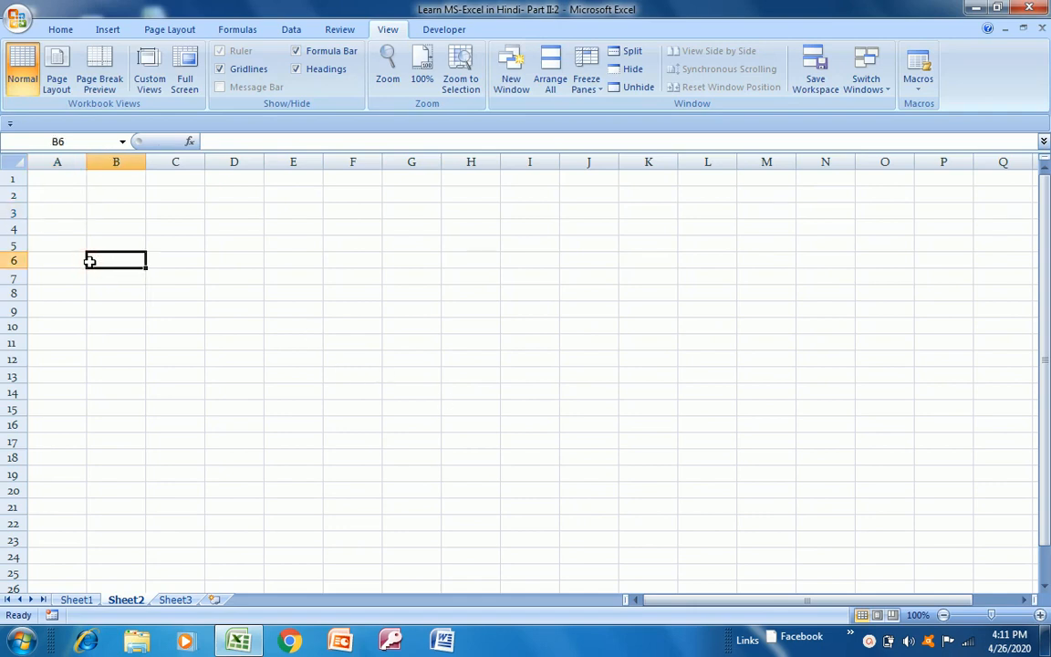
{"action": "type", "text": "Kamlesh is a very good guy"}
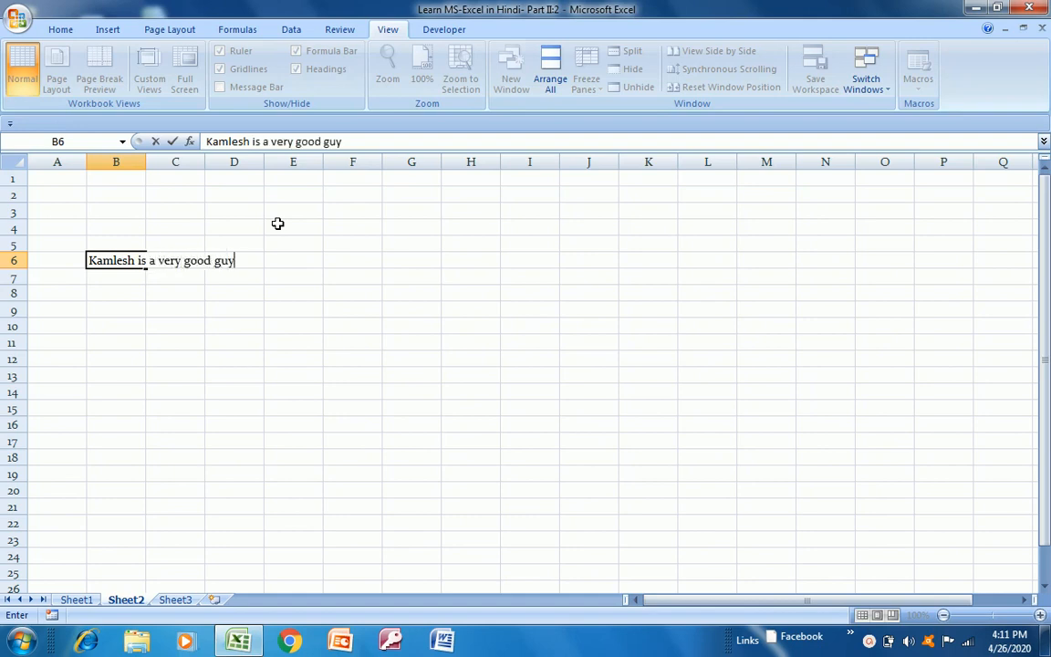
{"action": "key", "text": "Return"}
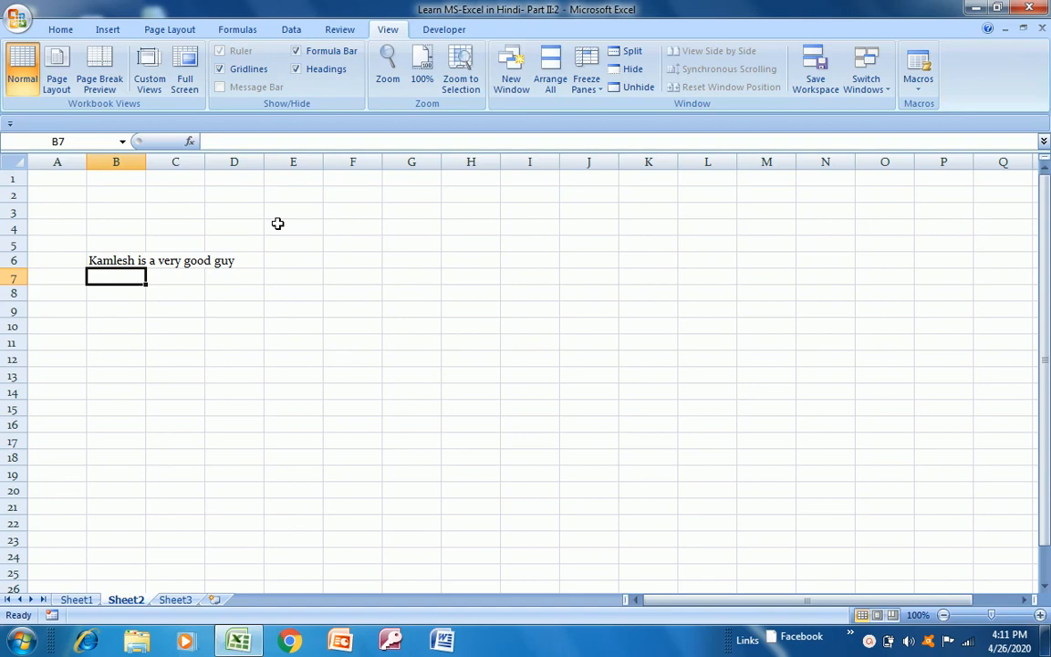
{"action": "type", "text": "manish is very good person"}
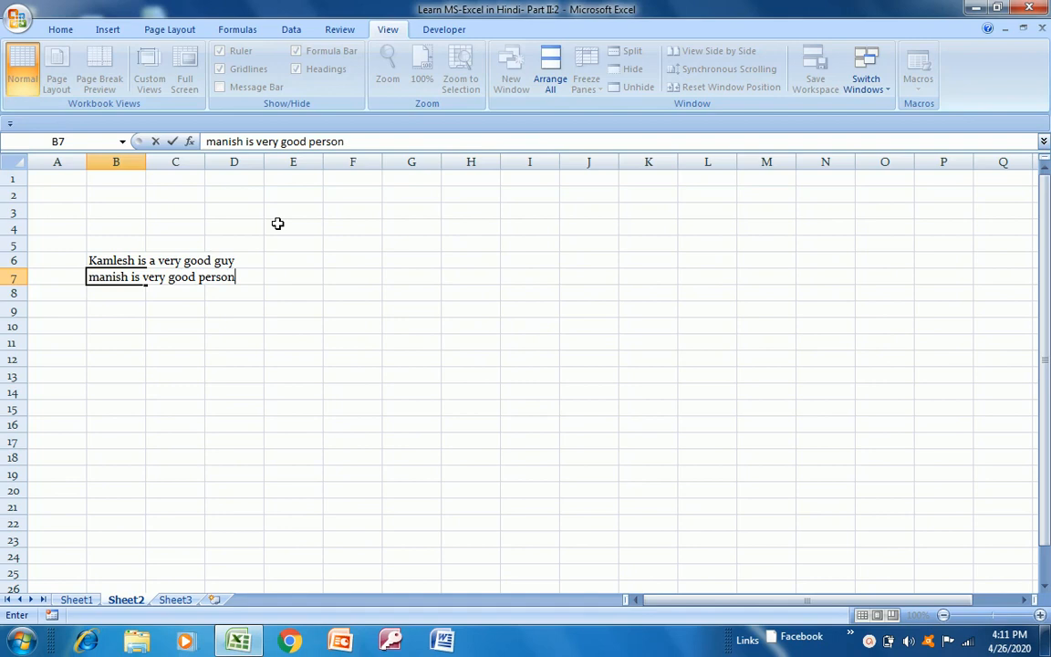
{"action": "key", "text": "Return"}
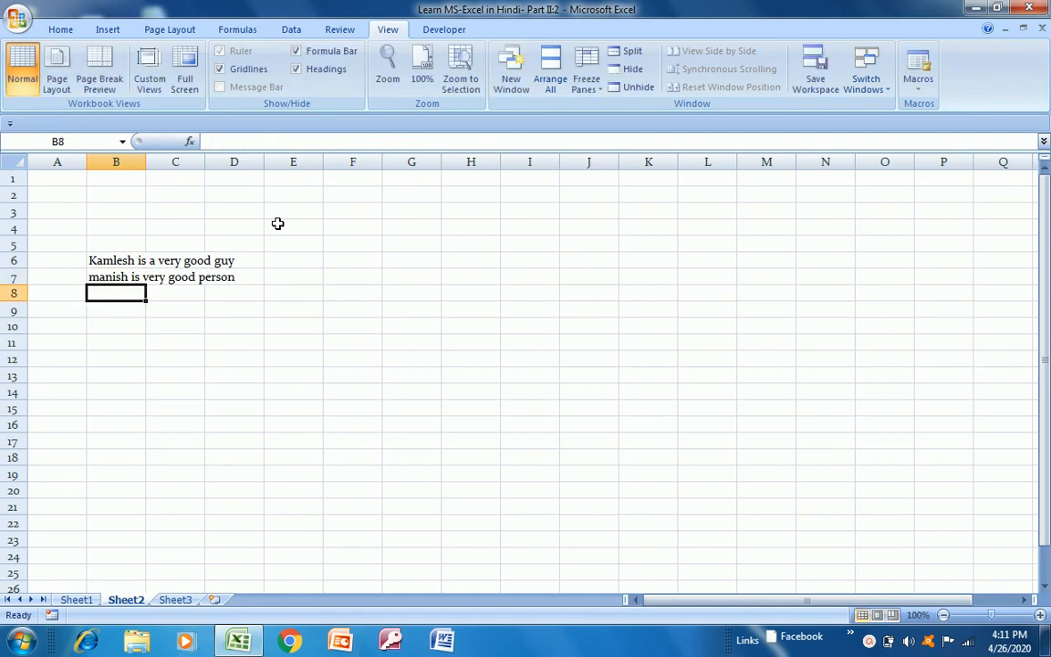
{"action": "type", "text": "neeta"}
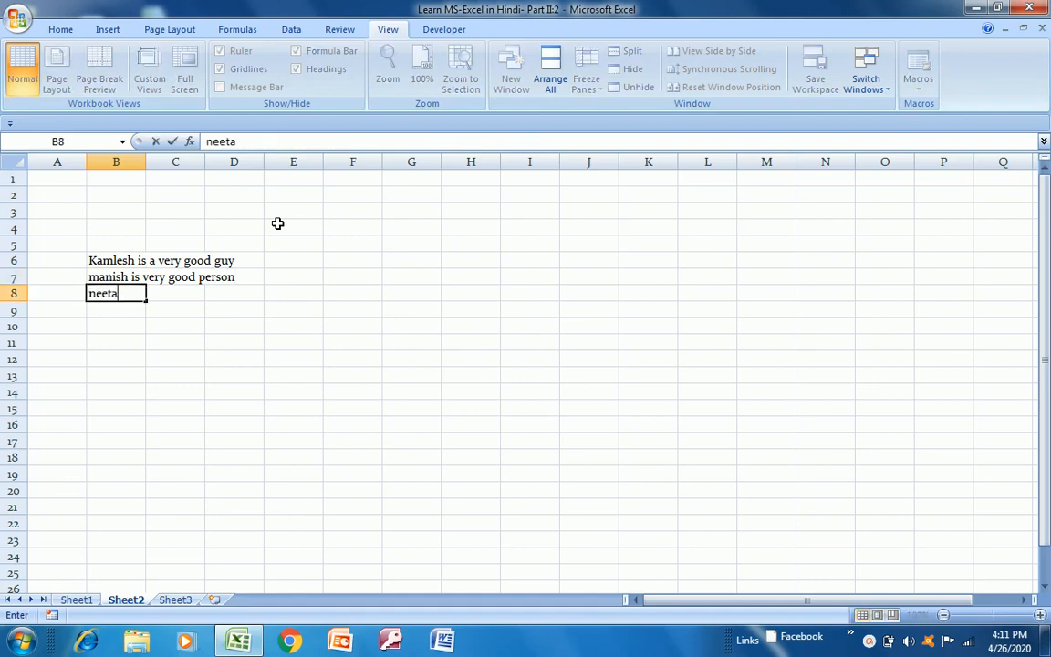
{"action": "type", "text": " is very good"}
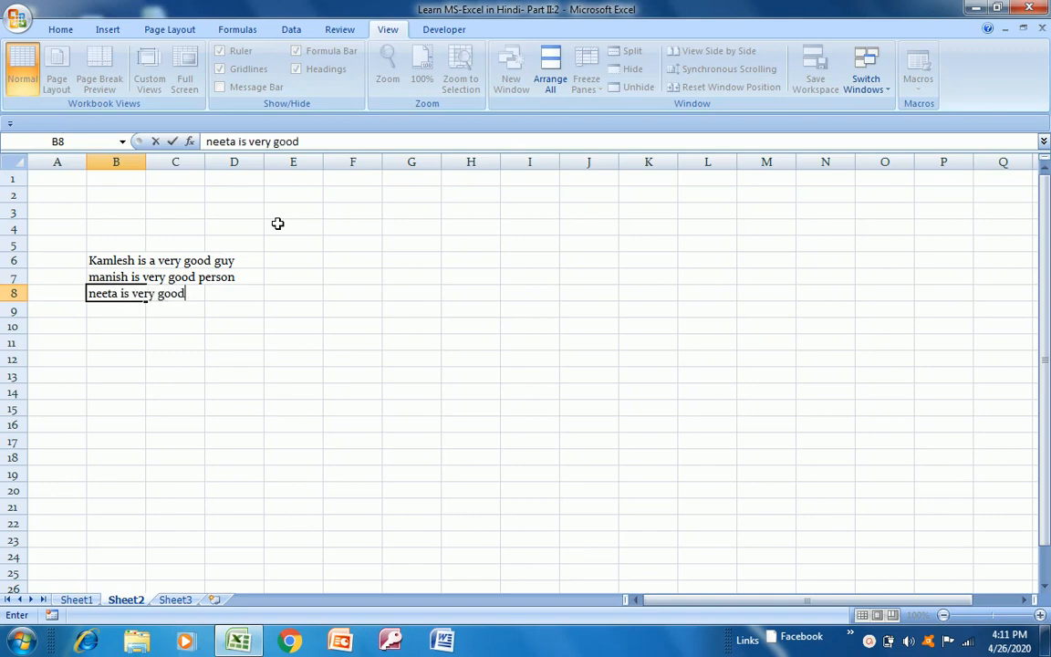
{"action": "type", "text": " employee"}
{"action": "key", "text": "Return"}
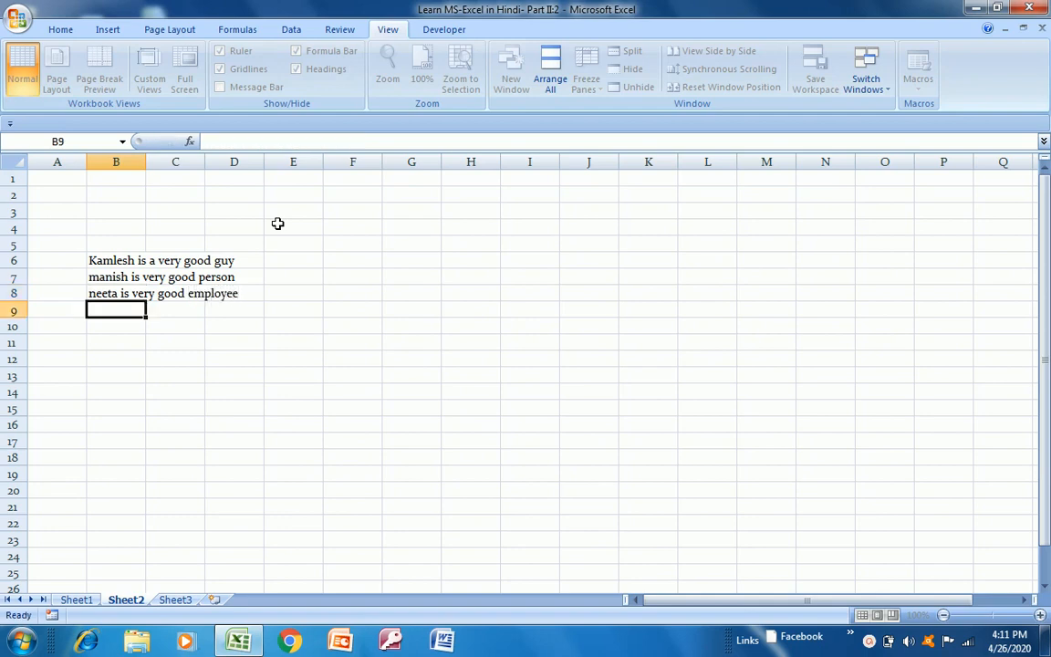
- Select the three sentences in B6:B8 and apply AutoFit Row Height to their rows
{"action": "key", "text": "Up"}
{"action": "key", "text": "Up"}
{"action": "key", "text": "Up"}
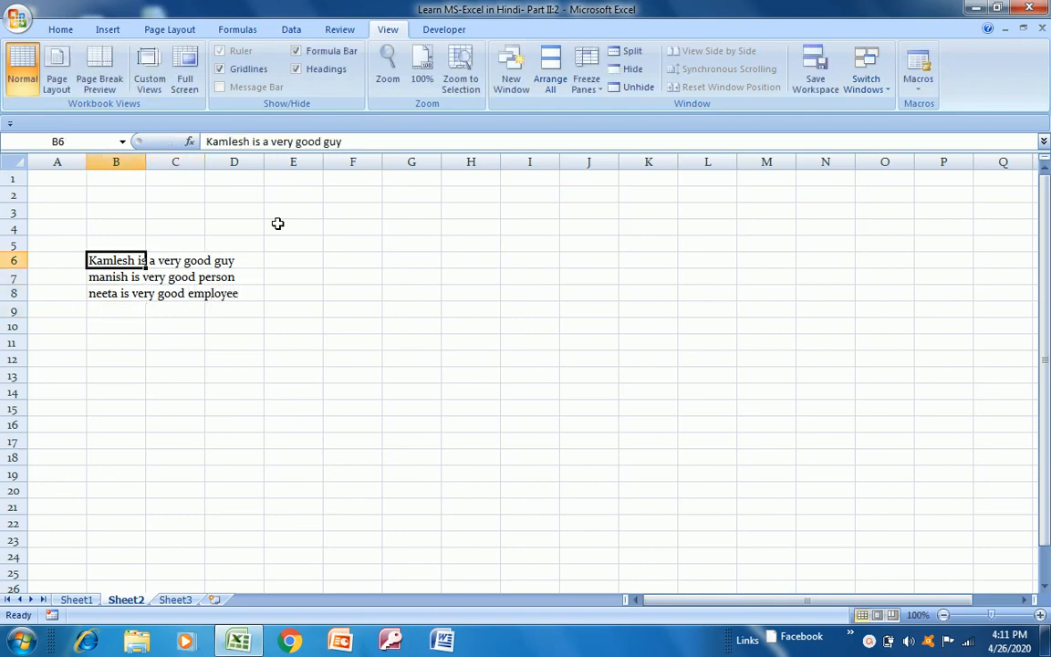
{"action": "key", "text": "shift+Down"}
{"action": "key", "text": "shift+Down"}
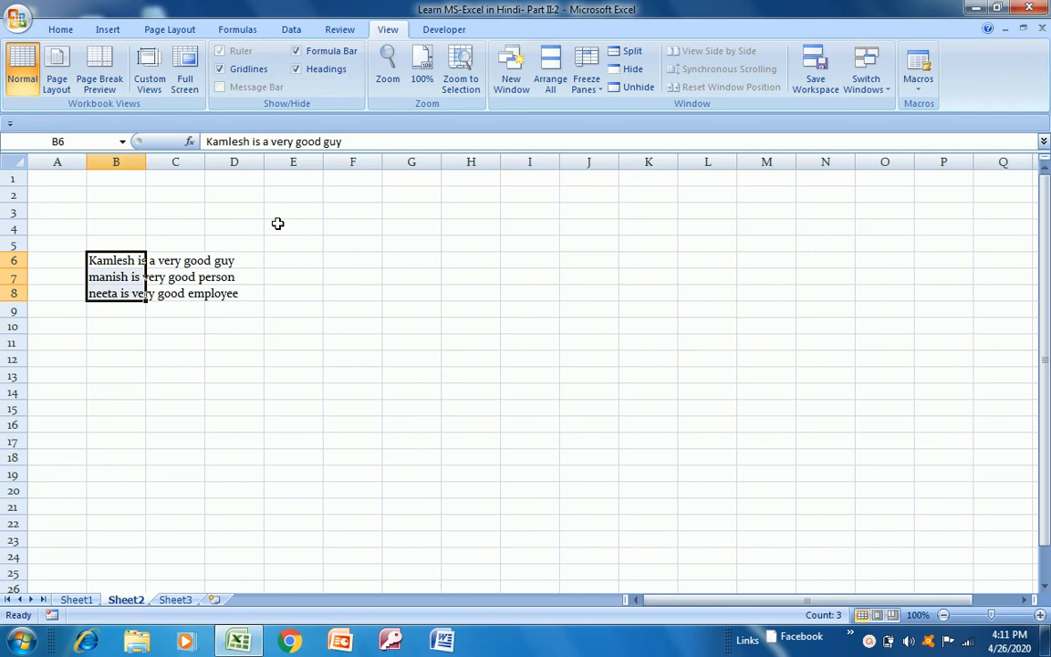
{"action": "left_click", "coordinate": [248, 260]}
{"action": "left_click", "coordinate": [107, 260]}
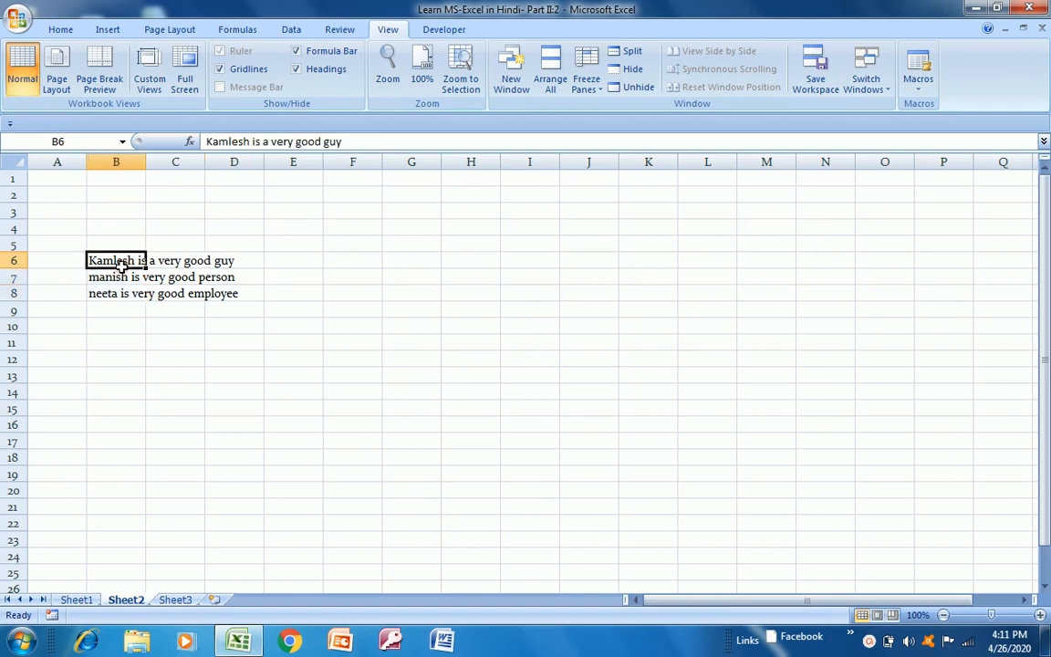
{"action": "key", "text": "shift+Down"}
{"action": "key", "text": "shift+Down"}
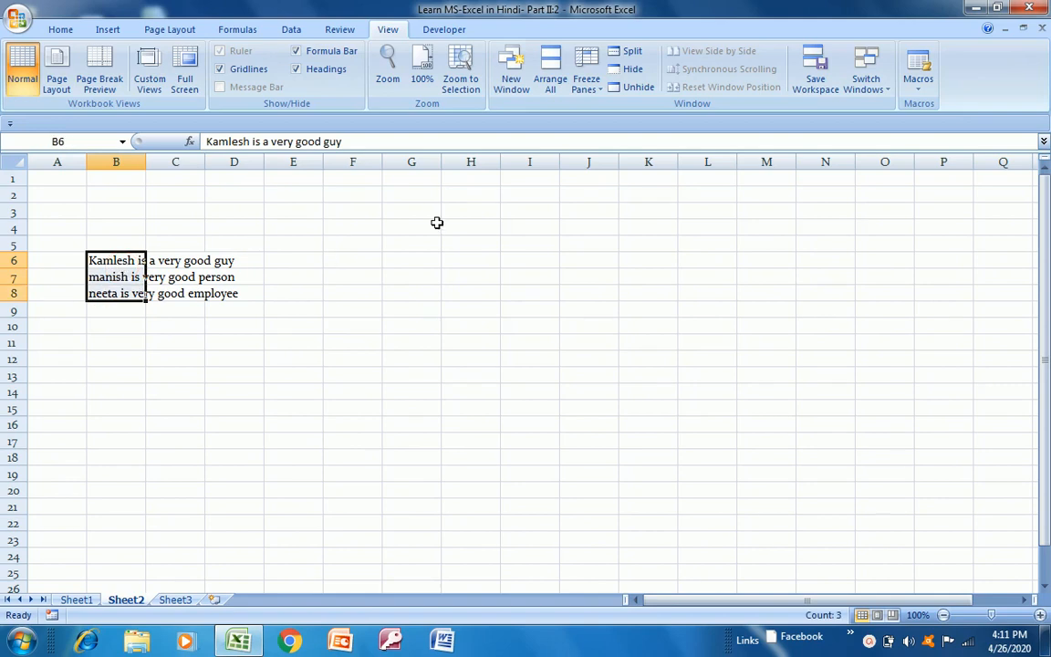
{"action": "left_click", "coordinate": [61, 30]}
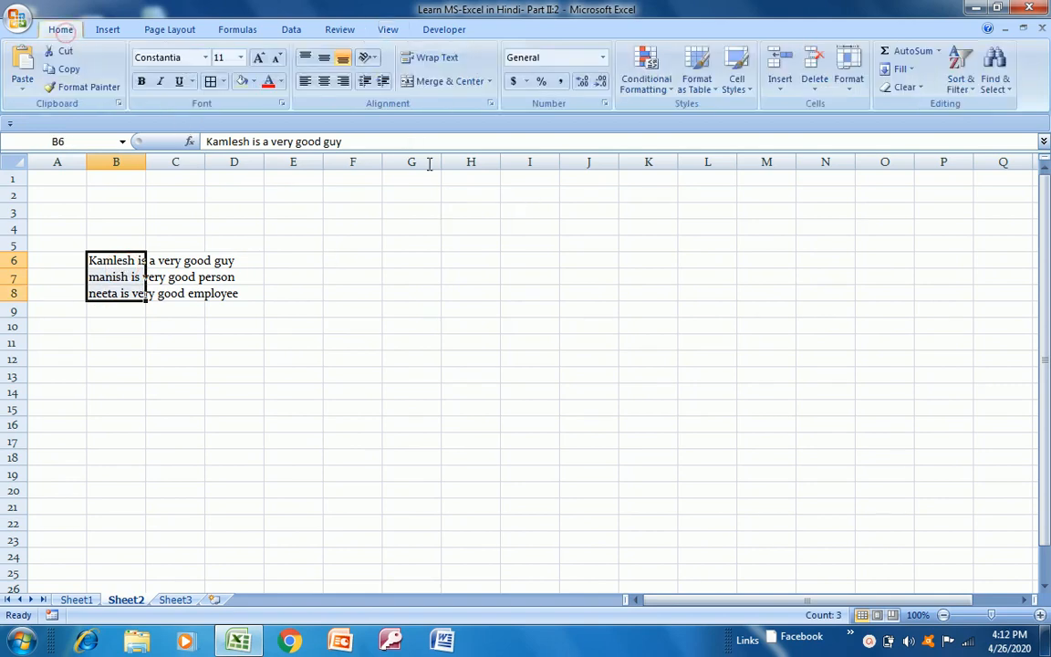
{"action": "left_click", "coordinate": [848, 92]}
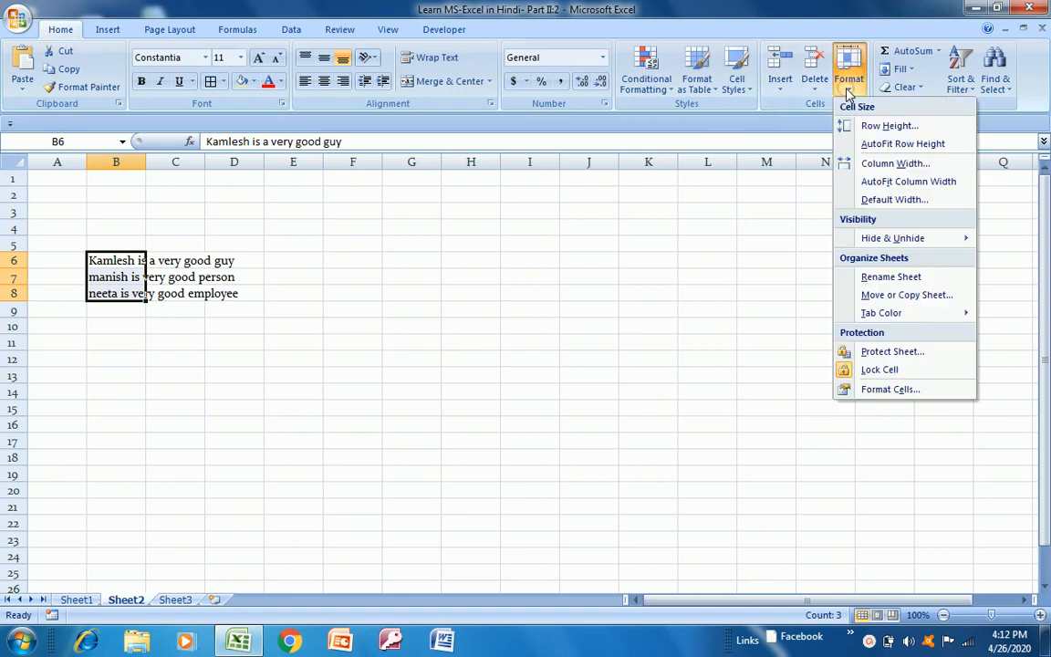
{"action": "left_click", "coordinate": [874, 146]}
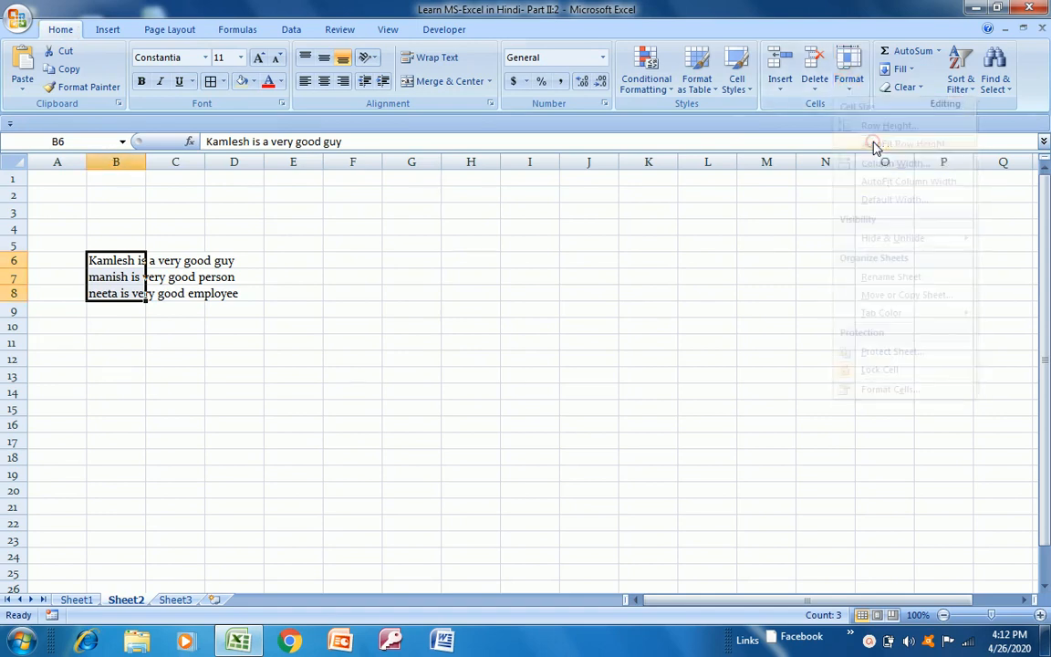
- AutoFit column B's width to the sentences in B6:B8, undo it, and apply the AutoFit again
{"action": "left_click", "coordinate": [848, 96]}
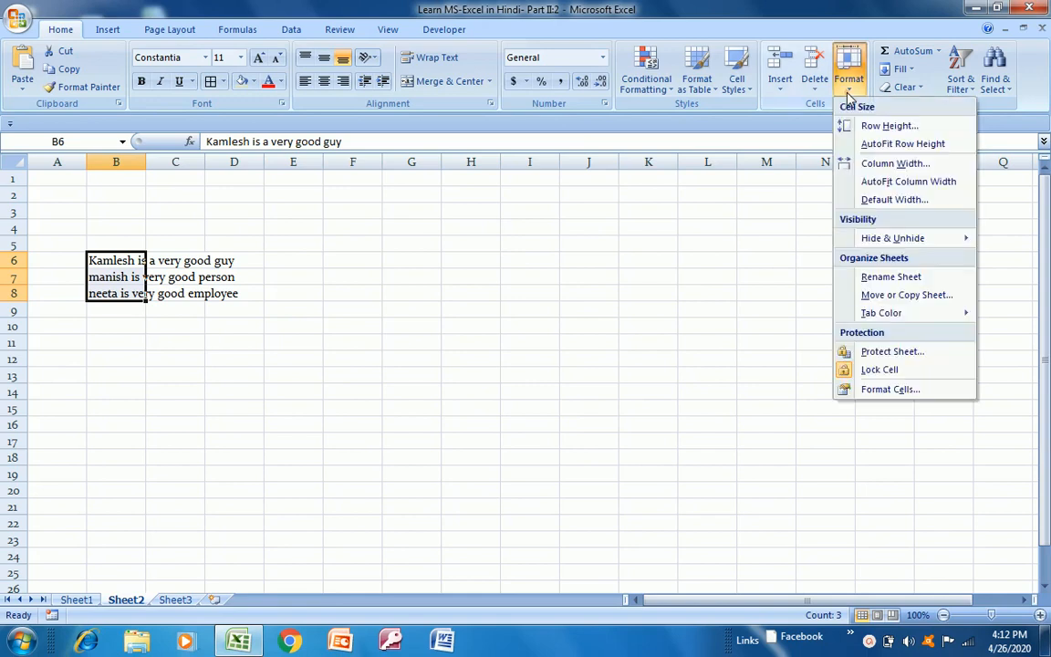
{"action": "left_click", "coordinate": [874, 182]}
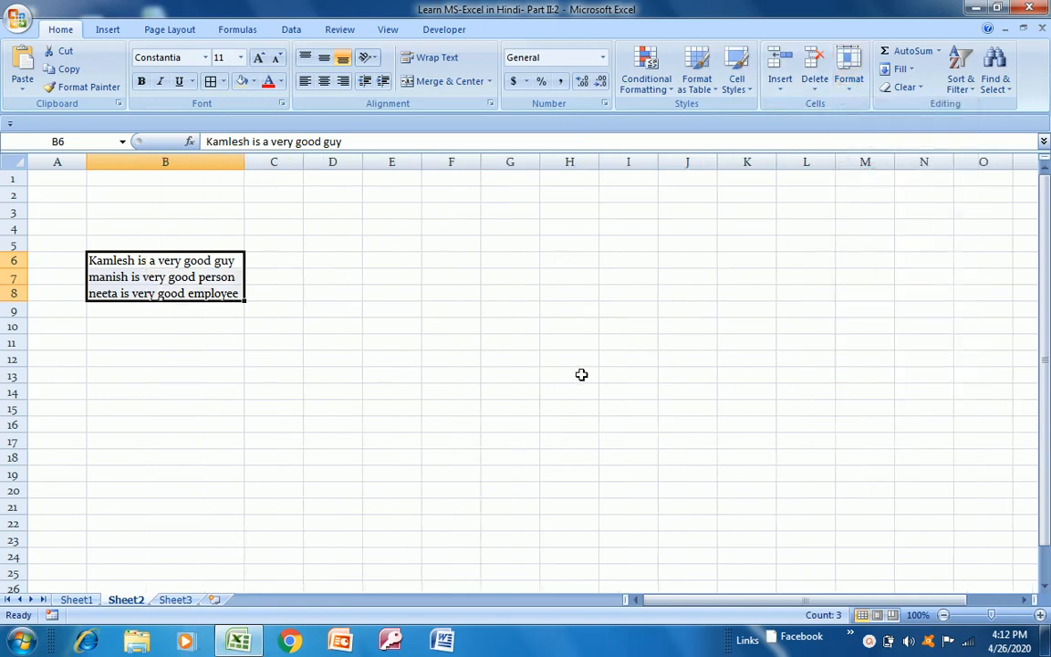
{"action": "key", "text": "ctrl+z"}
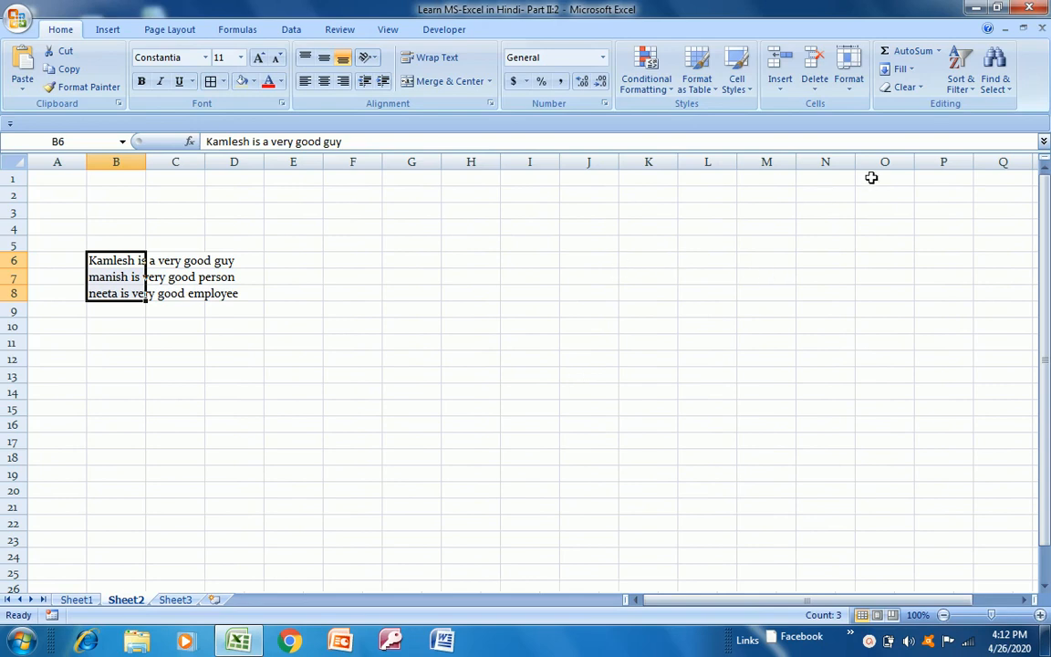
{"action": "left_click", "coordinate": [846, 86]}
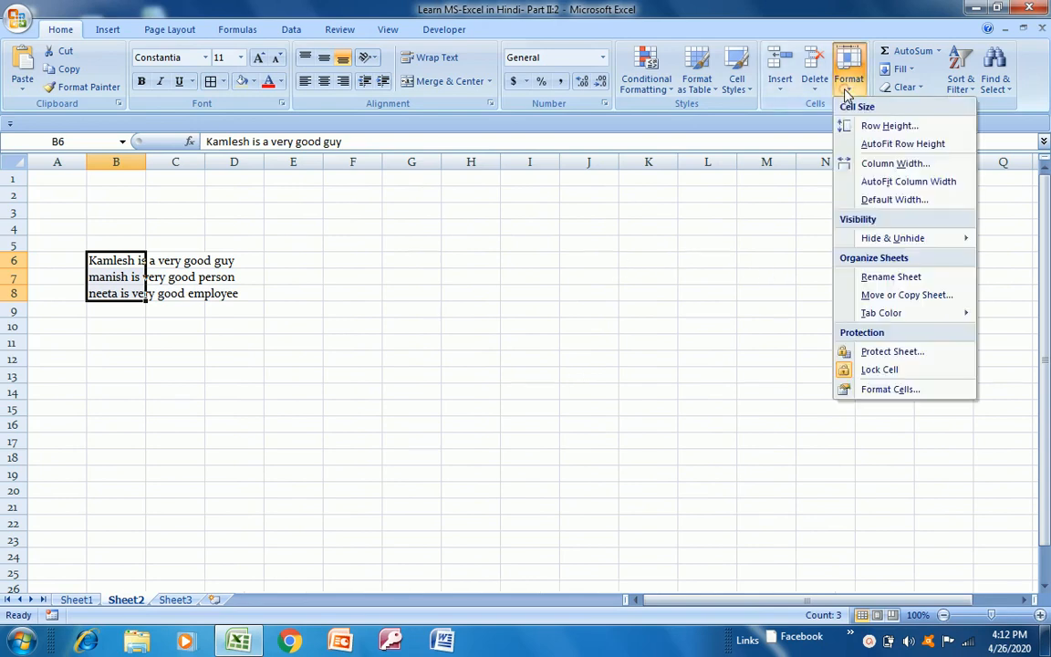
{"action": "left_click", "coordinate": [883, 183]}
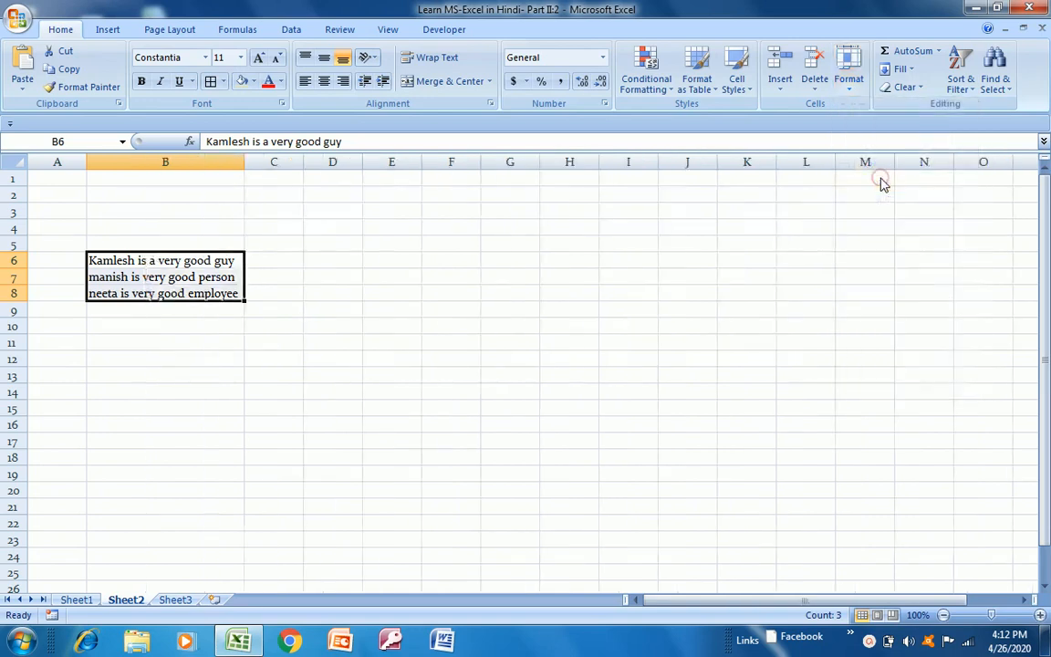
- Set the width of column B, containing the three sentences, to 14
{"action": "left_click", "coordinate": [851, 92]}
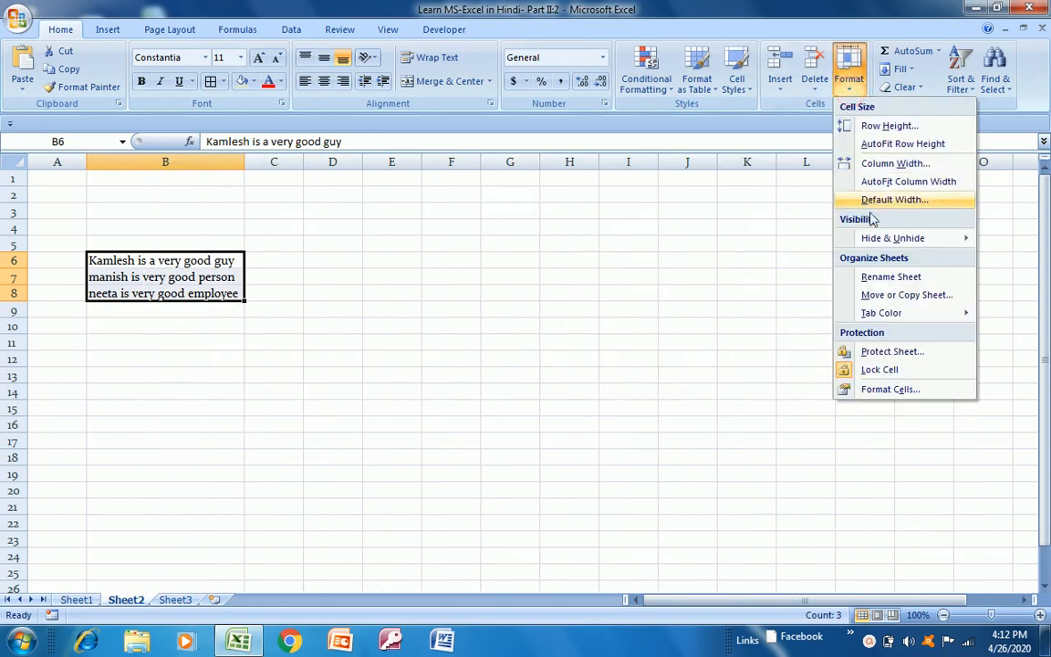
{"action": "left_click", "coordinate": [894, 164]}
{"action": "type", "text": "14"}
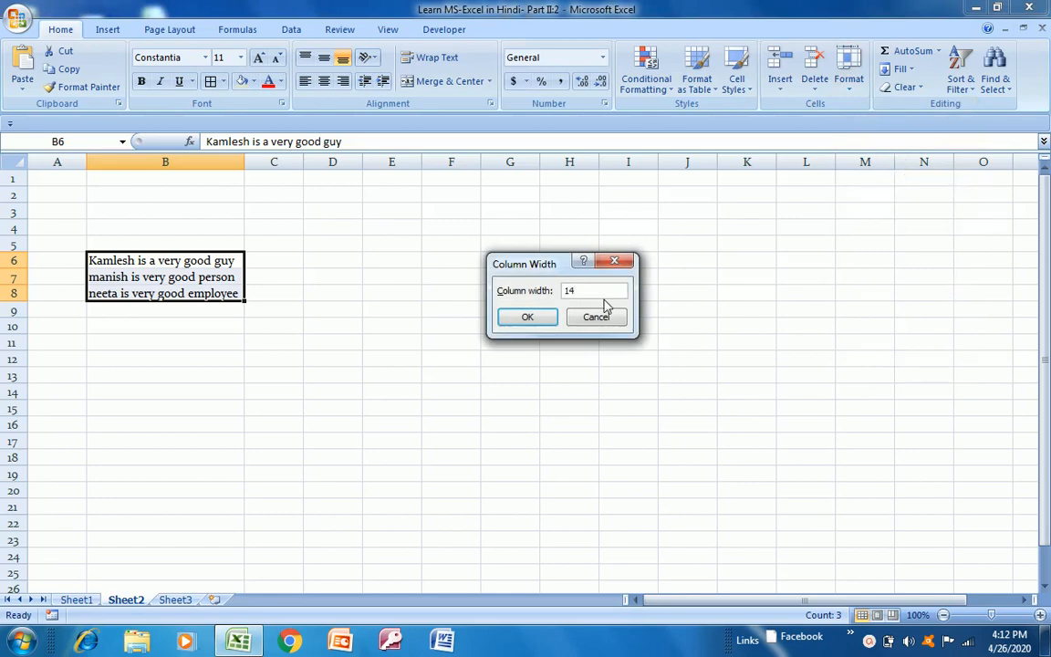
{"action": "left_click", "coordinate": [527, 316]}
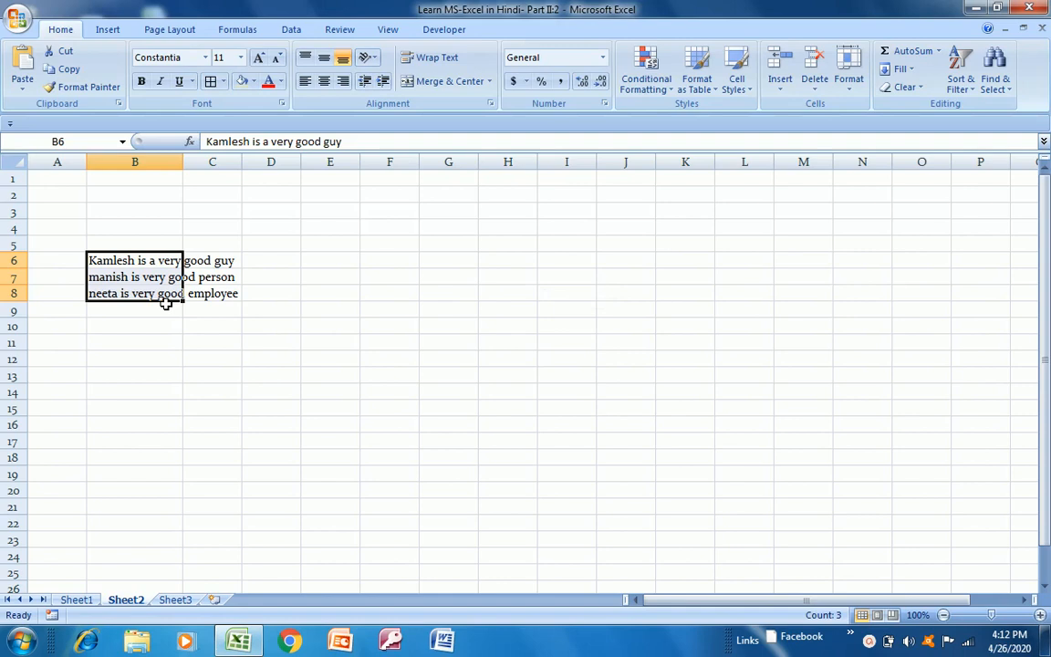
- Try a larger row height on rows 6 to 8 and undo the change
{"action": "left_click", "coordinate": [856, 96]}
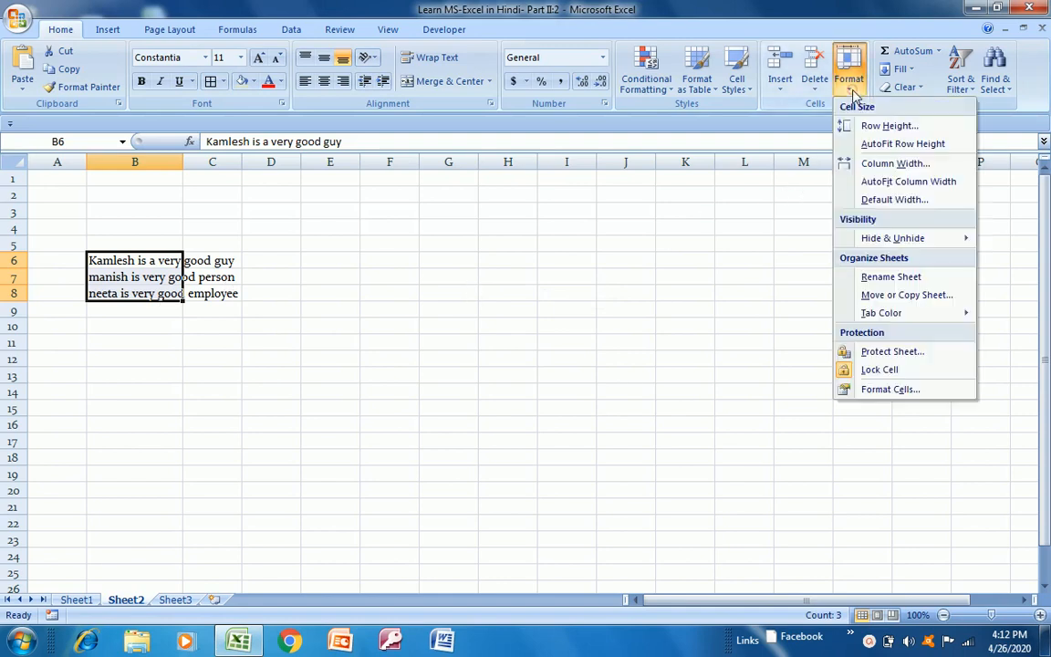
{"action": "left_click", "coordinate": [890, 126]}
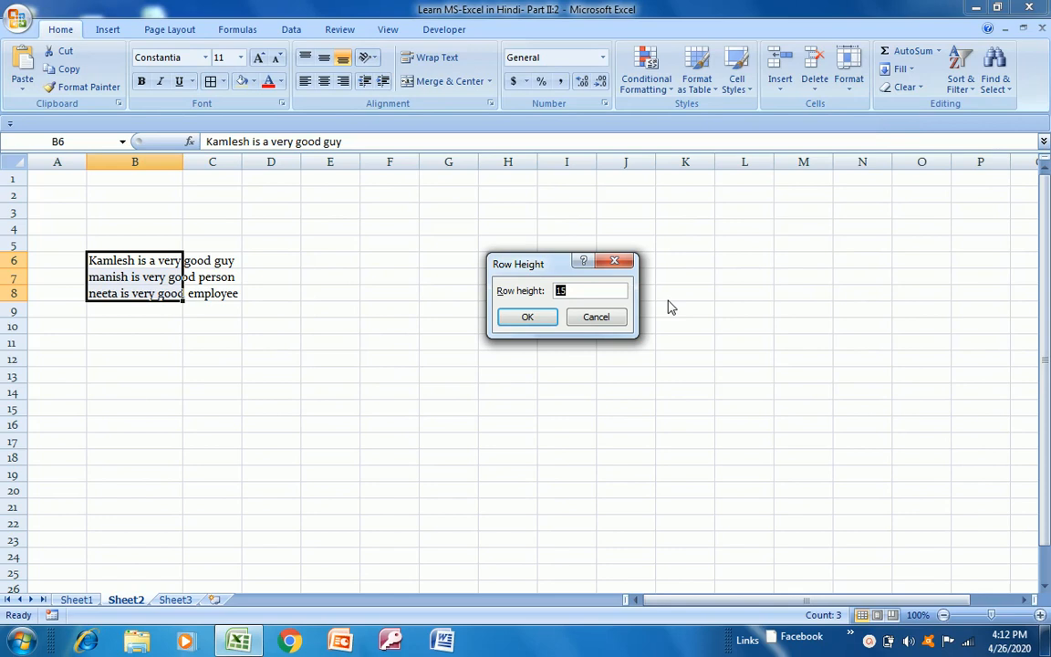
{"action": "left_click", "coordinate": [529, 319]}
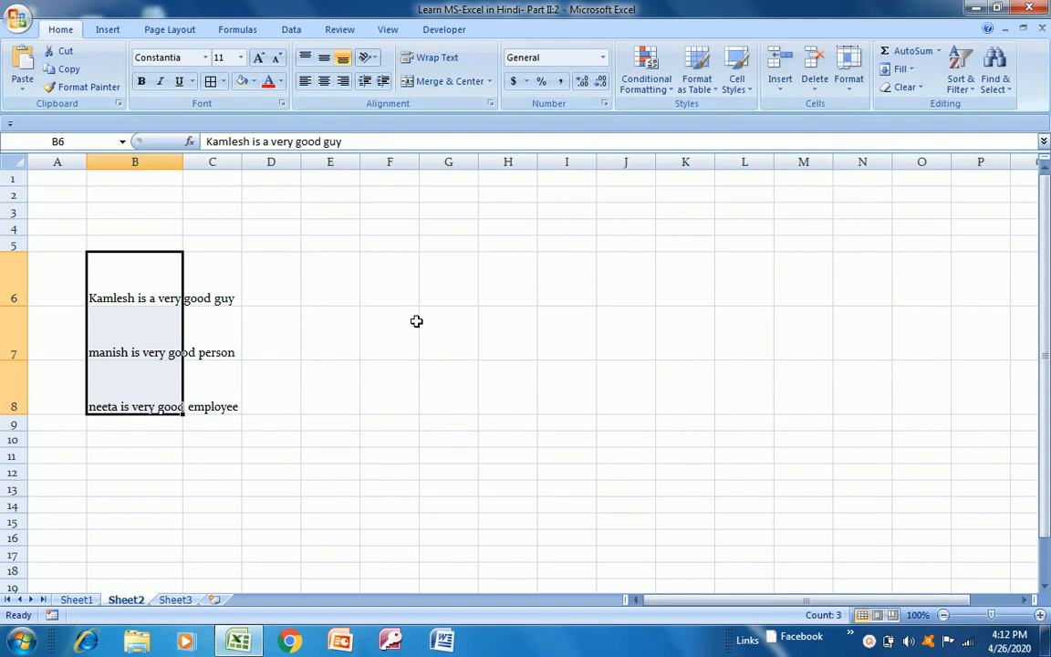
{"action": "key", "text": "ctrl+z"}
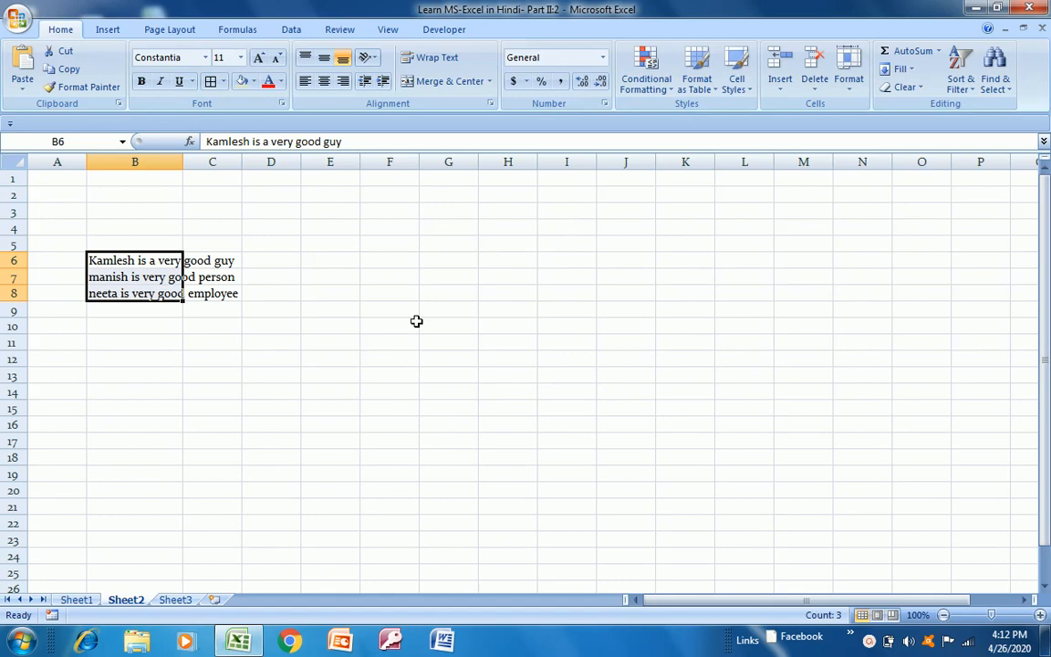
- Check the row height setting of row 6 from cell E6 and close the dialog
{"action": "left_click", "coordinate": [335, 261]}
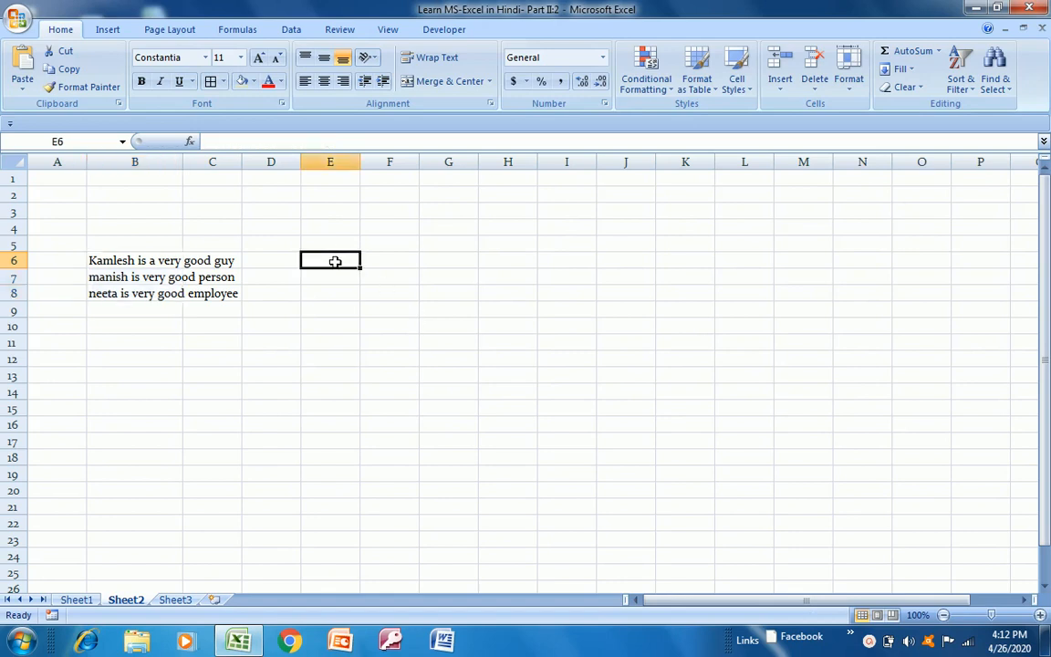
{"action": "left_click", "coordinate": [851, 92]}
{"action": "left_click", "coordinate": [874, 127]}
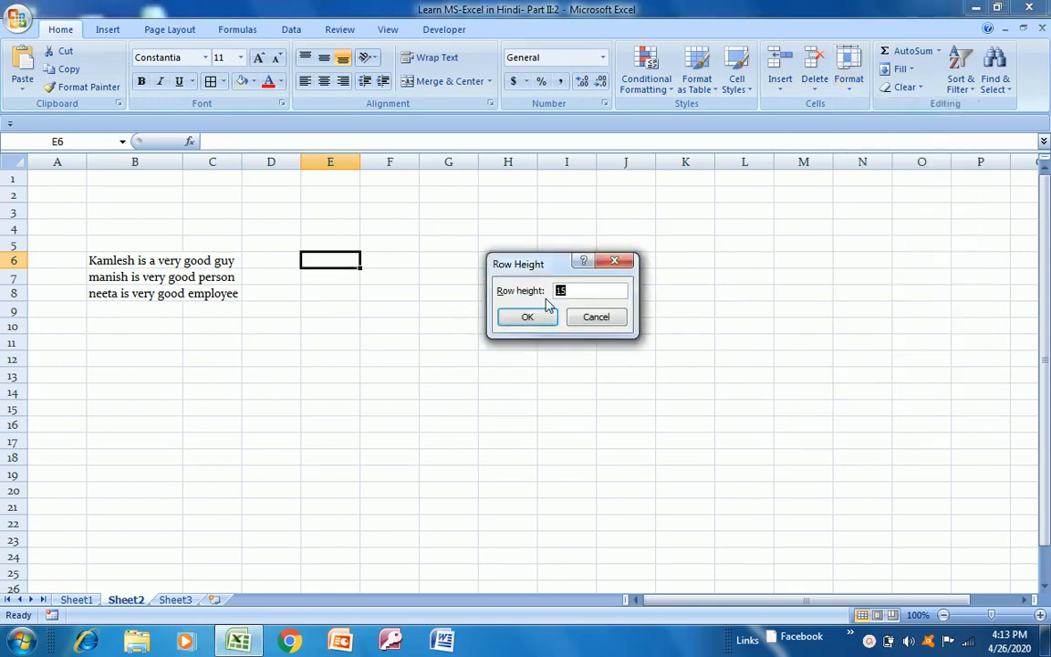
{"action": "key", "text": "Return"}
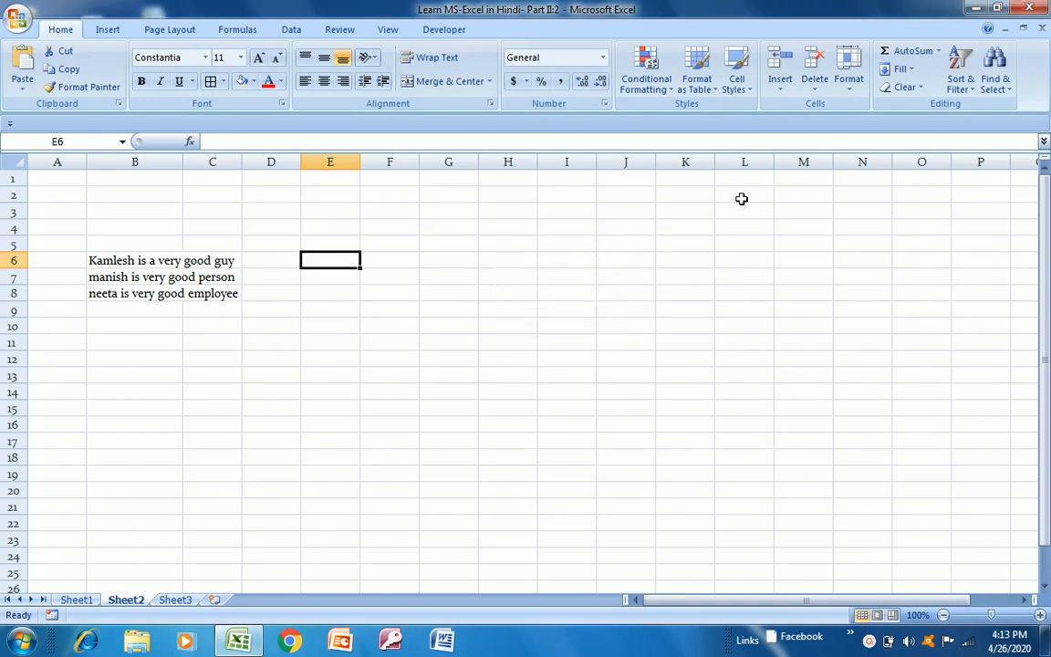
- Try a width of 20 on column E and undo the change
{"action": "left_click", "coordinate": [850, 84]}
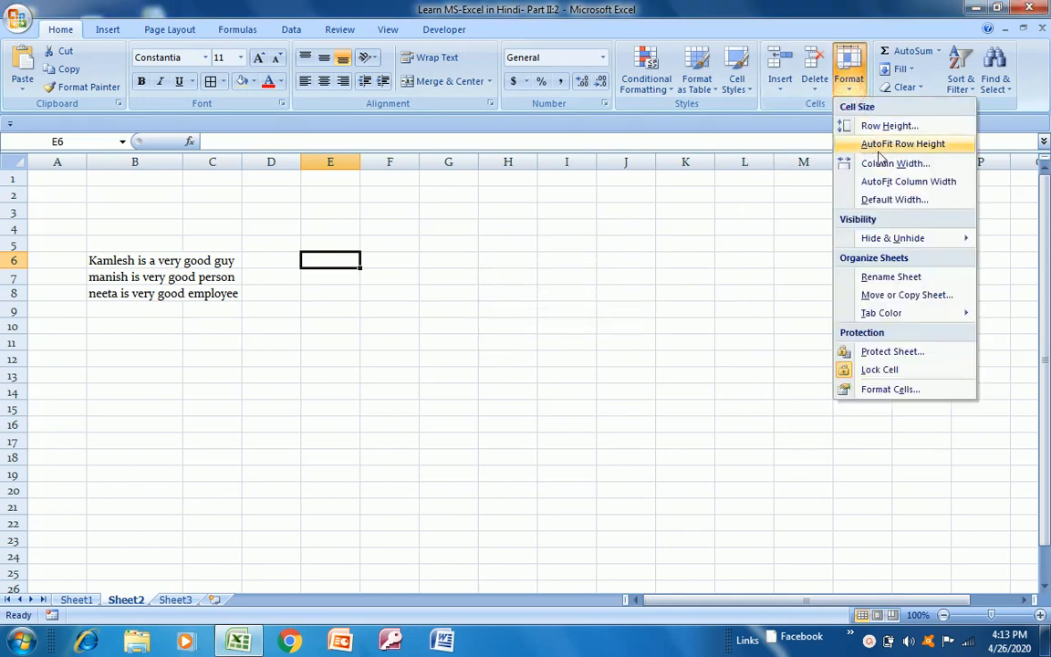
{"action": "left_click", "coordinate": [858, 161]}
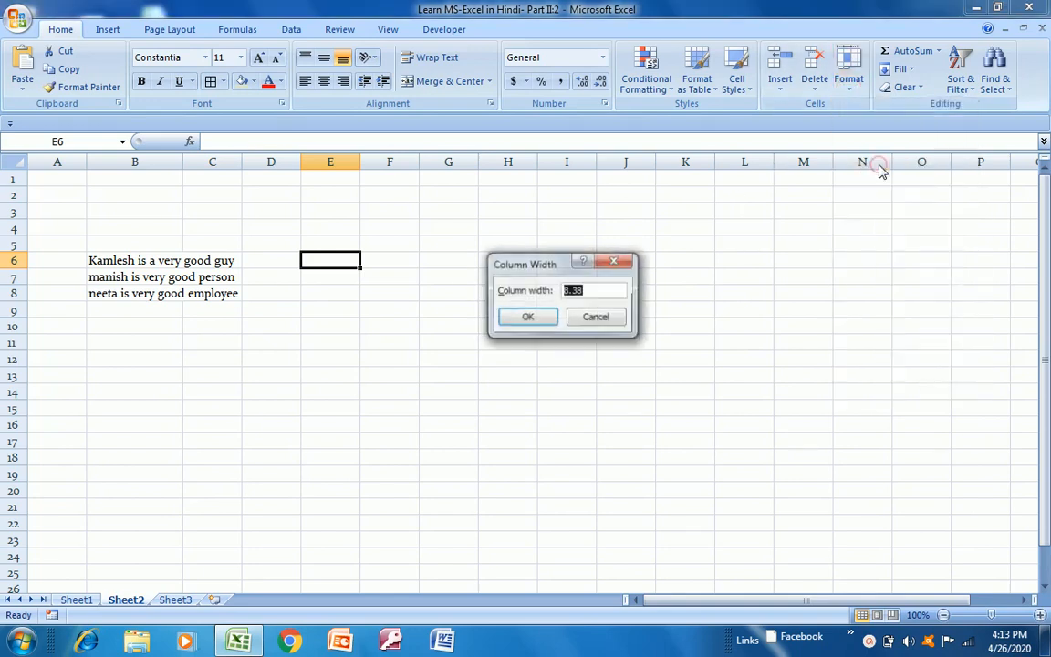
{"action": "left_click", "coordinate": [602, 291]}
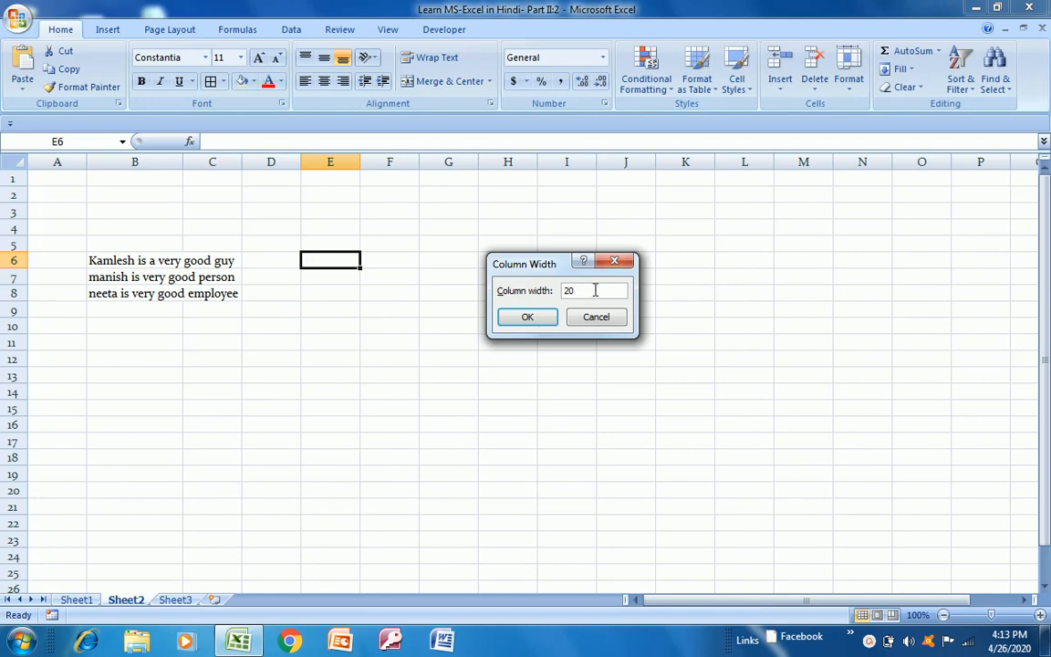
{"action": "left_click", "coordinate": [529, 317]}
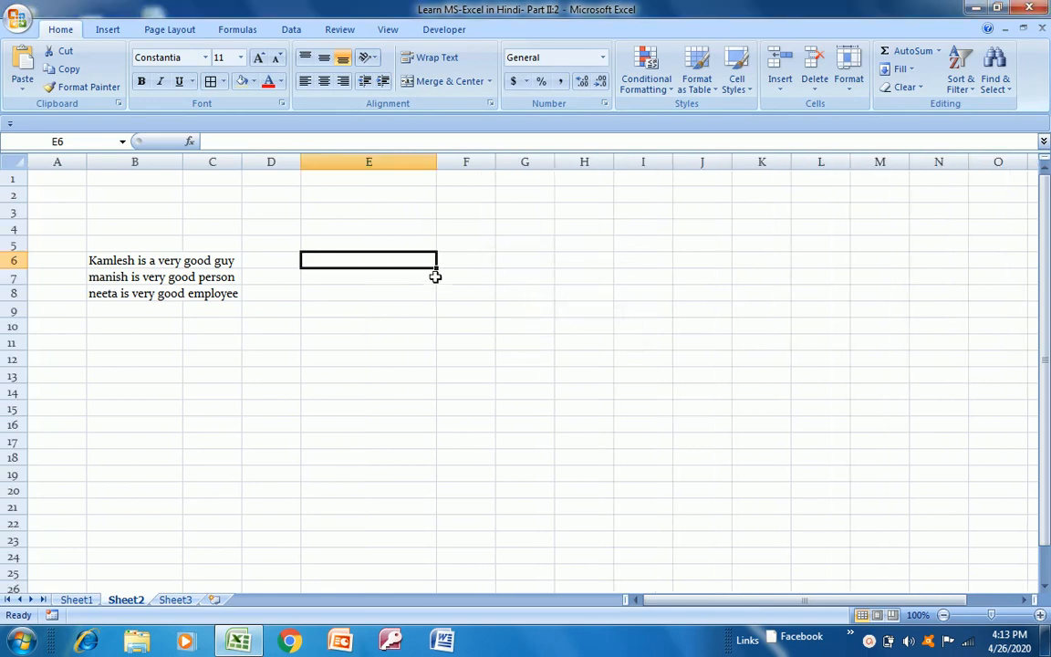
{"action": "key", "text": "ctrl+z"}
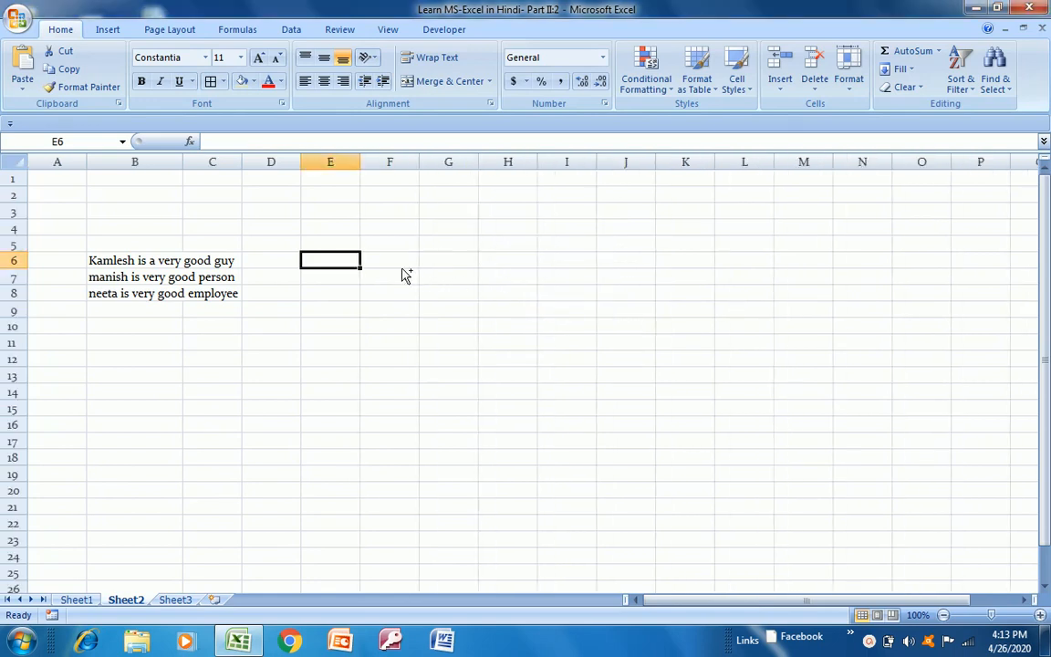
- Toggle the Lock Cell setting for cell E6
{"action": "left_click", "coordinate": [858, 87]}
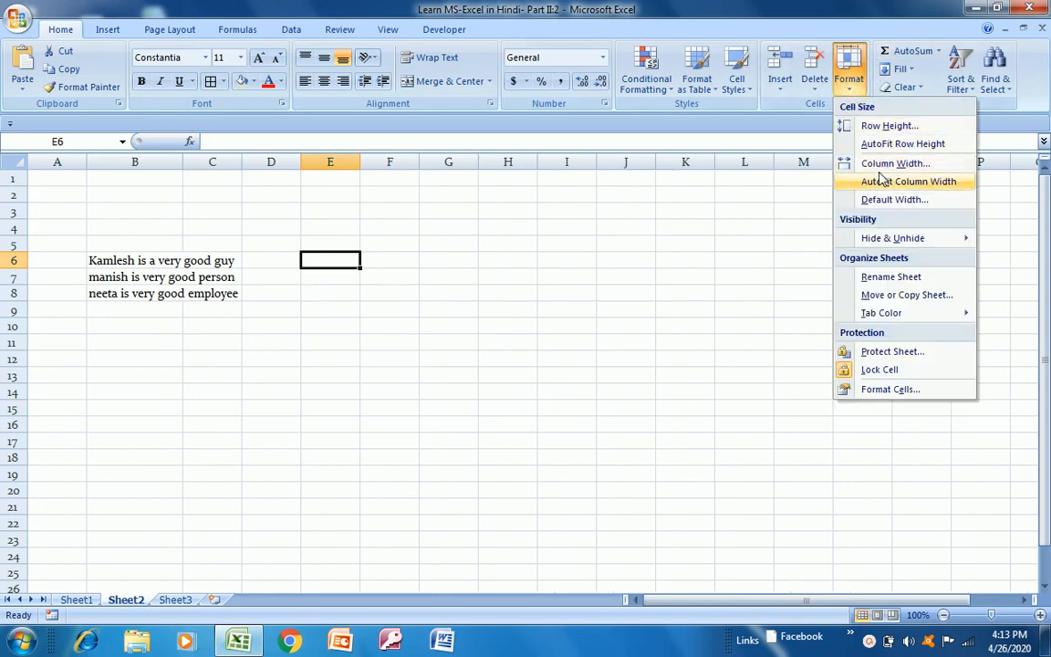
{"action": "mouse_move", "coordinate": [881, 238]}
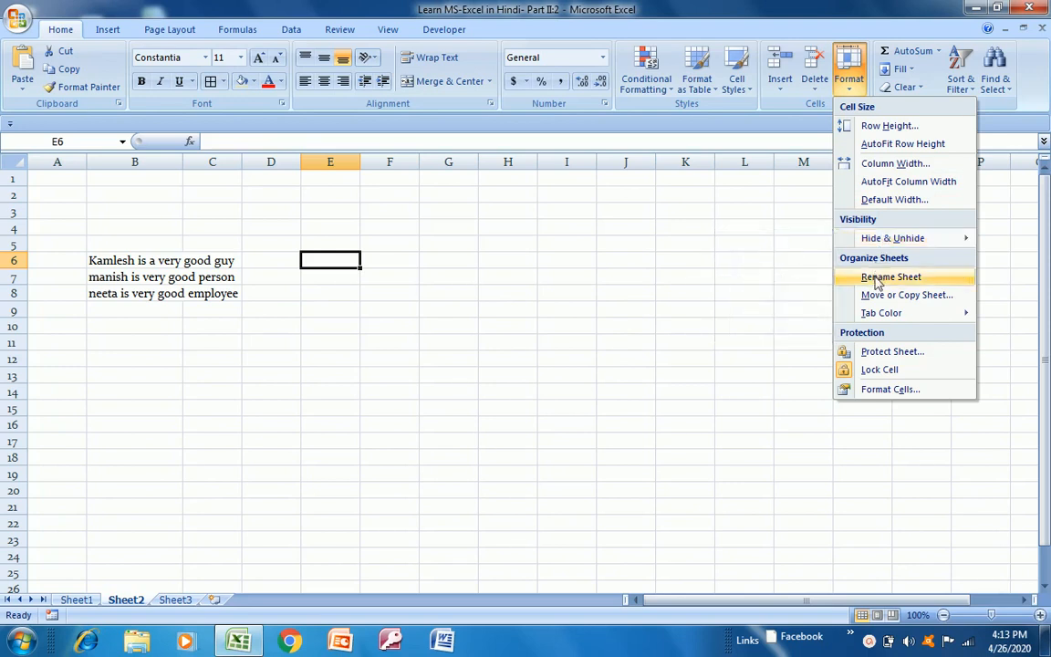
{"action": "left_click", "coordinate": [869, 373]}
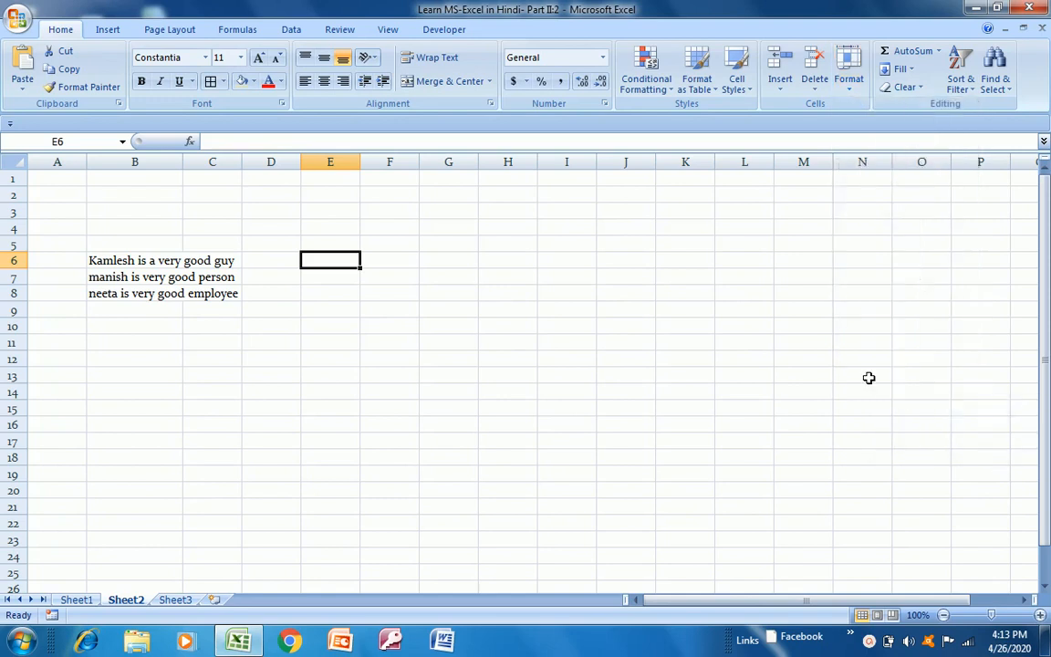
- Switch to Sheet1 and clear the contents of cells G9:G10
{"action": "left_click", "coordinate": [79, 602]}
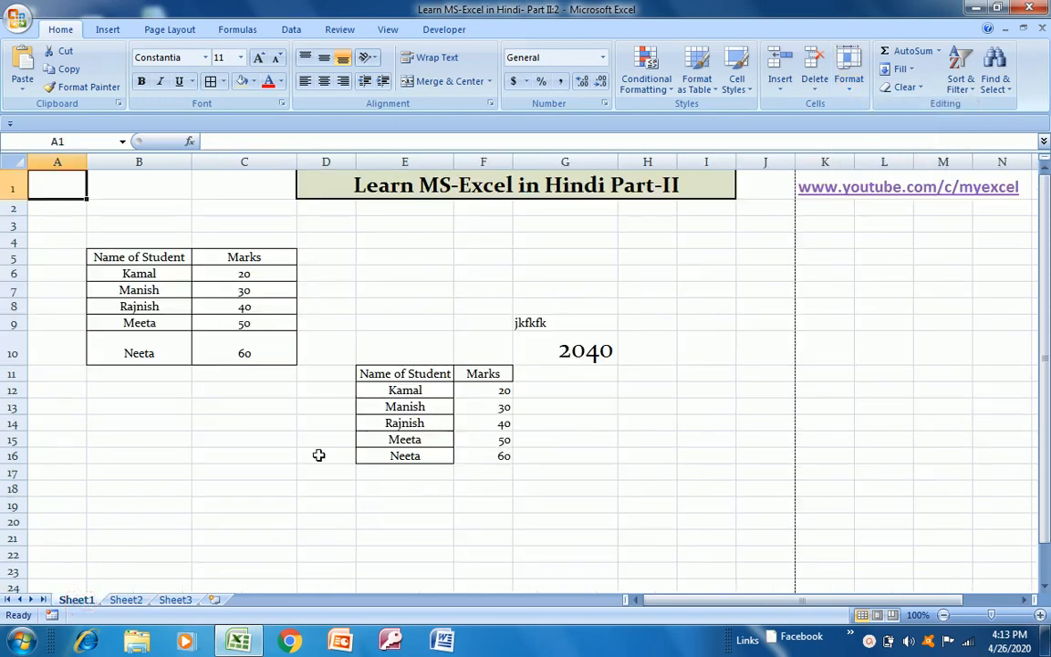
{"action": "left_click", "coordinate": [105, 32]}
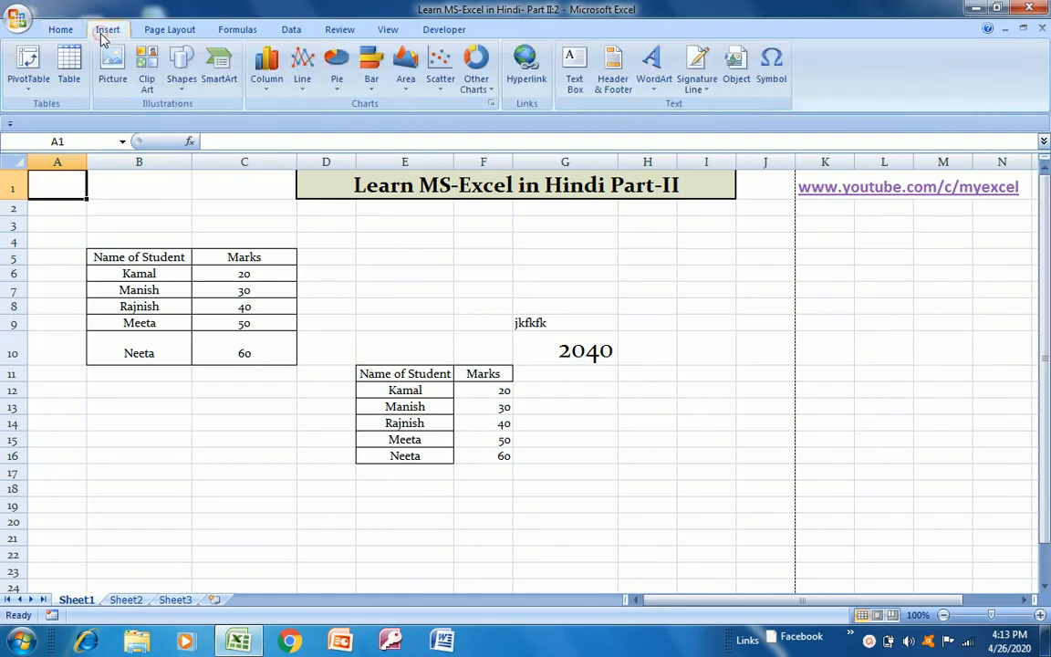
{"action": "left_click", "coordinate": [58, 30]}
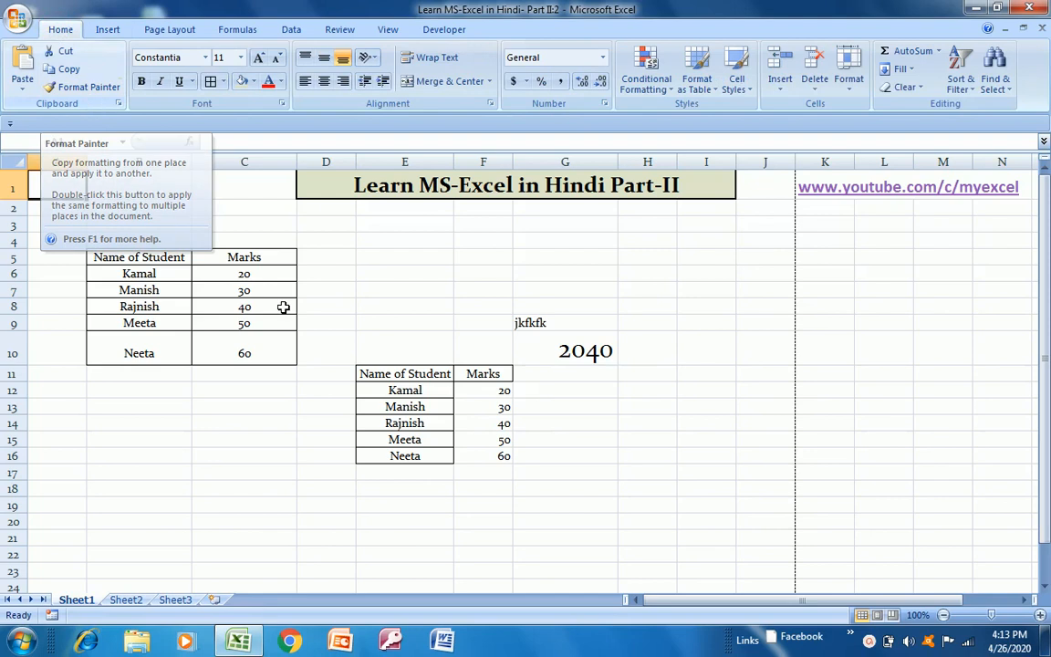
{"action": "left_click", "coordinate": [194, 263]}
{"action": "key", "text": "Right"}
{"action": "key", "text": "Right"}
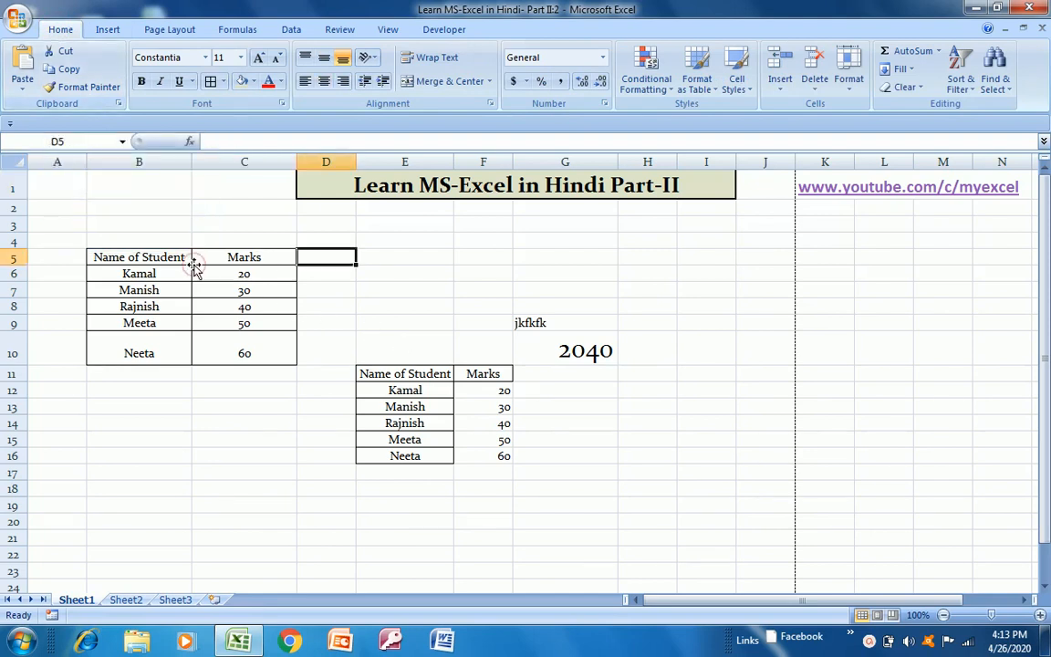
{"action": "key", "text": "Down"}
{"action": "key", "text": "Down"}
{"action": "key", "text": "Down"}
{"action": "key", "text": "Down"}
{"action": "key", "text": "Down"}
{"action": "key", "text": "Down"}
{"action": "key", "text": "Up"}
{"action": "key", "text": "Up"}
{"action": "key", "text": "Right"}
{"action": "key", "text": "Right"}
{"action": "key", "text": "shift+Down"}
{"action": "key", "text": "Delete"}
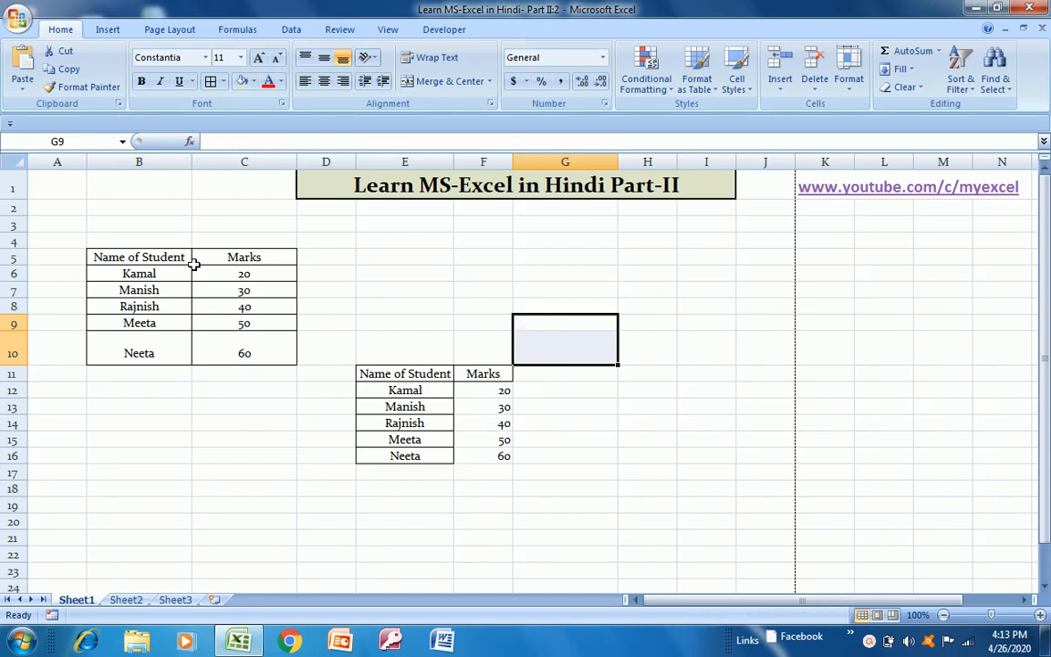
- Fill the first student marks table, B5:C10, with a light pink theme color
{"action": "key", "text": "Down"}
{"action": "key", "text": "Down"}
{"action": "key", "text": "Down"}
{"action": "key", "text": "Up"}
{"action": "key", "text": "Left"}
{"action": "key", "text": "Left"}
{"action": "key", "text": "Left"}
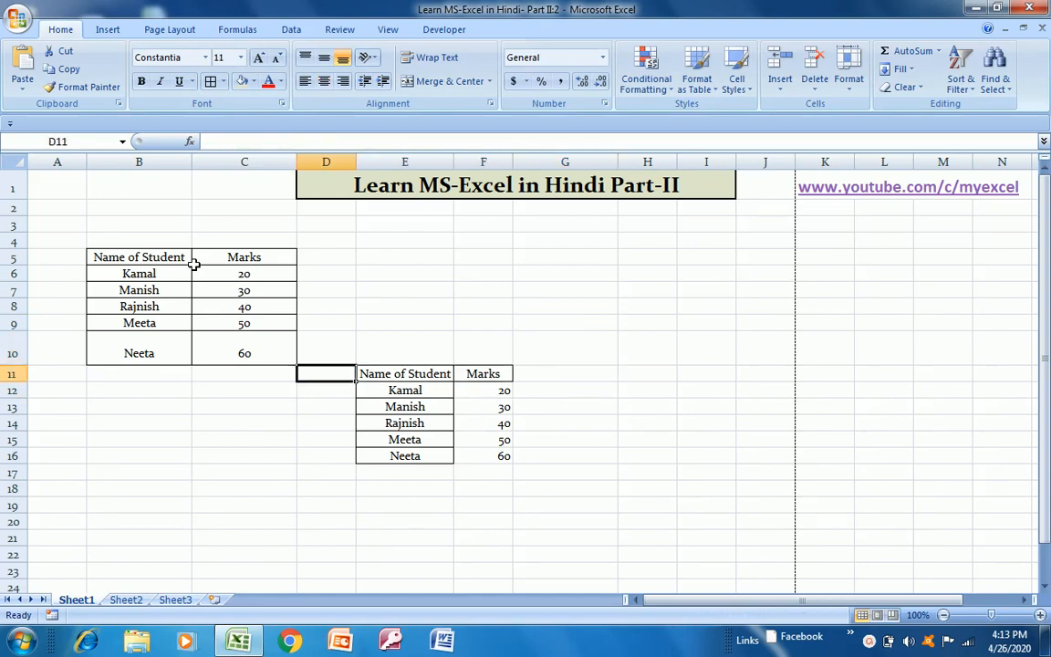
{"action": "key", "text": "Left"}
{"action": "key", "text": "Up"}
{"action": "key", "text": "Up"}
{"action": "key", "text": "Up"}
{"action": "key", "text": "Up"}
{"action": "key", "text": "Up"}
{"action": "key", "text": "Up"}
{"action": "key", "text": "Left"}
{"action": "key", "text": "shift+Right"}
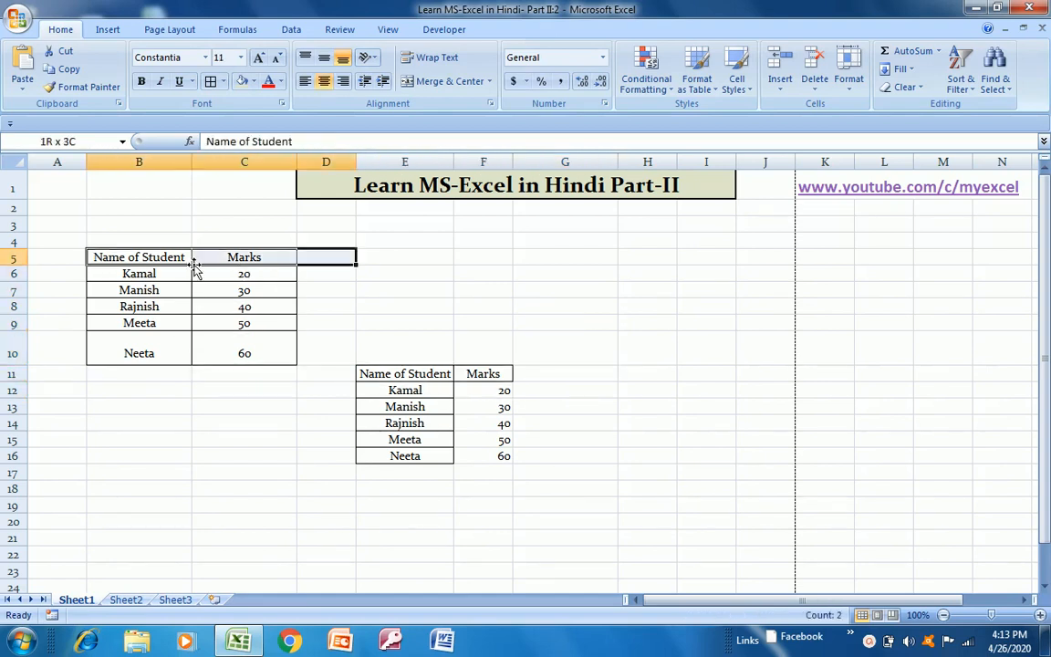
{"action": "key", "text": "shift+Down"}
{"action": "key", "text": "shift+Down"}
{"action": "key", "text": "shift+Down"}
{"action": "key", "text": "shift+Down"}
{"action": "key", "text": "shift+Down"}
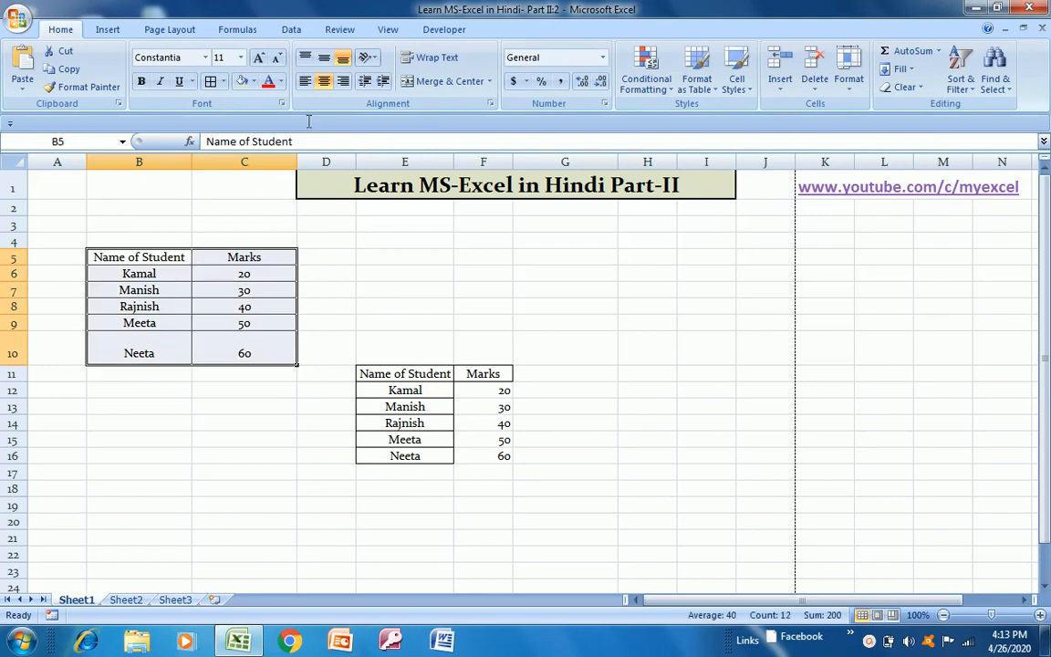
{"action": "left_click", "coordinate": [252, 81]}
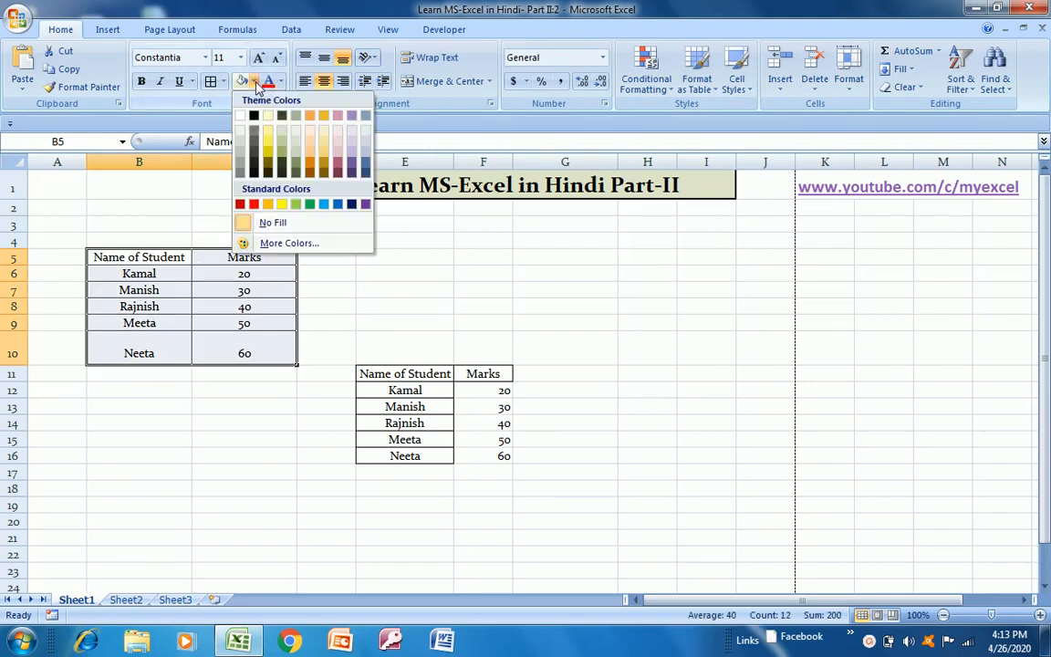
{"action": "left_click", "coordinate": [338, 149]}
- Fill the header cells B5:C5 of the first table with a light olive green
{"action": "left_click", "coordinate": [167, 258]}
{"action": "key", "text": "shift+Right"}
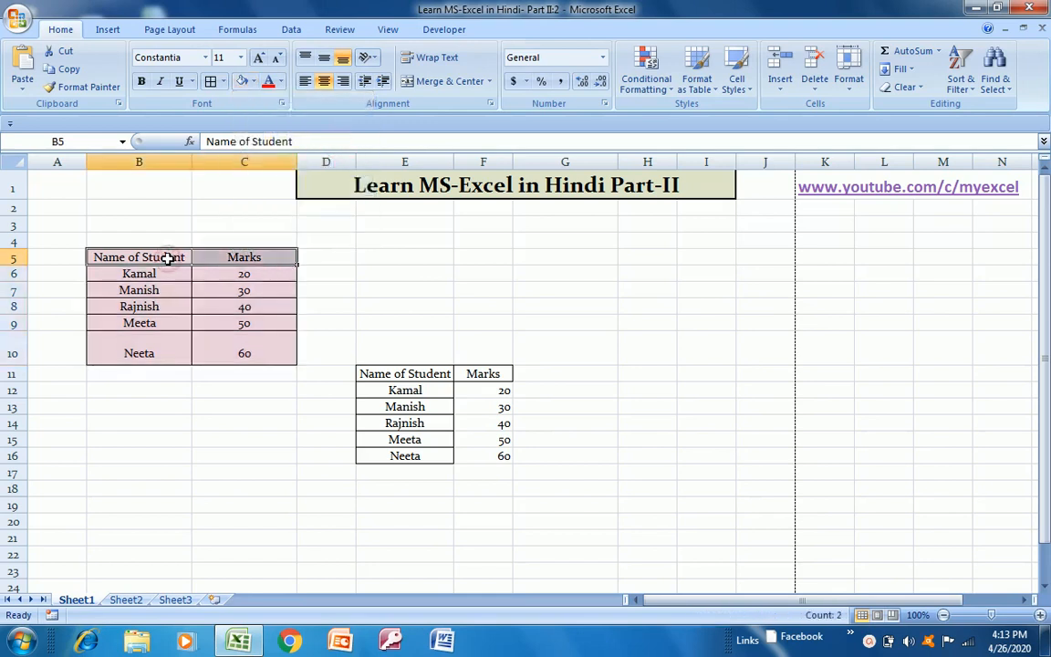
{"action": "left_click", "coordinate": [256, 82]}
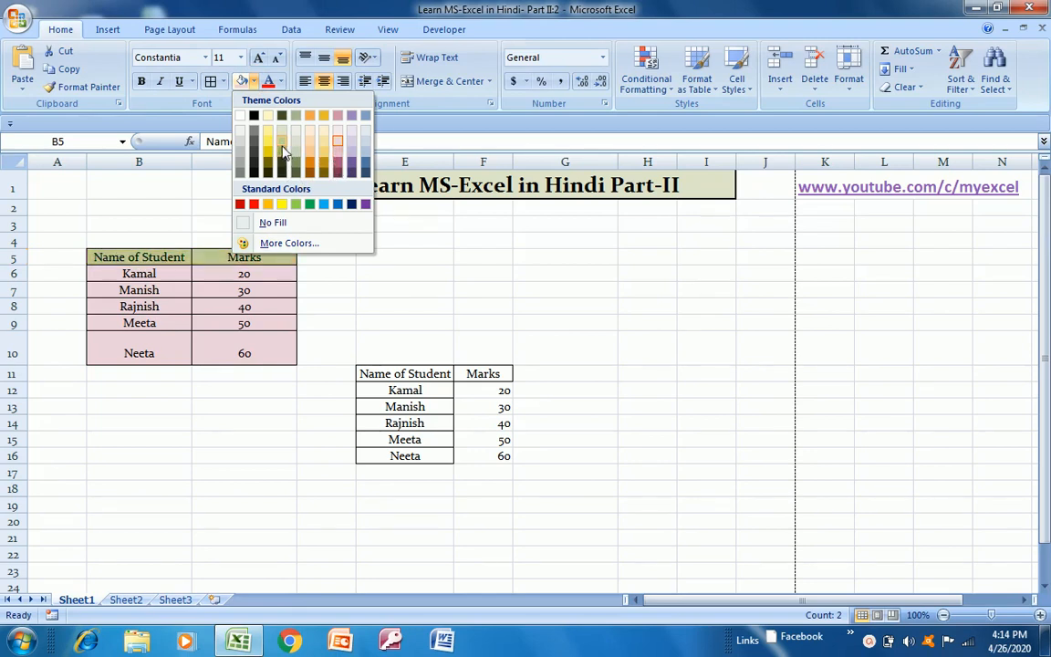
{"action": "left_click", "coordinate": [255, 135]}
- Set the header cells B5:C5 to font size 22 and AutoFit the width of column B
{"action": "left_click", "coordinate": [239, 58]}
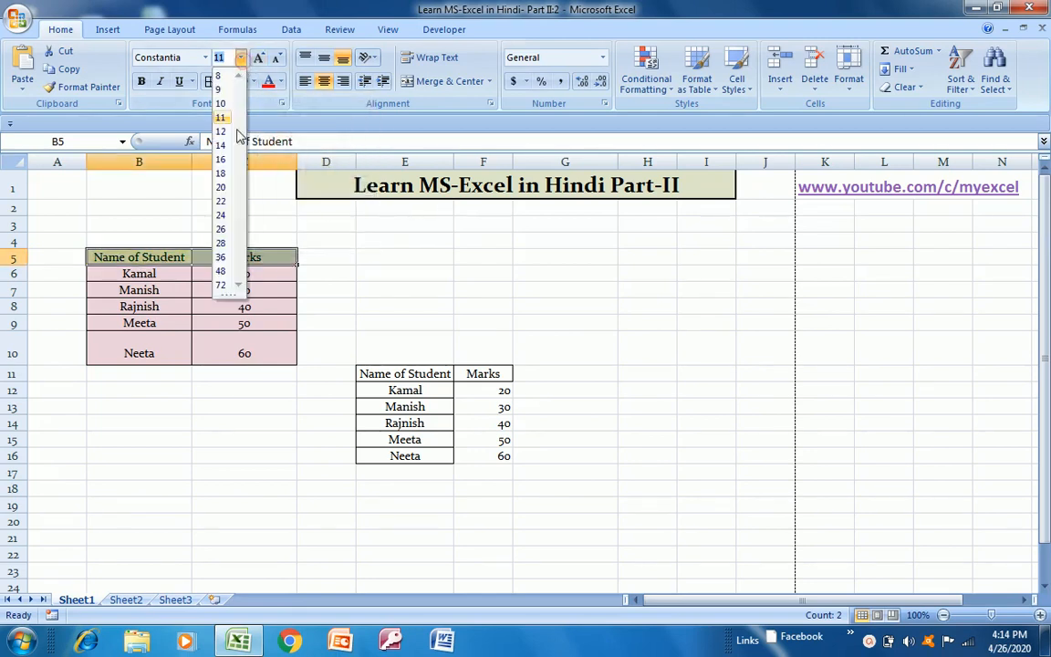
{"action": "left_click", "coordinate": [219, 202]}
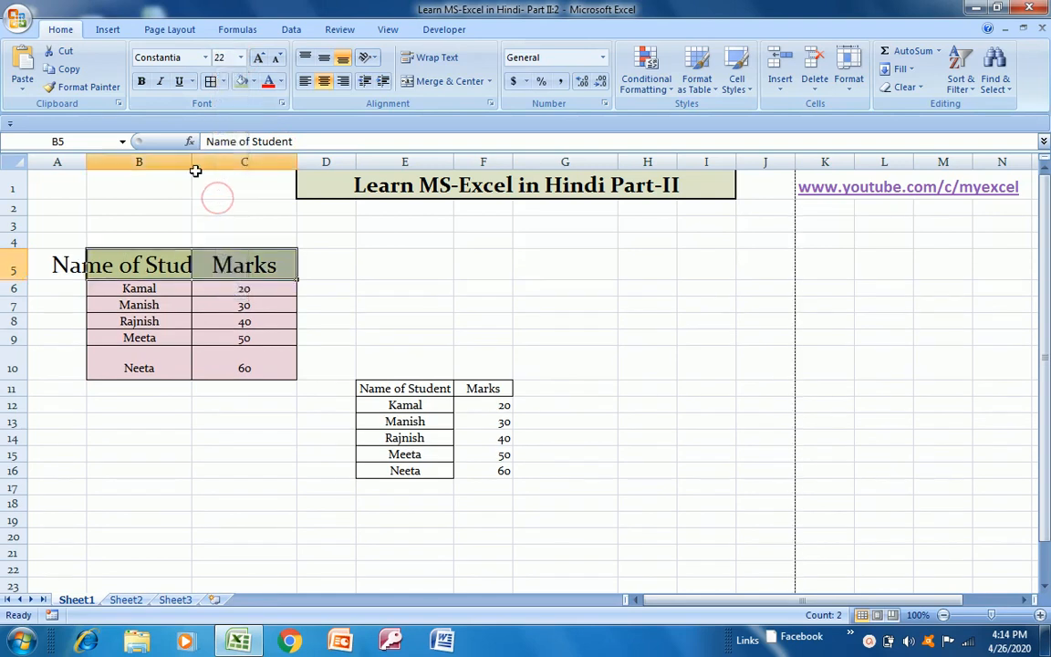
{"action": "double_click", "coordinate": [192, 163]}
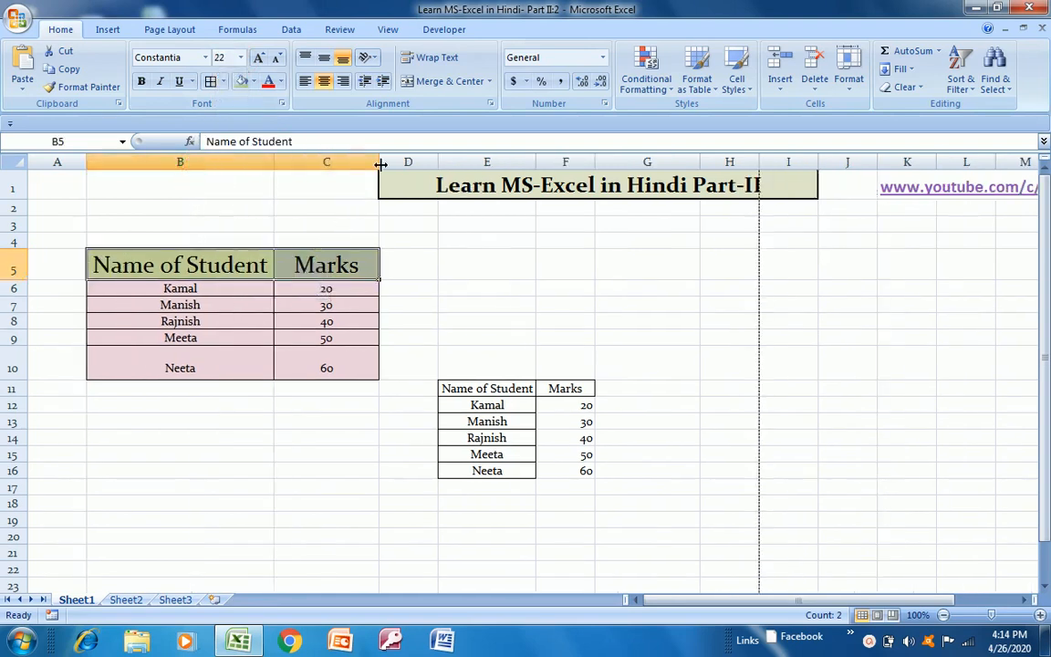
- Make the header text in B5:C5 bold
{"action": "left_click", "coordinate": [315, 264]}
{"action": "key", "text": "Left"}
{"action": "key", "text": "shift+Right"}
{"action": "key", "text": "ctrl+b"}
{"action": "key", "text": "Down"}
{"action": "key", "text": "Up"}
{"action": "key", "text": "shift+Right"}
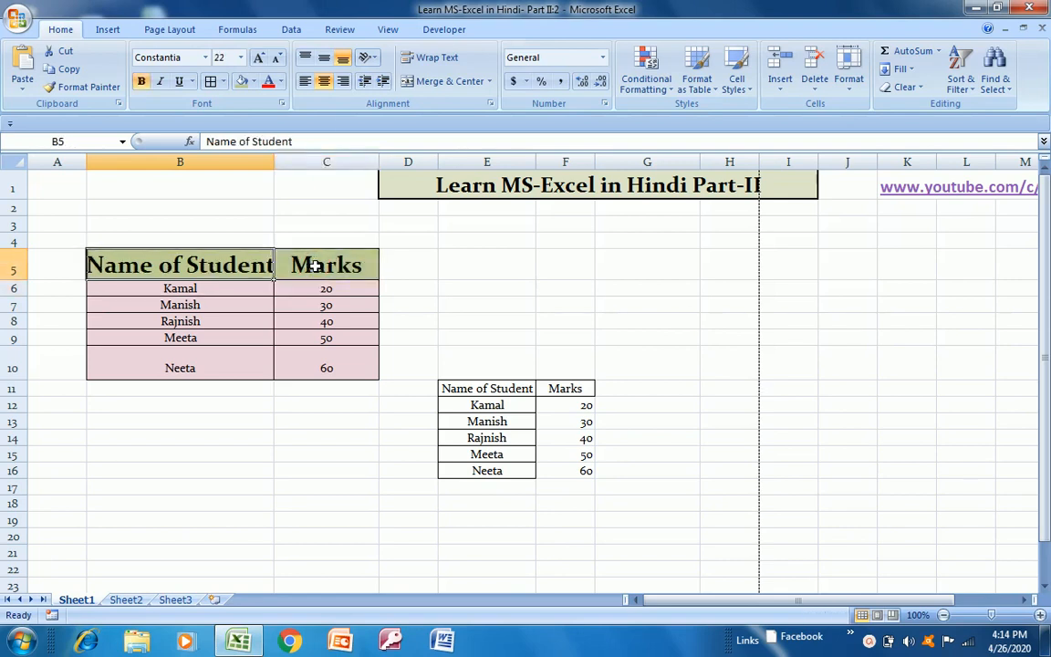
- Check the formula in cell F12, the first mark of the second table
{"action": "key", "text": "Right"}
{"action": "key", "text": "Right"}
{"action": "key", "text": "Right"}
{"action": "key", "text": "Right"}
{"action": "key", "text": "Down"}
{"action": "key", "text": "Down"}
{"action": "key", "text": "Down"}
{"action": "key", "text": "Down"}
{"action": "key", "text": "Down"}
{"action": "key", "text": "Down"}
{"action": "key", "text": "Down"}
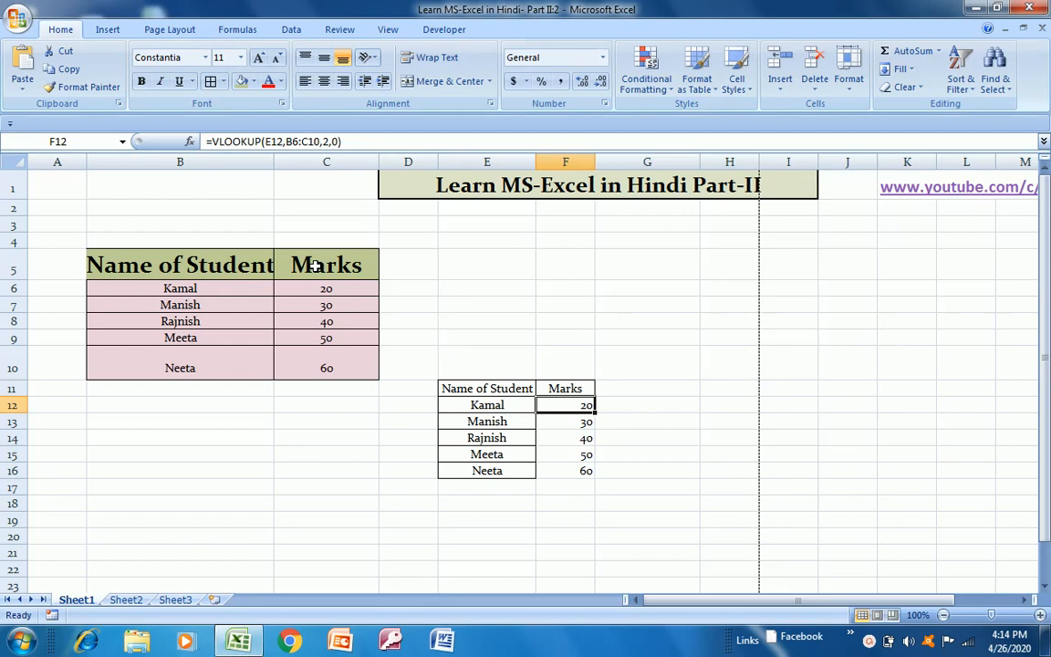
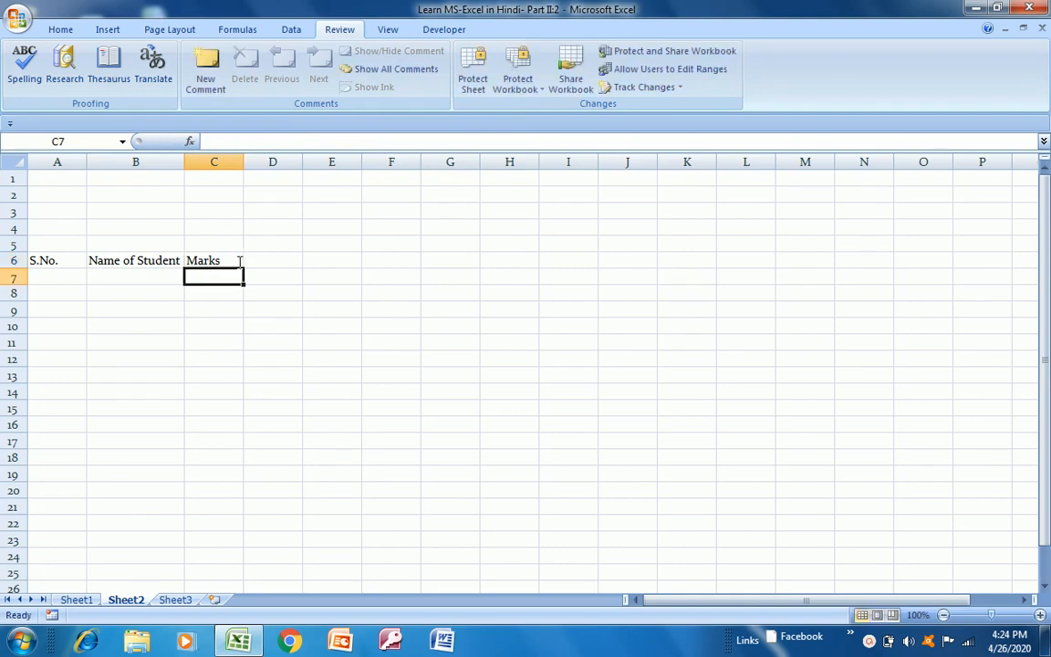
- Enter the first record in row 7 of Sheet2: serial number 1, the student's name and marks of 20
{"action": "type", "text": "1"}
{"action": "key", "text": "Return"}
{"action": "key", "text": "Up"}
{"action": "key", "text": "Right"}
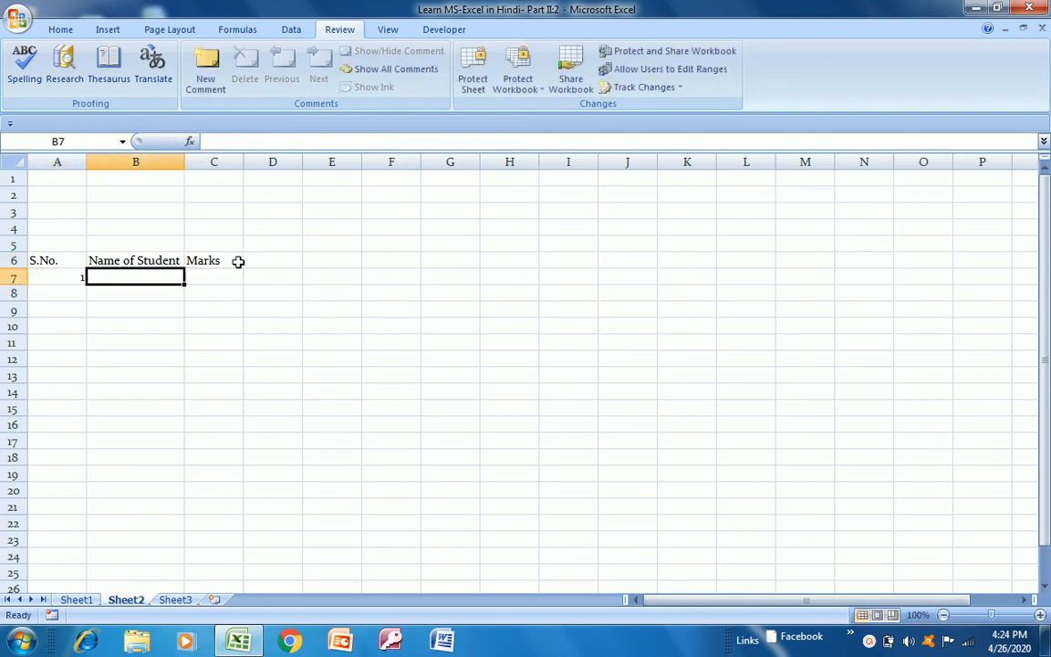
{"action": "type", "text": "Kamal"}
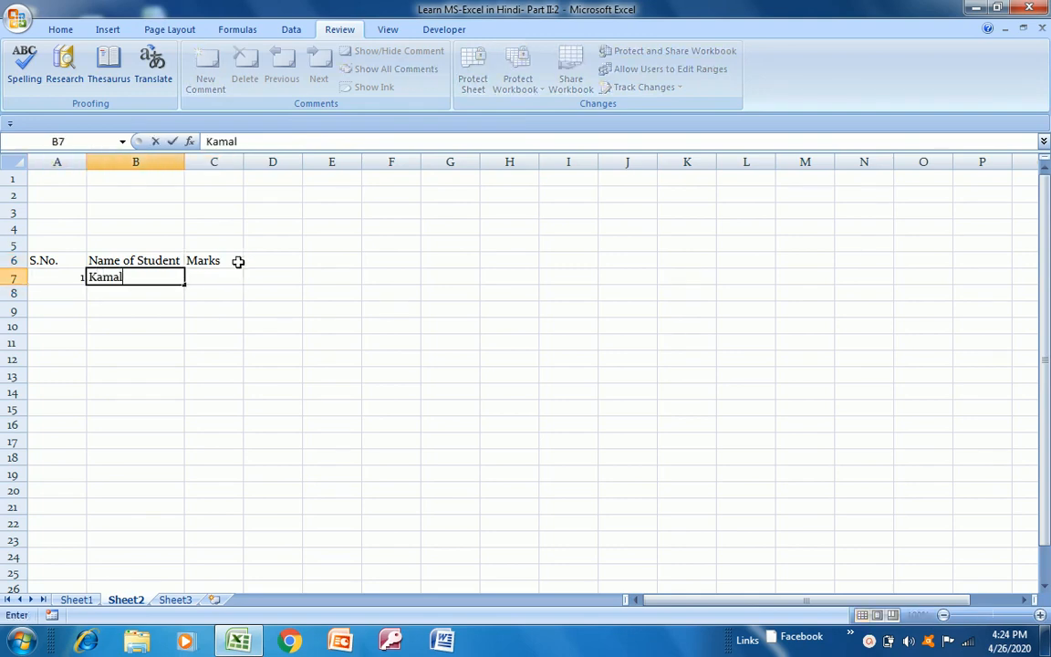
{"action": "key", "text": "Right"}
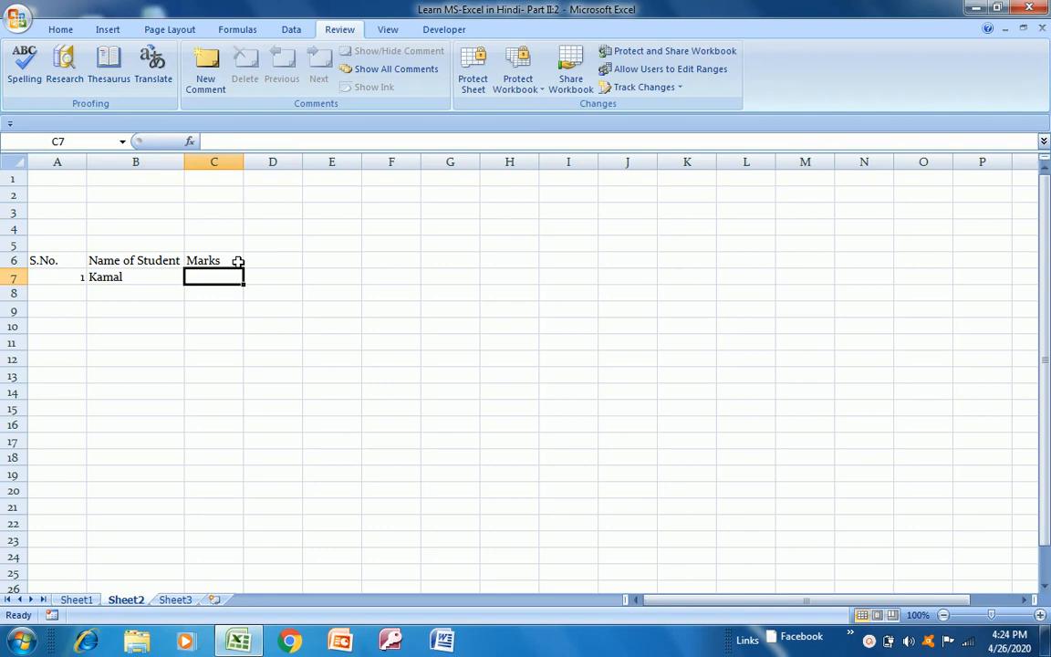
{"action": "type", "text": "2"}
{"action": "key", "text": "Return"}
- Enter serial number 2 in A8 and fill the number series from A7:A8 down to 18 in A24
{"action": "key", "text": "Left"}
{"action": "key", "text": "Left"}
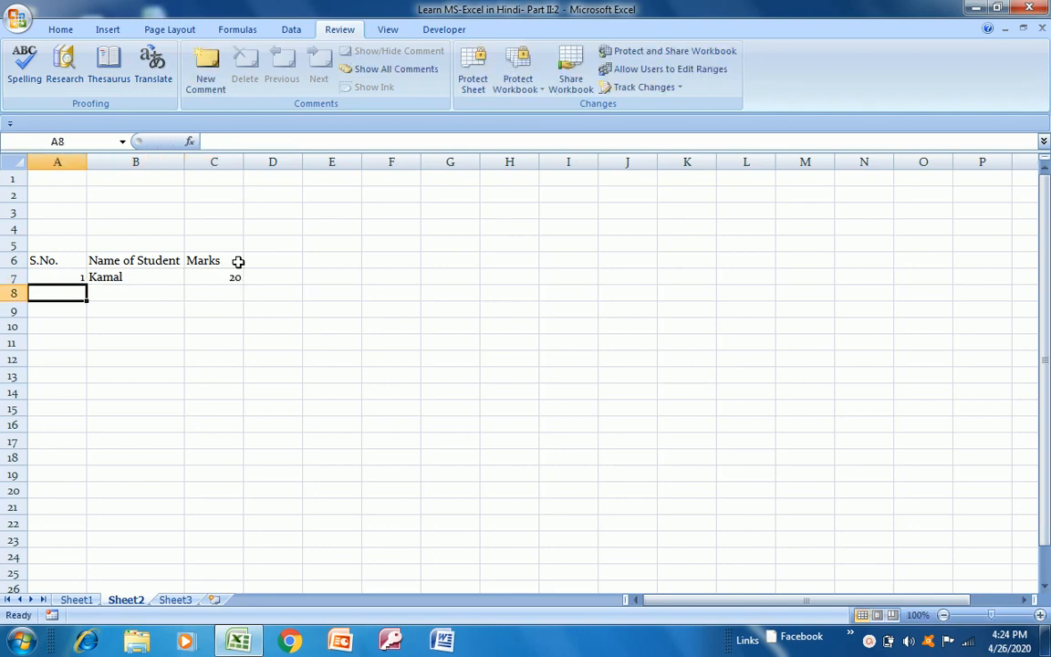
{"action": "type", "text": "2"}
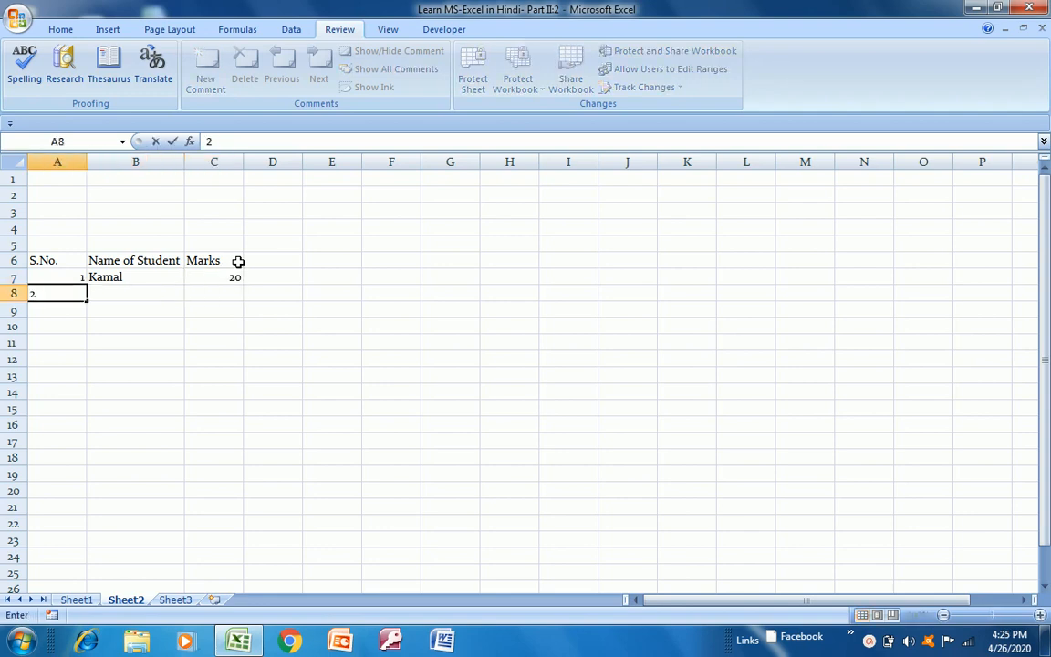
{"action": "key", "text": "Return"}
{"action": "key", "text": "Up"}
{"action": "key", "text": "Up"}
{"action": "key", "text": "shift+Down"}
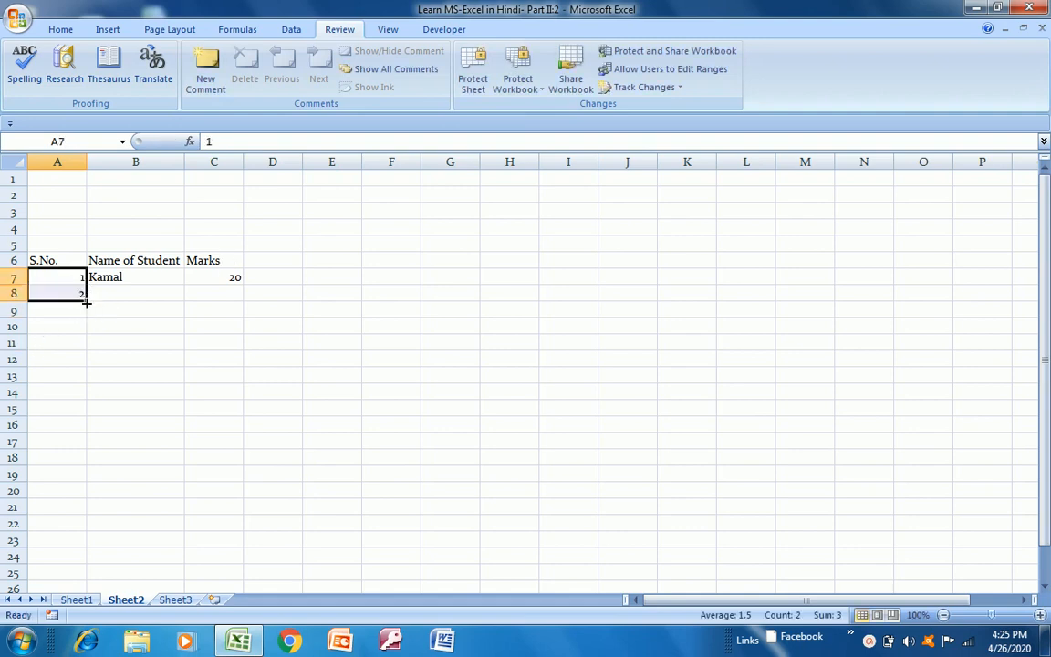
{"action": "left_click_drag", "start_coordinate": [86, 302], "coordinate": [70, 556]}
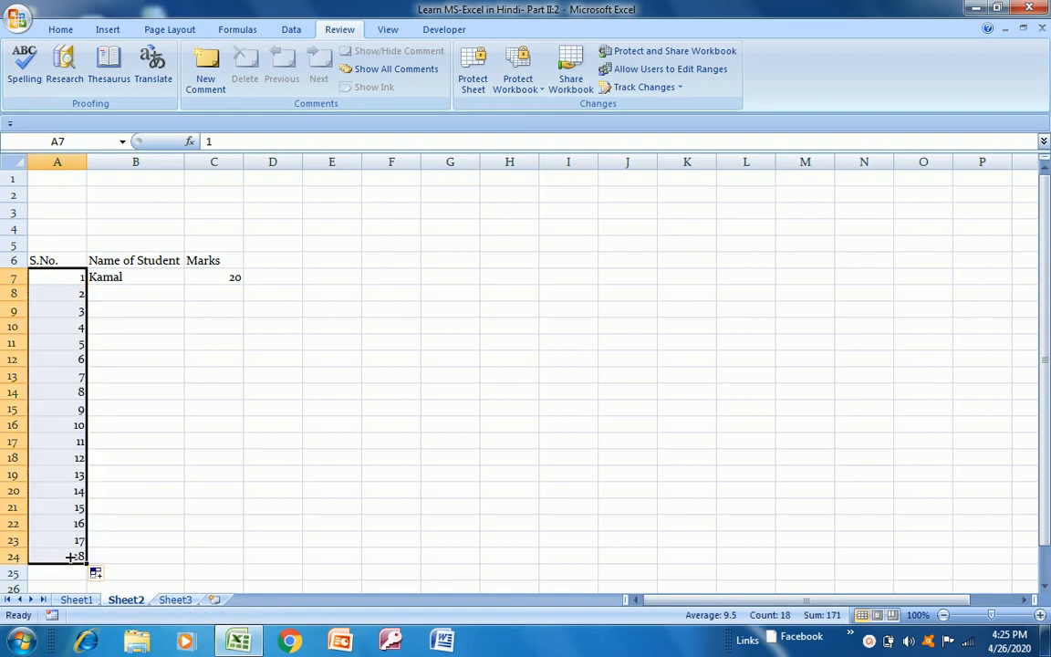
- Enter marks of 30 in C8 and fill the number series from C7:C8 down to C24
{"action": "left_click", "coordinate": [136, 282]}
{"action": "left_click", "coordinate": [225, 282]}
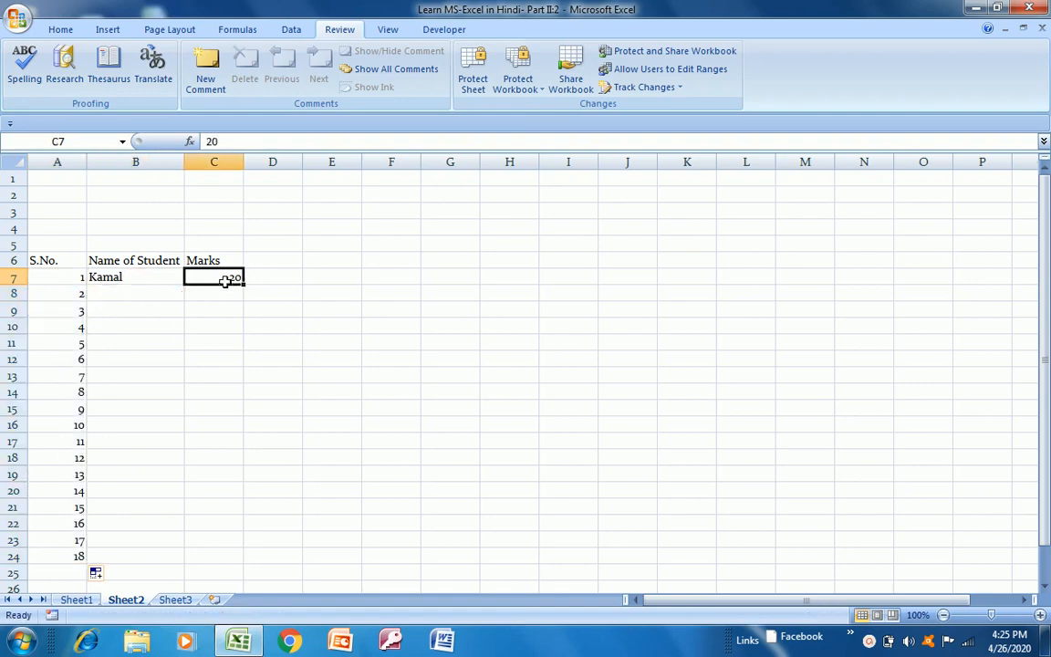
{"action": "key", "text": "Down"}
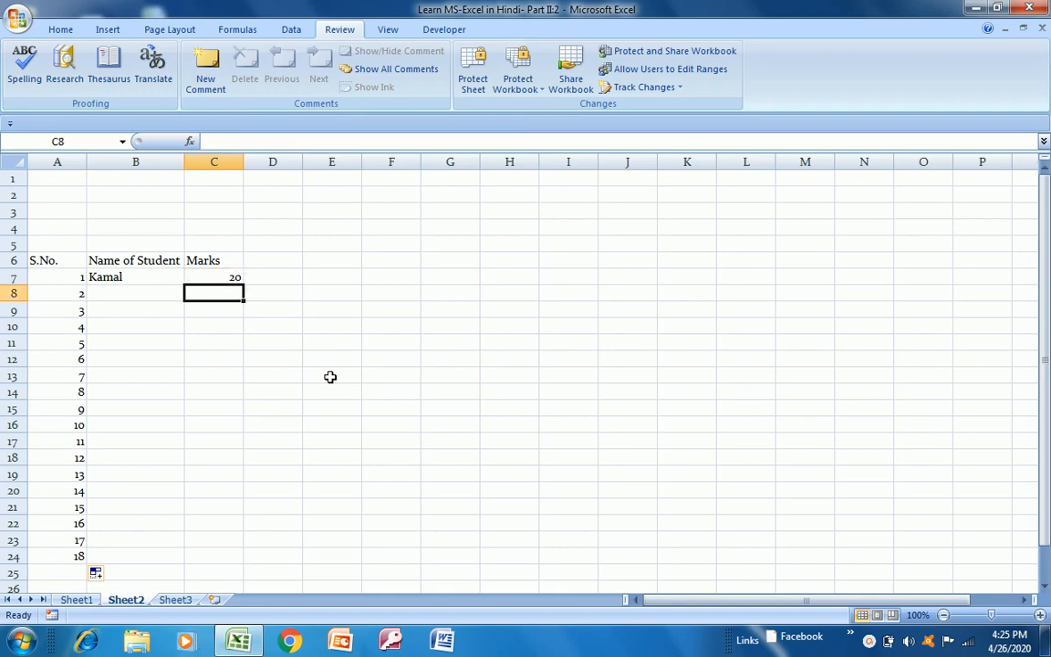
{"action": "type", "text": "30"}
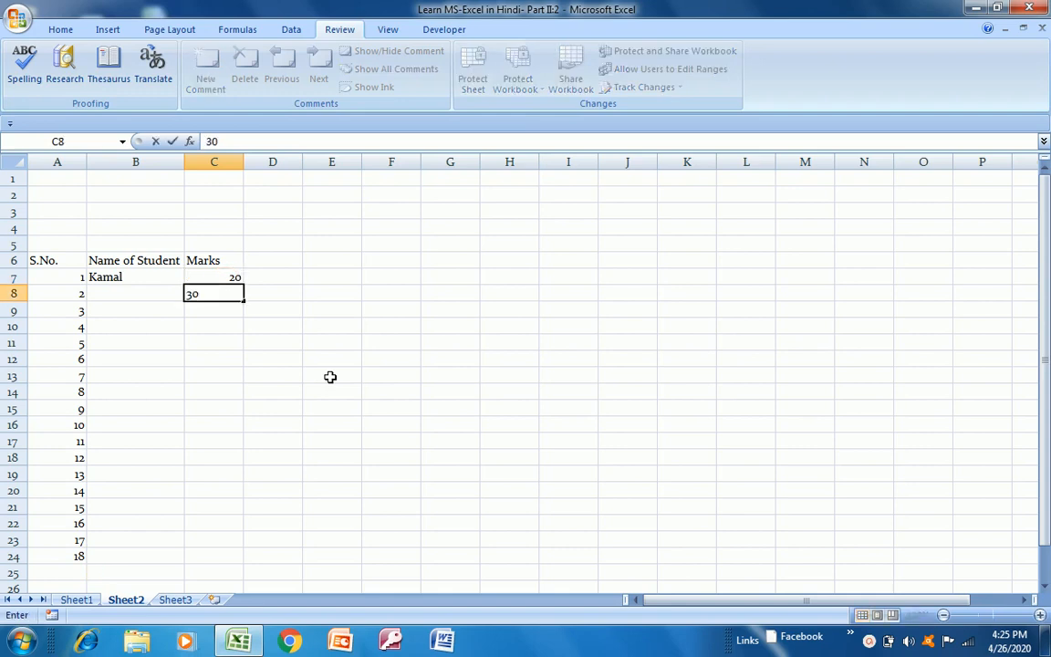
{"action": "key", "text": "Return"}
{"action": "key", "text": "Up"}
{"action": "key", "text": "Up"}
{"action": "key", "text": "shift+Down"}
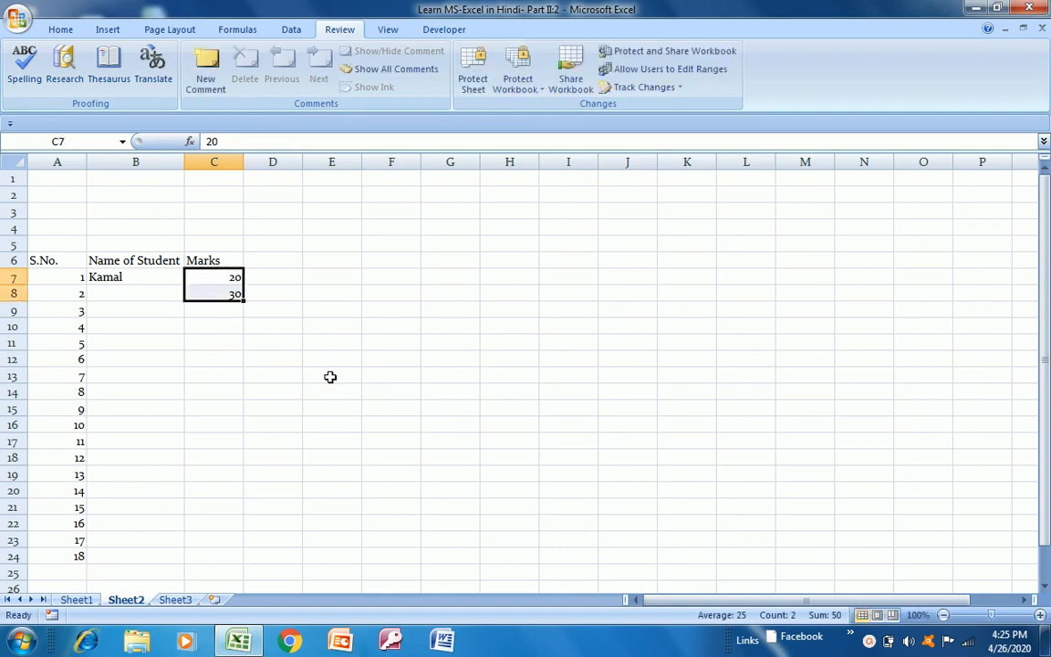
{"action": "left_click_drag", "start_coordinate": [246, 301], "coordinate": [226, 557]}
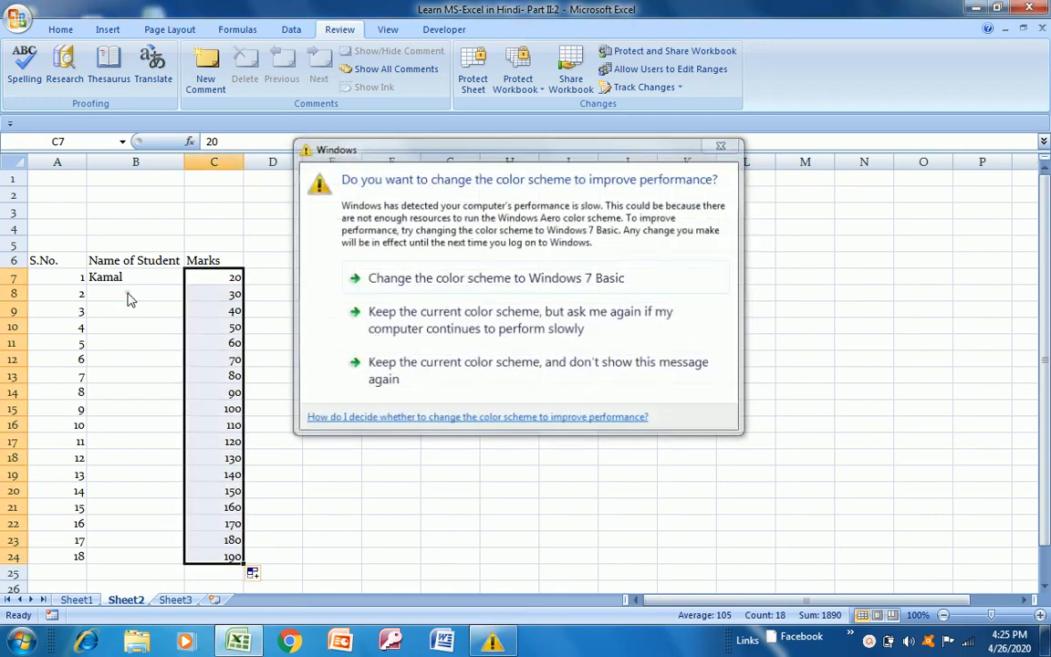
- Enter A and B in B7:B8 and try filling them down the student name column to B24
{"action": "left_click", "coordinate": [133, 288]}
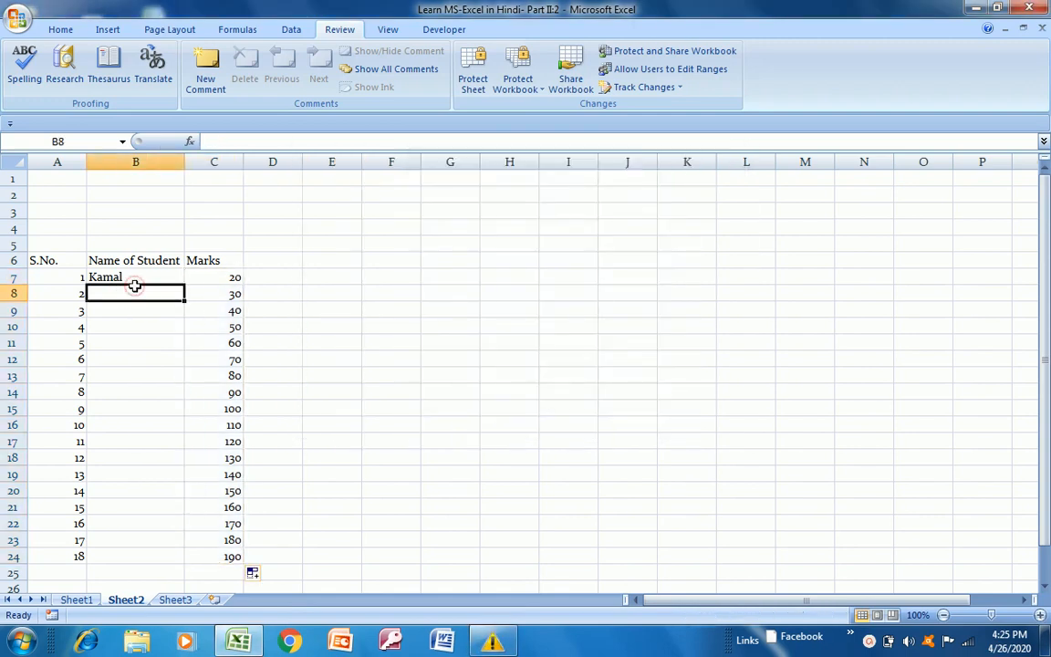
{"action": "key", "text": "Up"}
{"action": "type", "text": "A"}
{"action": "key", "text": "Return"}
{"action": "type", "text": "B"}
{"action": "key", "text": "Up"}
{"action": "key", "text": "shift+Down"}
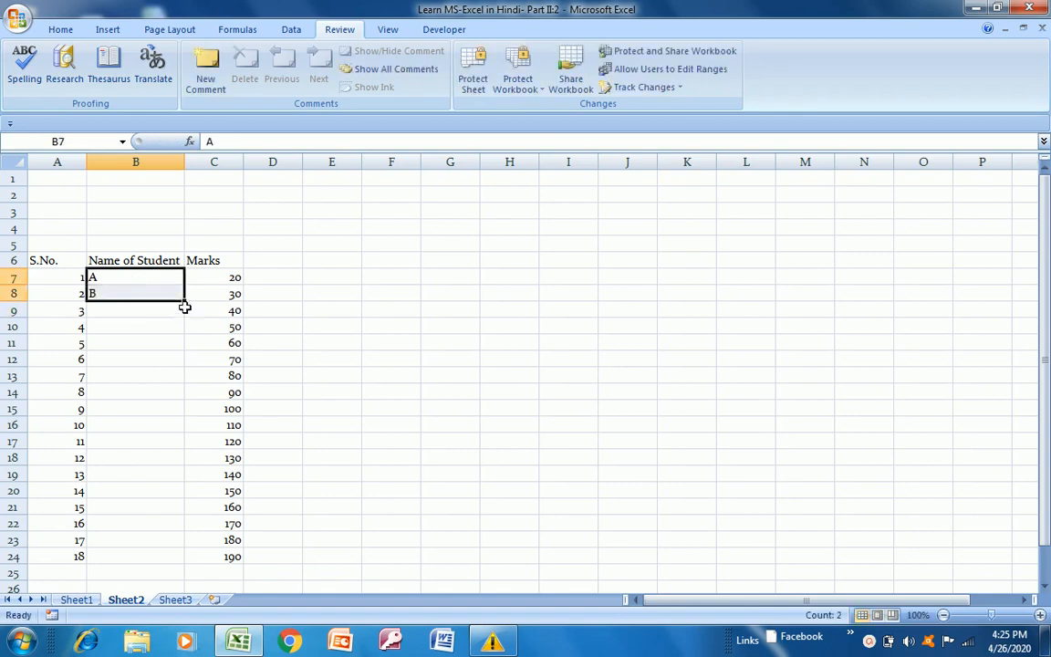
{"action": "left_click_drag", "start_coordinate": [184, 304], "coordinate": [170, 562]}
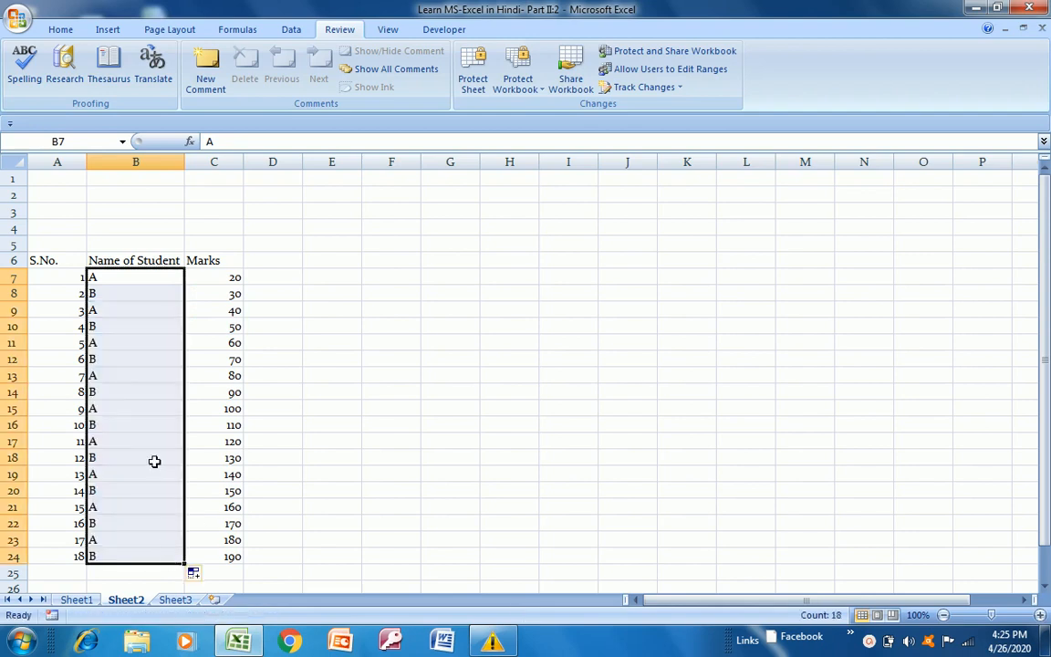
{"action": "key", "text": "ctrl+z"}
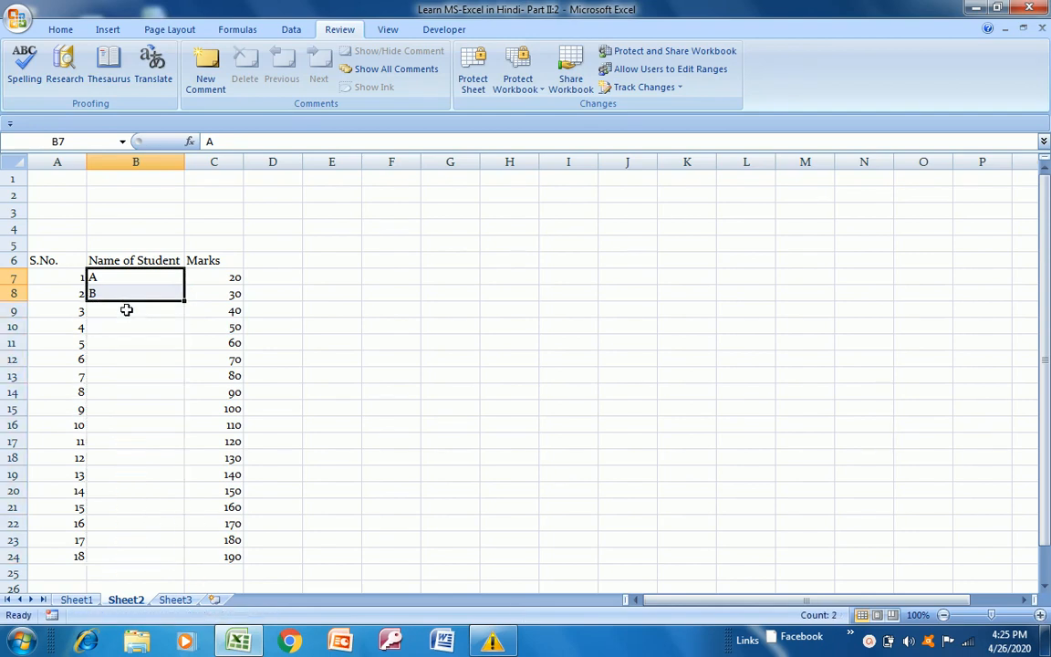
- Enter four student names in B7:B10, replacing the placeholder letters
{"action": "left_click", "coordinate": [105, 292]}
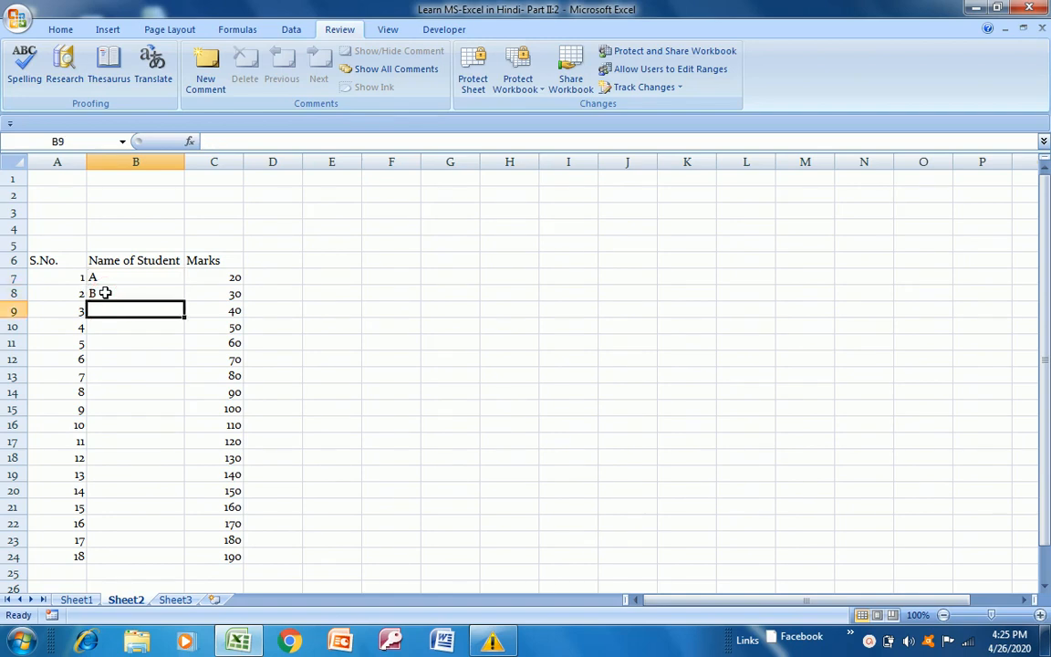
{"action": "key", "text": "Up"}
{"action": "key", "text": "shift+Down"}
{"action": "type", "text": "Ka"}
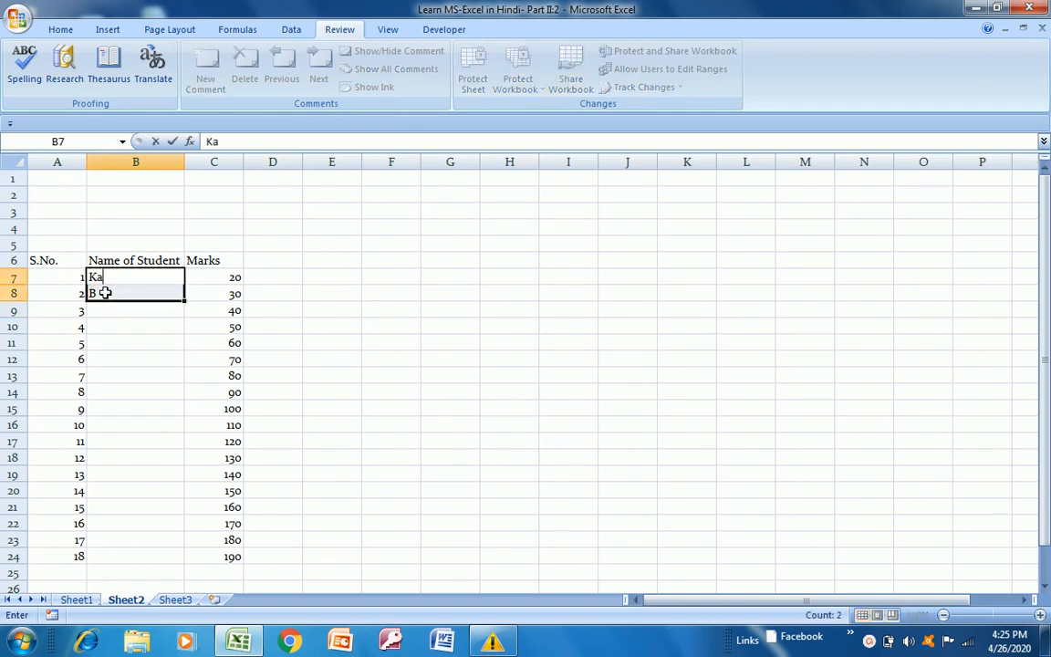
{"action": "type", "text": "mlesh"}
{"action": "key", "text": "Return"}
{"action": "type", "text": "Mani"}
{"action": "key", "text": "Up"}
{"action": "key", "text": "Up"}
{"action": "key", "text": "Down"}
{"action": "key", "text": "Down"}
{"action": "key", "text": "Down"}
{"action": "type", "text": "Mano"}
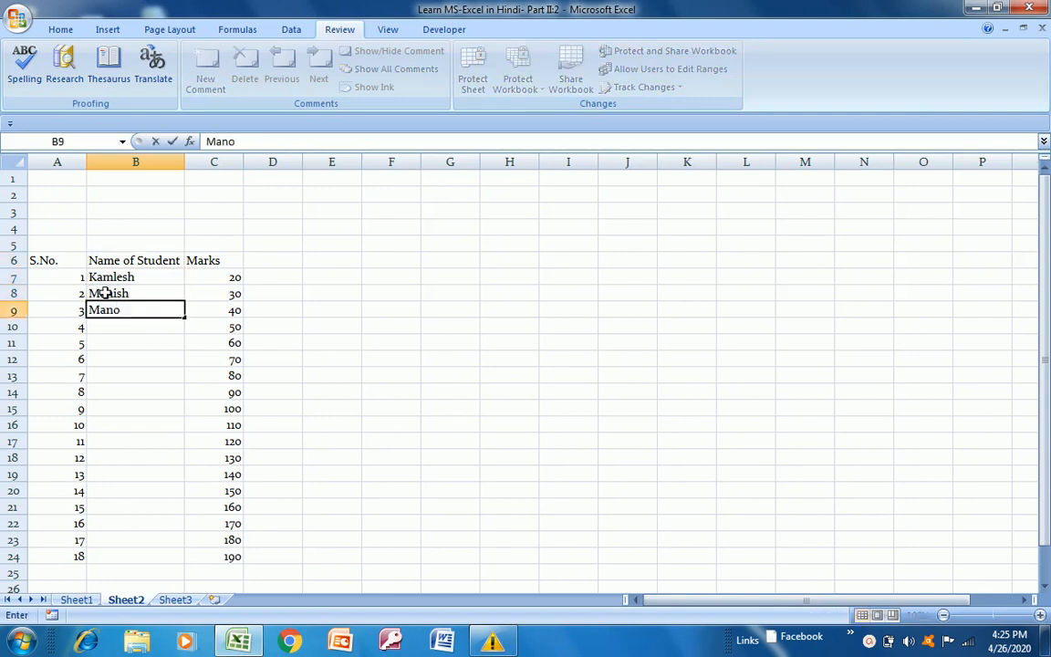
{"action": "type", "text": "j"}
{"action": "key", "text": "Return"}
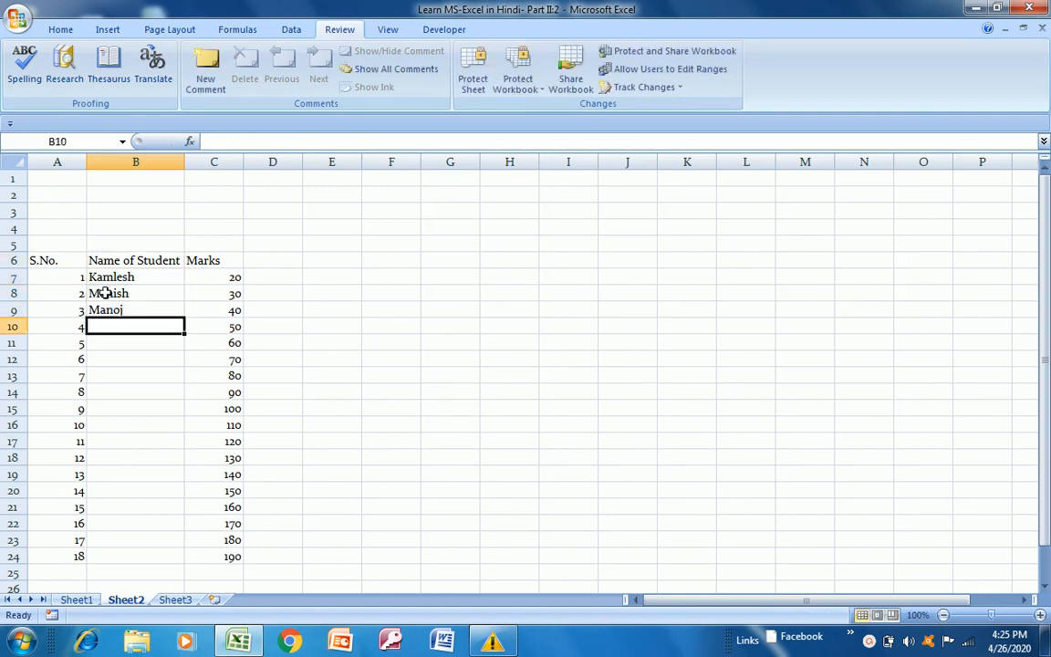
{"action": "type", "text": "Sukhla"}
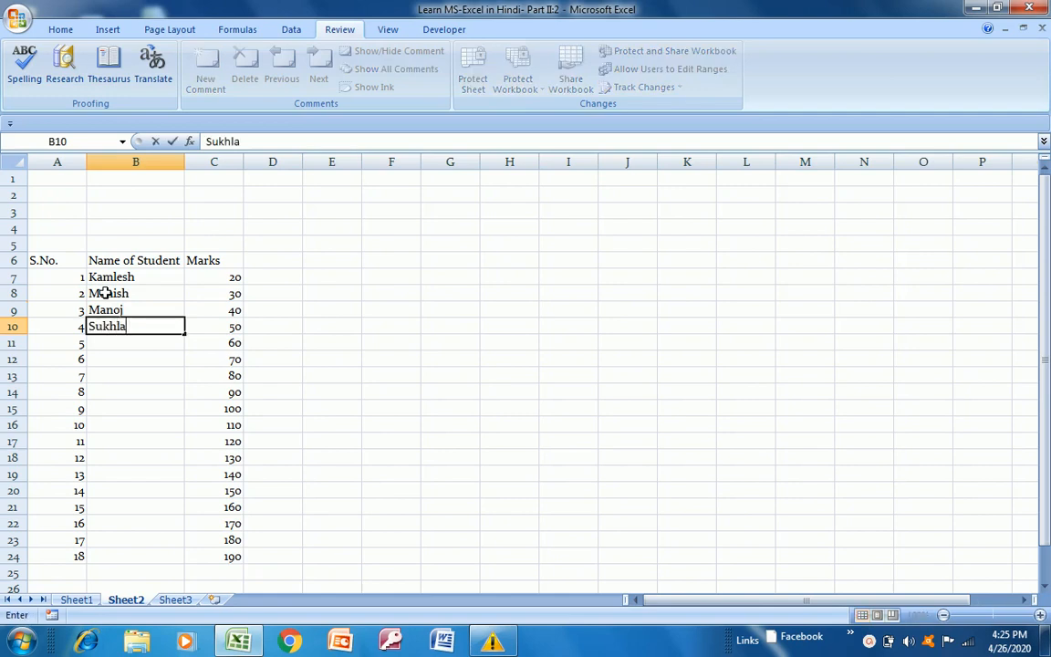
{"action": "key", "text": "Return"}
- Copy the three student names in B8:B10 and paste them starting at B11
{"action": "key", "text": "Up"}
{"action": "key", "text": "Up"}
{"action": "key", "text": "Up"}
{"action": "key", "text": "shift+Down"}
{"action": "key", "text": "shift+Down"}
{"action": "key", "text": "ctrl+c"}
{"action": "key", "text": "Down"}
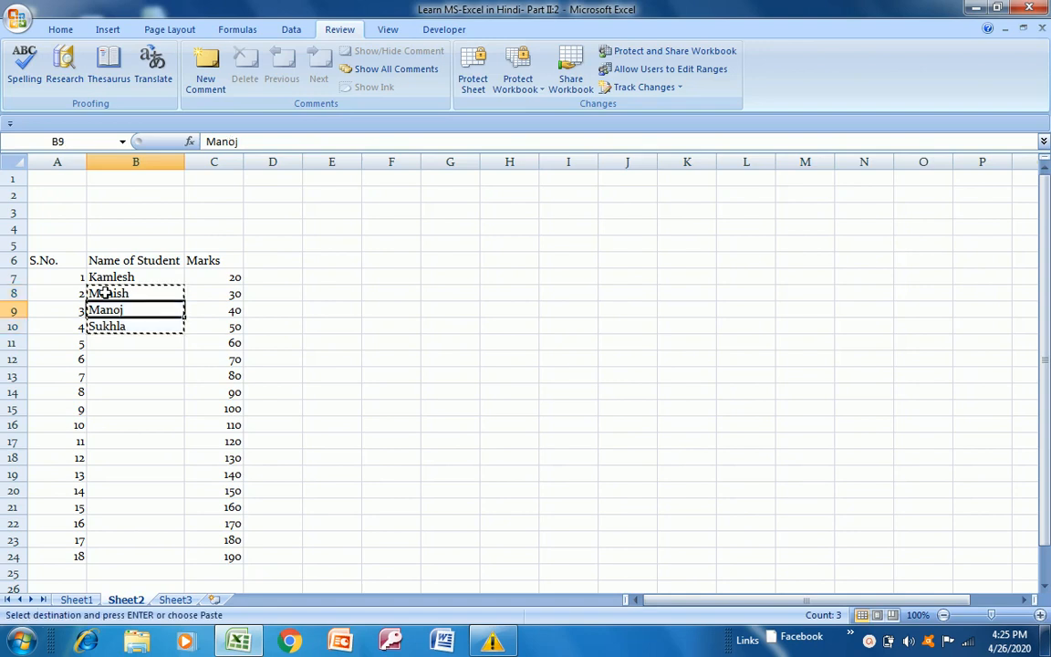
{"action": "key", "text": "Down"}
{"action": "key", "text": "Down"}
{"action": "key", "text": "shift+Down"}
{"action": "key", "text": "shift+Down"}
{"action": "key", "text": "shift+Down"}
{"action": "key", "text": "shift+Down"}
{"action": "key", "text": "shift+Down"}
{"action": "key", "text": "shift+Down"}
{"action": "key", "text": "shift+Down"}
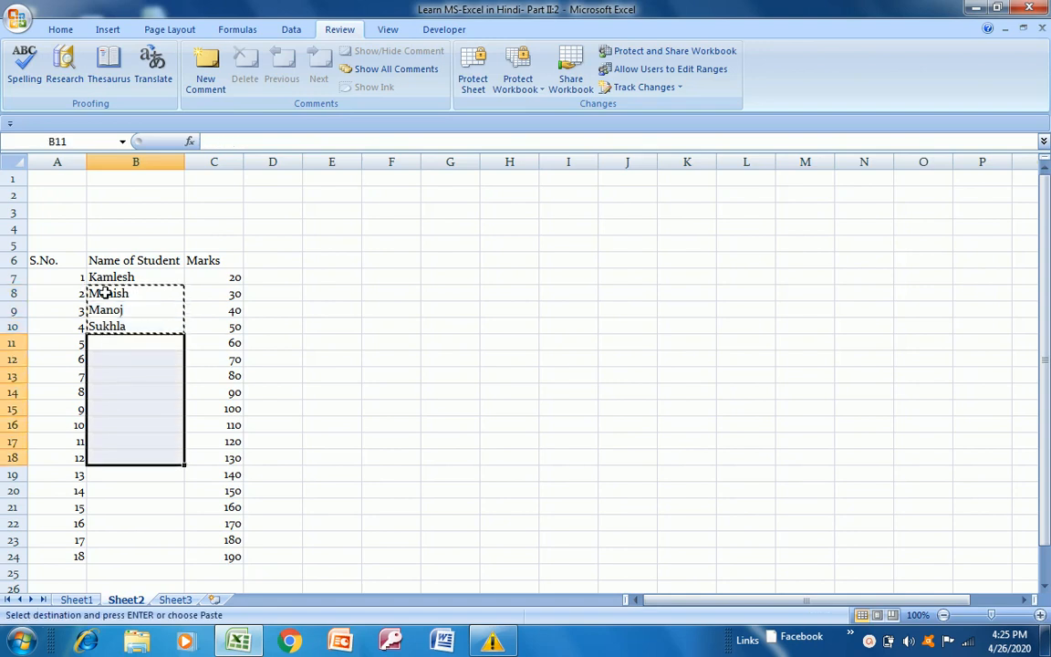
{"action": "key", "text": "ctrl+v"}
- Copy the four student names in B10:B13 and paste them into B14:B17
{"action": "key", "text": "Down"}
{"action": "key", "text": "Down"}
{"action": "key", "text": "Up"}
{"action": "key", "text": "Up"}
{"action": "key", "text": "Up"}
{"action": "key", "text": "shift+Down"}
{"action": "key", "text": "shift+Down"}
{"action": "key", "text": "shift+Down"}
{"action": "key", "text": "ctrl+c"}
{"action": "key", "text": "Down"}
{"action": "key", "text": "Down"}
{"action": "key", "text": "Down"}
{"action": "key", "text": "Down"}
{"action": "key", "text": "shift+Down"}
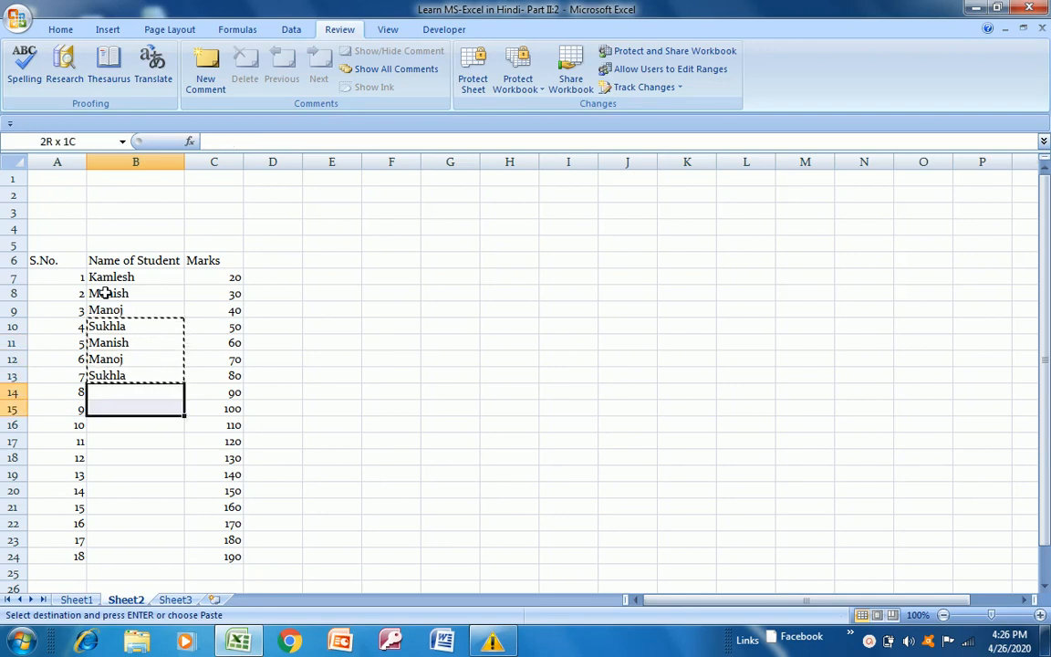
{"action": "key", "text": "shift+Down"}
{"action": "key", "text": "shift+Down"}
{"action": "key", "text": "ctrl+v"}
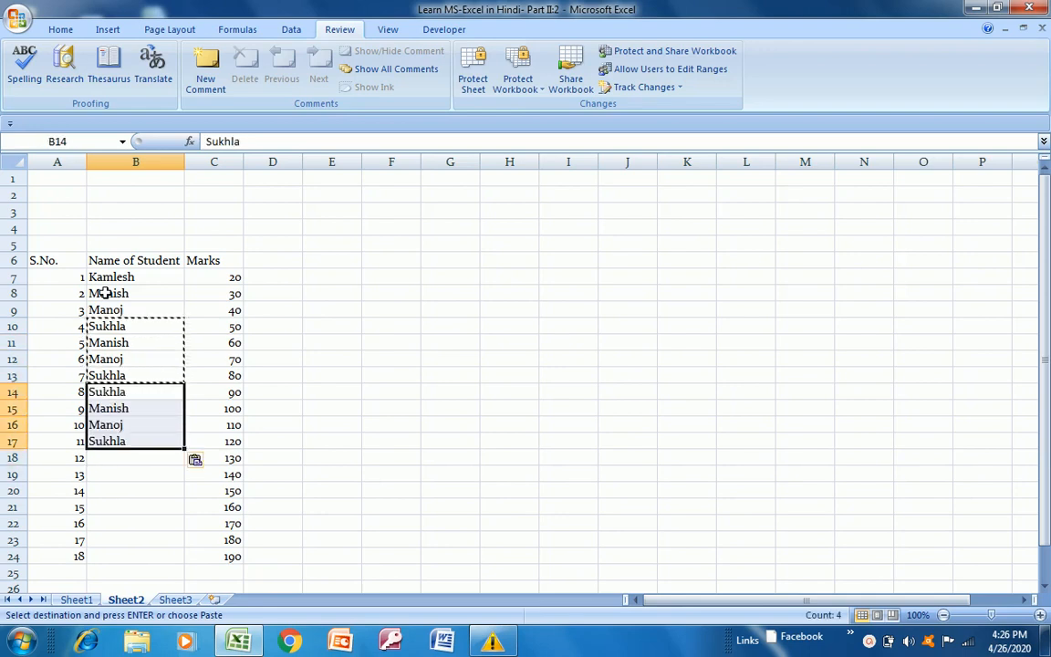
{"action": "key", "text": "Escape"}
- Copy the student names in B10:B13 again and paste them starting at B18
{"action": "key", "text": "Up"}
{"action": "key", "text": "Up"}
{"action": "key", "text": "Up"}
{"action": "key", "text": "Up"}
{"action": "key", "text": "shift+Down"}
{"action": "key", "text": "shift+Down"}
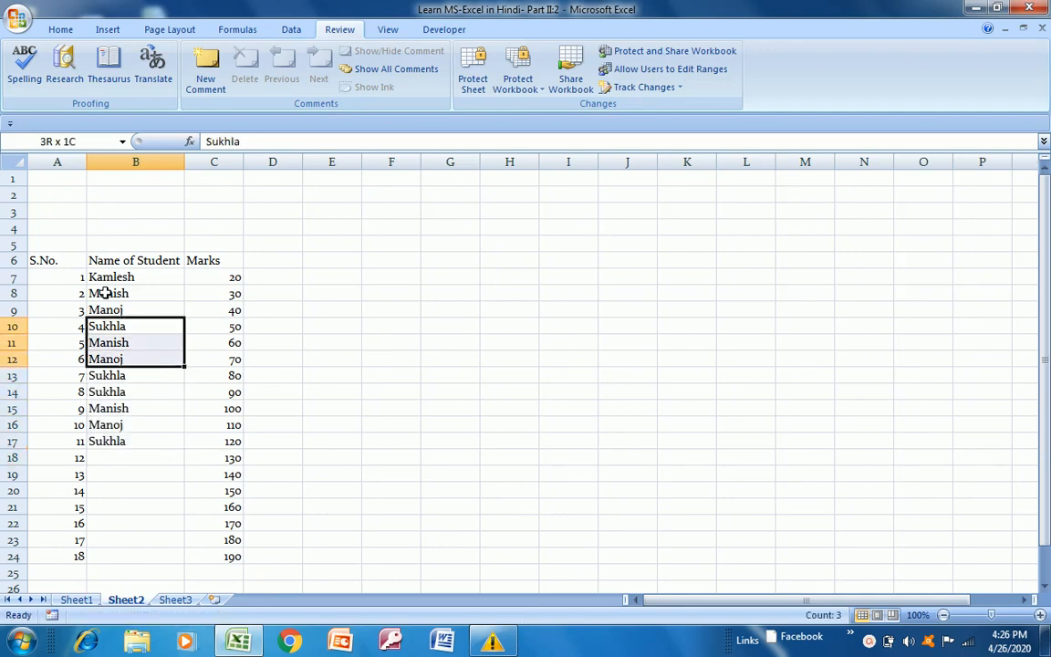
{"action": "key", "text": "shift+Down"}
{"action": "key", "text": "ctrl+c"}
{"action": "key", "text": "Down"}
{"action": "key", "text": "Down"}
{"action": "key", "text": "Down"}
{"action": "key", "text": "Down"}
{"action": "key", "text": "Down"}
{"action": "key", "text": "Down"}
{"action": "key", "text": "Down"}
{"action": "key", "text": "Down"}
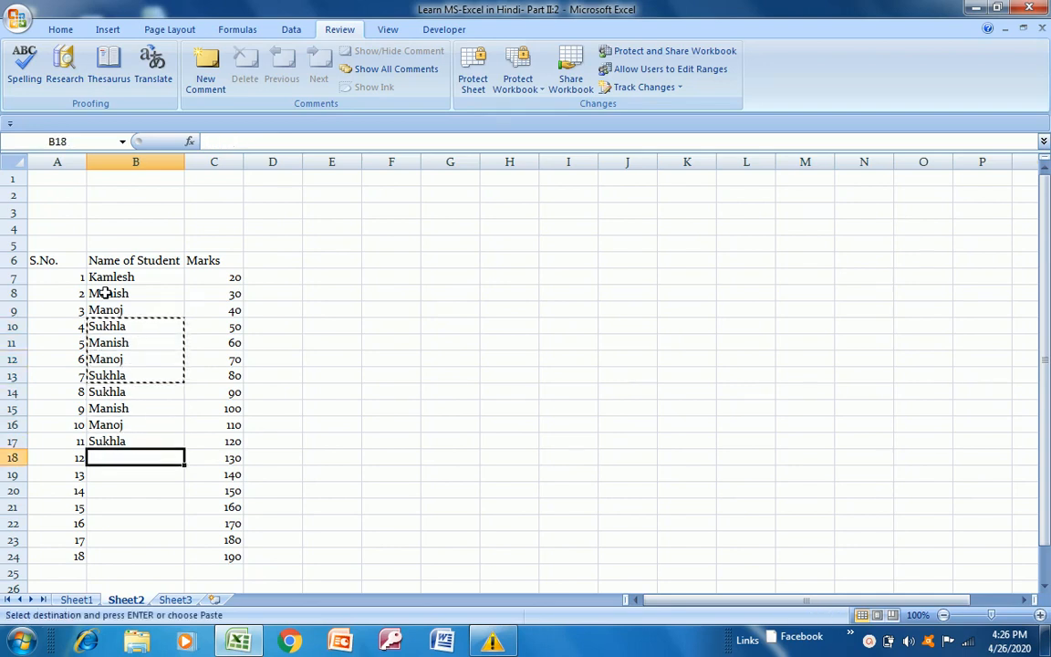
{"action": "key", "text": "ctrl+v"}
{"action": "key", "text": "Down"}
{"action": "key", "text": "Down"}
{"action": "key", "text": "Down"}
{"action": "key", "text": "Up"}
{"action": "key", "text": "Up"}
{"action": "key", "text": "Up"}
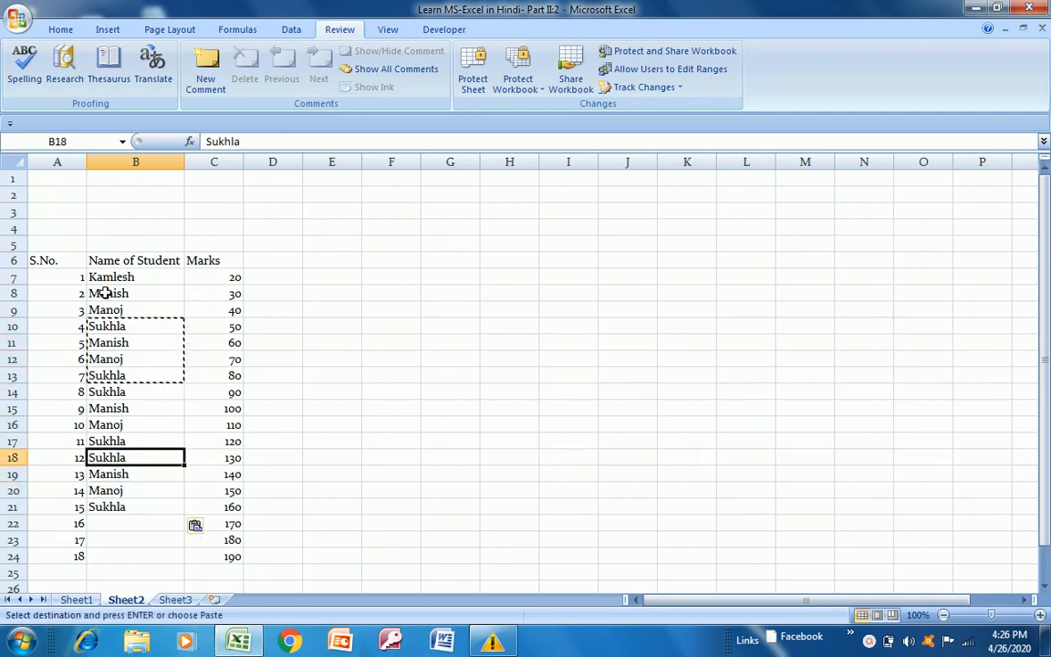
{"action": "key", "text": "Escape"}
- Copy the seven student names in B7:B13 and paste them starting at B22
{"action": "key", "text": "Up"}
{"action": "key", "text": "Up"}
{"action": "key", "text": "Up"}
{"action": "key", "text": "Up"}
{"action": "key", "text": "Up"}
{"action": "key", "text": "Up"}
{"action": "key", "text": "Up"}
{"action": "key", "text": "Up"}
{"action": "key", "text": "Up"}
{"action": "key", "text": "Up"}
{"action": "key", "text": "Up"}
{"action": "key", "text": "shift+Down"}
{"action": "key", "text": "shift+Down"}
{"action": "key", "text": "shift+Down"}
{"action": "key", "text": "shift+Down"}
{"action": "key", "text": "shift+Down"}
{"action": "key", "text": "shift+Down"}
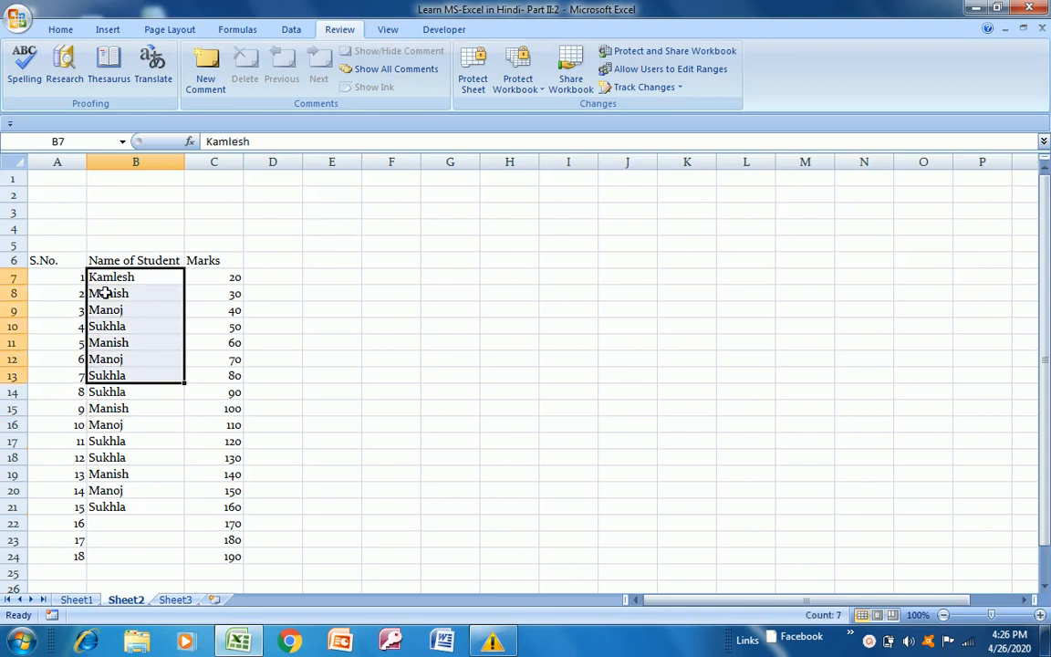
{"action": "key", "text": "ctrl+c"}
{"action": "key", "text": "Down"}
{"action": "key", "text": "Down"}
{"action": "key", "text": "Down"}
{"action": "key", "text": "Down"}
{"action": "key", "text": "Down"}
{"action": "key", "text": "Down"}
{"action": "key", "text": "Down"}
{"action": "key", "text": "Down"}
{"action": "key", "text": "Down"}
{"action": "key", "text": "Down"}
{"action": "key", "text": "Down"}
{"action": "key", "text": "Down"}
{"action": "key", "text": "Down"}
{"action": "key", "text": "Down"}
{"action": "key", "text": "Down"}
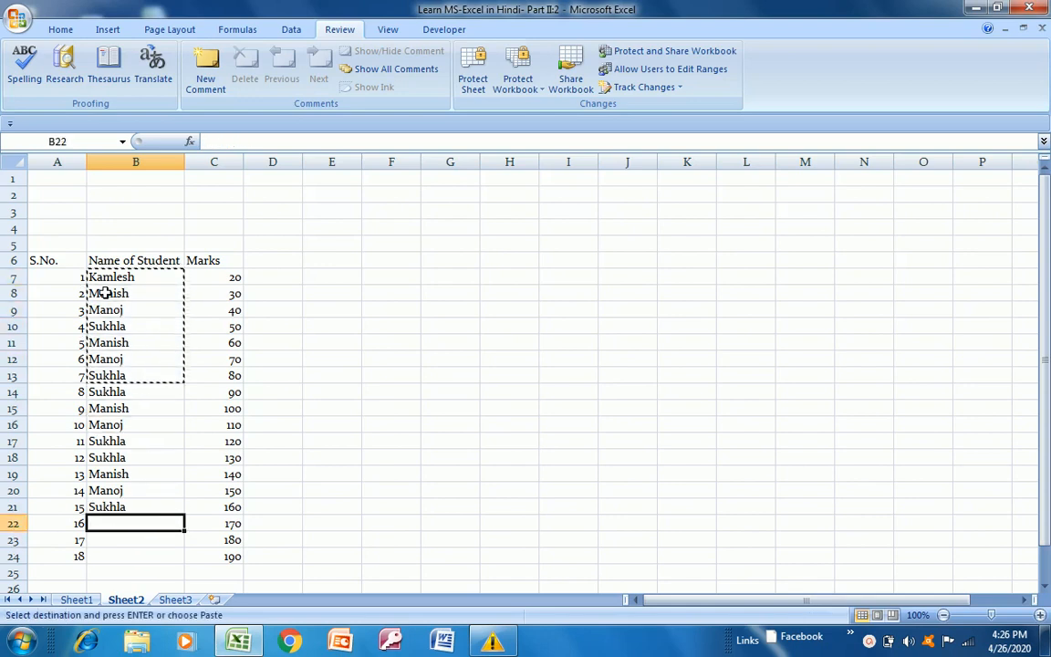
{"action": "key", "text": "shift+Down"}
{"action": "key", "text": "shift+Down"}
{"action": "key", "text": "ctrl+v"}
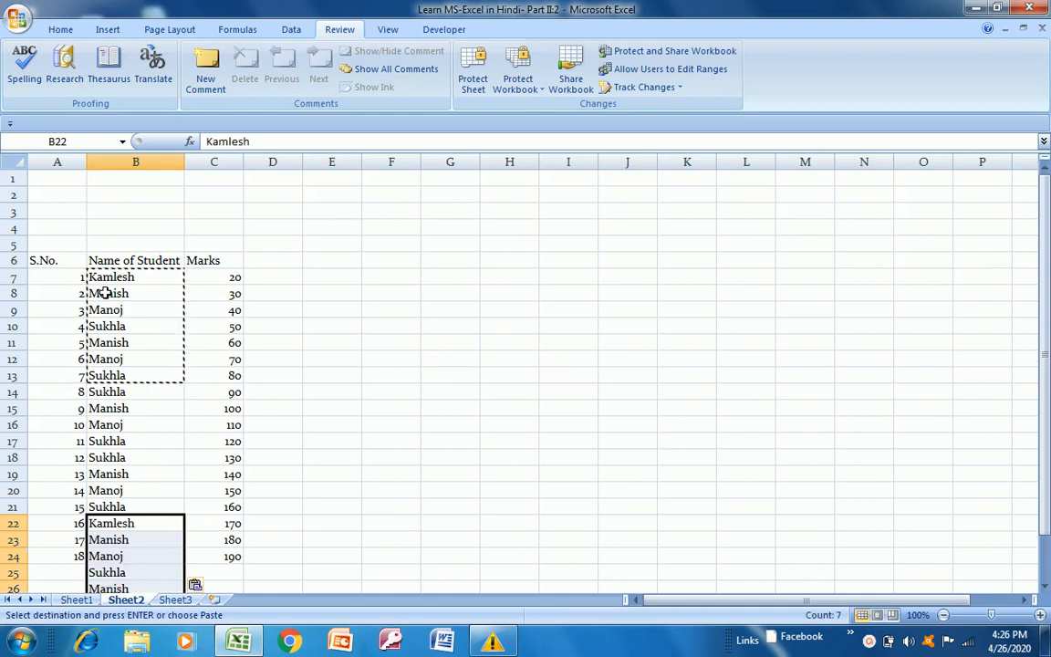
{"action": "key", "text": "Escape"}
{"action": "key", "text": "Down"}
{"action": "key", "text": "Down"}
{"action": "key", "text": "Down"}
{"action": "key", "text": "Down"}
{"action": "key", "text": "Down"}
{"action": "key", "text": "Down"}
{"action": "key", "text": "Up"}
{"action": "key", "text": "Up"}
{"action": "key", "text": "Up"}
{"action": "key", "text": "Left"}
{"action": "key", "text": "shift+Down"}
{"action": "key", "text": "shift+Down"}
{"action": "key", "text": "shift+Down"}
{"action": "key", "text": "shift+space"}
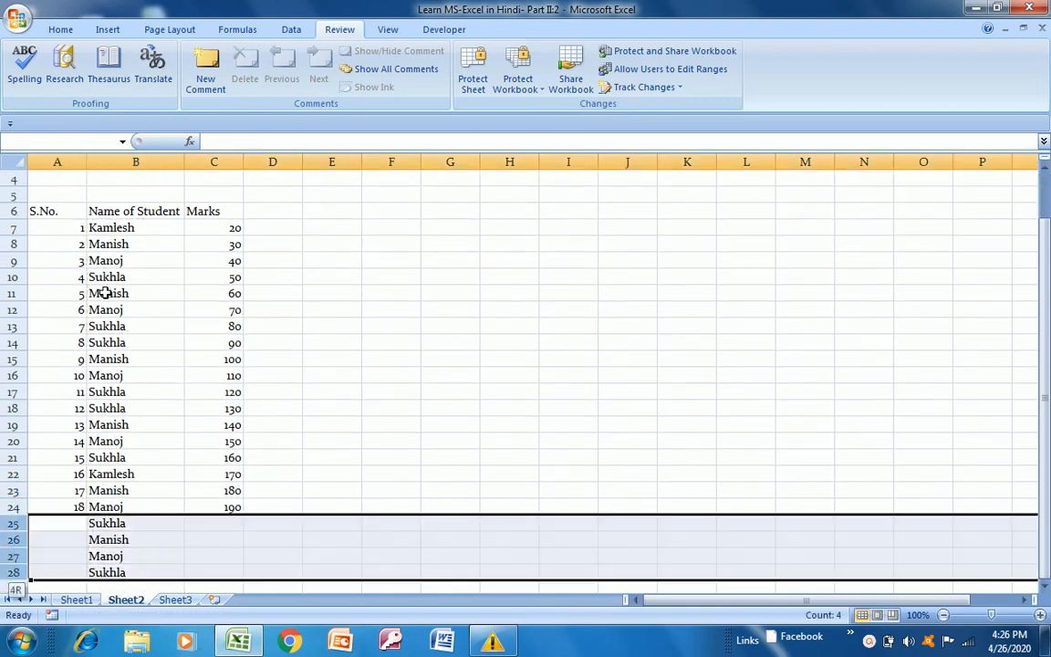
{"action": "left_click", "coordinate": [147, 545]}
- Delete entire rows 25 to 28, which hold the surplus student names below the list
{"action": "left_click", "coordinate": [107, 521]}
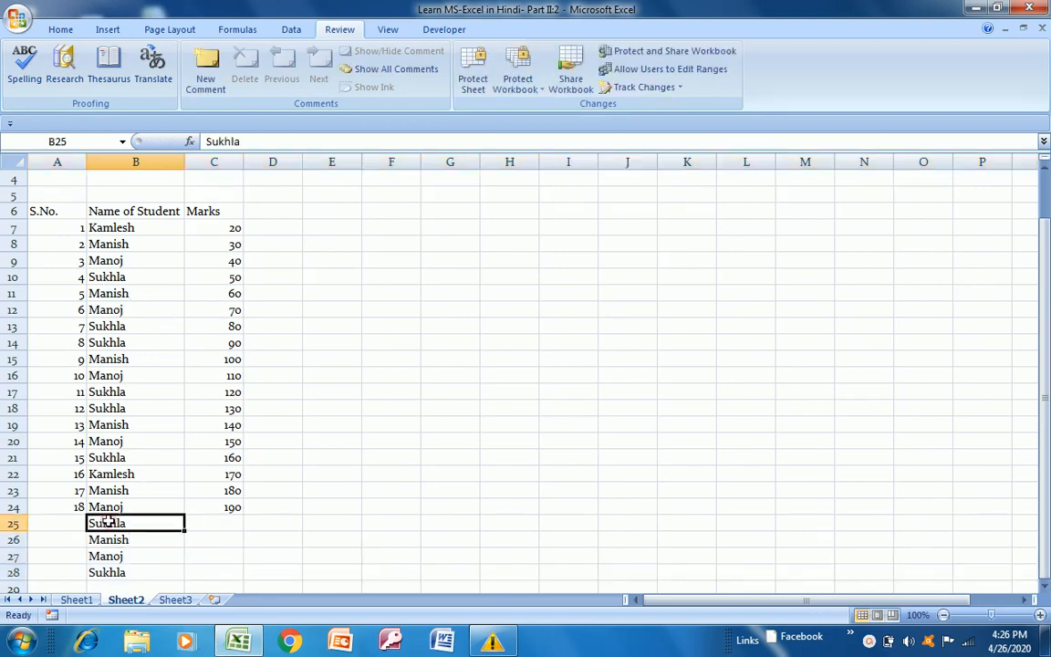
{"action": "key", "text": "Left"}
{"action": "key", "text": "shift+Down"}
{"action": "key", "text": "shift+Down"}
{"action": "key", "text": "shift+Down"}
{"action": "key", "text": "shift+space"}
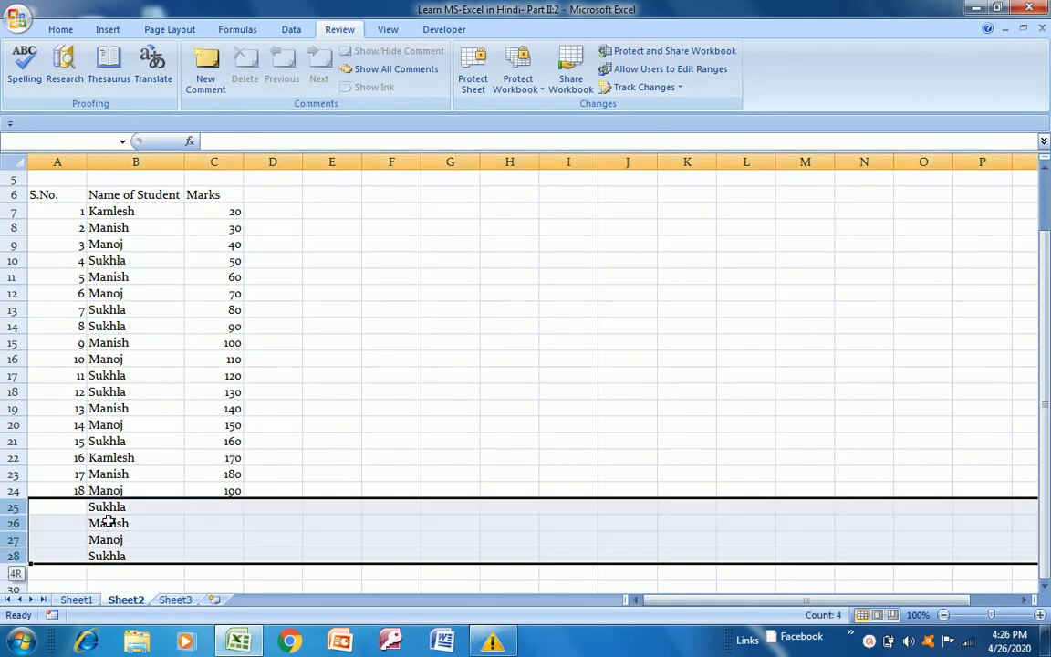
{"action": "right_click", "coordinate": [137, 530]}
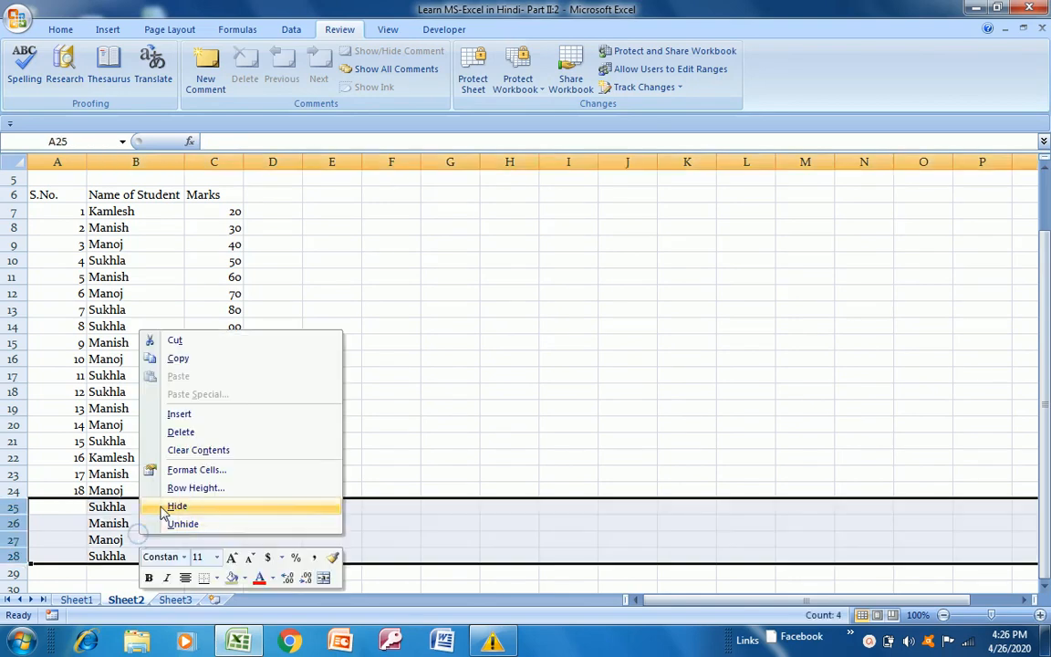
{"action": "left_click", "coordinate": [192, 434]}
{"action": "left_click", "coordinate": [139, 328]}
{"action": "key", "text": "ctrl+Up"}
{"action": "key", "text": "ctrl+Up"}
{"action": "key", "text": "Down"}
{"action": "key", "text": "Down"}
{"action": "key", "text": "Down"}
{"action": "key", "text": "Down"}
{"action": "key", "text": "Down"}
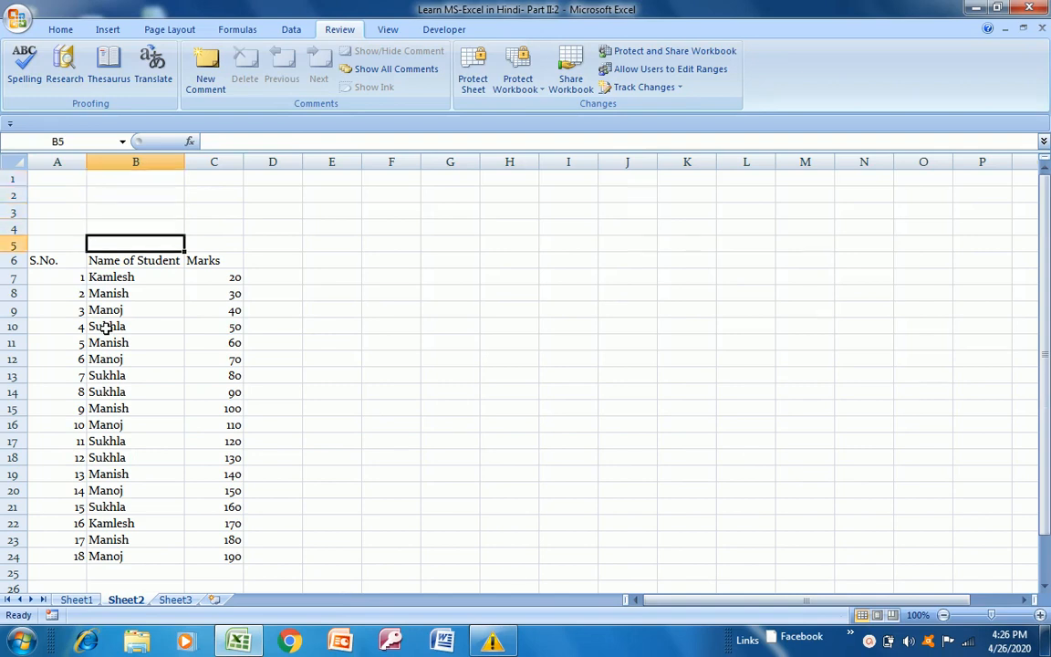
{"action": "key", "text": "Left"}
{"action": "key", "text": "shift+Right"}
{"action": "key", "text": "shift+Right"}
{"action": "key", "text": "ctrl+shift+Down"}
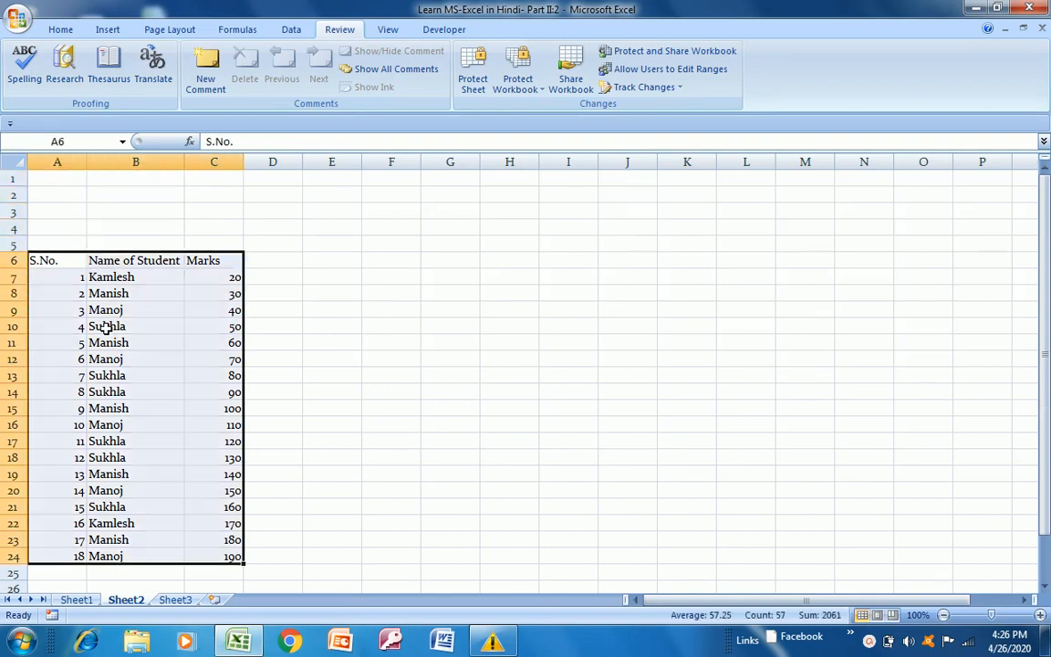
{"action": "key", "text": "Down"}
{"action": "key", "text": "Up"}
{"action": "key", "text": "ctrl+Right"}
{"action": "key", "text": "ctrl+Left"}
{"action": "key", "text": "ctrl+Right"}
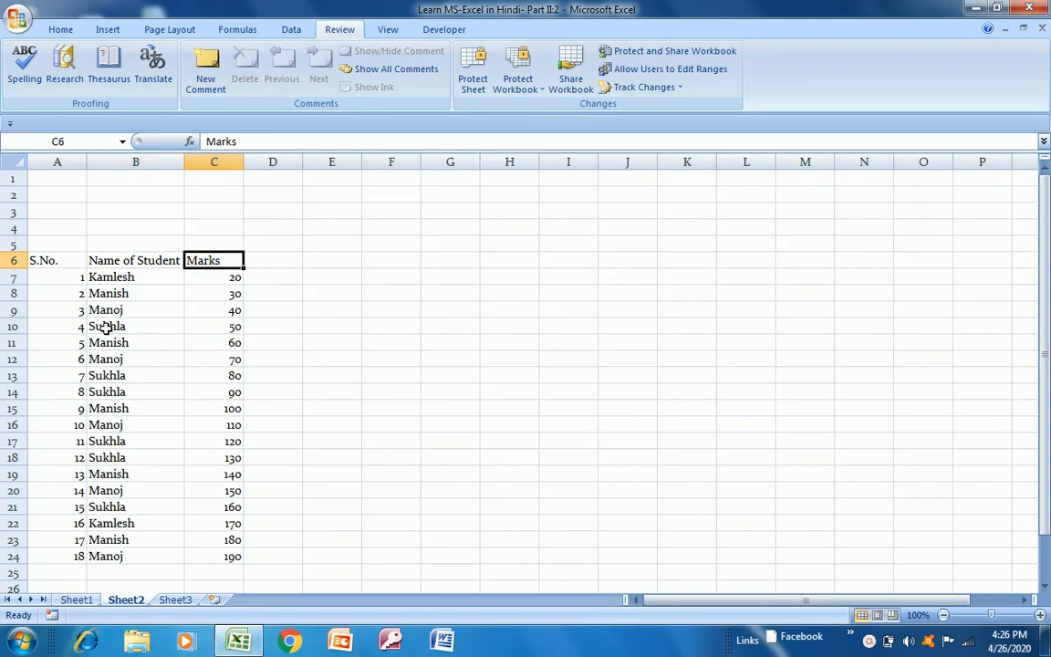
{"action": "key", "text": "ctrl+Left"}
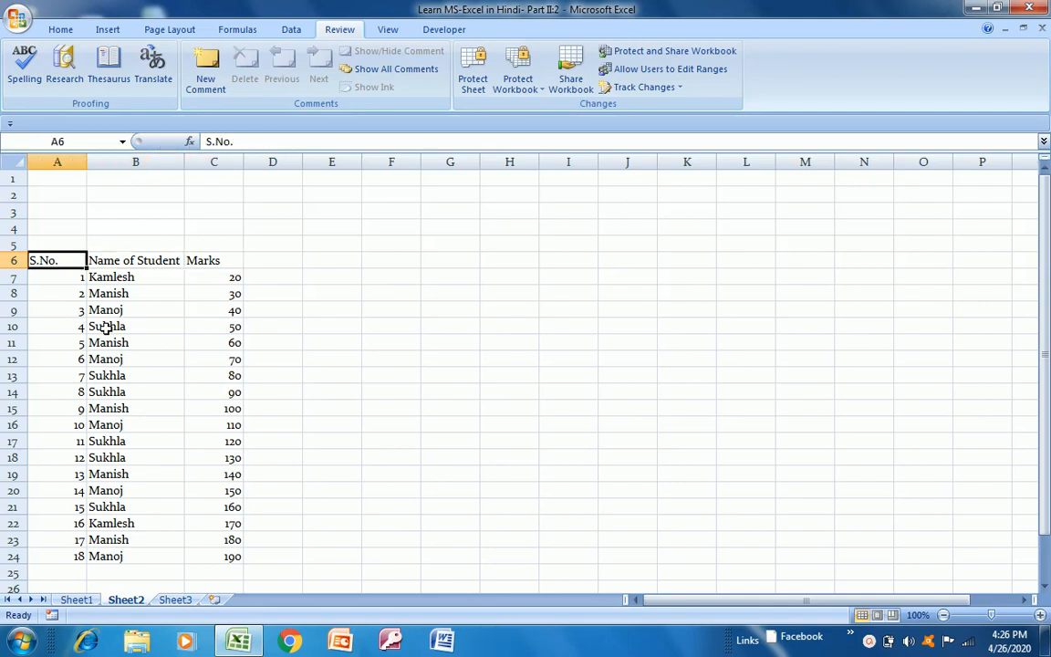
- Center the contents of the whole marks list in A6:C24 horizontally
{"action": "left_click", "coordinate": [59, 30]}
{"action": "key", "text": "Right"}
{"action": "key", "text": "Left"}
{"action": "key", "text": "ctrl+shift+Right"}
{"action": "key", "text": "ctrl+shift+Down"}
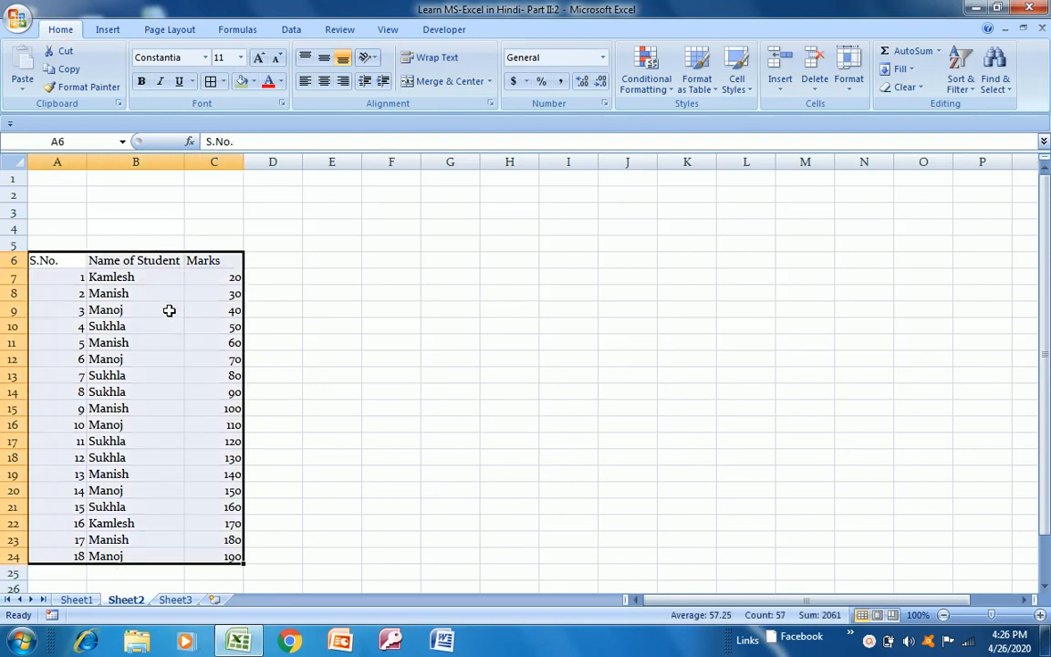
{"action": "left_click", "coordinate": [323, 83]}
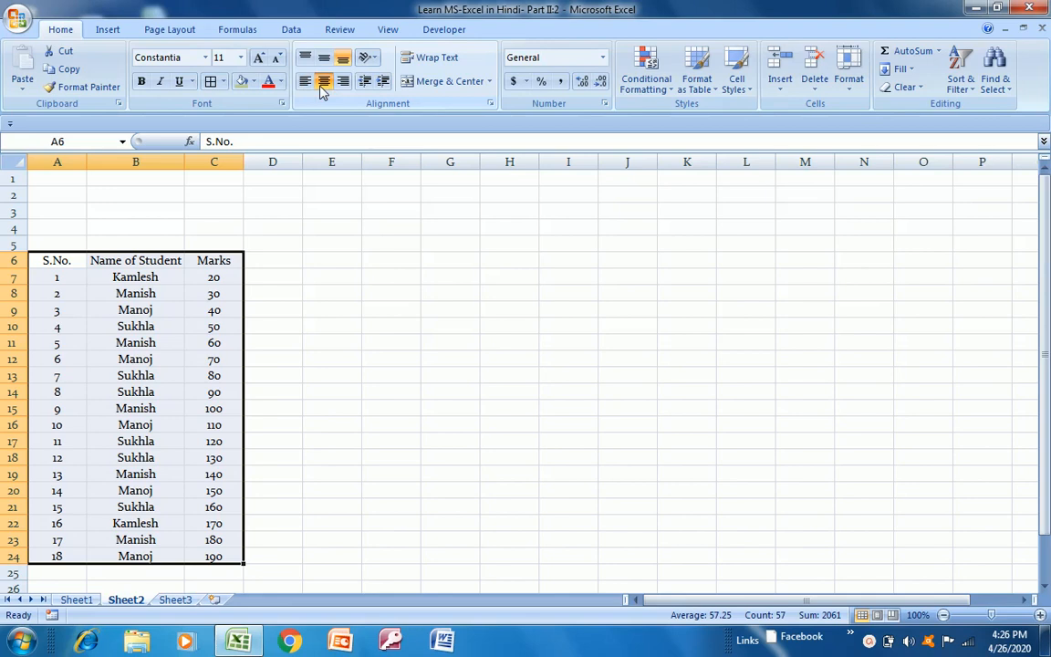
- Apply all borders to the marks list A6:C24 and surround it with a thick box border
{"action": "left_click", "coordinate": [209, 82]}
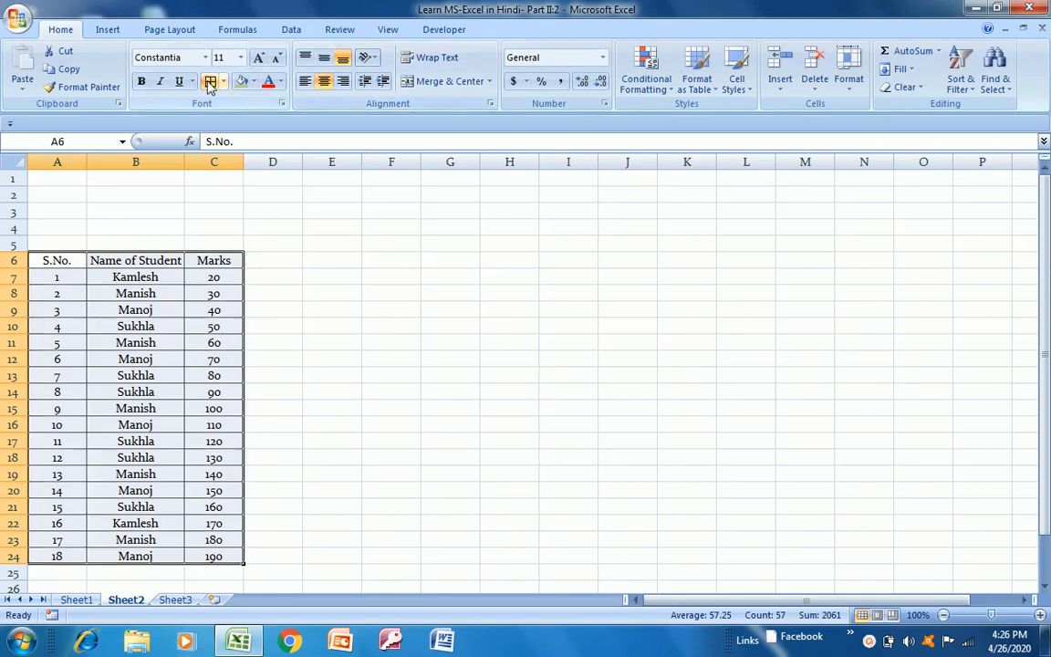
{"action": "left_click", "coordinate": [221, 82]}
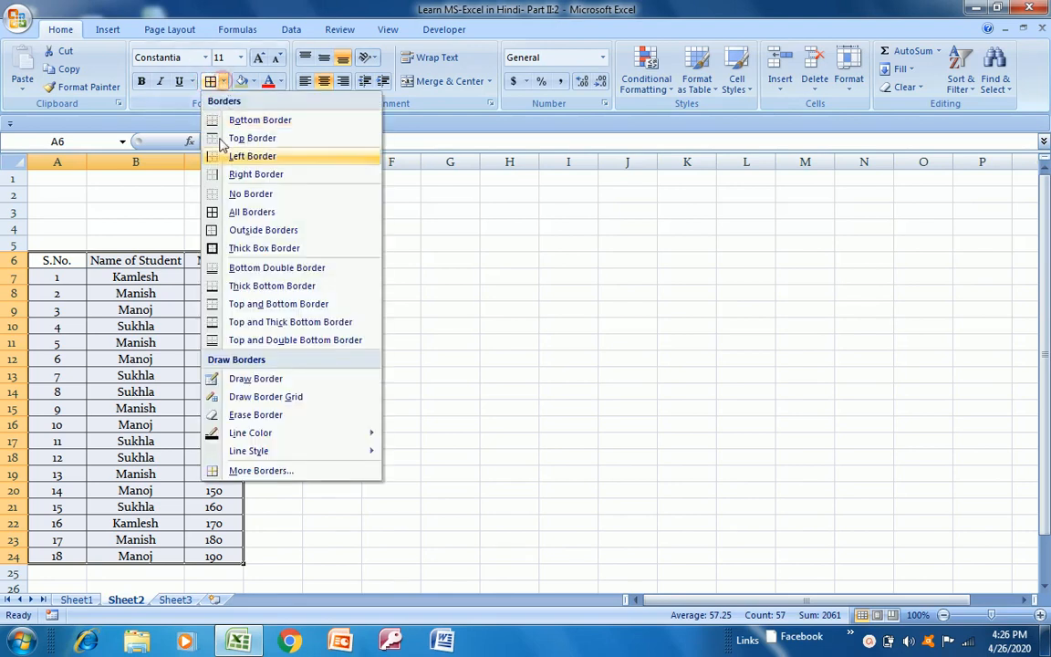
{"action": "left_click", "coordinate": [212, 252]}
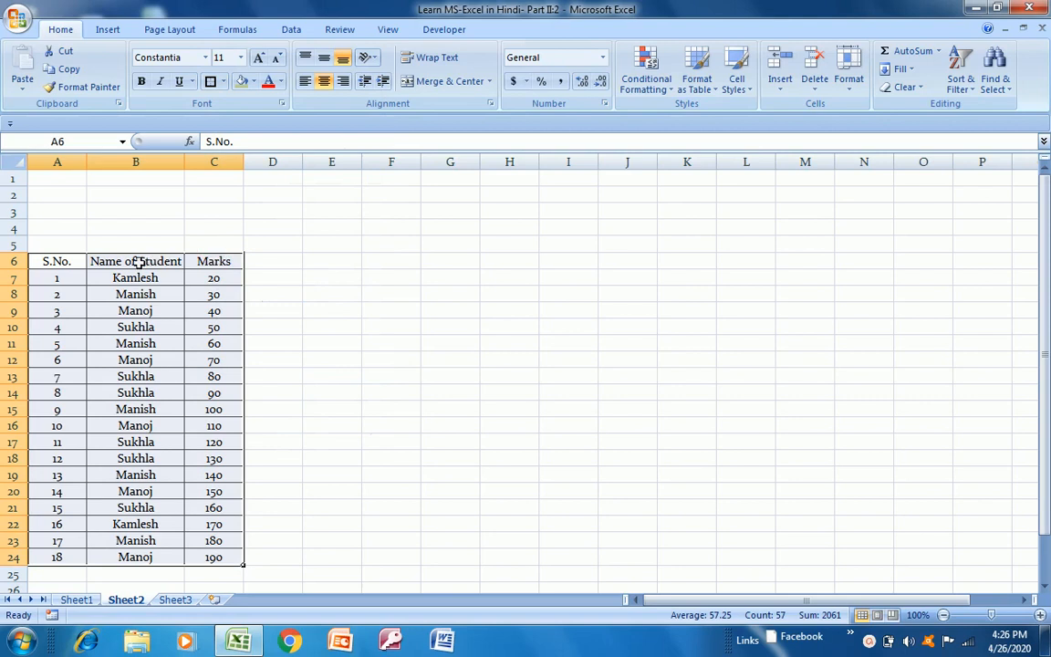
- Set the font size of the header cells A6:C6 to 14
{"action": "left_click", "coordinate": [137, 262]}
{"action": "key", "text": "Left"}
{"action": "key", "text": "shift+Right"}
{"action": "key", "text": "shift+Right"}
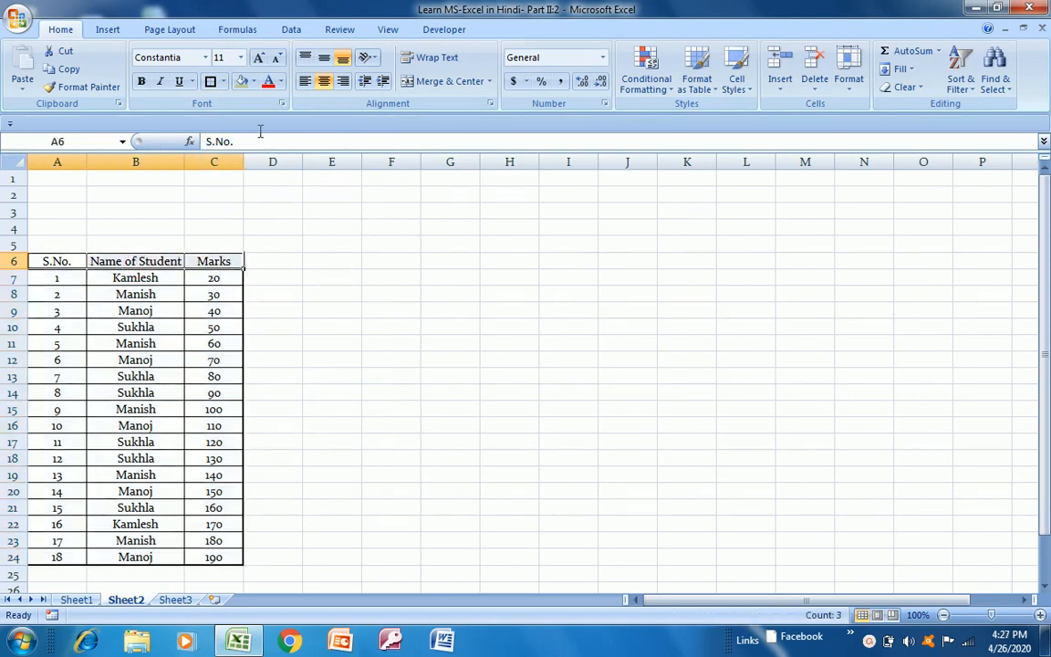
{"action": "left_click", "coordinate": [240, 58]}
{"action": "left_click", "coordinate": [221, 145]}
- Narrow column A to fit the S.No. heading and auto-fit the widths of columns B and C
{"action": "left_click_drag", "start_coordinate": [89, 168], "coordinate": [70, 164]}
{"action": "left_click_drag", "start_coordinate": [168, 165], "coordinate": [169, 163]}
{"action": "double_click", "coordinate": [169, 163]}
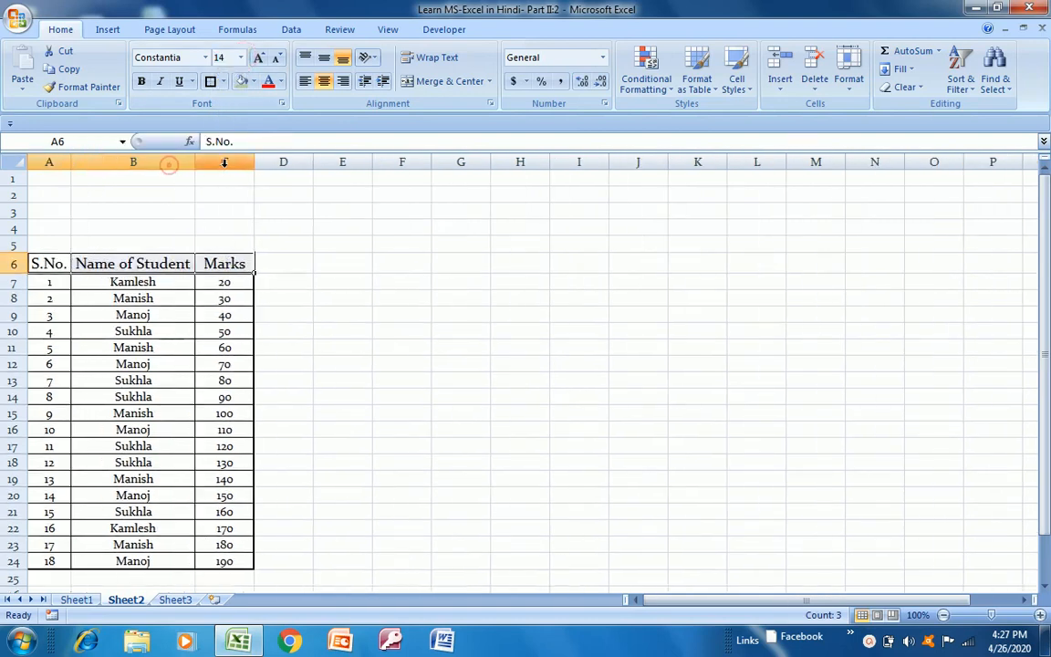
{"action": "double_click", "coordinate": [251, 161]}
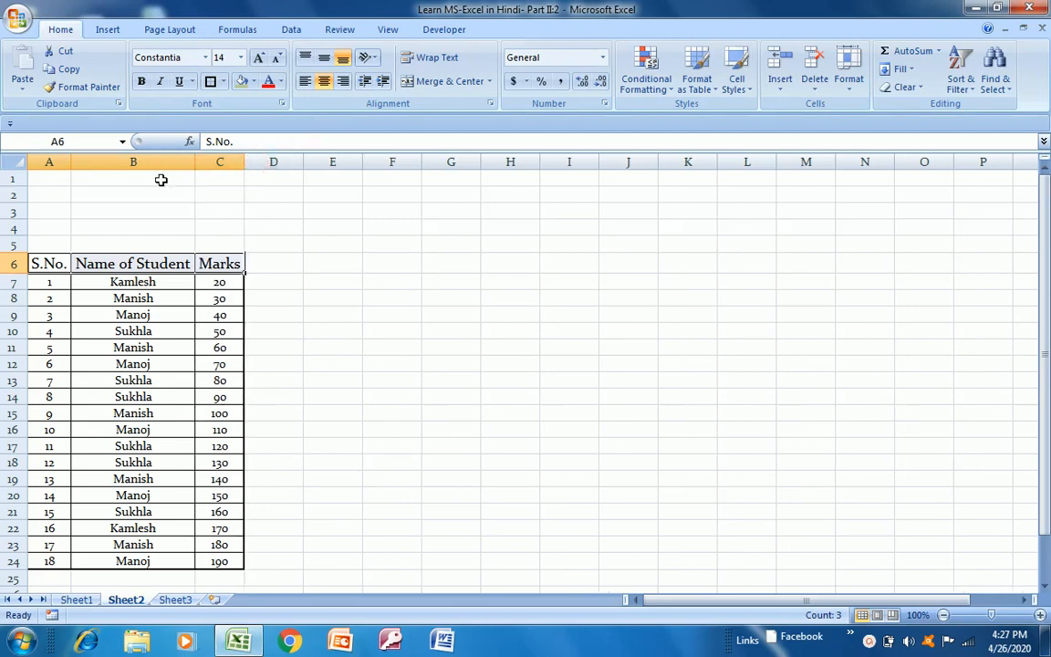
{"action": "left_click", "coordinate": [253, 81]}
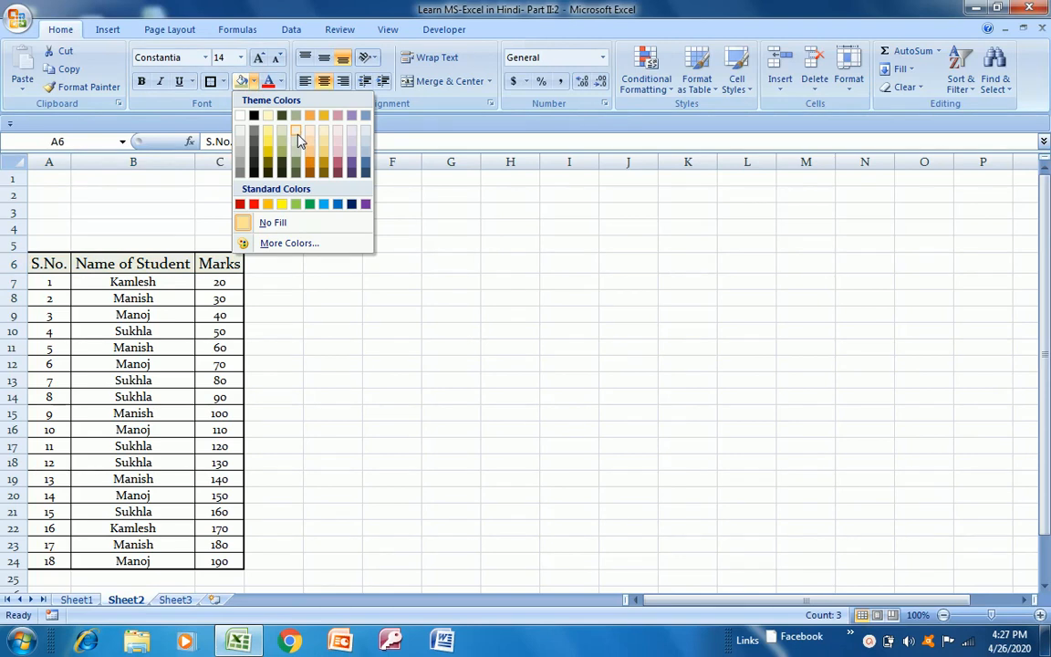
{"action": "left_click", "coordinate": [174, 418]}
{"action": "key", "text": "Up"}
{"action": "key", "text": "Up"}
{"action": "key", "text": "Up"}
{"action": "key", "text": "Down"}
{"action": "key", "text": "Down"}
{"action": "key", "text": "Down"}
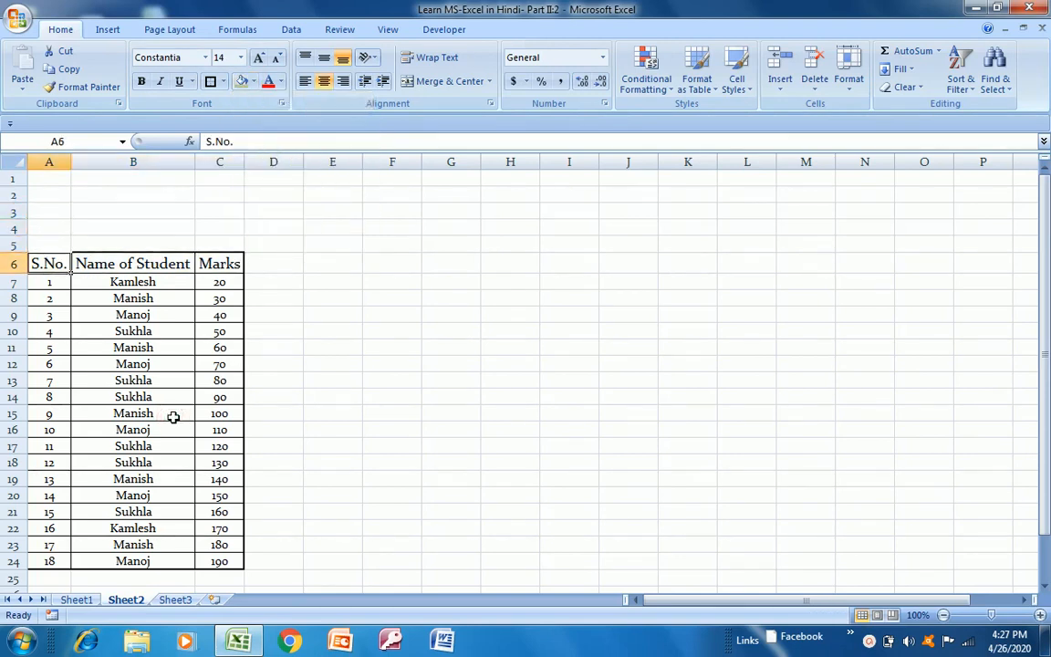
{"action": "key", "text": "Right"}
{"action": "key", "text": "Right"}
{"action": "key", "text": "Left"}
{"action": "key", "text": "Left"}
{"action": "key", "text": "Right"}
{"action": "key", "text": "Right"}
{"action": "key", "text": "Left"}
{"action": "key", "text": "Left"}
- Format the range A6:C24 as a table with headers, using the gold table style from the Dark group
{"action": "key", "text": "shift+Right"}
{"action": "key", "text": "shift+Right"}
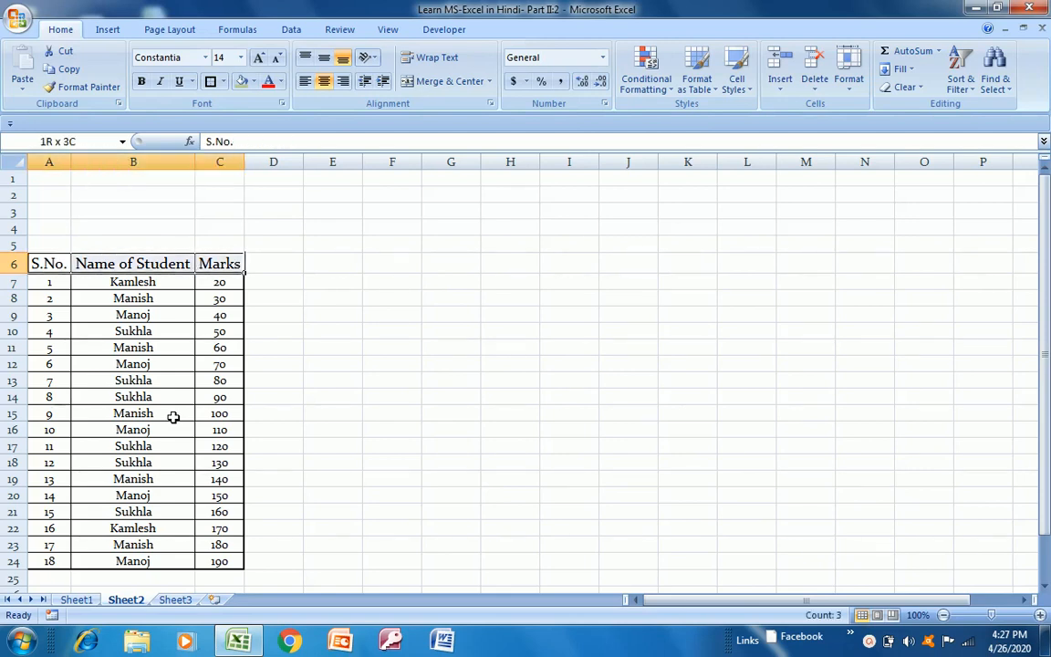
{"action": "key", "text": "ctrl+shift+Down"}
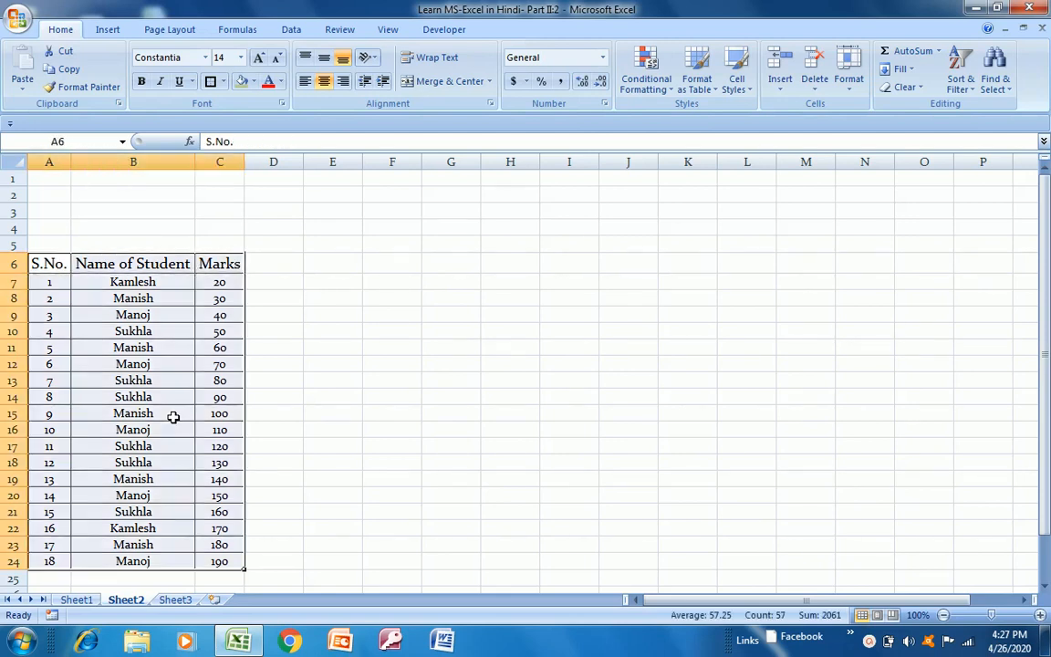
{"action": "left_click", "coordinate": [711, 95]}
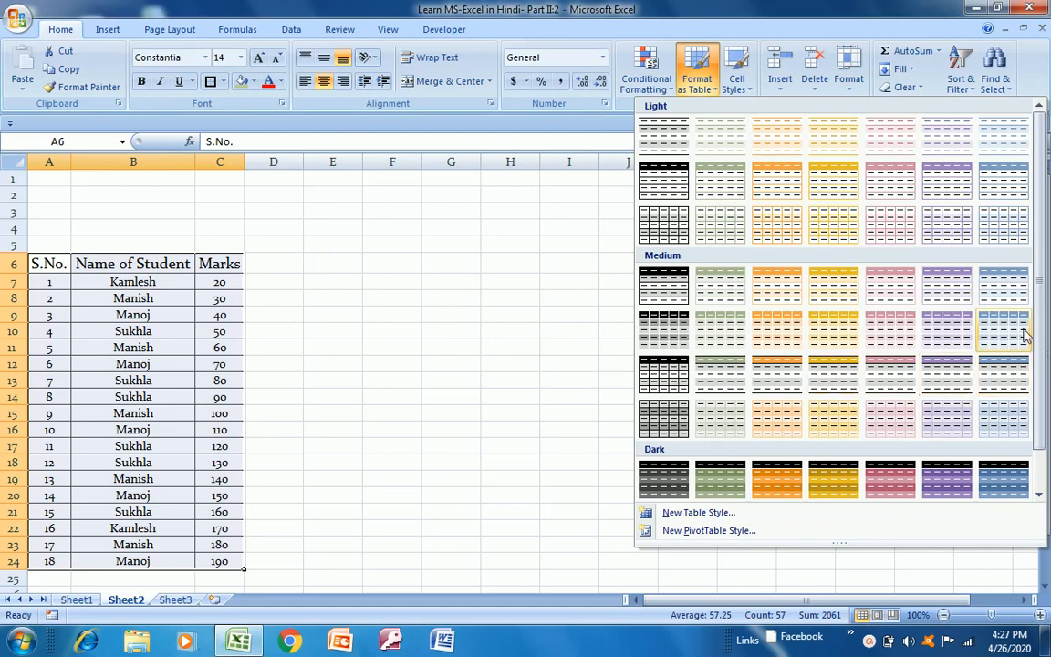
{"action": "scroll", "coordinate": [1039, 333], "scroll_direction": "down", "scroll_amount": 1}
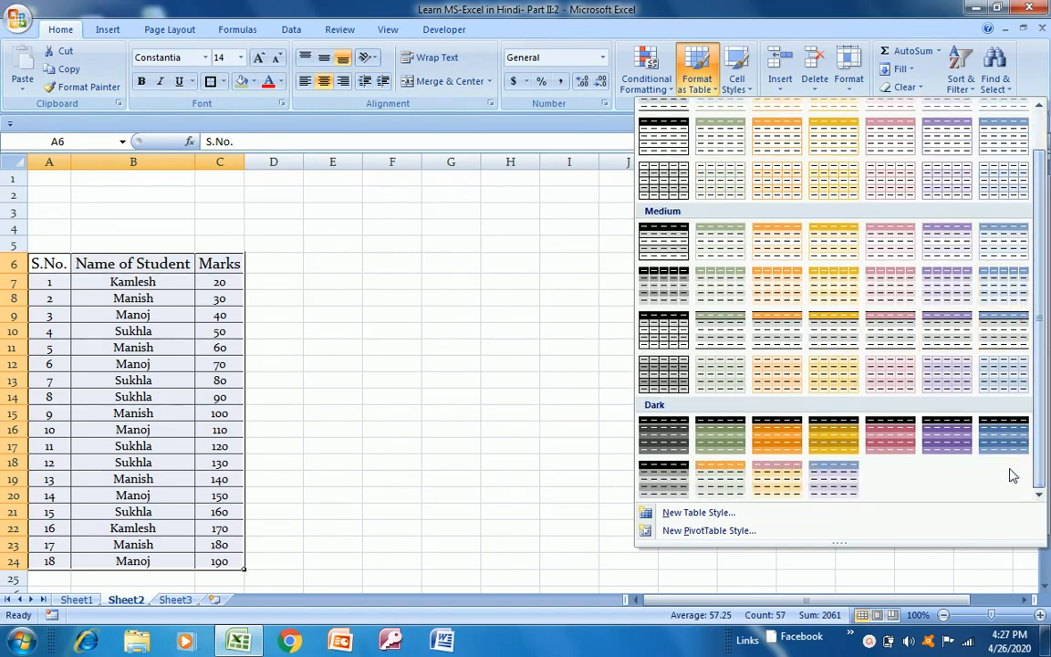
{"action": "left_click", "coordinate": [828, 446]}
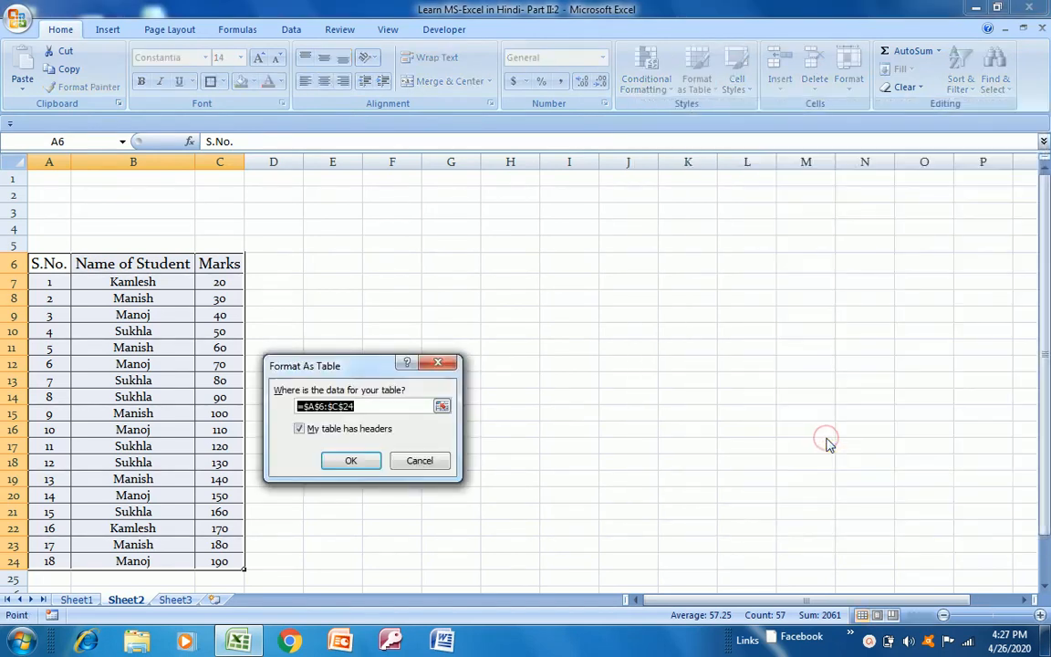
{"action": "left_click", "coordinate": [352, 461]}
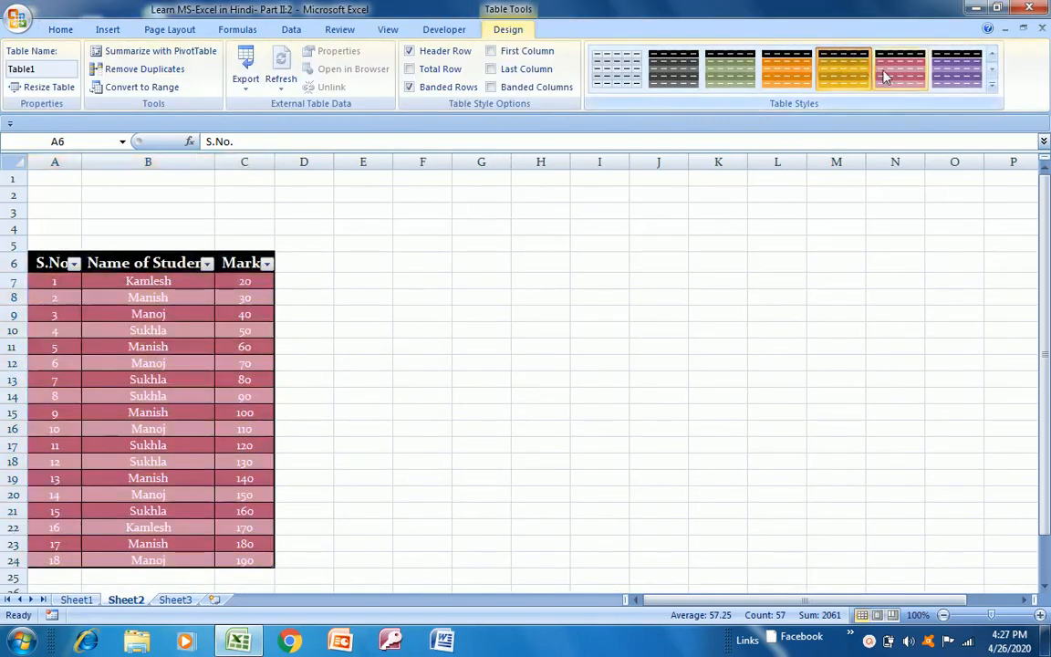
- Change the marks table's style to gold, first from the Light group and finally the banded gold one from the Medium group
{"action": "left_click", "coordinate": [992, 85]}
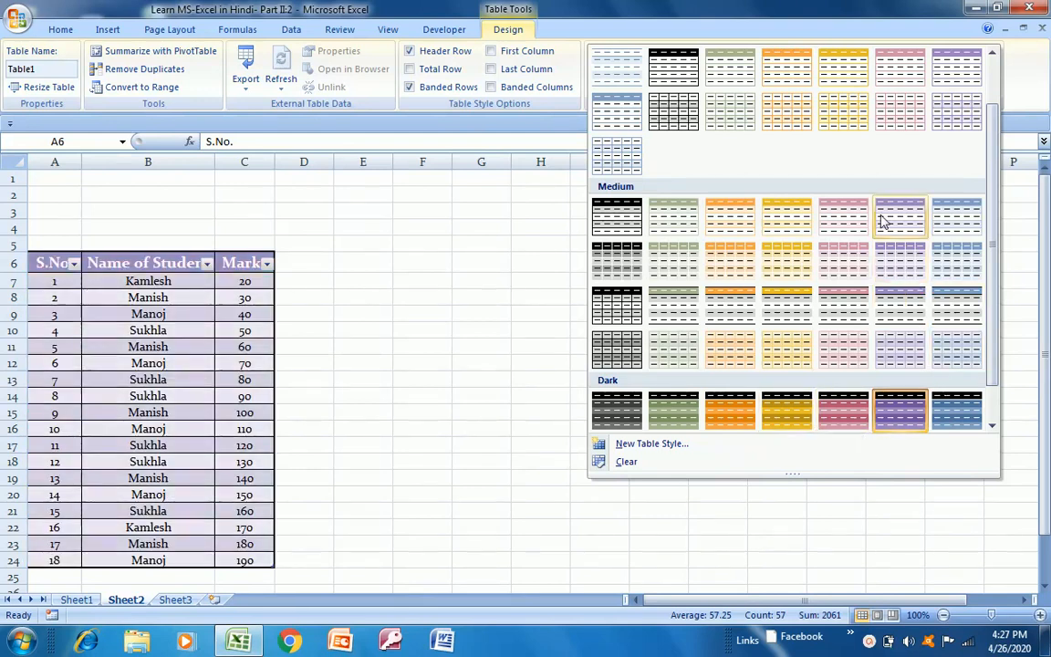
{"action": "left_click", "coordinate": [834, 87]}
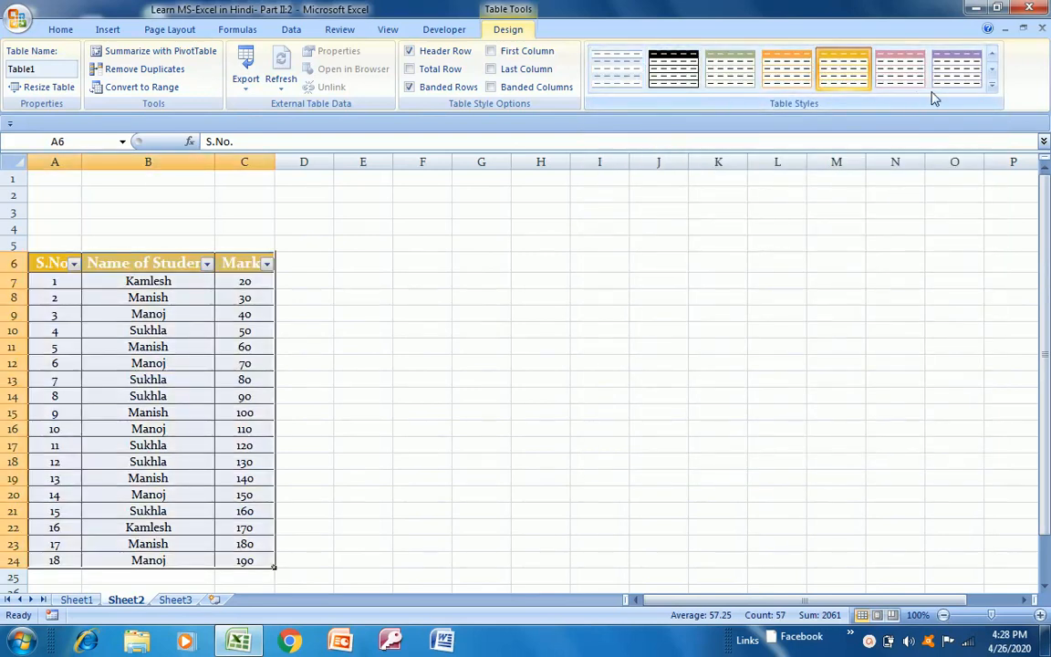
{"action": "left_click", "coordinate": [991, 89]}
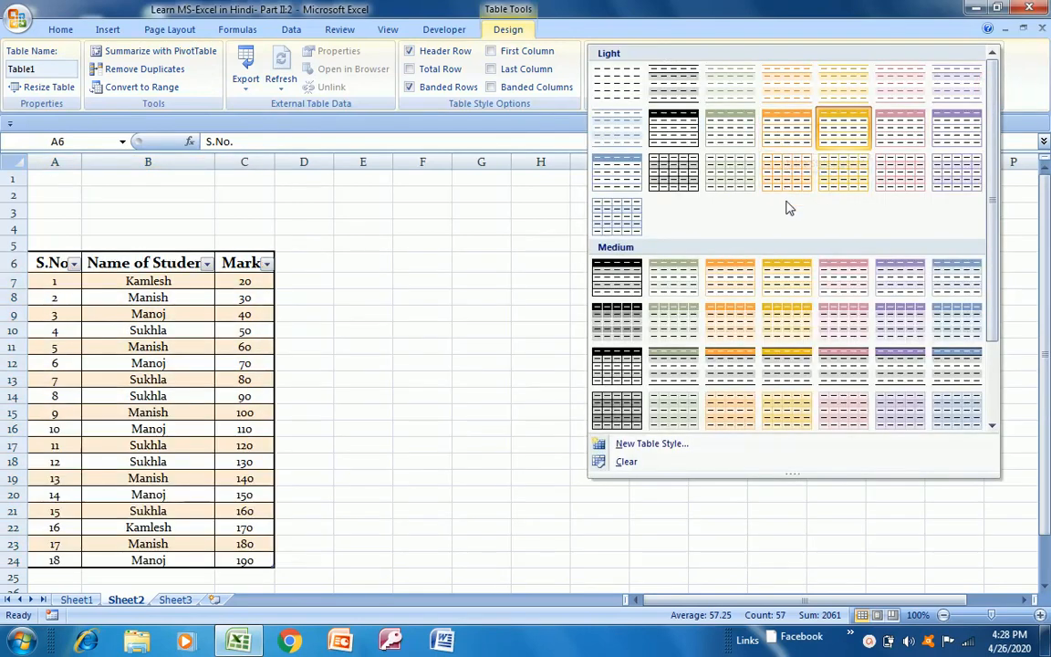
{"action": "left_click", "coordinate": [797, 278]}
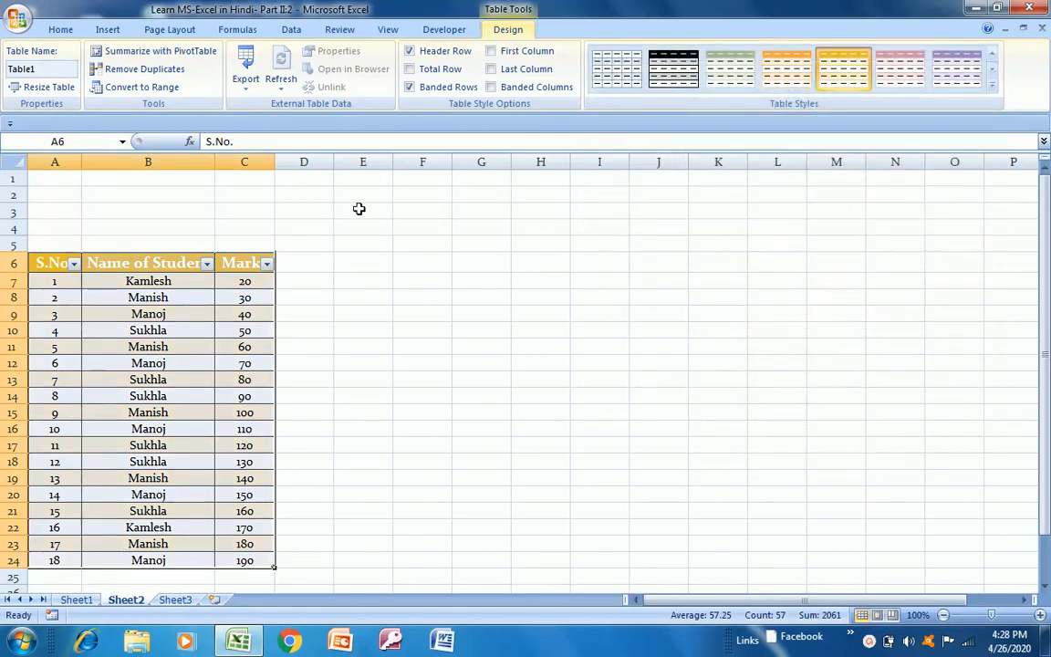
{"action": "left_click", "coordinate": [170, 262]}
{"action": "key", "text": "Down"}
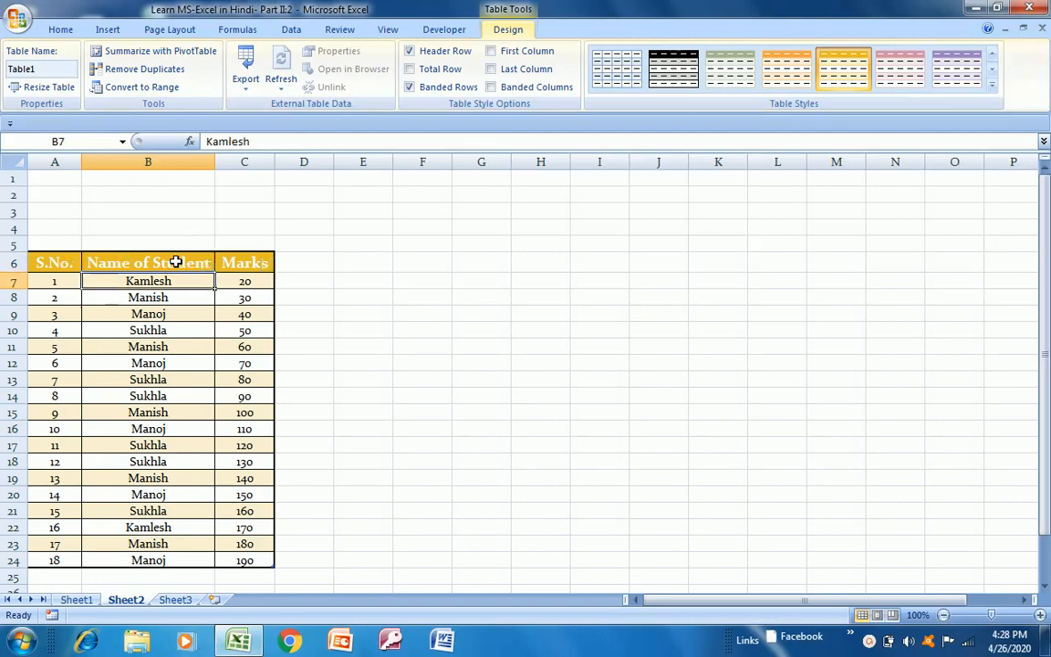
- Enter the title "Student Marks" in cell G2 above the table
{"action": "key", "text": "Up"}
{"action": "key", "text": "Up"}
{"action": "key", "text": "Up"}
{"action": "key", "text": "Up"}
{"action": "key", "text": "Up"}
{"action": "key", "text": "Up"}
{"action": "key", "text": "Down"}
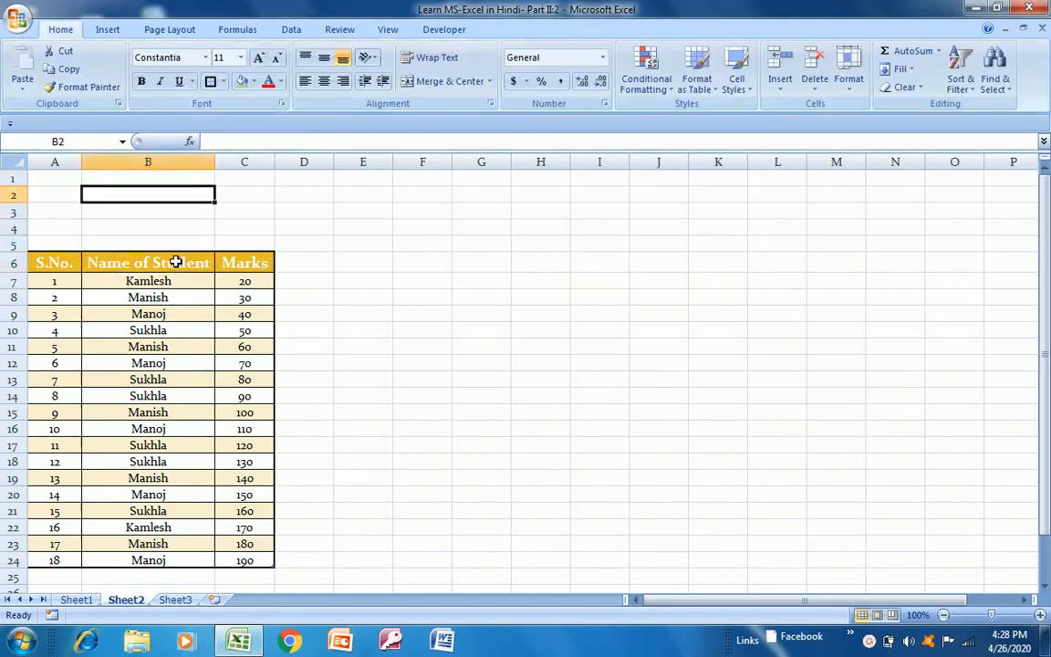
{"action": "key", "text": "Right"}
{"action": "key", "text": "Right"}
{"action": "key", "text": "Right"}
{"action": "key", "text": "Right"}
{"action": "key", "text": "Right"}
{"action": "type", "text": "S"}
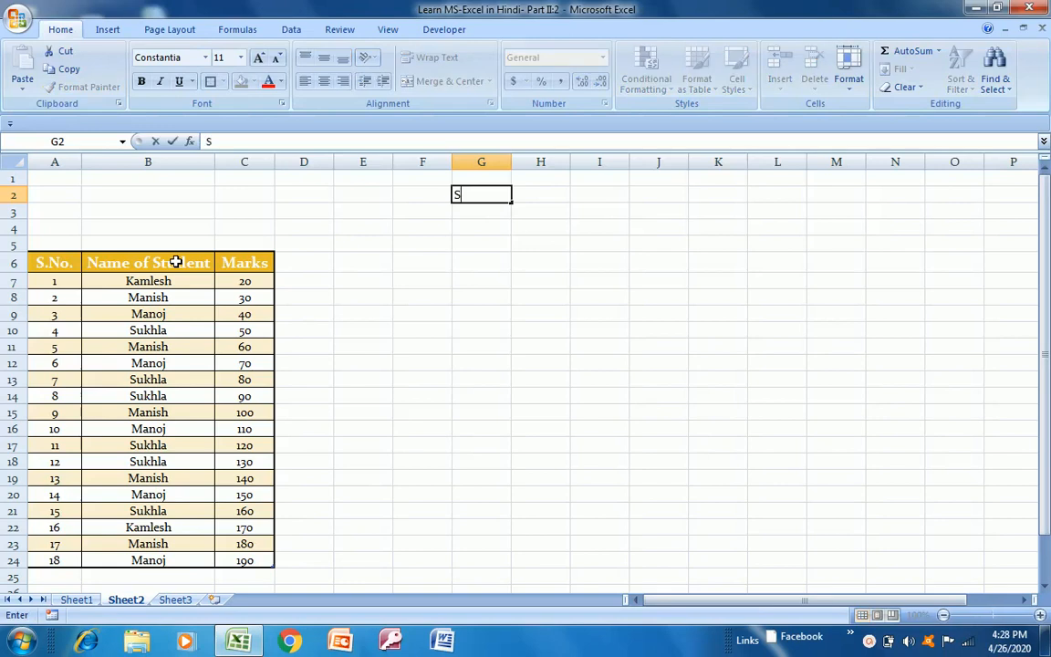
{"action": "type", "text": "tudent Ma"}
{"action": "key", "text": "Return"}
{"action": "key", "text": "Up"}
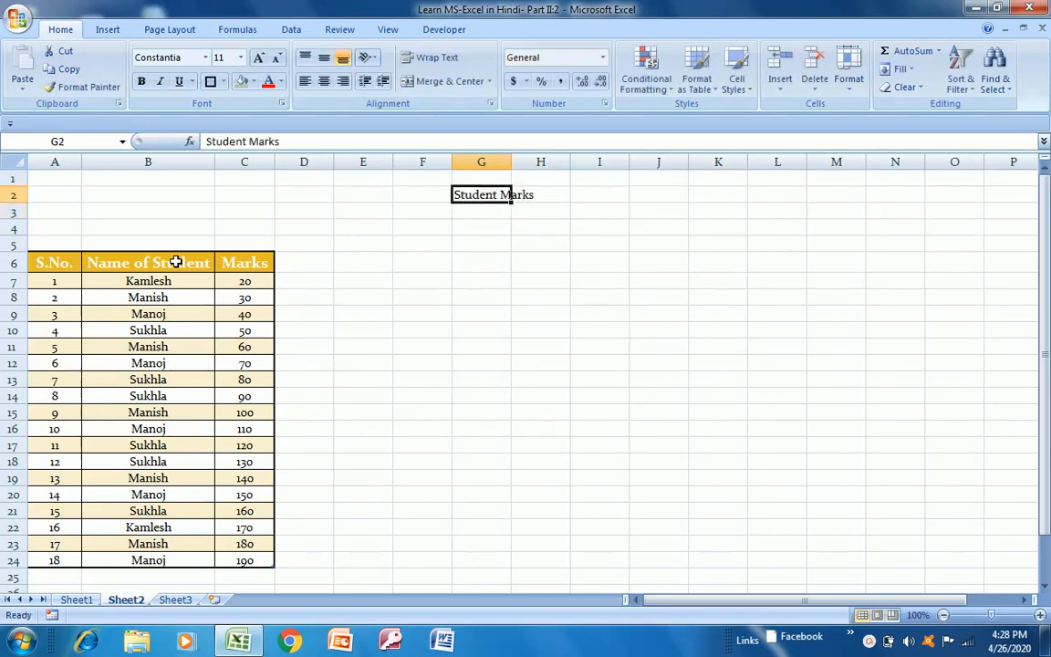
{"action": "key", "text": "Right"}
{"action": "key", "text": "Left"}
{"action": "key", "text": "Left"}
{"action": "key", "text": "Right"}
{"action": "key", "text": "Right"}
{"action": "key", "text": "Left"}
{"action": "key", "text": "Right"}
{"action": "key", "text": "Right"}
{"action": "key", "text": "Left"}
{"action": "key", "text": "Left"}
{"action": "key", "text": "Right"}
{"action": "key", "text": "Right"}
{"action": "key", "text": "Left"}
{"action": "key", "text": "Left"}
{"action": "key", "text": "Right"}
- Merge cells D2:J2 and center the "Student Marks" title across them
{"action": "key", "text": "Left"}
{"action": "key", "text": "Left"}
{"action": "key", "text": "Left"}
{"action": "key", "text": "Left"}
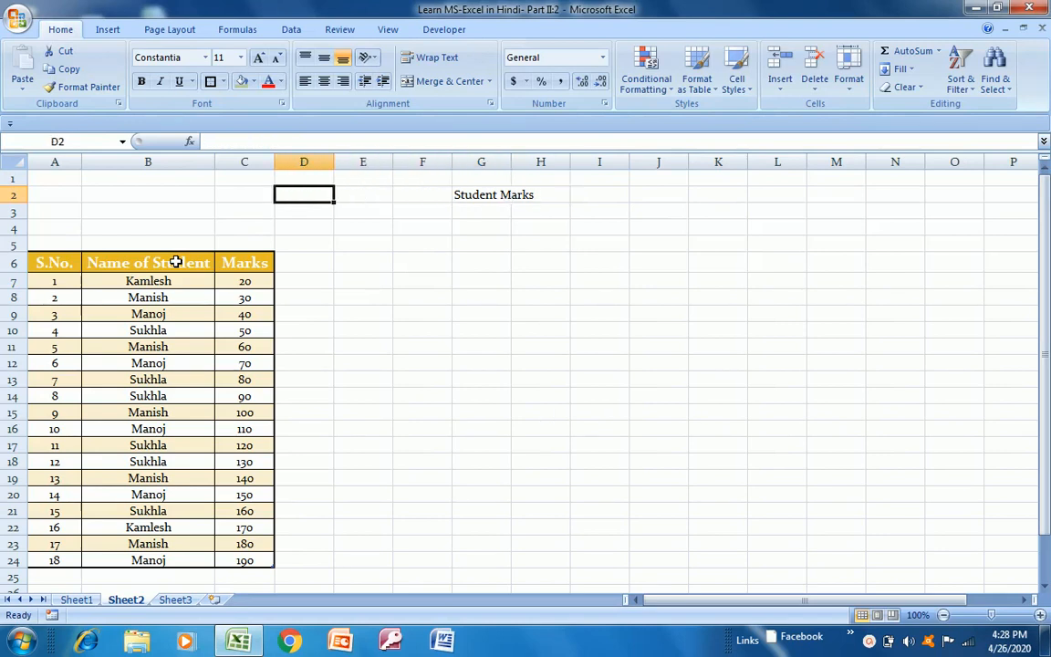
{"action": "key", "text": "shift+Right"}
{"action": "key", "text": "shift+Right"}
{"action": "key", "text": "shift+Right"}
{"action": "key", "text": "shift+Right"}
{"action": "key", "text": "shift+Right"}
{"action": "key", "text": "shift+Right"}
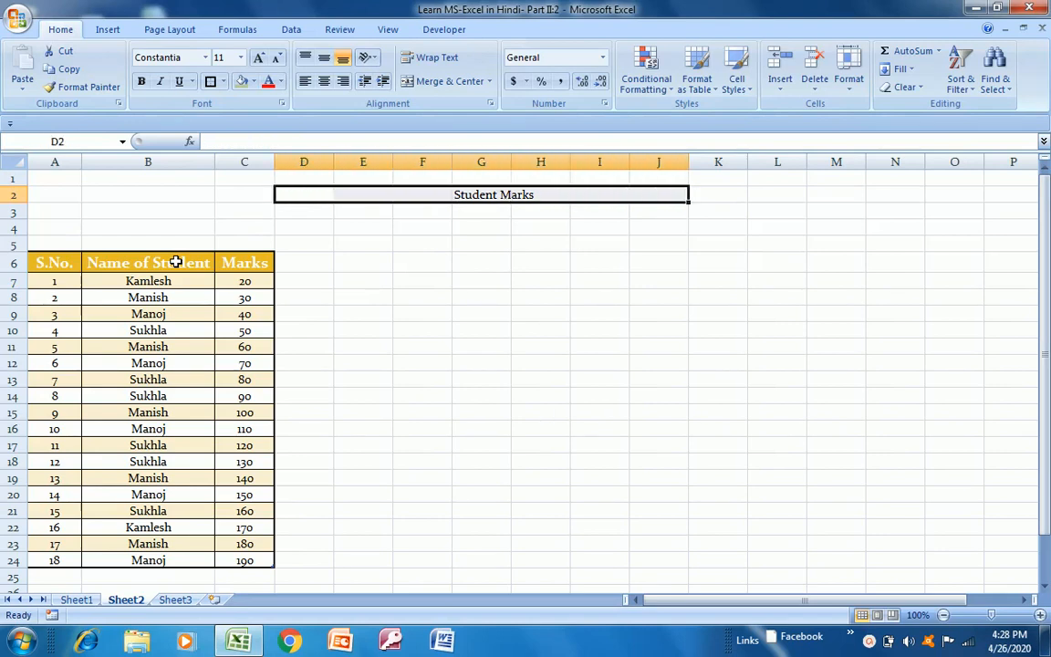
{"action": "left_click", "coordinate": [459, 82]}
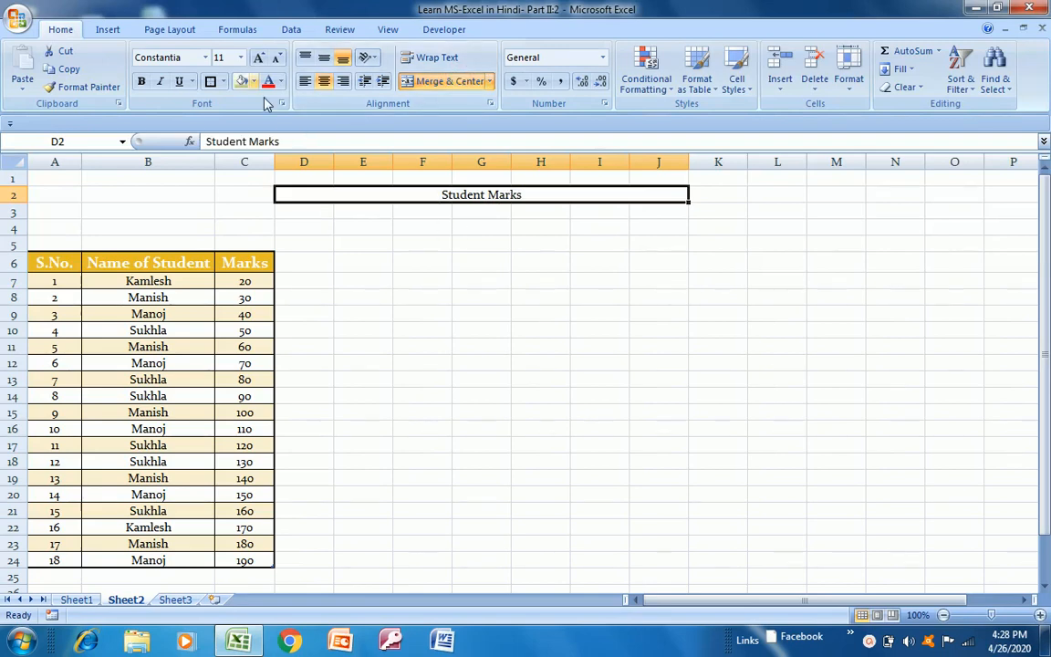
- Set the merged "Student Marks" title to font size 18 and make it bold
{"action": "left_click", "coordinate": [241, 60]}
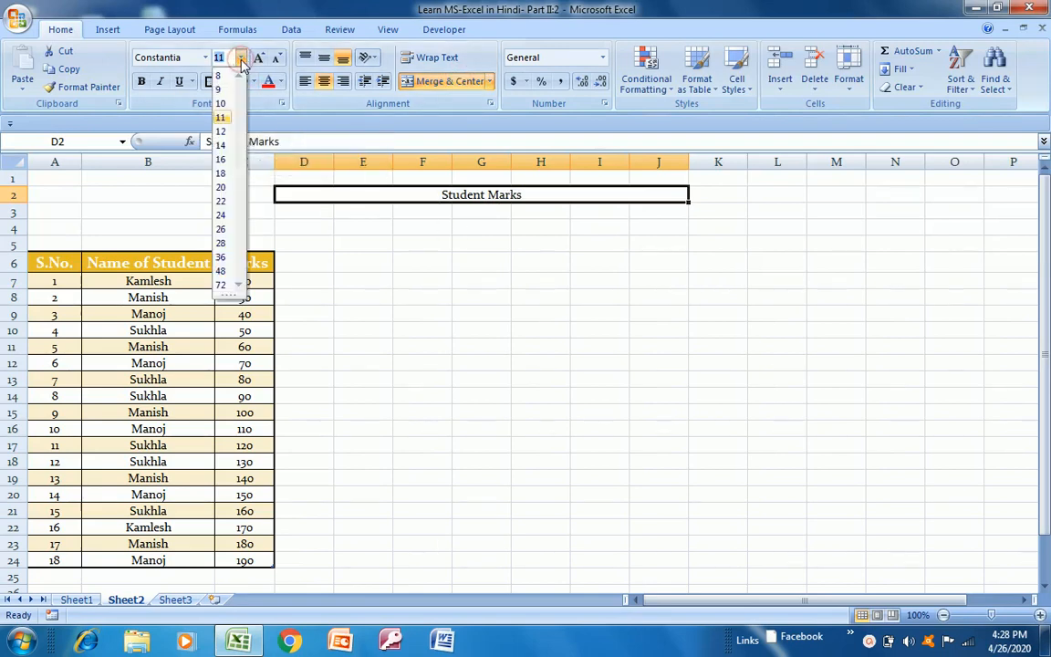
{"action": "left_click", "coordinate": [220, 174]}
{"action": "left_click", "coordinate": [141, 81]}
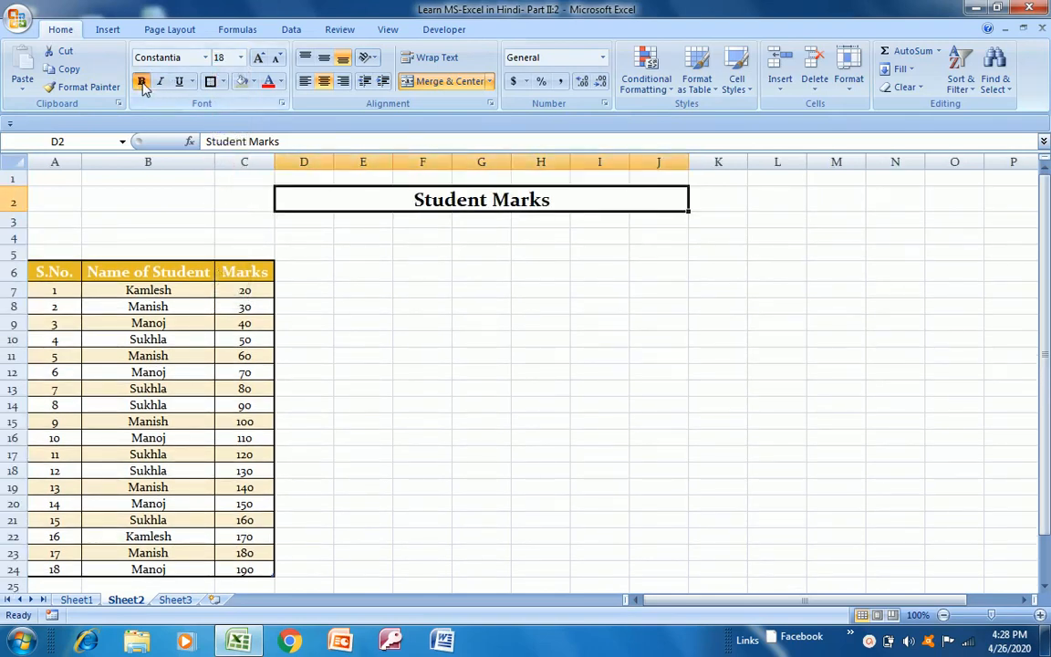
- Fill the title cell with a light pink theme color and outline it with a thick box border
{"action": "left_click", "coordinate": [254, 82]}
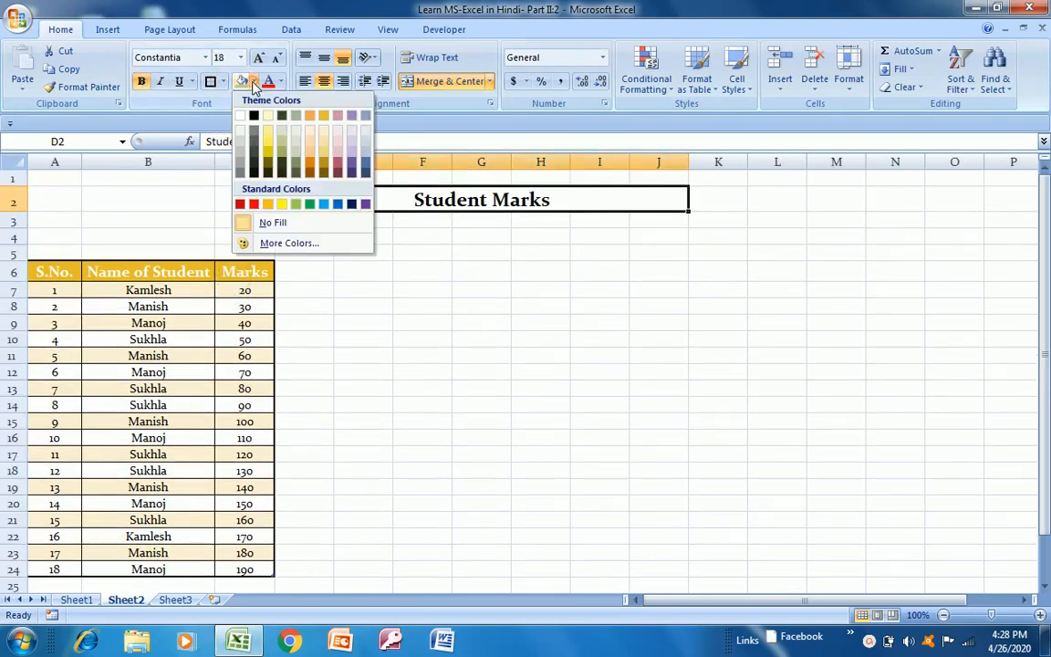
{"action": "left_click", "coordinate": [338, 148]}
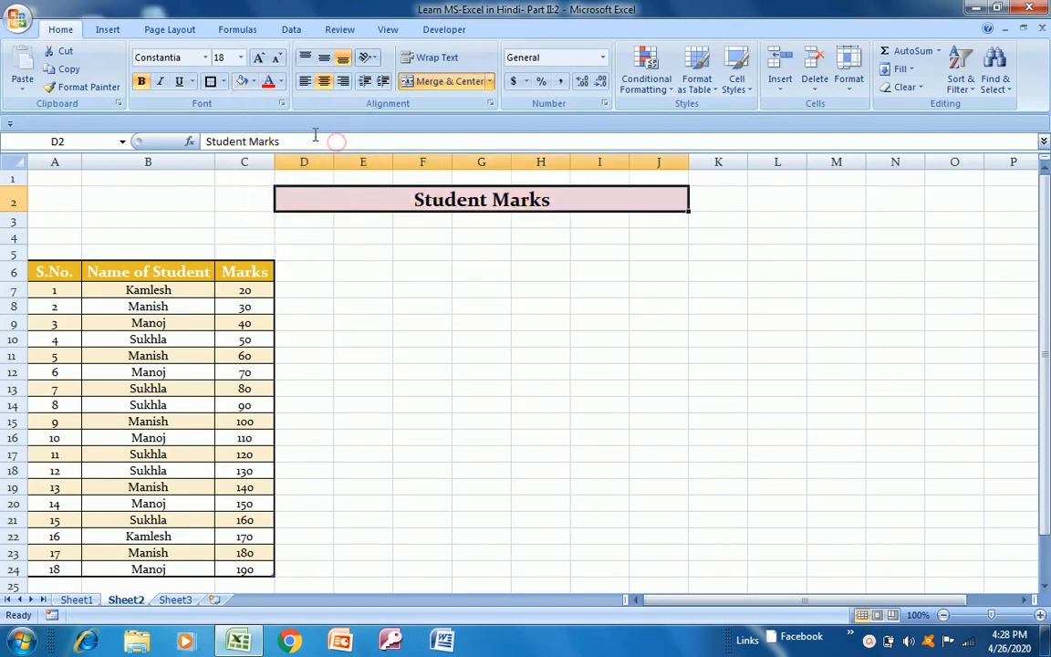
{"action": "left_click", "coordinate": [212, 80]}
{"action": "left_click", "coordinate": [385, 229]}
- Move the whole marks table A6:C24, including its header row, so that it starts at cell D4 below the title
{"action": "key", "text": "Up"}
{"action": "key", "text": "Up"}
{"action": "key", "text": "Down"}
{"action": "key", "text": "Down"}
{"action": "key", "text": "Down"}
{"action": "key", "text": "Up"}
{"action": "key", "text": "Up"}
{"action": "key", "text": "Left"}
{"action": "key", "text": "Left"}
{"action": "key", "text": "Left"}
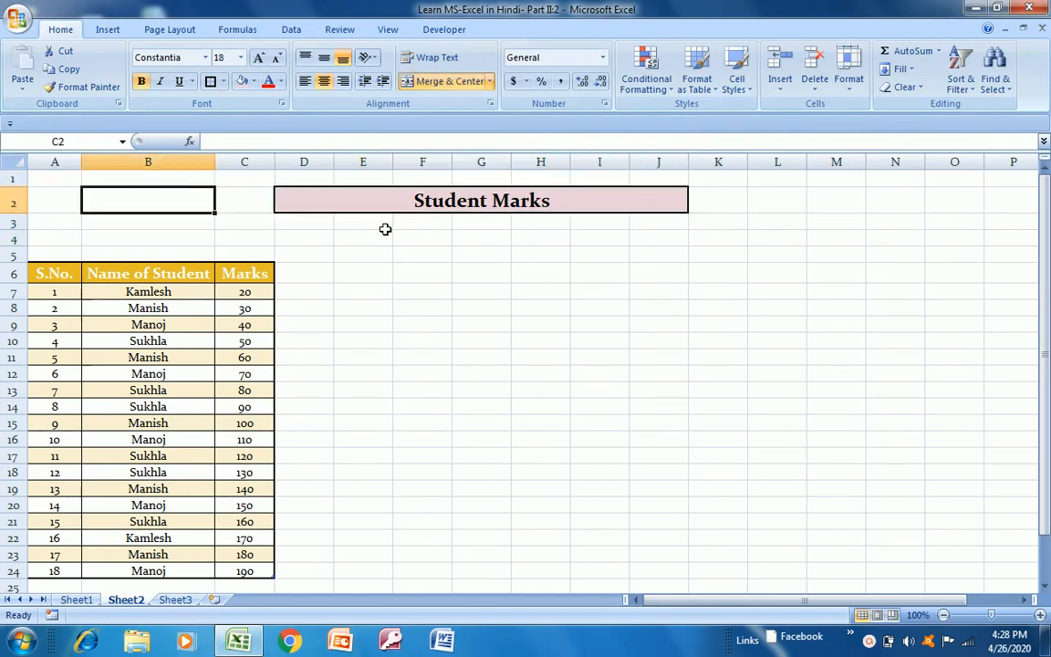
{"action": "key", "text": "Down"}
{"action": "key", "text": "Down"}
{"action": "key", "text": "Down"}
{"action": "key", "text": "Down"}
{"action": "key", "text": "shift+Right"}
{"action": "key", "text": "shift+Right"}
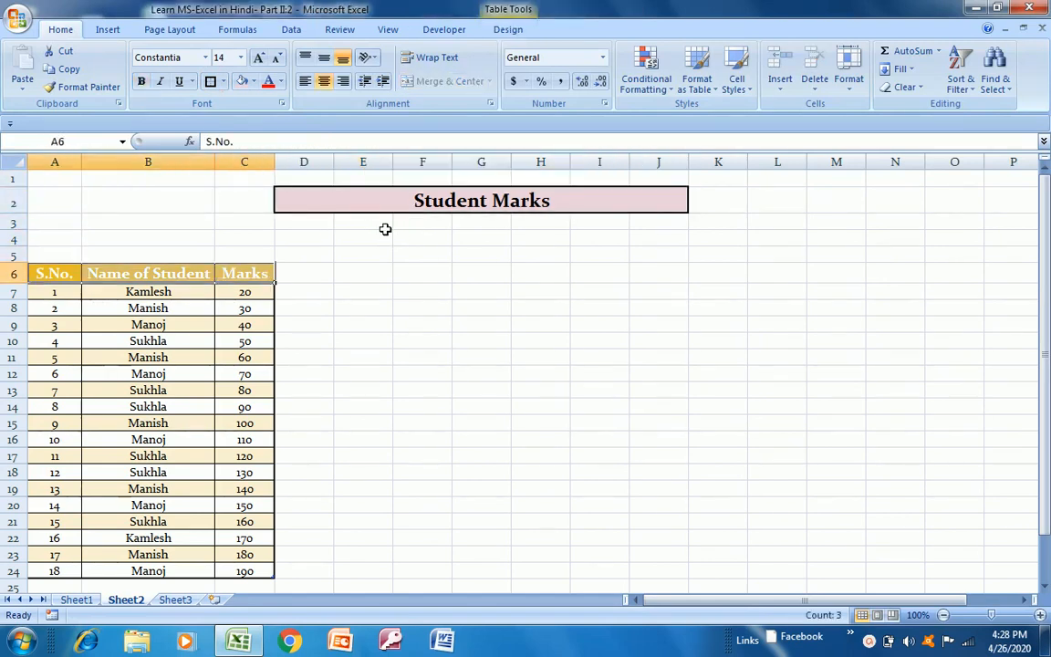
{"action": "key", "text": "shift+Down"}
{"action": "key", "text": "shift+Down"}
{"action": "key", "text": "shift+Down"}
{"action": "key", "text": "shift+Down"}
{"action": "key", "text": "shift+Down"}
{"action": "key", "text": "shift+Down"}
{"action": "key", "text": "shift+Down"}
{"action": "key", "text": "shift+Down"}
{"action": "key", "text": "shift+Down"}
{"action": "key", "text": "shift+Down"}
{"action": "key", "text": "shift+Down"}
{"action": "key", "text": "shift+Down"}
{"action": "key", "text": "shift+Down"}
{"action": "key", "text": "shift+Down"}
{"action": "key", "text": "shift+Down"}
{"action": "key", "text": "shift+Down"}
{"action": "key", "text": "shift+Down"}
{"action": "key", "text": "shift+Down"}
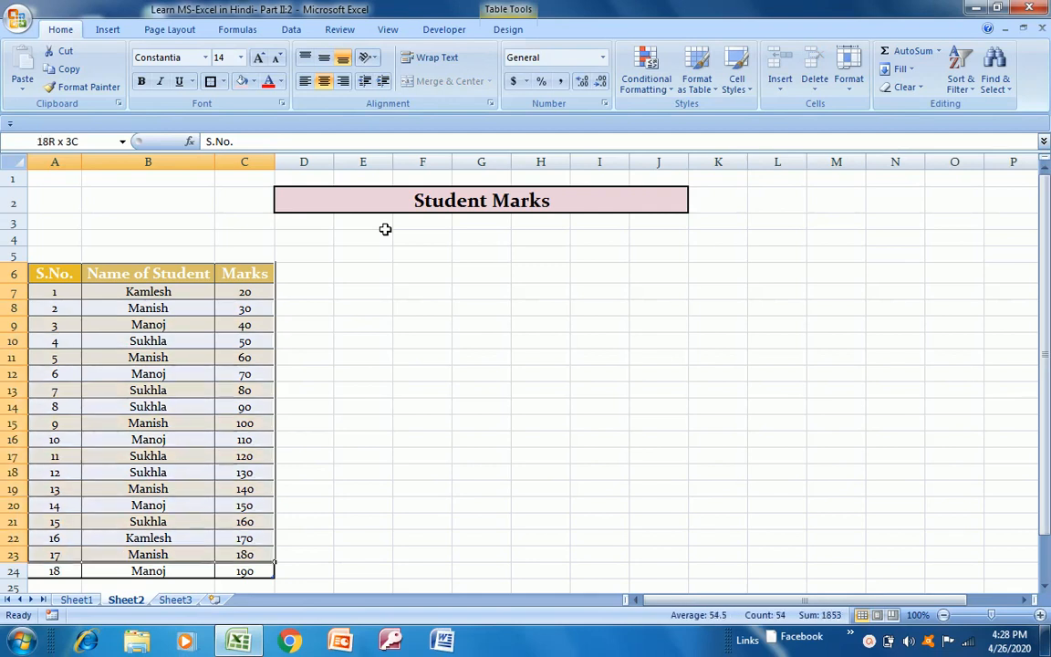
{"action": "key", "text": "ctrl+c"}
{"action": "key", "text": "Up"}
{"action": "key", "text": "Up"}
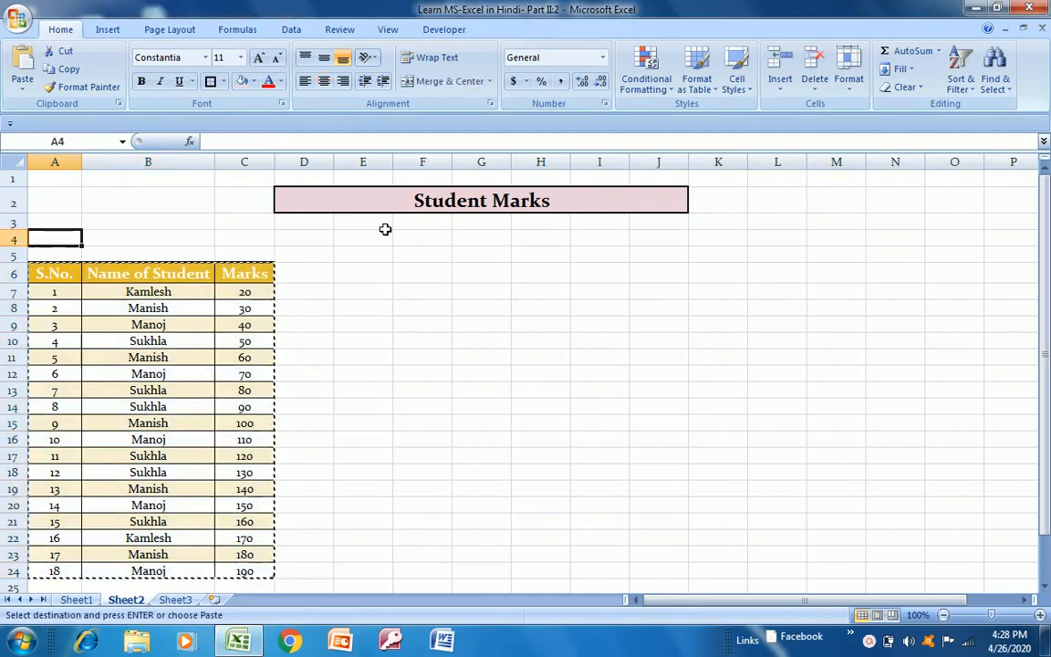
{"action": "key", "text": "Right"}
{"action": "key", "text": "Right"}
{"action": "key", "text": "Right"}
{"action": "key", "text": "ctrl+v"}
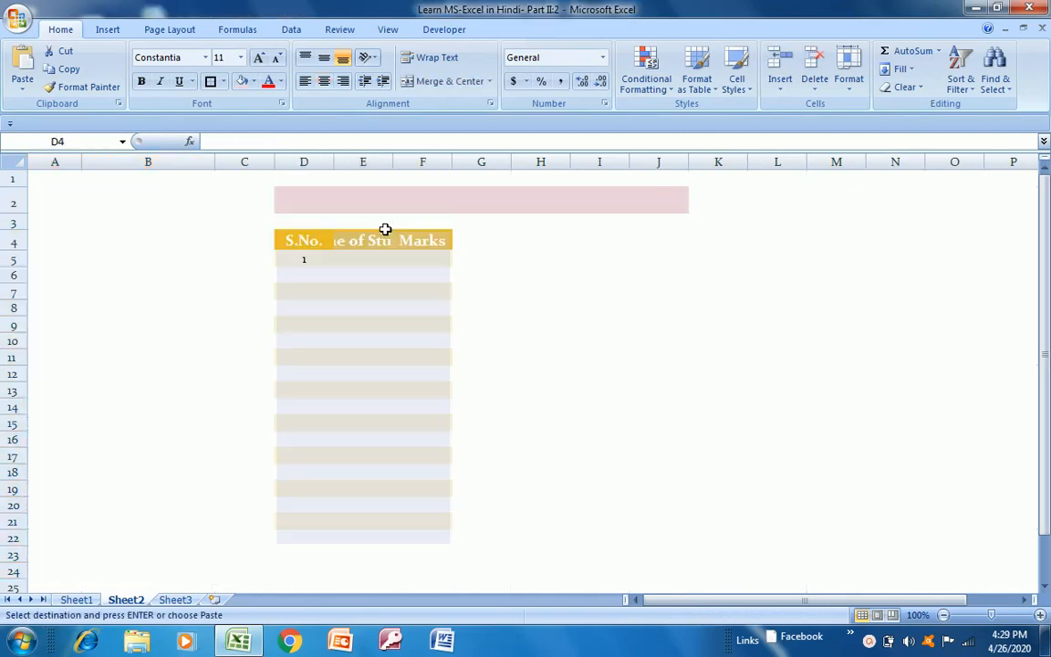
{"action": "key", "text": "Right"}
{"action": "key", "text": "Left"}
{"action": "key", "text": "Right"}
{"action": "key", "text": "Right"}
{"action": "key", "text": "Left"}
{"action": "key", "text": "Right"}
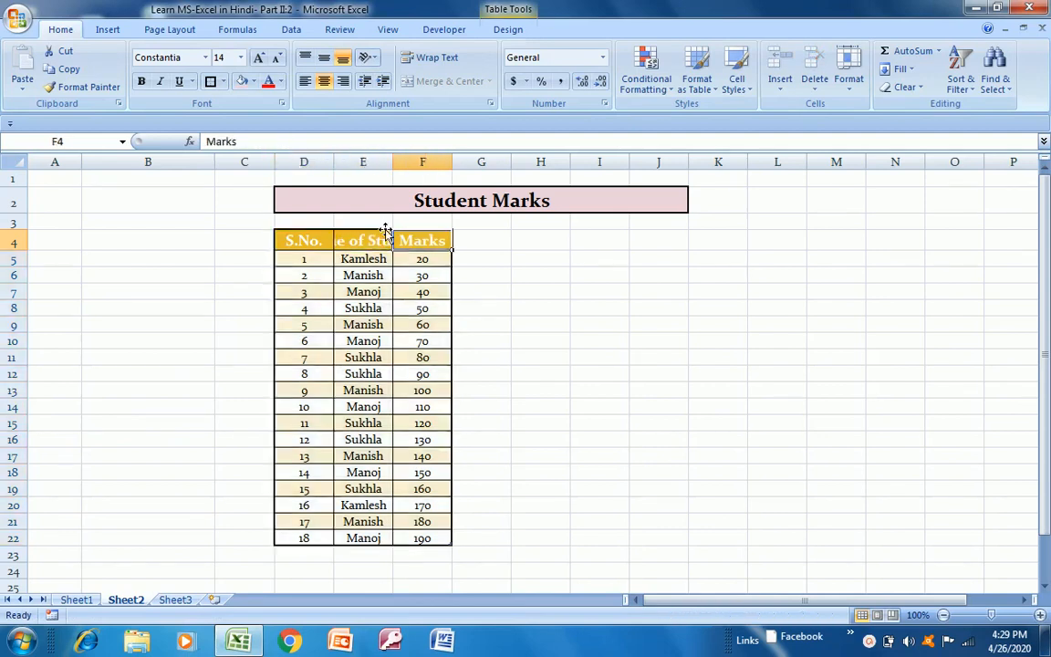
{"action": "key", "text": "Right"}
{"action": "key", "text": "Right"}
{"action": "key", "text": "Left"}
{"action": "key", "text": "Left"}
{"action": "key", "text": "Left"}
{"action": "key", "text": "Left"}
{"action": "key", "text": "Up"}
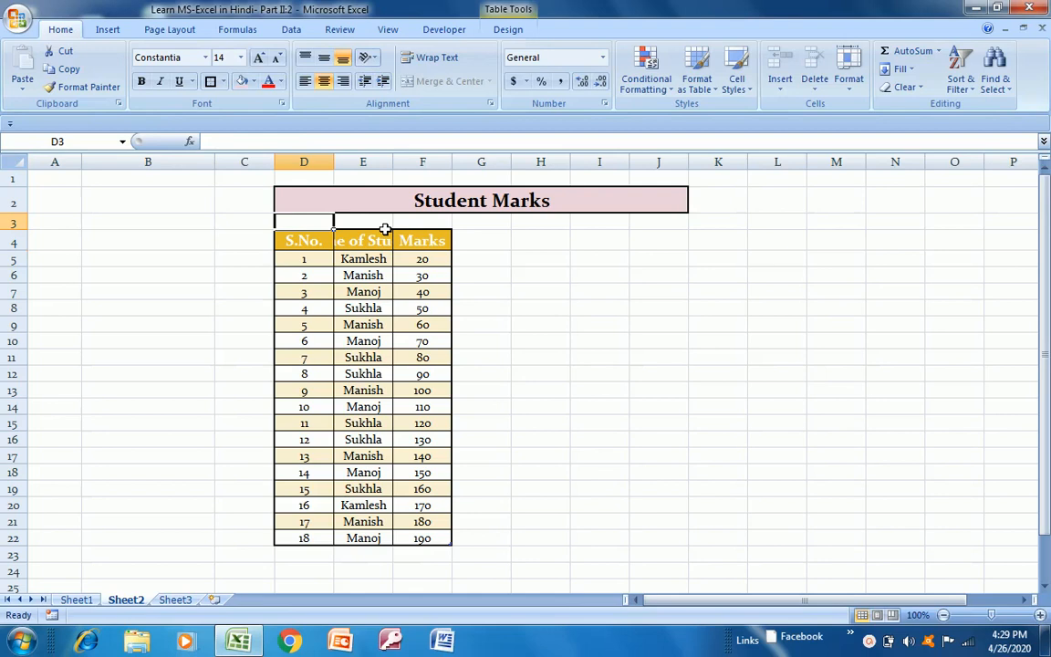
{"action": "key", "text": "Right"}
{"action": "key", "text": "Down"}
{"action": "key", "text": "Down"}
{"action": "key", "text": "Up"}
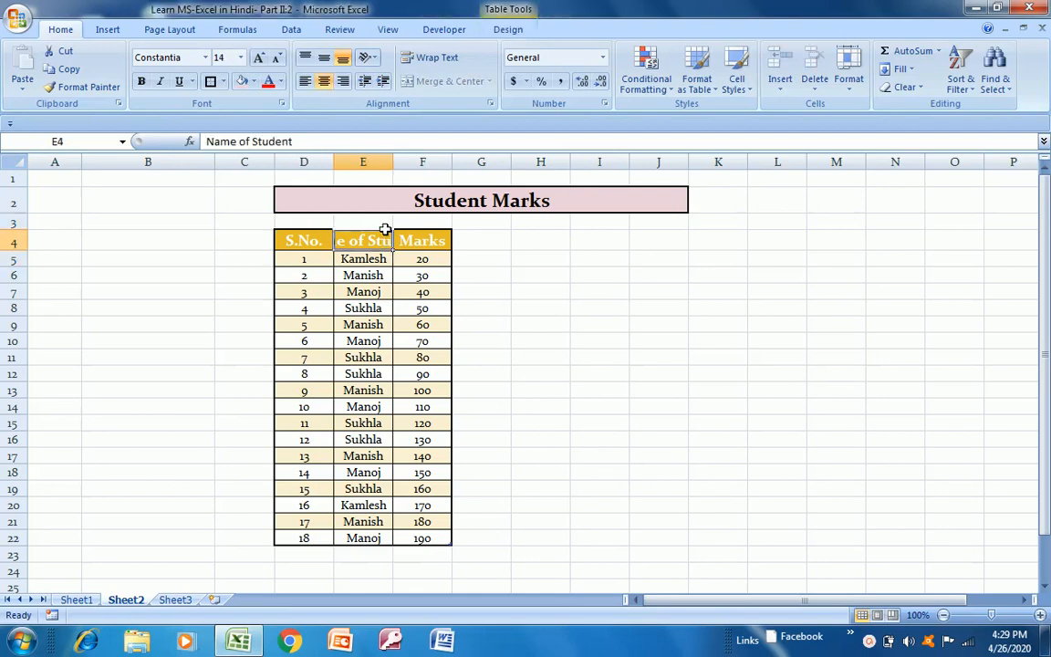
{"action": "key", "text": "Left"}
{"action": "key", "text": "shift+Right"}
{"action": "key", "text": "shift+Right"}
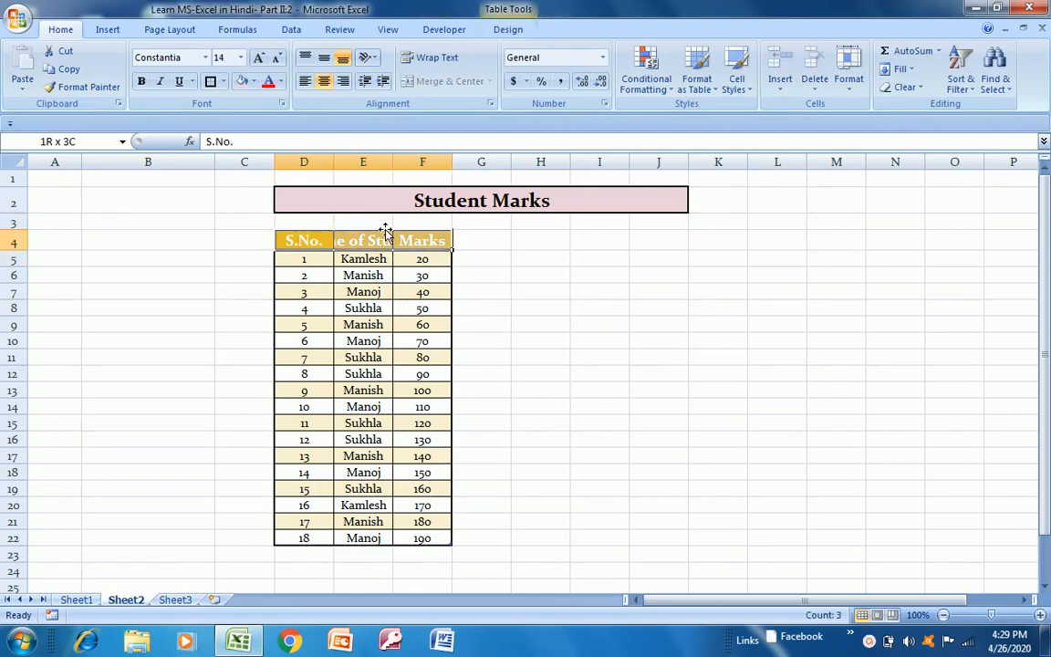
{"action": "key", "text": "Up"}
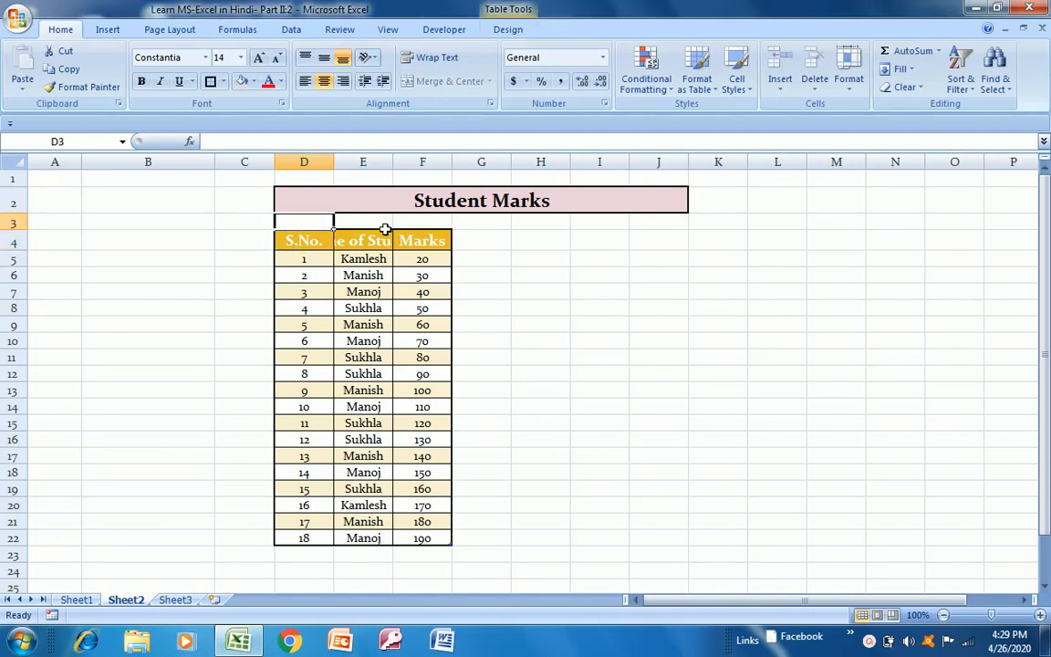
{"action": "key", "text": "shift+Right"}
{"action": "key", "text": "shift+Right"}
{"action": "key", "text": "shift+Right"}
{"action": "key", "text": "Right"}
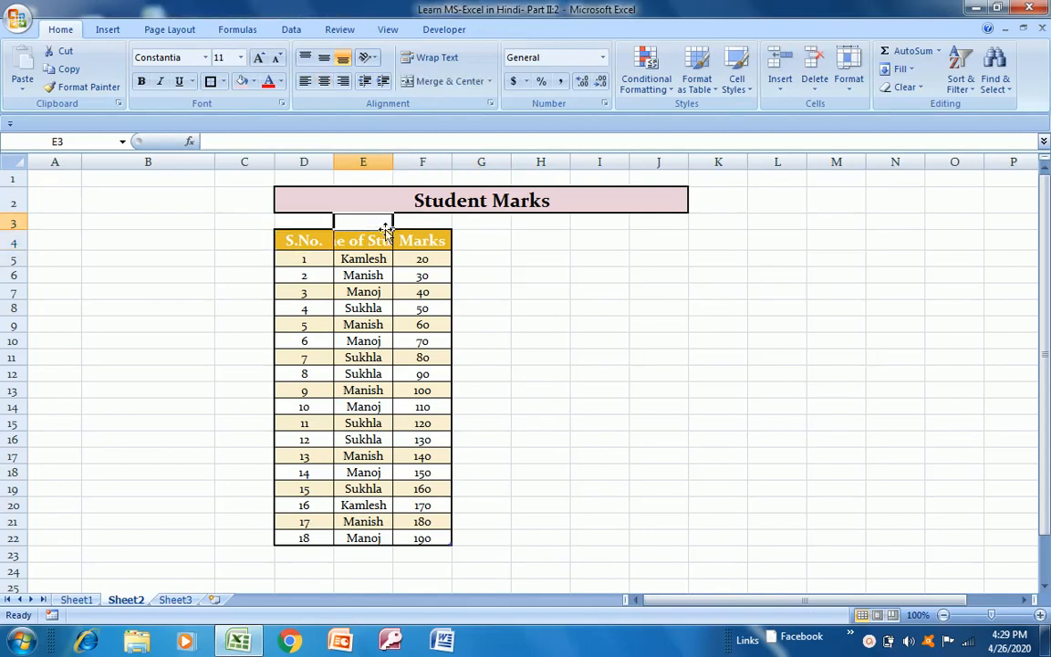
{"action": "key", "text": "Left"}
{"action": "key", "text": "Up"}
{"action": "key", "text": "Up"}
{"action": "key", "text": "shift+Right"}
{"action": "key", "text": "shift+Right"}
{"action": "key", "text": "shift+Right"}
{"action": "key", "text": "shift+Right"}
{"action": "key", "text": "shift+Right"}
{"action": "key", "text": "shift+Right"}
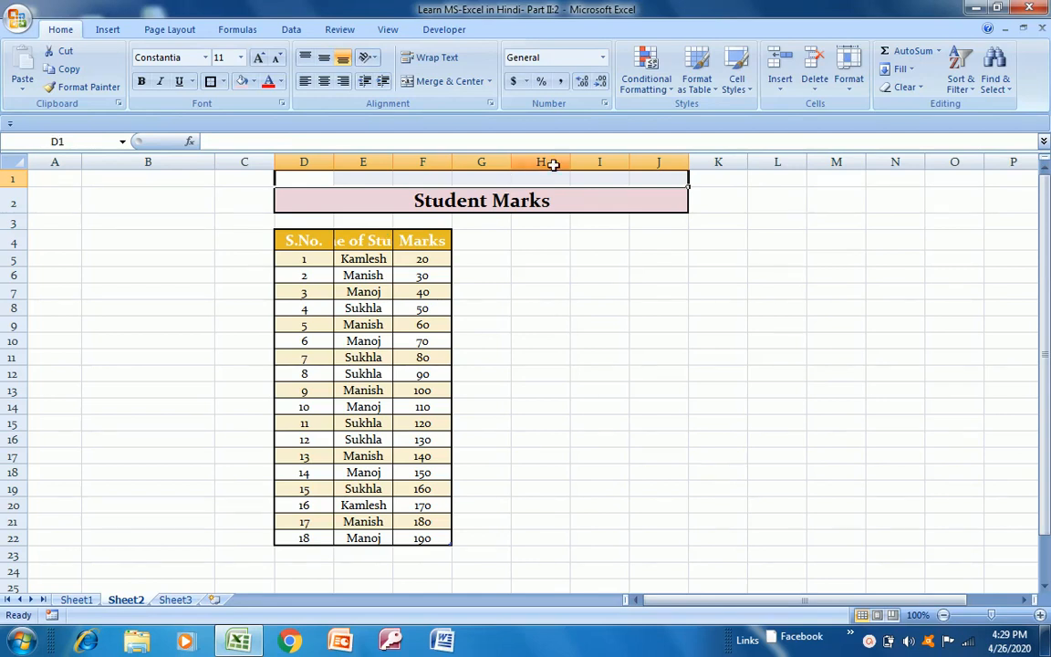
- Hide the gridlines on Sheet2
{"action": "left_click", "coordinate": [388, 30]}
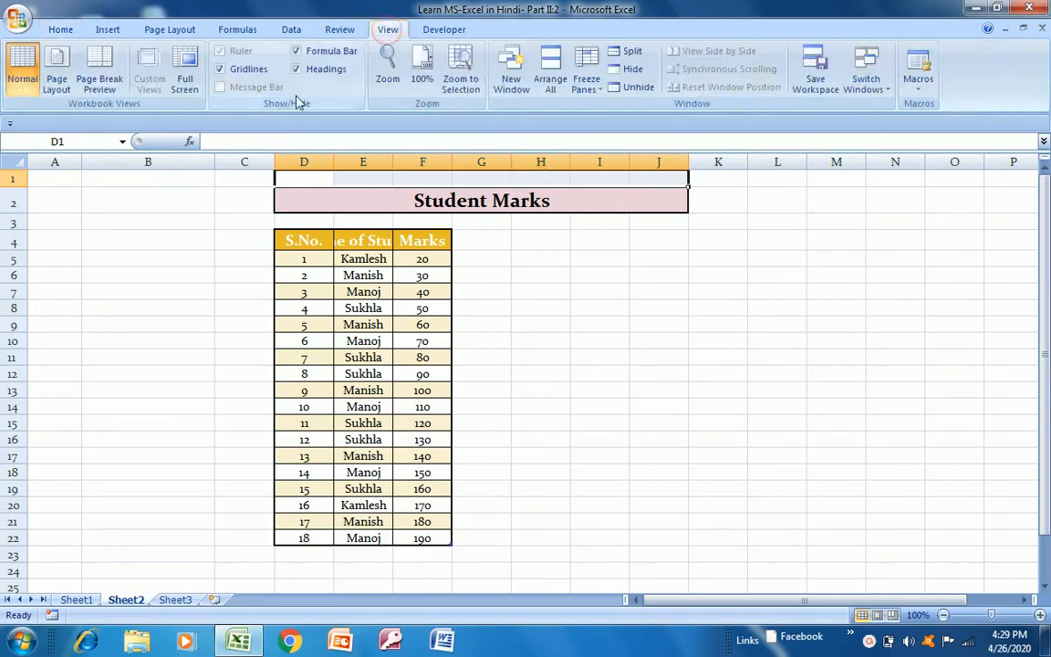
{"action": "left_click", "coordinate": [219, 70]}
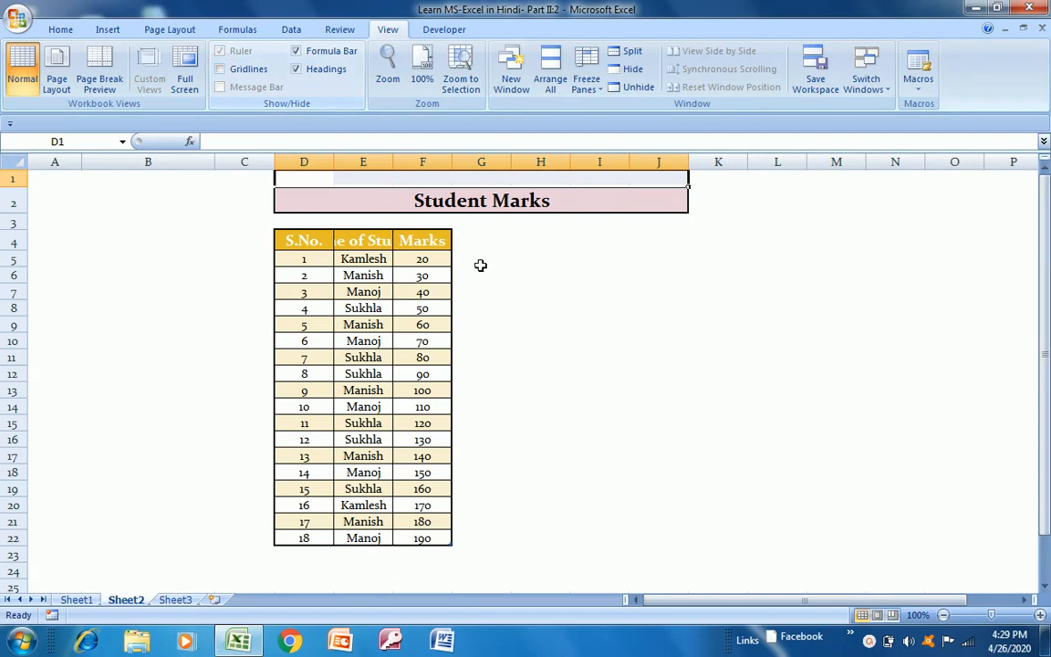
{"action": "left_click", "coordinate": [553, 237]}
- Merge and center cells D1:J1 above the title
{"action": "key", "text": "Up"}
{"action": "key", "text": "Up"}
{"action": "key", "text": "Up"}
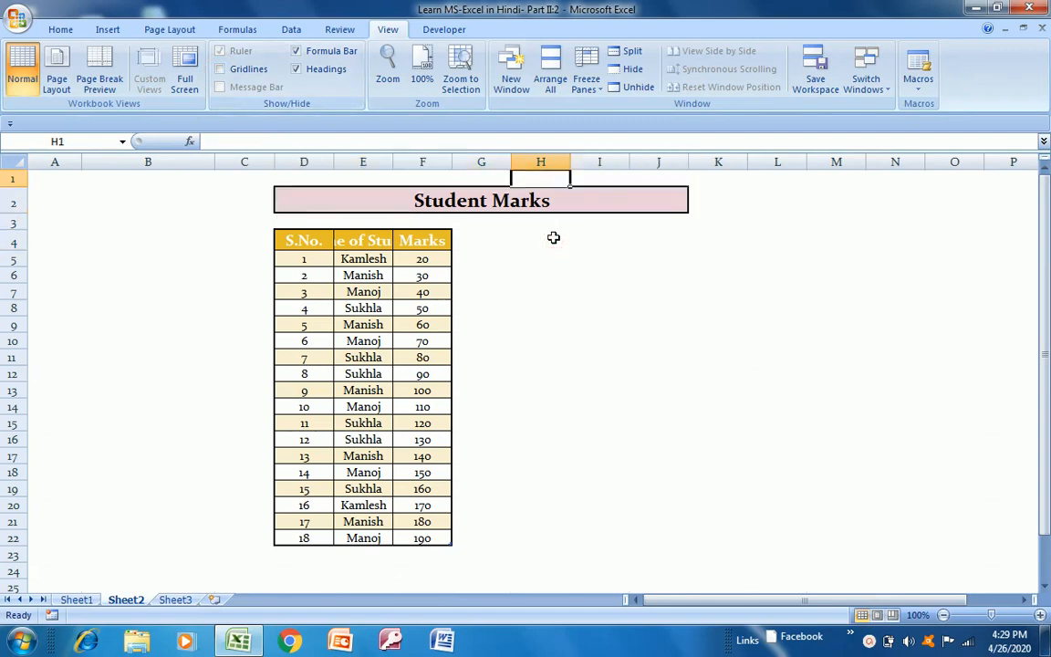
{"action": "key", "text": "Left"}
{"action": "key", "text": "Left"}
{"action": "key", "text": "Left"}
{"action": "key", "text": "Left"}
{"action": "key", "text": "shift+Right"}
{"action": "key", "text": "shift+Right"}
{"action": "key", "text": "shift+Right"}
{"action": "key", "text": "shift+Right"}
{"action": "key", "text": "shift+Right"}
{"action": "key", "text": "shift+Right"}
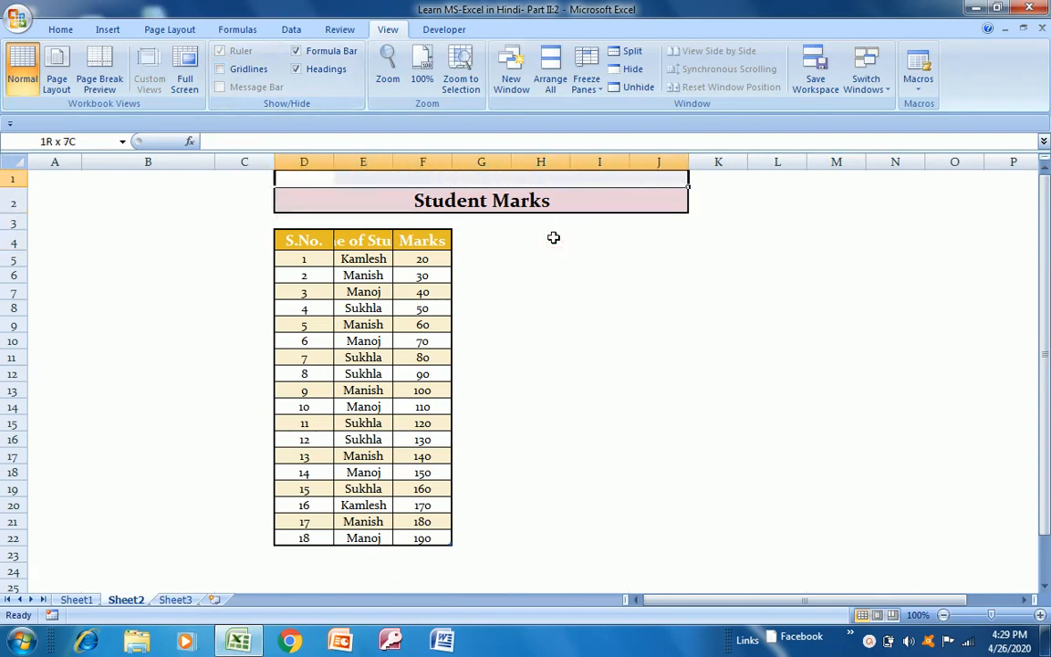
{"action": "left_click", "coordinate": [62, 32]}
{"action": "left_click", "coordinate": [448, 81]}
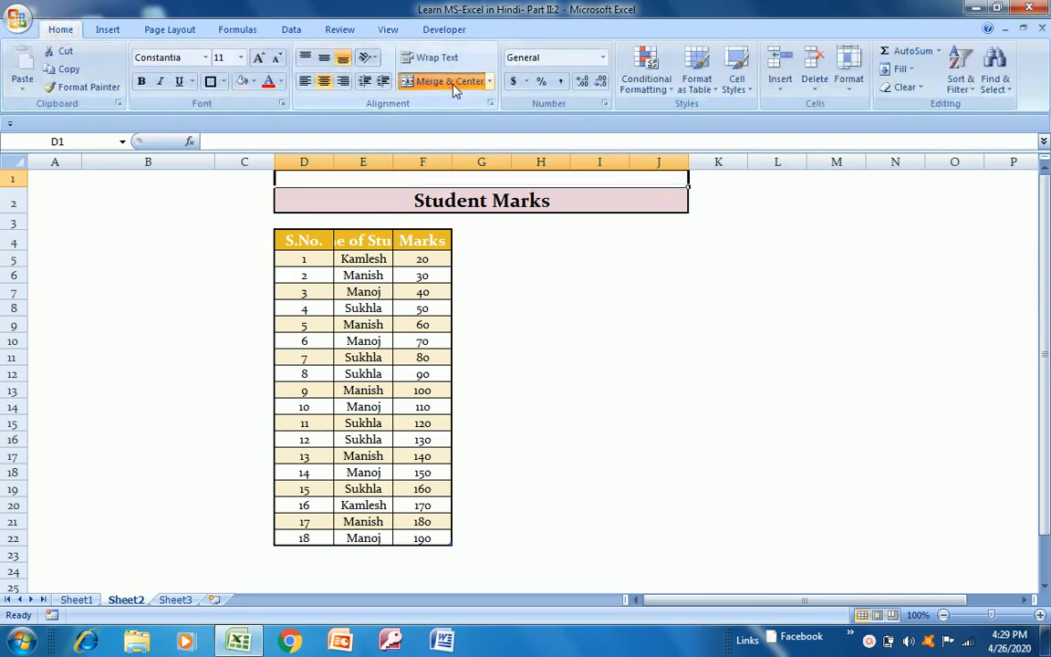
- Merge and center cells D3:J3 between the title and the marks table
{"action": "left_click", "coordinate": [504, 225]}
{"action": "key", "text": "Left"}
{"action": "key", "text": "Left"}
{"action": "key", "text": "Left"}
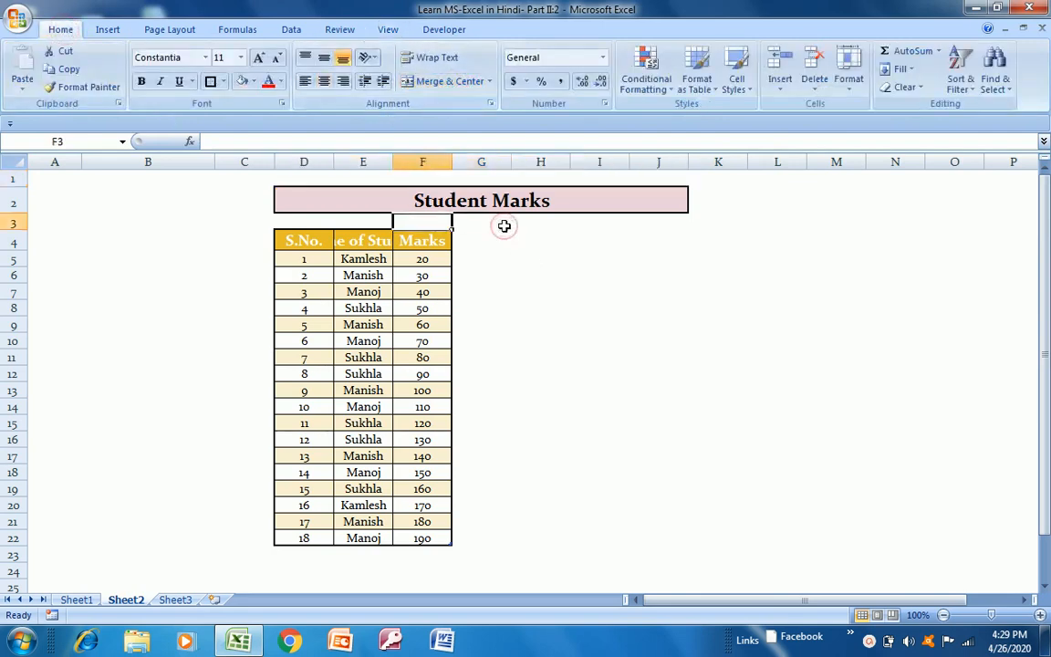
{"action": "key", "text": "shift+Right"}
{"action": "key", "text": "shift+Right"}
{"action": "key", "text": "shift+Right"}
{"action": "key", "text": "shift+Right"}
{"action": "key", "text": "shift+Right"}
{"action": "key", "text": "shift+Right"}
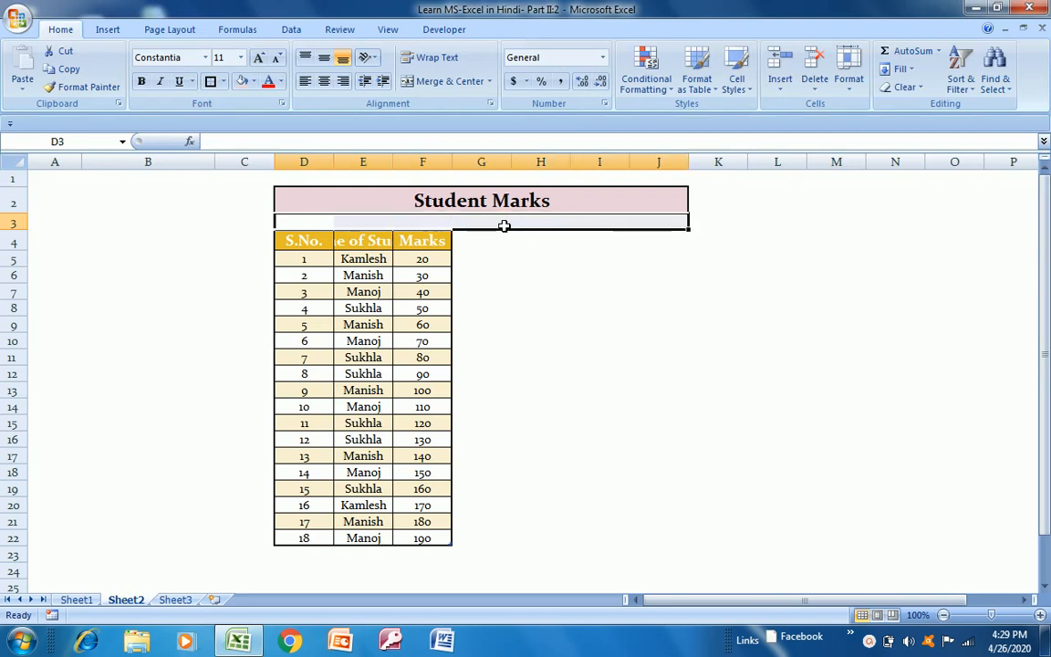
{"action": "left_click", "coordinate": [437, 81]}
- Outline the merged cell D1:J1 above the title with a thick box border
{"action": "left_click_drag", "start_coordinate": [418, 205], "coordinate": [375, 177]}
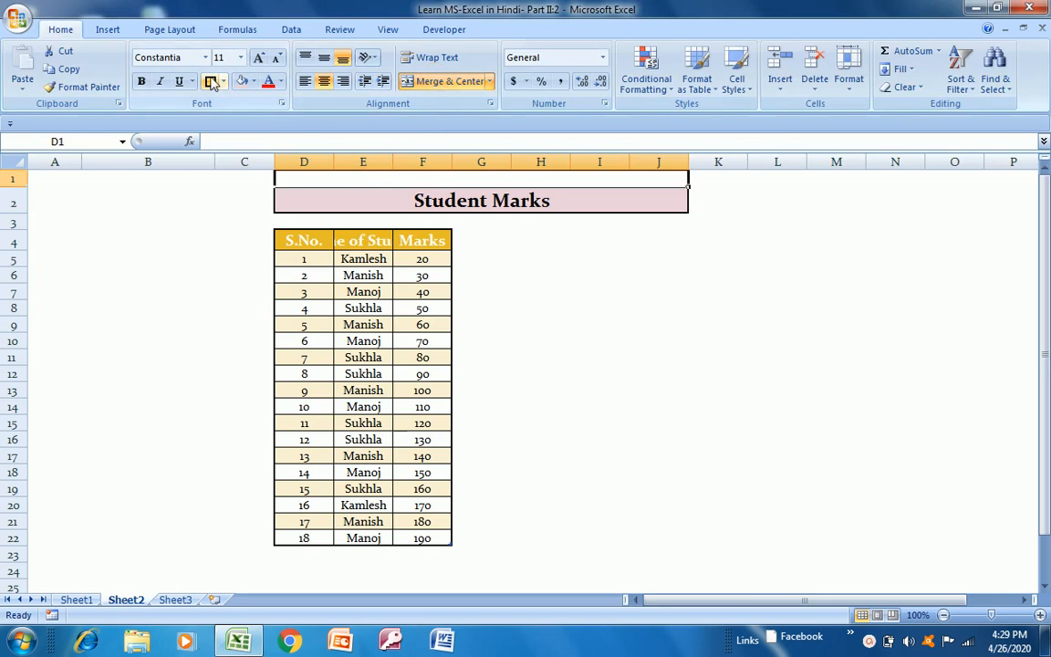
{"action": "key", "text": "ctrl+z"}
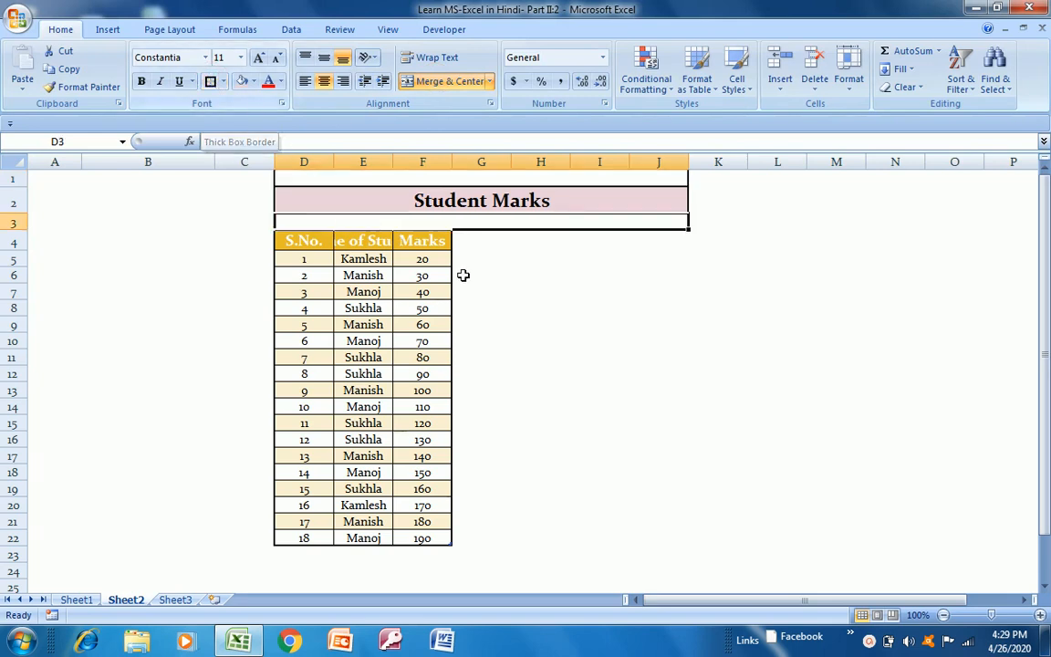
{"action": "left_click", "coordinate": [540, 258]}
{"action": "left_click", "coordinate": [476, 220]}
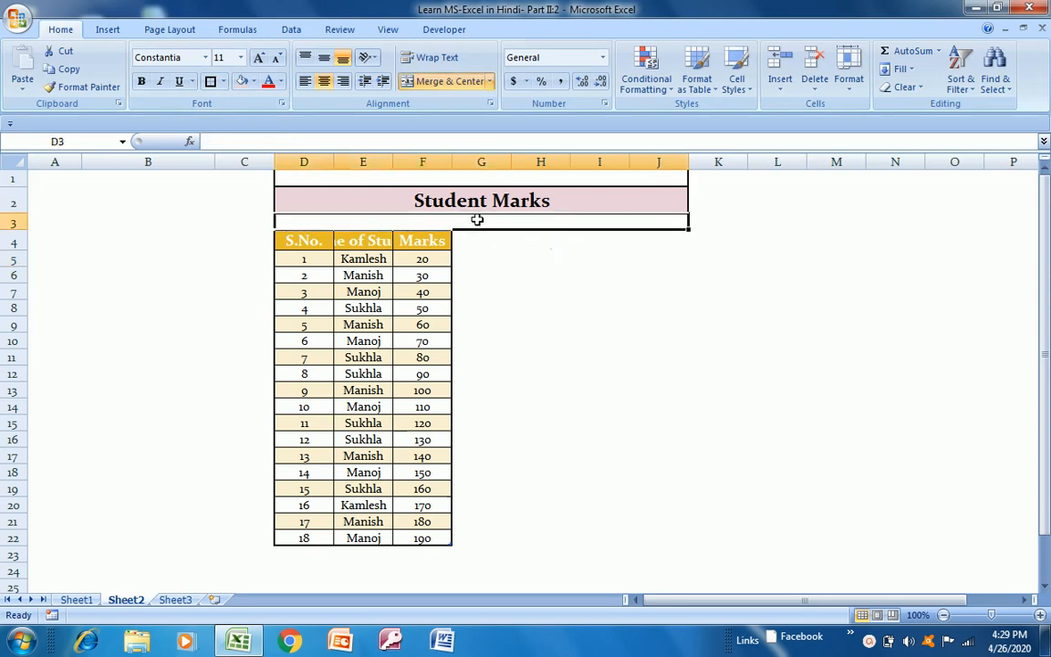
{"action": "key", "text": "Right"}
{"action": "key", "text": "Down"}
{"action": "key", "text": "Left"}
{"action": "key", "text": "Left"}
{"action": "key", "text": "Left"}
{"action": "key", "text": "Left"}
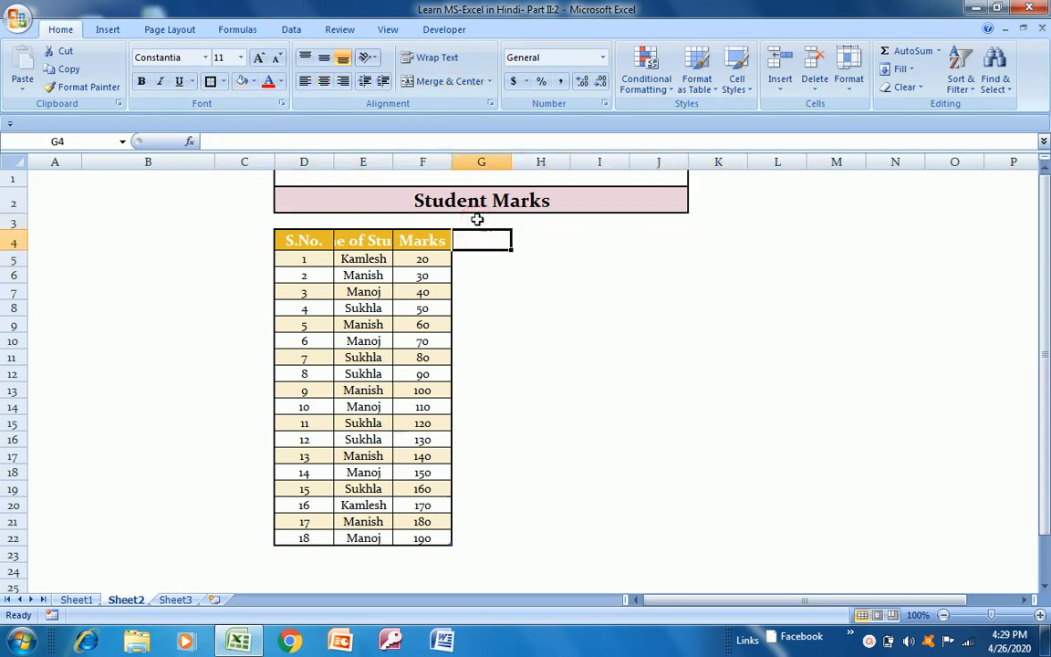
{"action": "key", "text": "shift+Right"}
{"action": "key", "text": "shift+Right"}
{"action": "key", "text": "shift+Right"}
{"action": "key", "text": "shift+Down"}
{"action": "key", "text": "shift+Down"}
{"action": "key", "text": "shift+Down"}
{"action": "key", "text": "shift+Down"}
{"action": "key", "text": "shift+Down"}
{"action": "key", "text": "shift+Down"}
{"action": "key", "text": "shift+Down"}
{"action": "key", "text": "shift+Down"}
{"action": "key", "text": "shift+Down"}
{"action": "key", "text": "shift+Down"}
{"action": "key", "text": "shift+Down"}
{"action": "key", "text": "shift+Down"}
{"action": "key", "text": "shift+Down"}
{"action": "key", "text": "shift+Down"}
{"action": "key", "text": "shift+Down"}
{"action": "key", "text": "shift+Down"}
{"action": "key", "text": "shift+Down"}
{"action": "key", "text": "shift+Down"}
{"action": "key", "text": "Up"}
{"action": "key", "text": "Up"}
{"action": "key", "text": "Right"}
{"action": "key", "text": "Down"}
{"action": "key", "text": "Down"}
{"action": "key", "text": "Left"}
{"action": "key", "text": "Left"}
{"action": "key", "text": "Left"}
{"action": "key", "text": "Left"}
- Merge and center cells G4:J22 beside the marks table into one block
{"action": "key", "text": "shift+Right"}
{"action": "key", "text": "shift+Right"}
{"action": "key", "text": "shift+Right"}
{"action": "key", "text": "shift+Down"}
{"action": "key", "text": "shift+Down"}
{"action": "key", "text": "shift+Down"}
{"action": "key", "text": "shift+Down"}
{"action": "key", "text": "shift+Down"}
{"action": "key", "text": "shift+Down"}
{"action": "key", "text": "shift+Down"}
{"action": "key", "text": "shift+Down"}
{"action": "key", "text": "shift+Down"}
{"action": "key", "text": "shift+Down"}
{"action": "key", "text": "shift+Down"}
{"action": "key", "text": "shift+Down"}
{"action": "key", "text": "shift+Down"}
{"action": "key", "text": "shift+Down"}
{"action": "key", "text": "shift+Down"}
{"action": "key", "text": "shift+Down"}
{"action": "key", "text": "shift+Down"}
{"action": "key", "text": "shift+Down"}
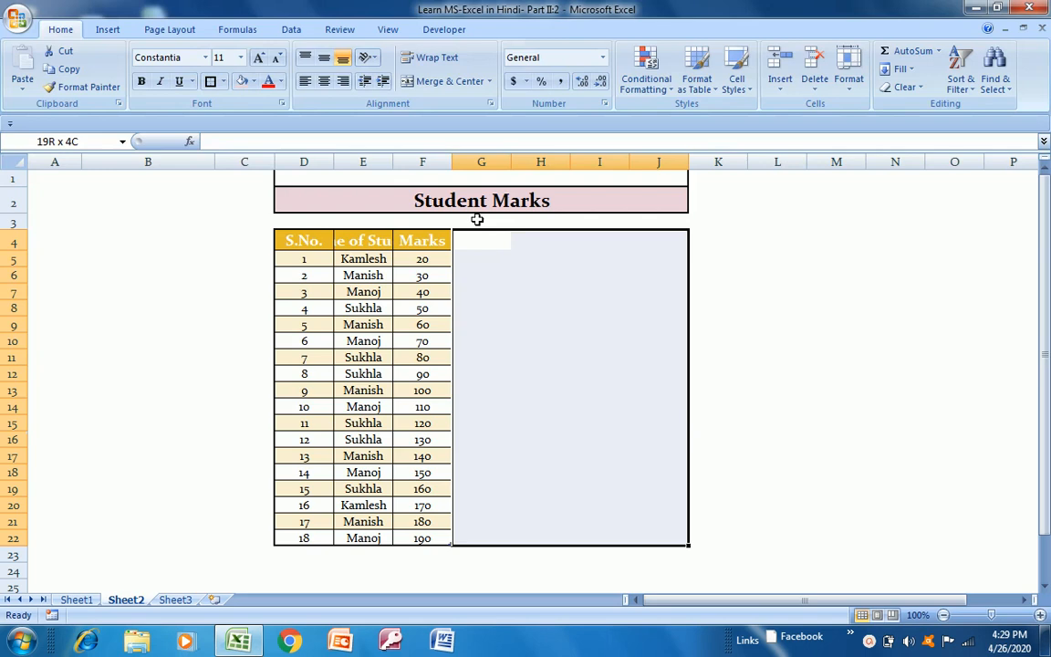
{"action": "left_click", "coordinate": [438, 82]}
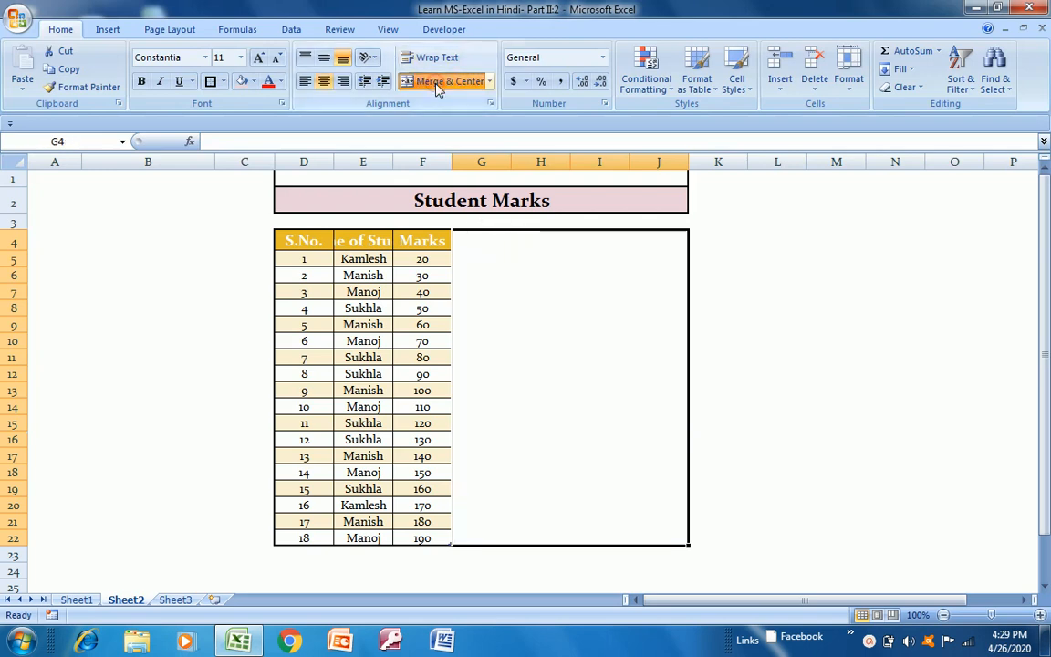
- Outline the merged cell D3:J3 between the title and the marks table with a thick box border
{"action": "left_click", "coordinate": [585, 225]}
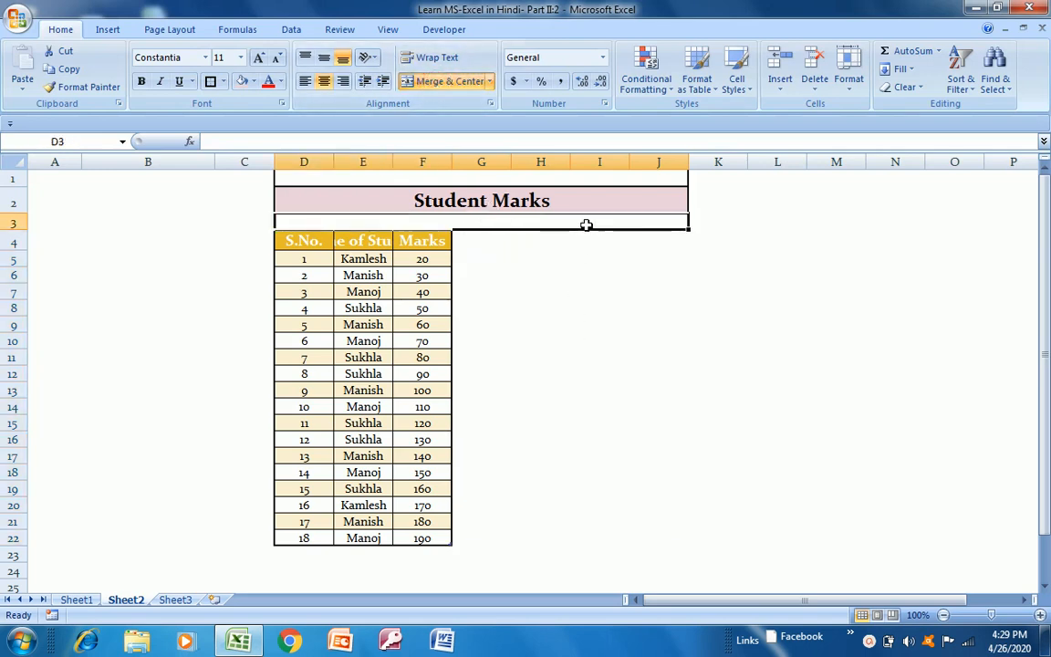
{"action": "key", "text": "Up"}
{"action": "key", "text": "Up"}
{"action": "key", "text": "Down"}
{"action": "key", "text": "Down"}
{"action": "left_click", "coordinate": [586, 224]}
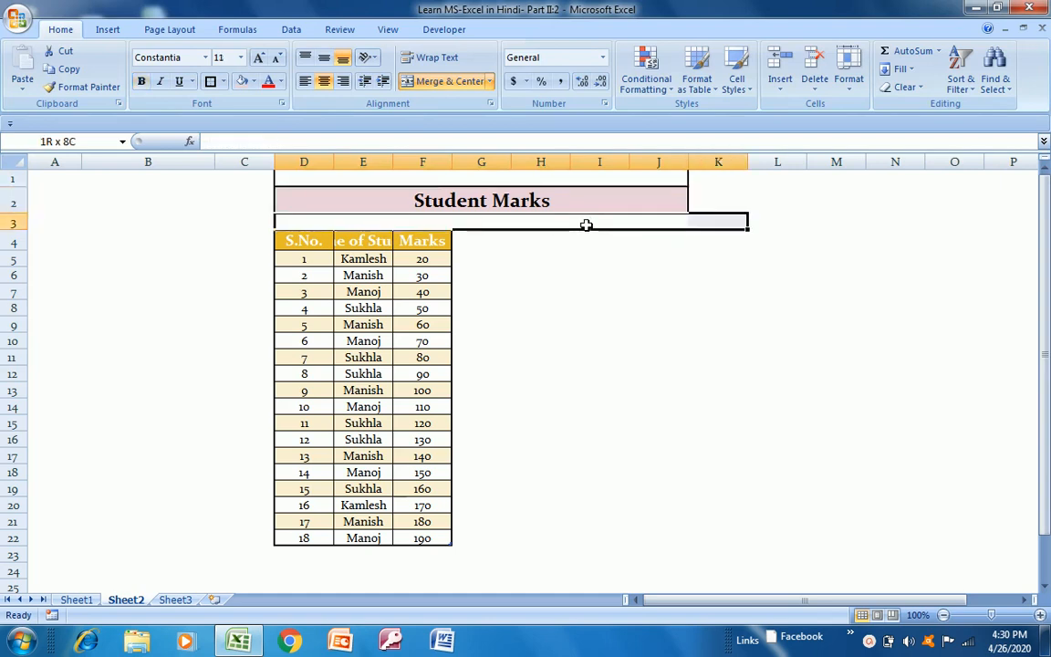
{"action": "left_click", "coordinate": [209, 81]}
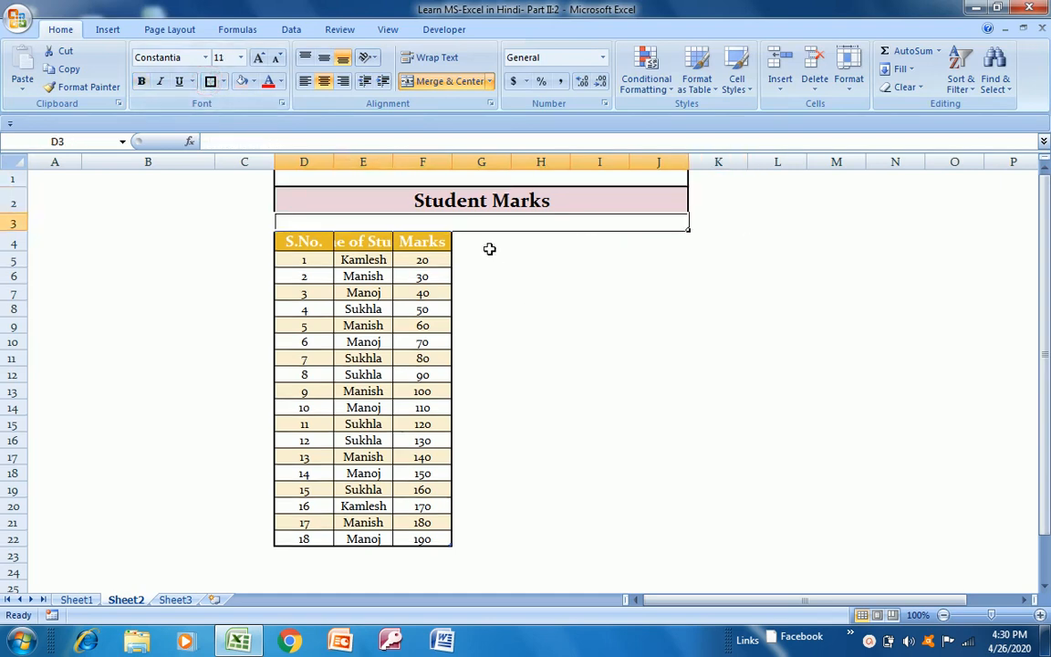
- Outline the merged block G4:J22 beside the marks table with a thick box border
{"action": "left_click_drag", "start_coordinate": [489, 248], "coordinate": [659, 539]}
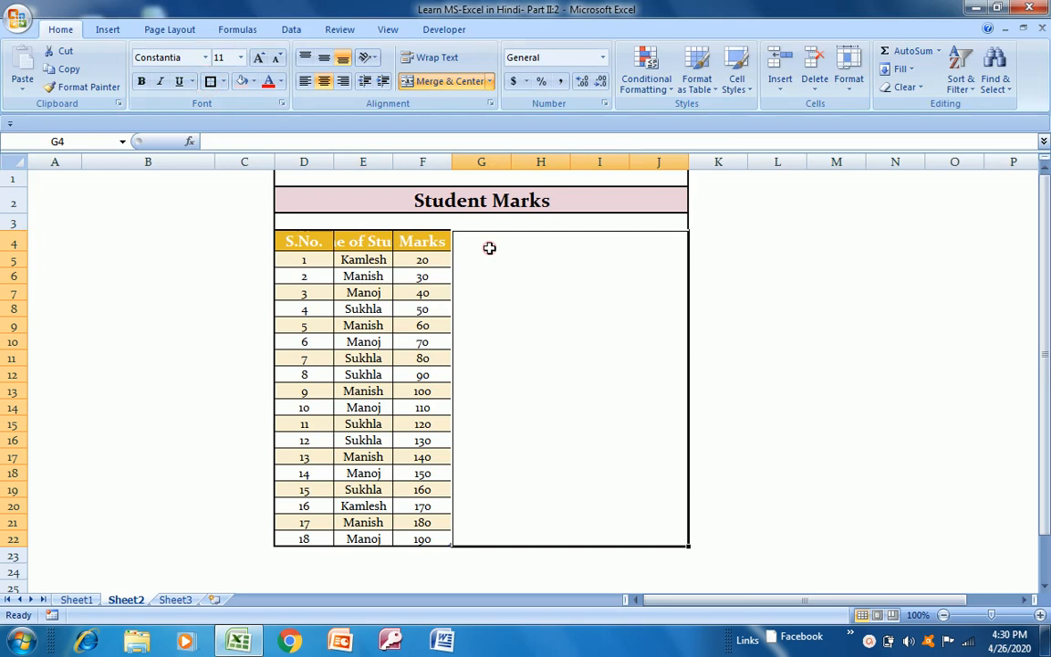
{"action": "left_click", "coordinate": [210, 81]}
{"action": "left_click", "coordinate": [755, 319]}
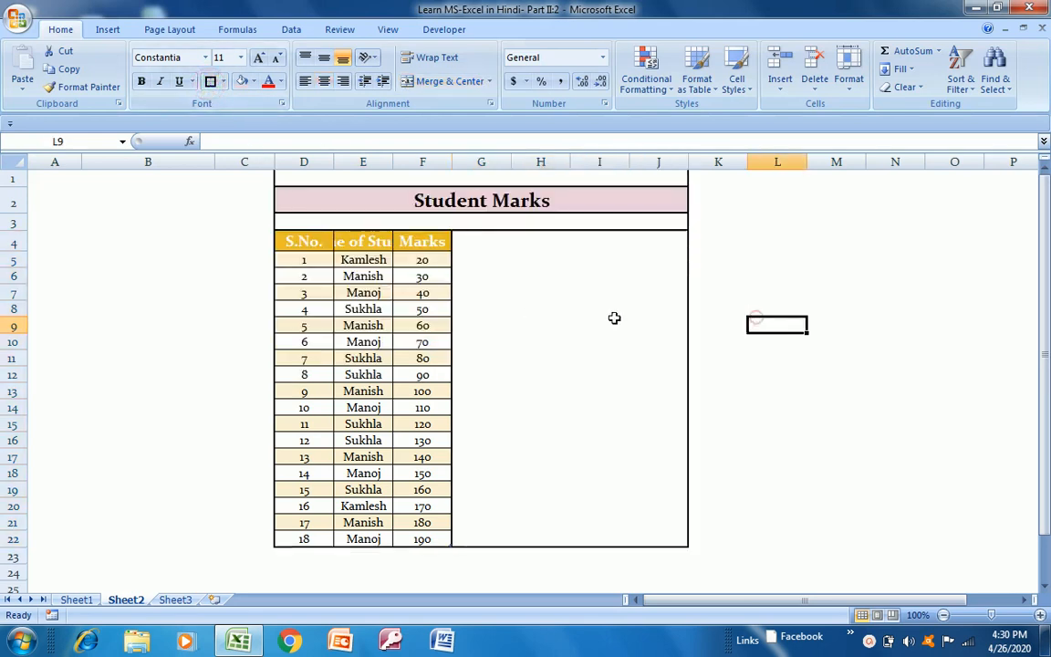
- Merge and center the empty top row together with the Student Marks title across D1:J2
{"action": "left_click", "coordinate": [405, 243]}
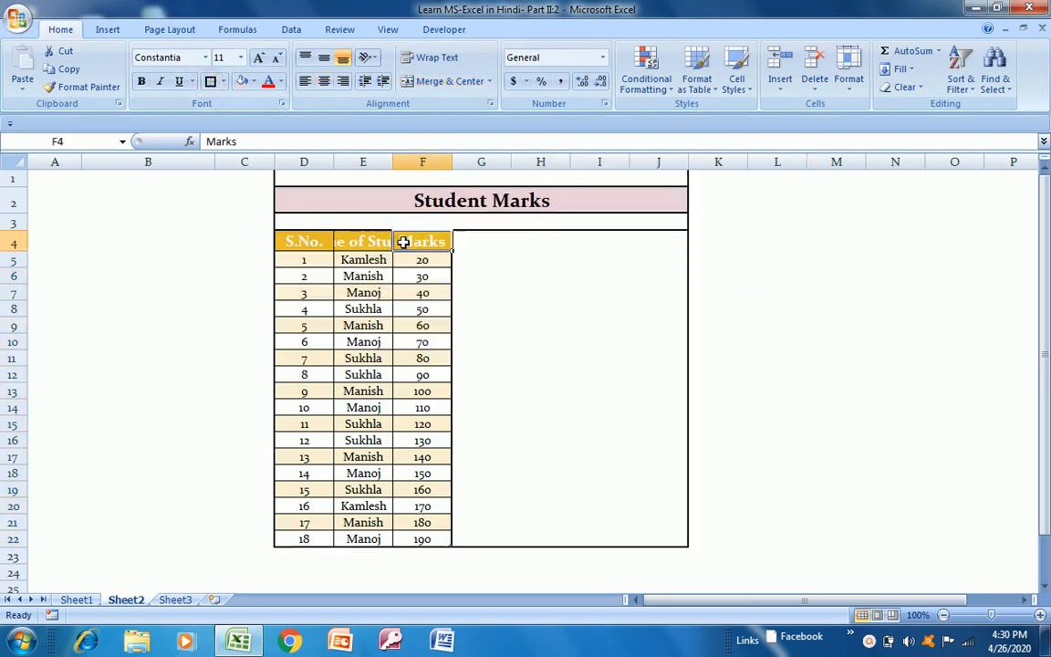
{"action": "left_click", "coordinate": [470, 178]}
{"action": "key", "text": "shift+Down"}
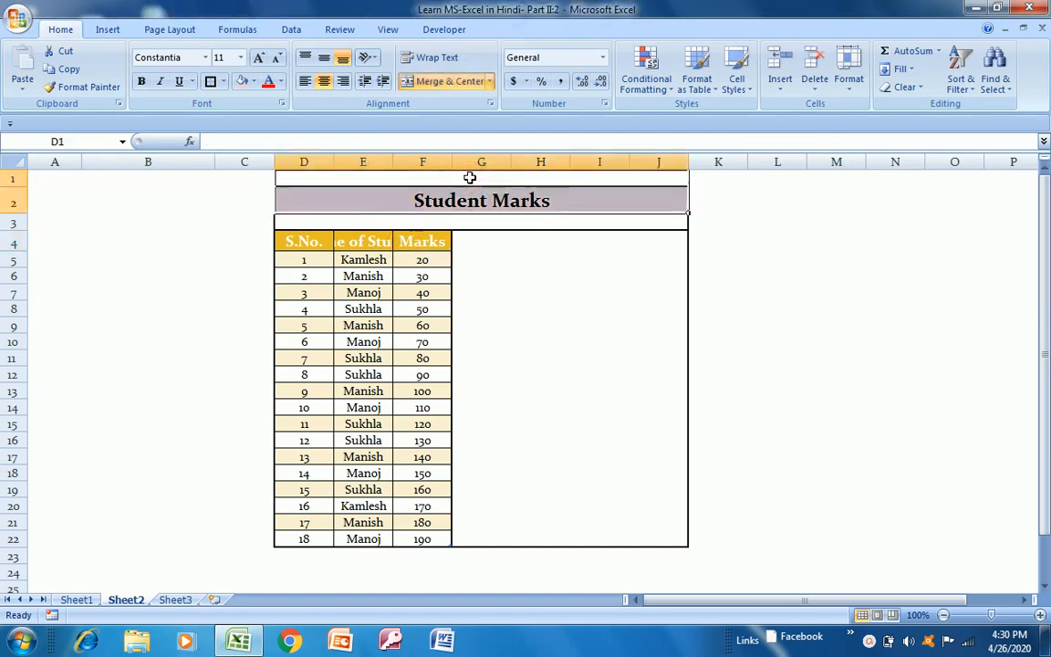
{"action": "left_click", "coordinate": [323, 81]}
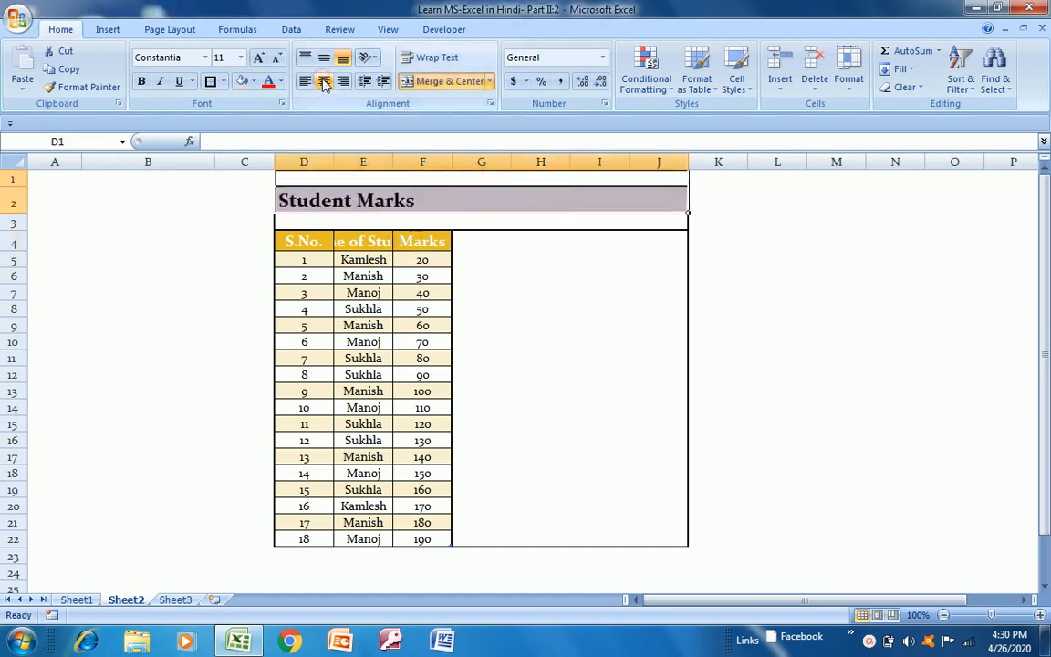
{"action": "left_click", "coordinate": [435, 80]}
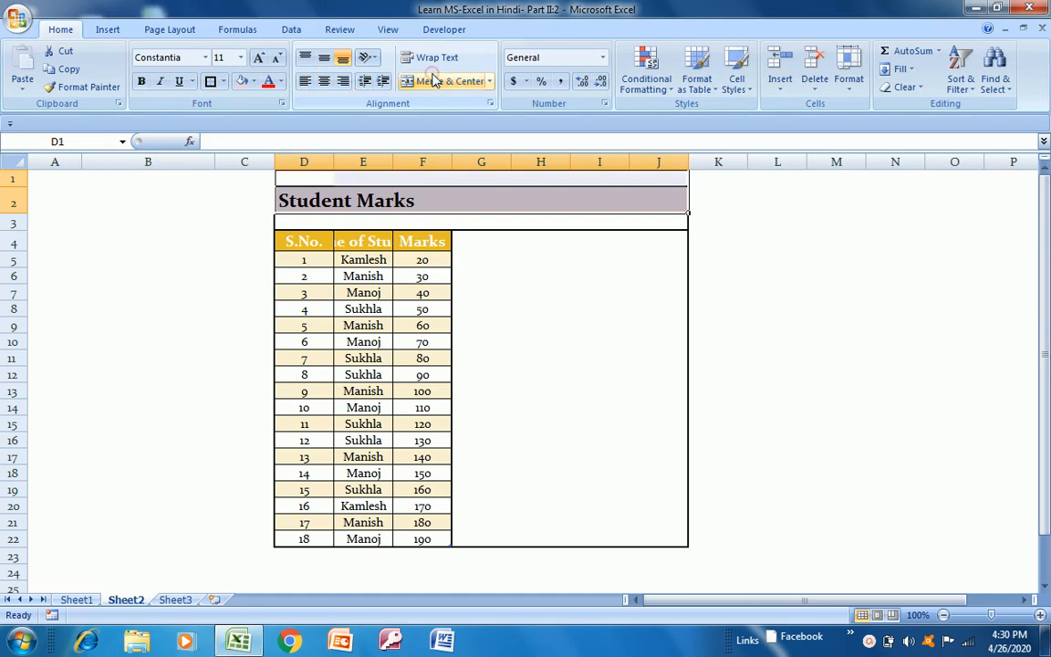
{"action": "left_click", "coordinate": [436, 80]}
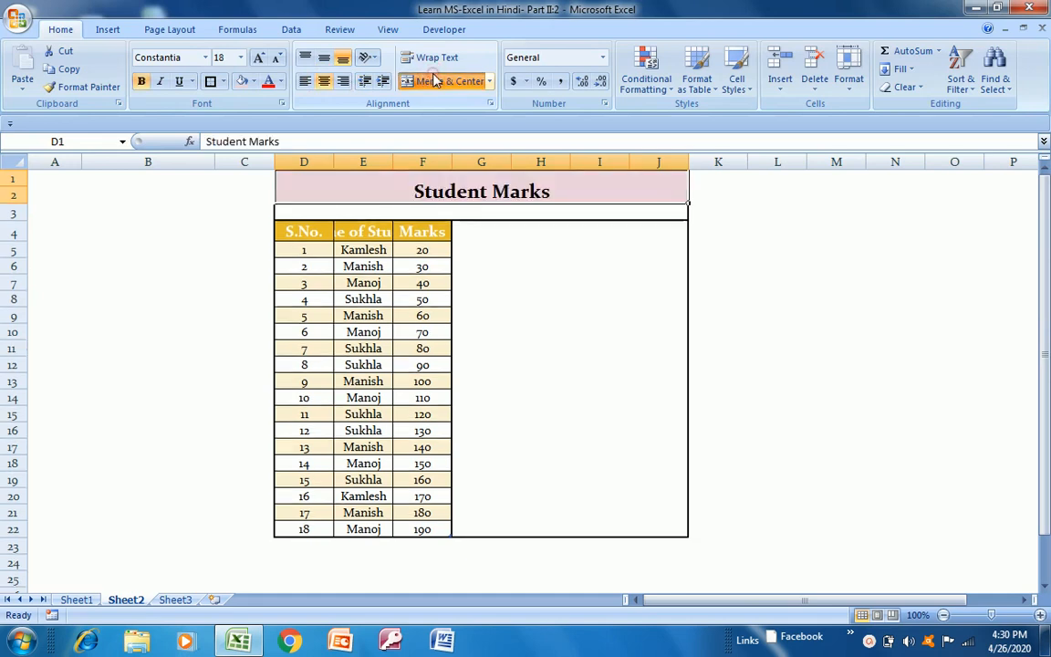
- Middle-align the Student Marks title vertically and fill its merged cell with light green
{"action": "left_click", "coordinate": [321, 62]}
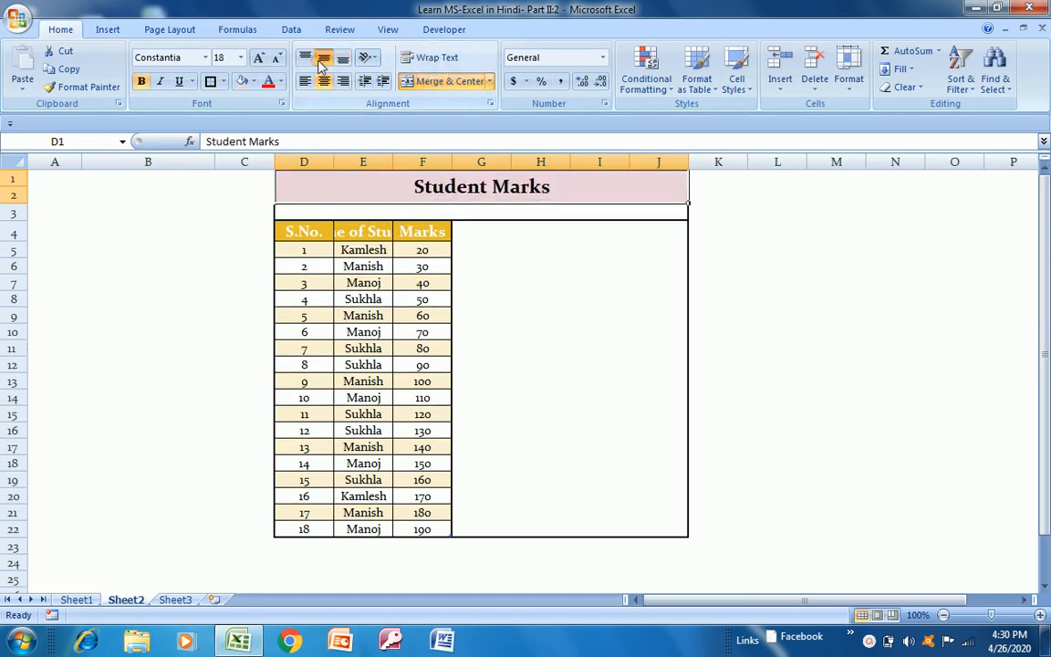
{"action": "left_click", "coordinate": [252, 82]}
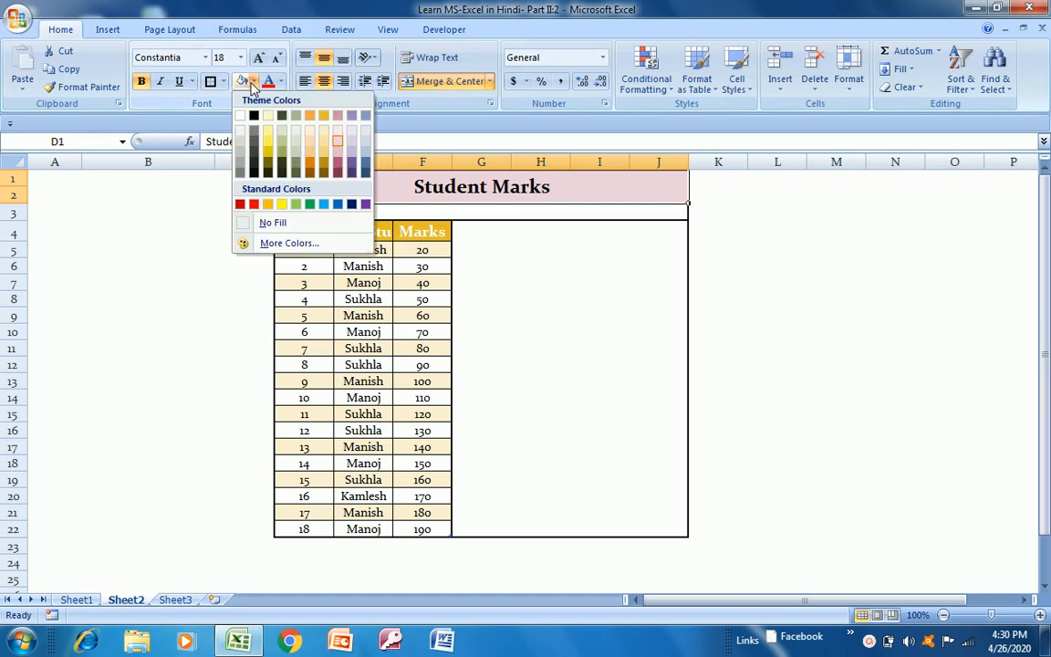
{"action": "left_click", "coordinate": [303, 206]}
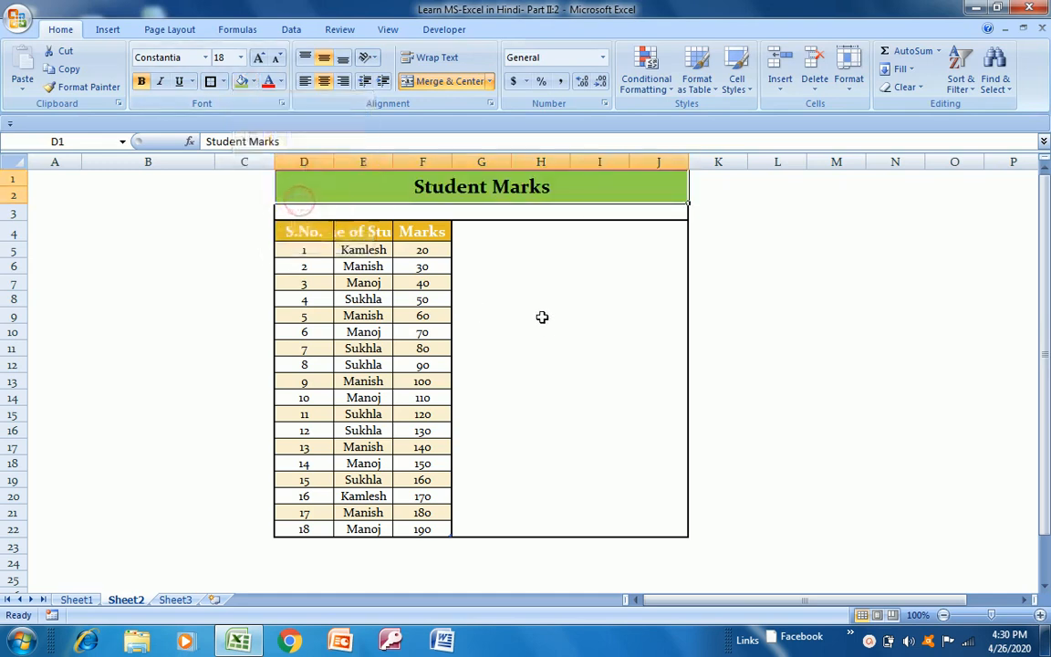
{"action": "left_click", "coordinate": [519, 272]}
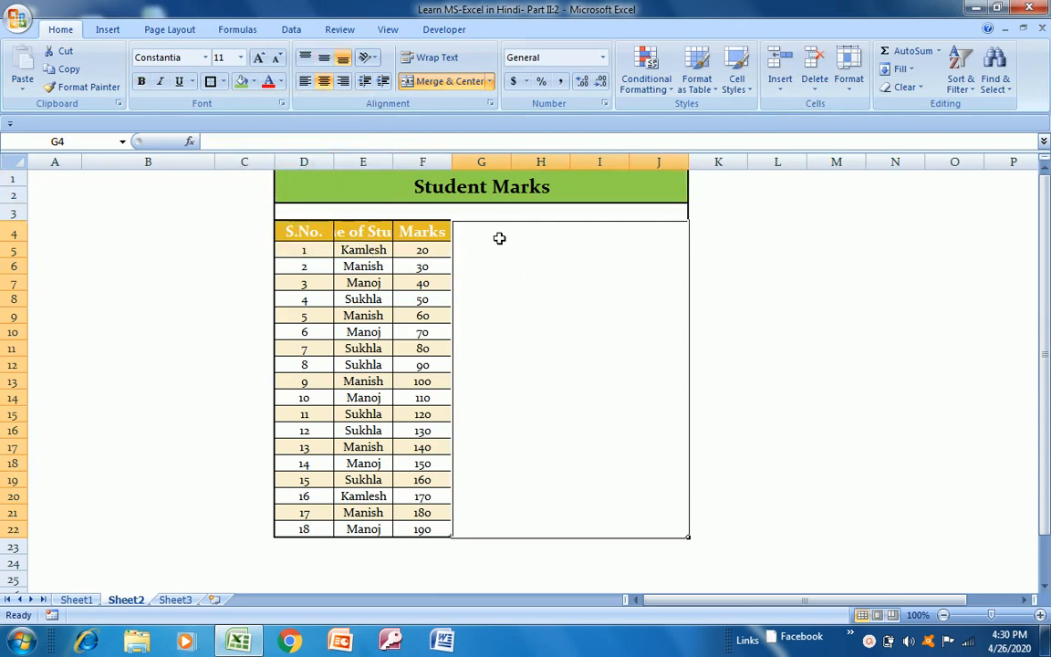
{"action": "key", "text": "Right"}
{"action": "key", "text": "Right"}
{"action": "key", "text": "Left"}
{"action": "key", "text": "Left"}
{"action": "key", "text": "Left"}
{"action": "key", "text": "Left"}
{"action": "key", "text": "Left"}
{"action": "key", "text": "Left"}
{"action": "key", "text": "Left"}
{"action": "key", "text": "Left"}
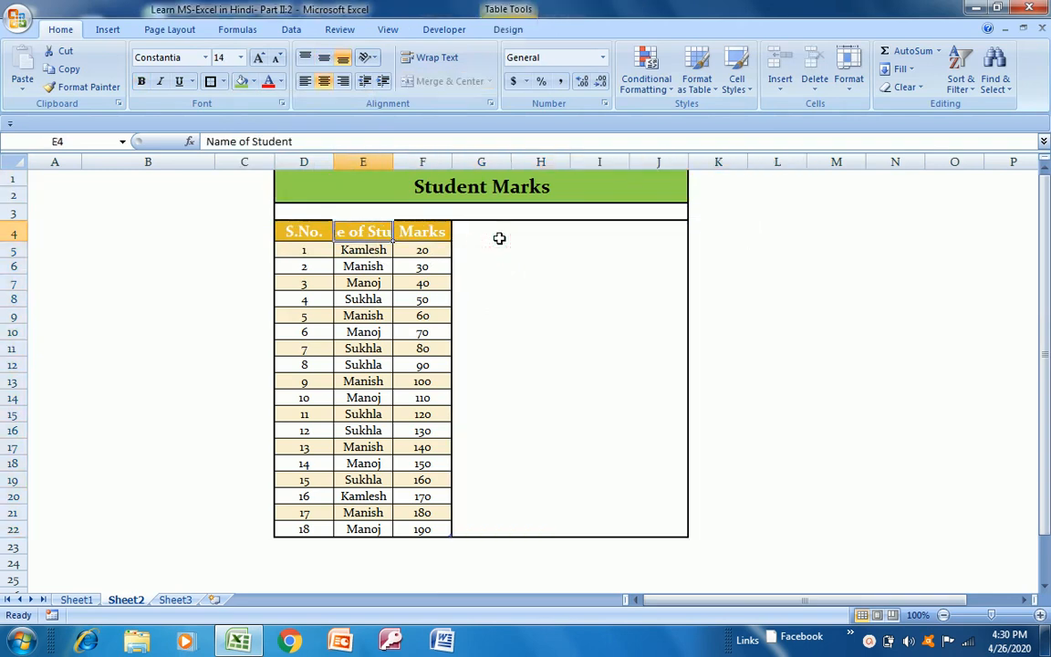
{"action": "key", "text": "Up"}
{"action": "key", "text": "Up"}
{"action": "key", "text": "Up"}
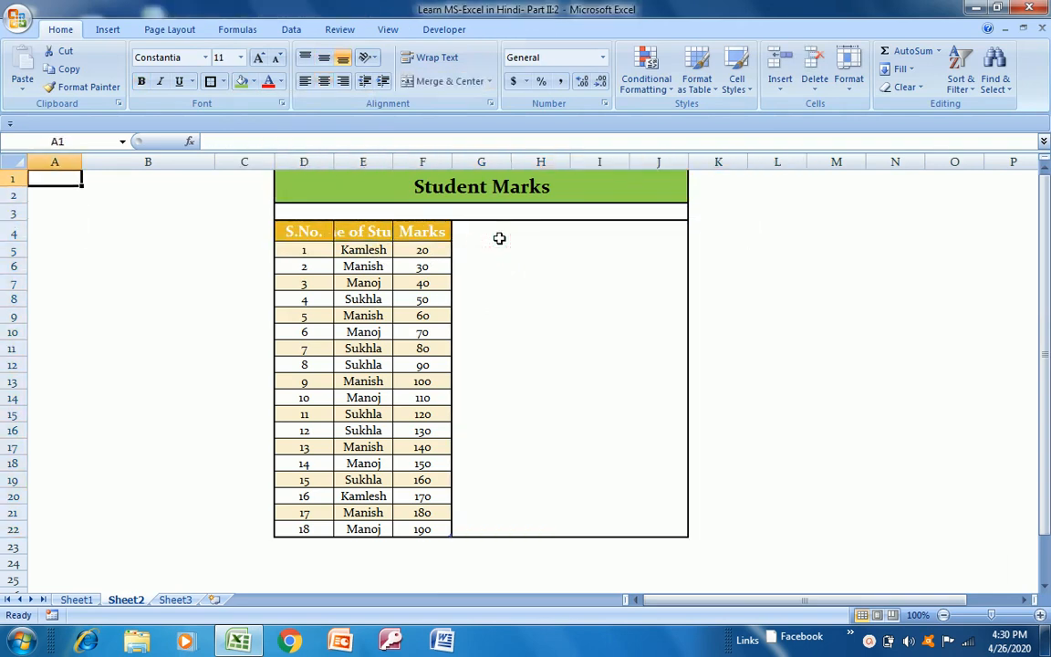
{"action": "key", "text": "Right"}
{"action": "key", "text": "Right"}
{"action": "key", "text": "Right"}
{"action": "key", "text": "Right"}
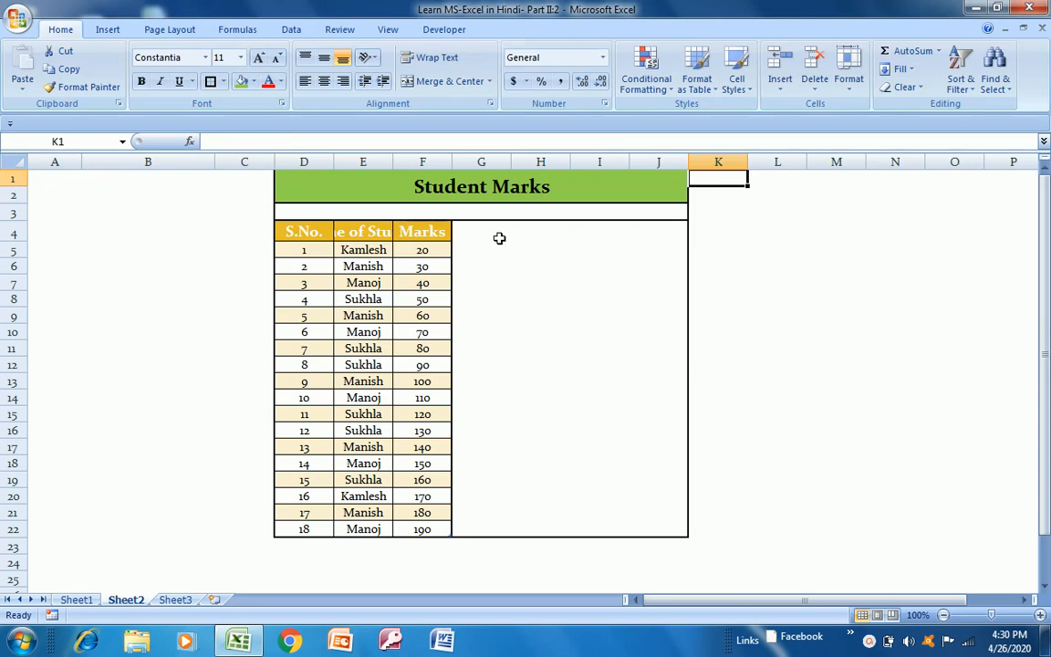
{"action": "key", "text": "Left"}
{"action": "key", "text": "Down"}
{"action": "key", "text": "Down"}
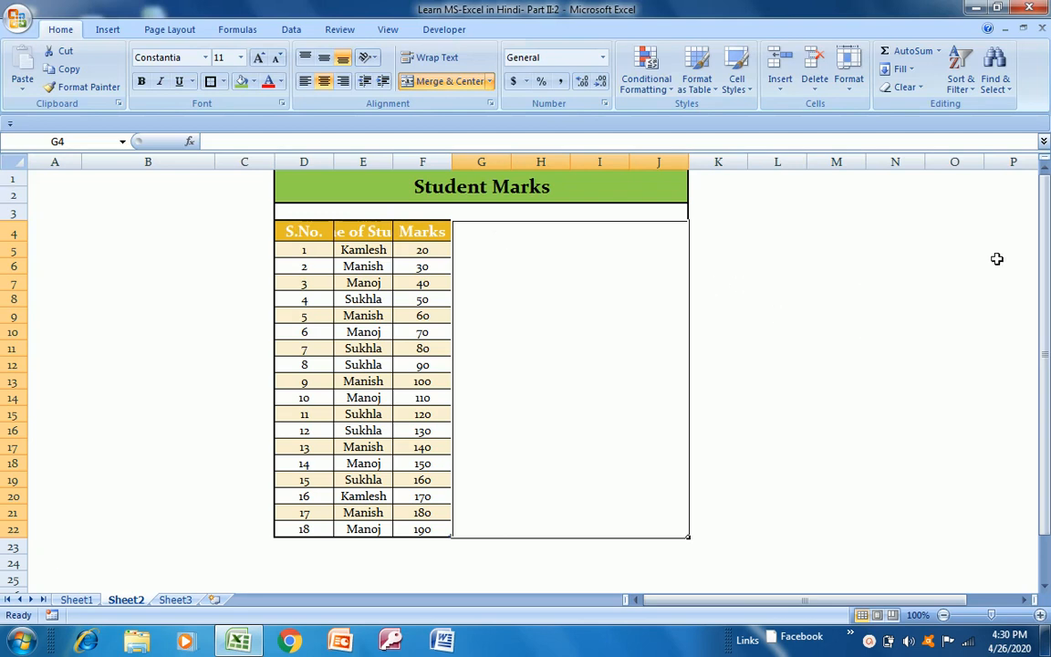
{"action": "left_click", "coordinate": [900, 70]}
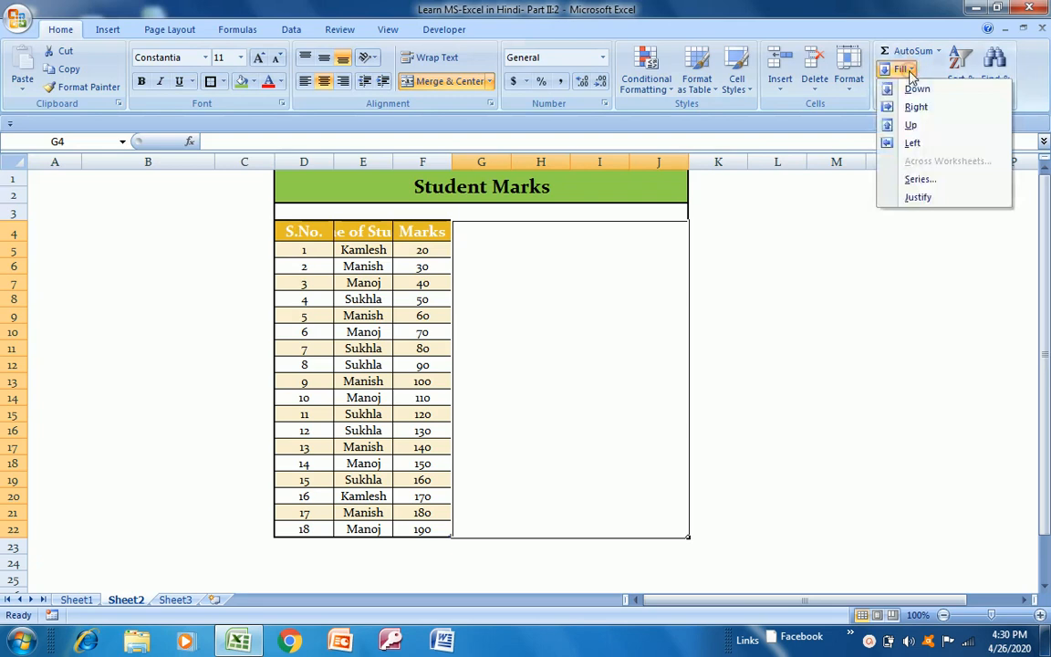
{"action": "left_click", "coordinate": [916, 88]}
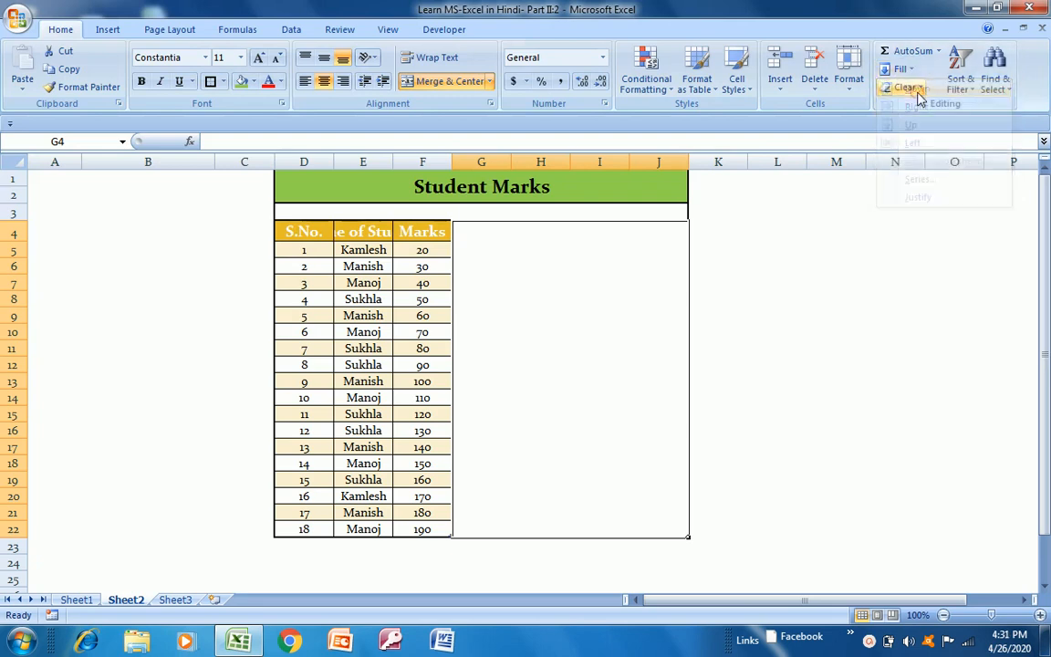
{"action": "left_click", "coordinate": [960, 71]}
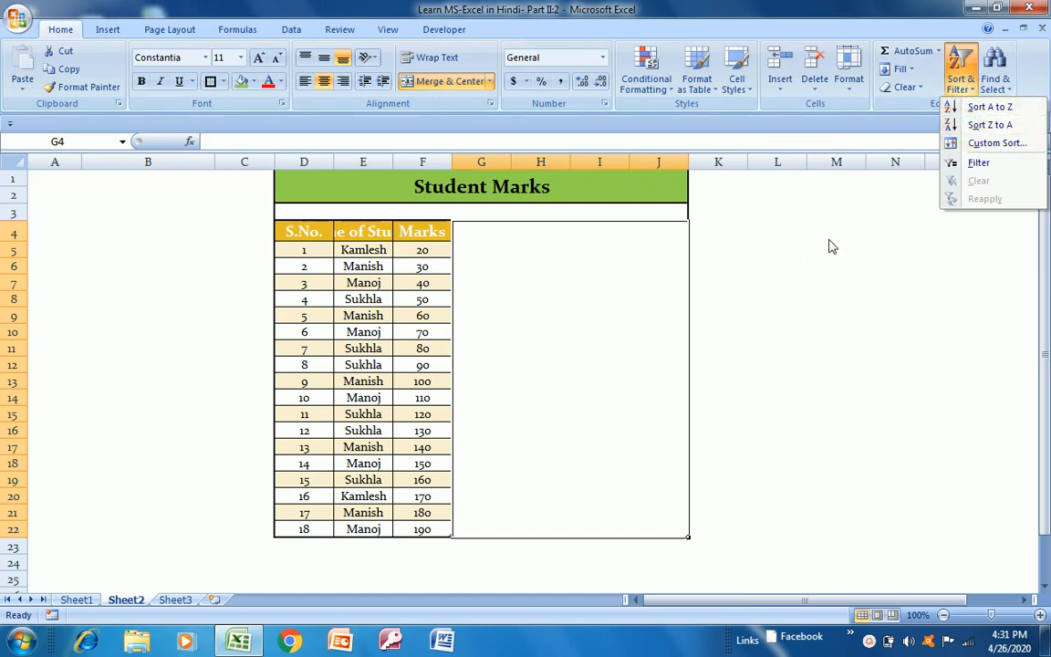
{"action": "left_click", "coordinate": [993, 80]}
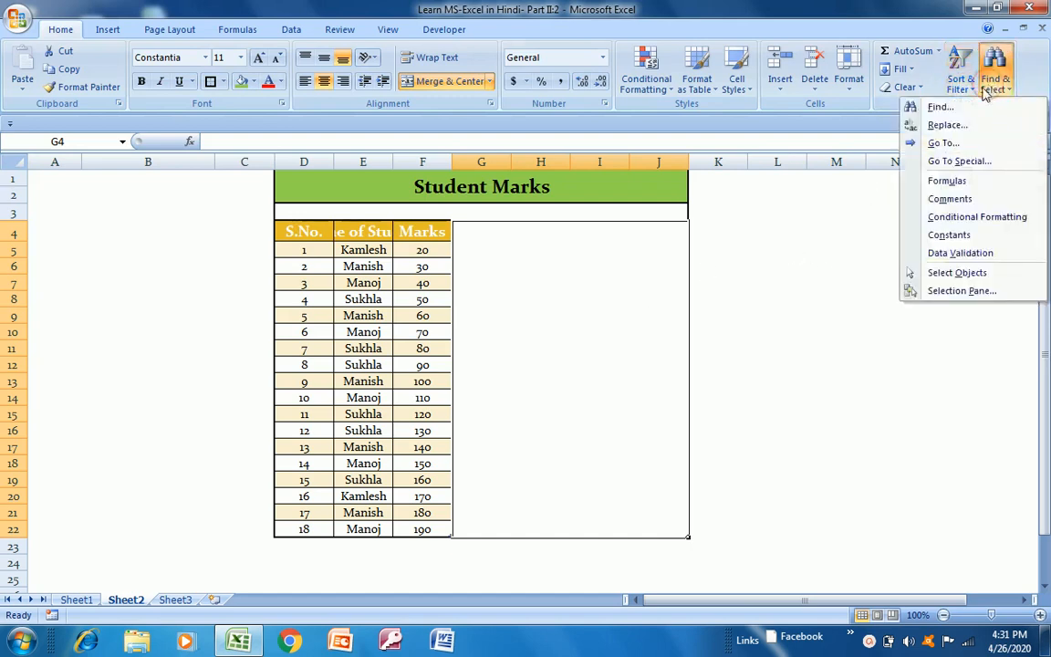
{"action": "left_click", "coordinate": [351, 283]}
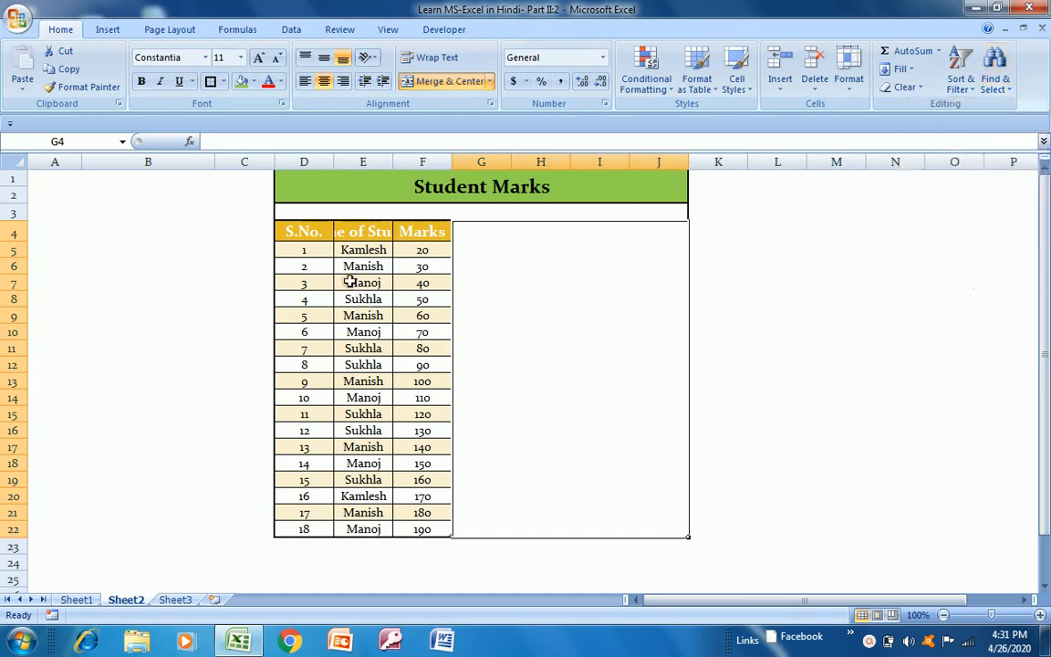
{"action": "key", "text": "Up"}
{"action": "key", "text": "Down"}
{"action": "key", "text": "Down"}
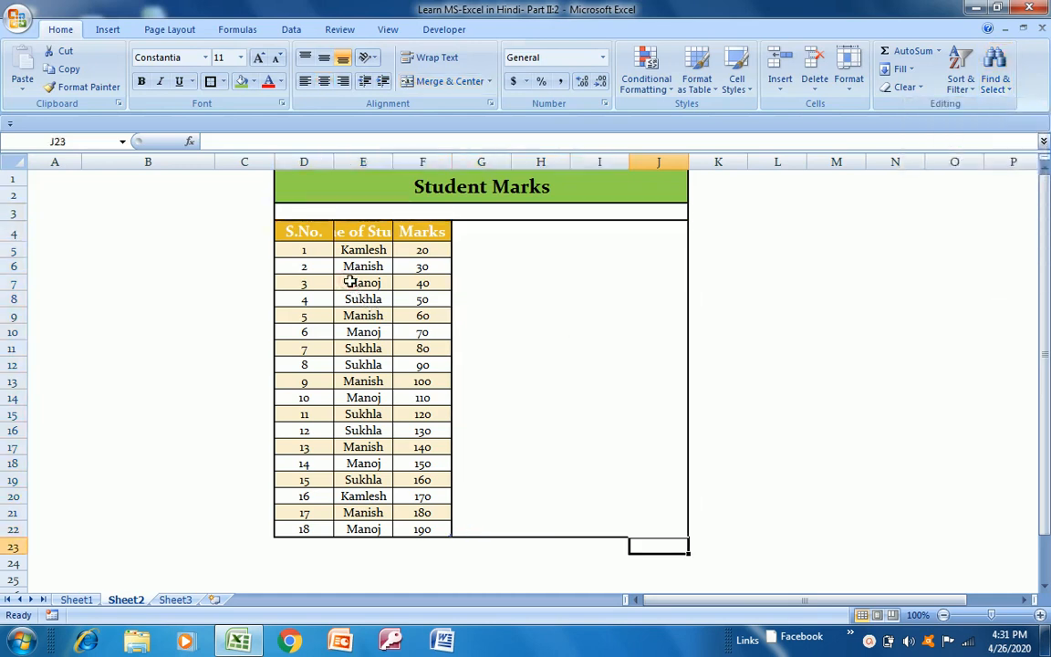
{"action": "key", "text": "Up"}
{"action": "key", "text": "Right"}
{"action": "key", "text": "Right"}
{"action": "key", "text": "Left"}
{"action": "key", "text": "Left"}
{"action": "key", "text": "Left"}
{"action": "key", "text": "Left"}
{"action": "key", "text": "Right"}
{"action": "key", "text": "Right"}
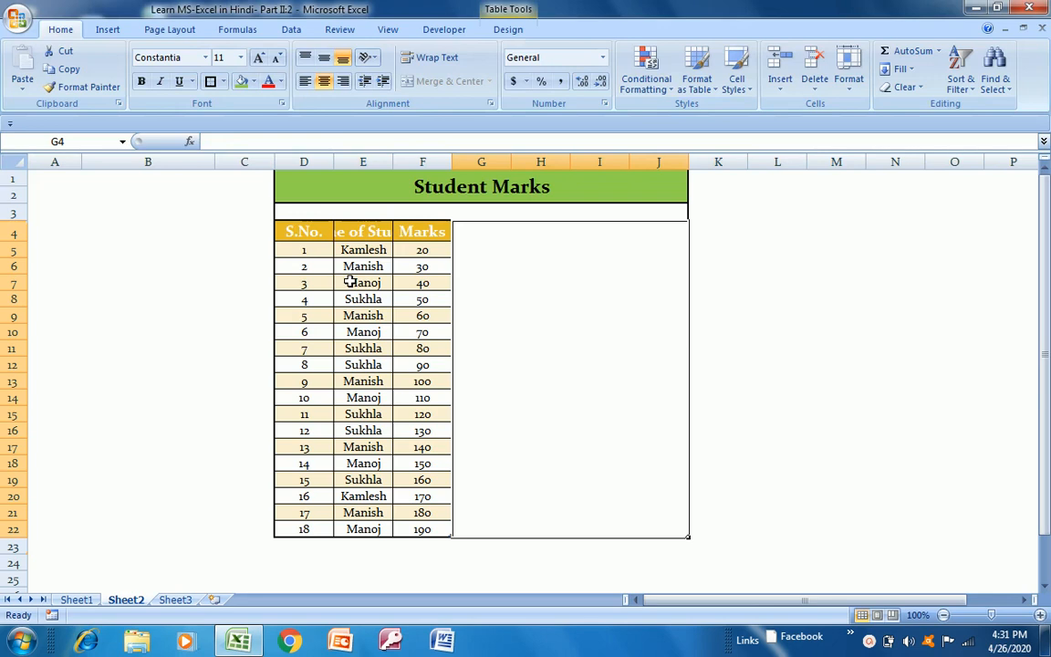
{"action": "key", "text": "Right"}
{"action": "key", "text": "Right"}
{"action": "key", "text": "Right"}
{"action": "key", "text": "Left"}
{"action": "key", "text": "Left"}
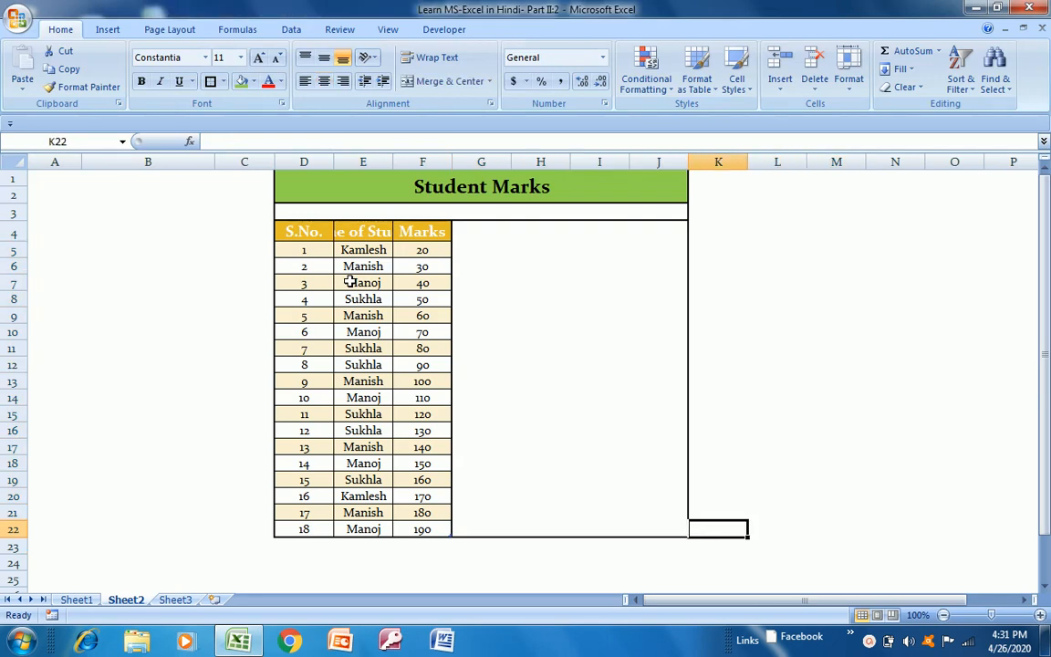
- Find the first student's name in the table and replace that single occurrence with a new full name
{"action": "key", "text": "ctrl+f"}
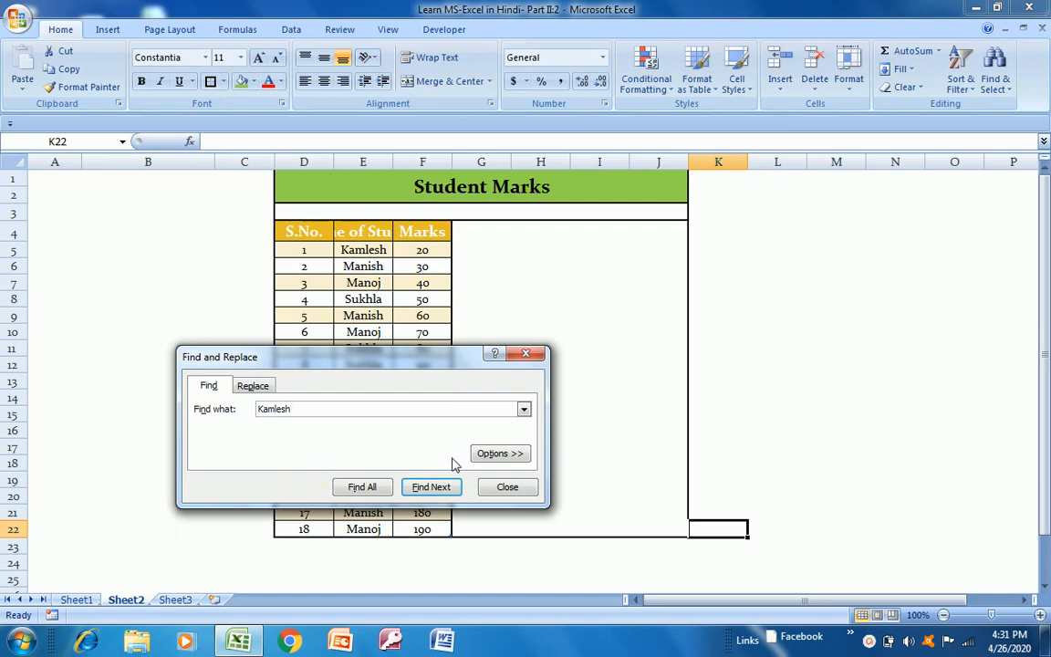
{"action": "key", "text": "Return"}
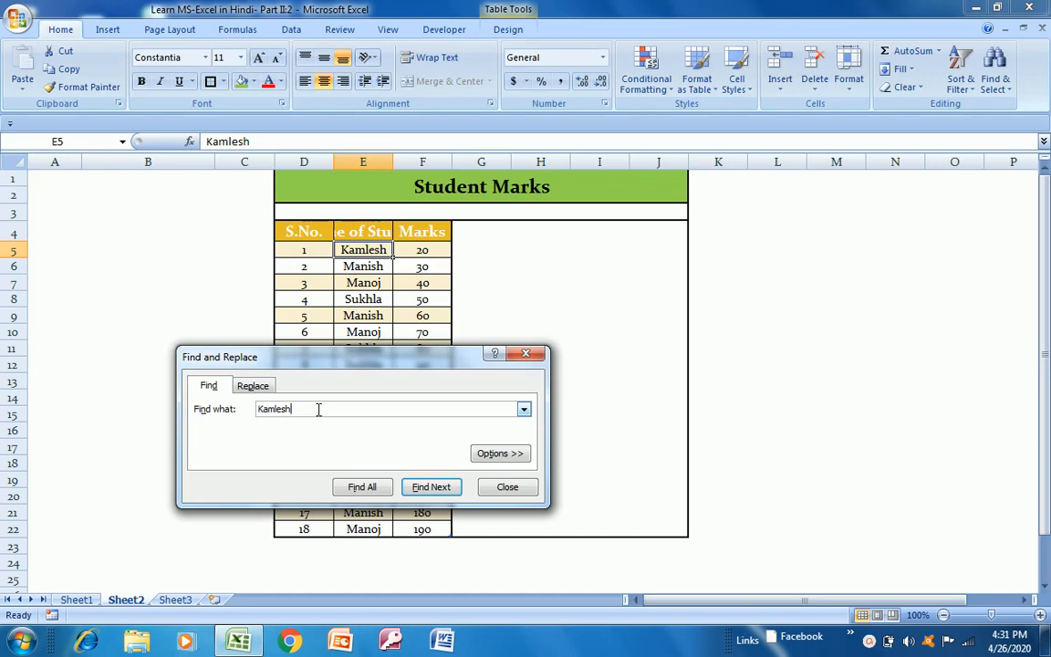
{"action": "left_click", "coordinate": [258, 387]}
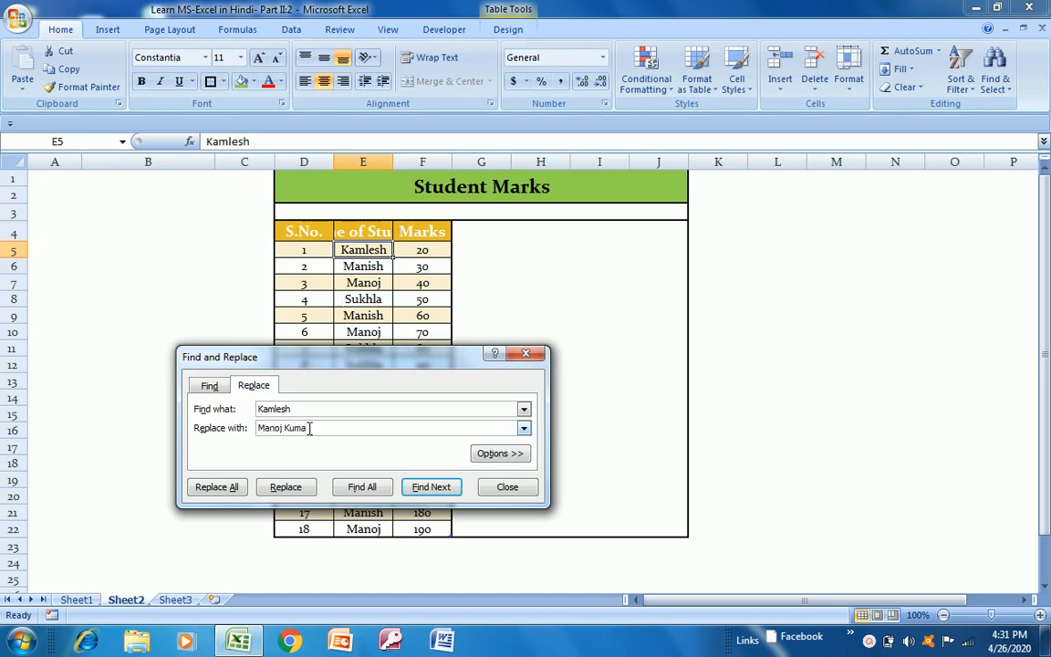
{"action": "left_click", "coordinate": [279, 487]}
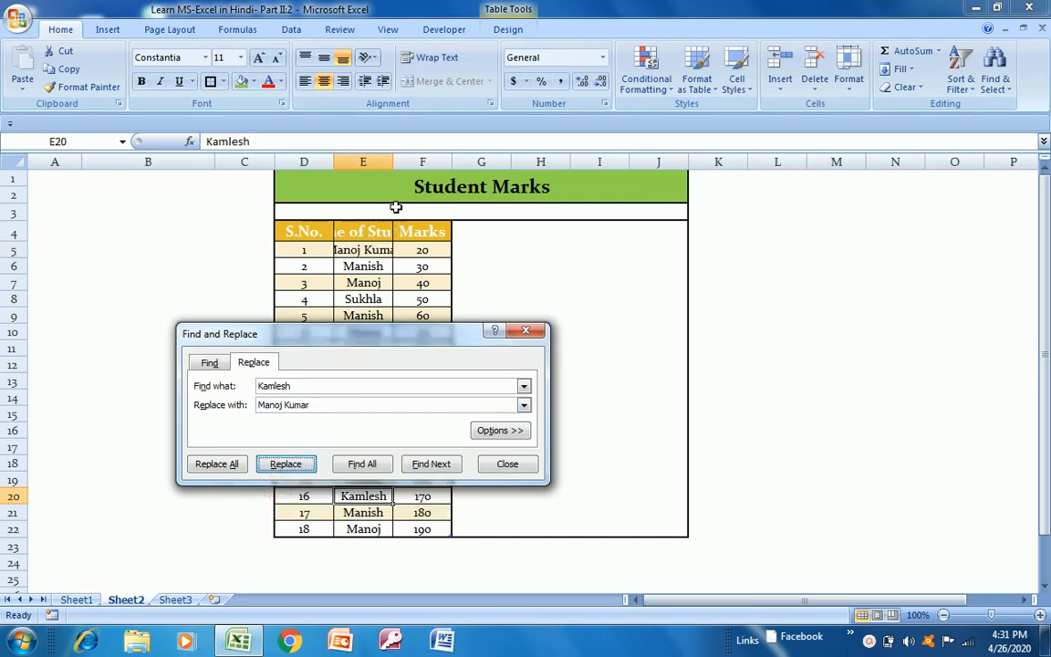
- Autofit column E to the Name of Student entries and close the Find and Replace dialog
{"action": "double_click", "coordinate": [393, 162]}
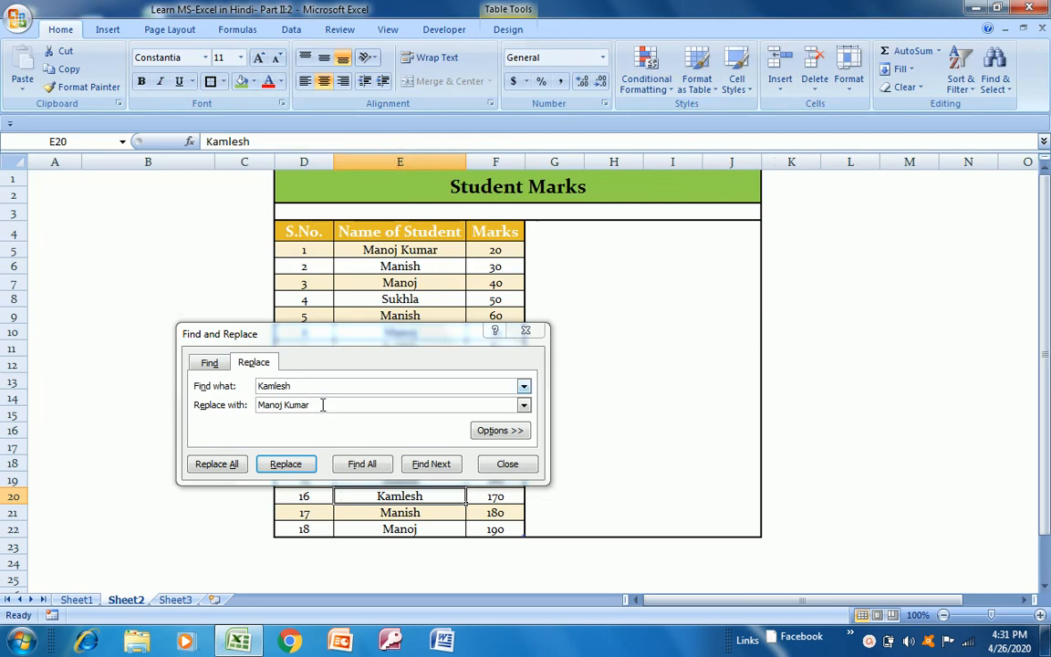
{"action": "left_click", "coordinate": [409, 252]}
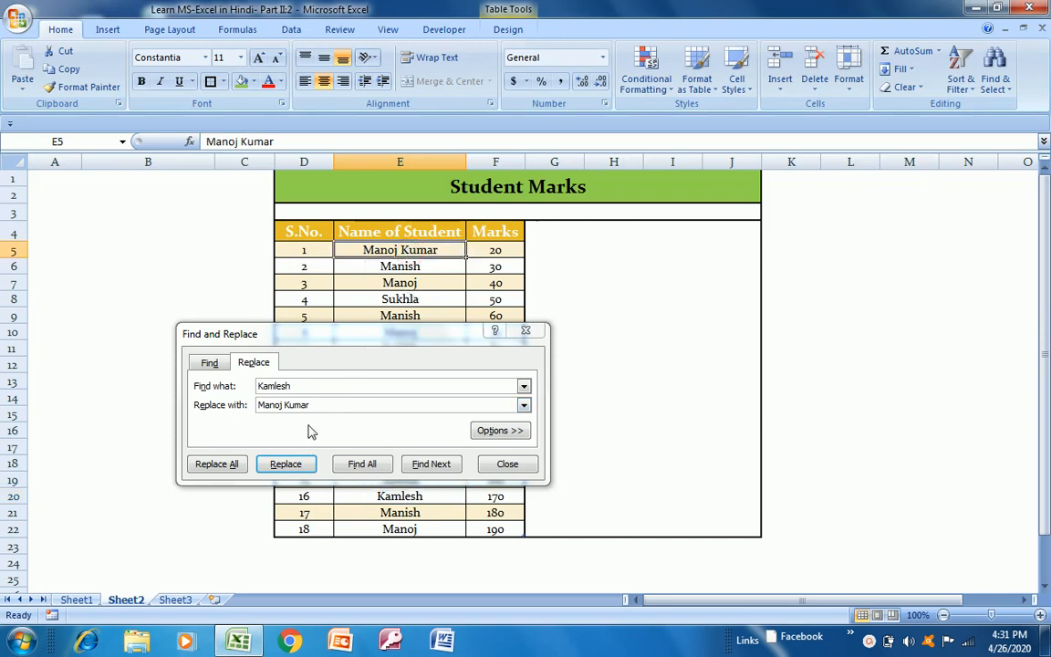
{"action": "left_click", "coordinate": [525, 330]}
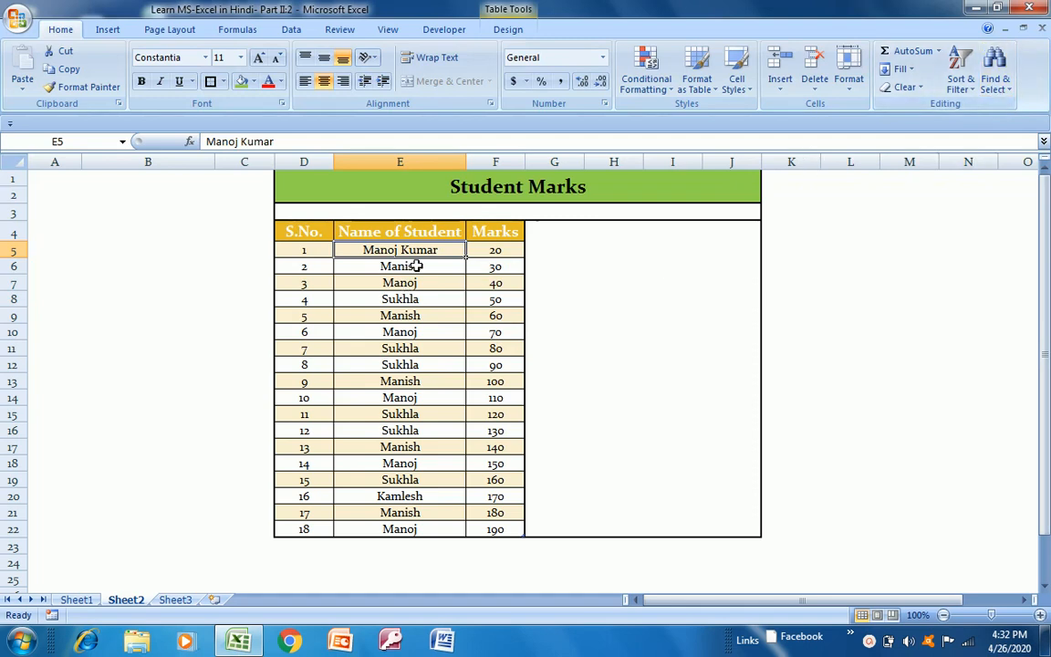
{"action": "left_click", "coordinate": [346, 210]}
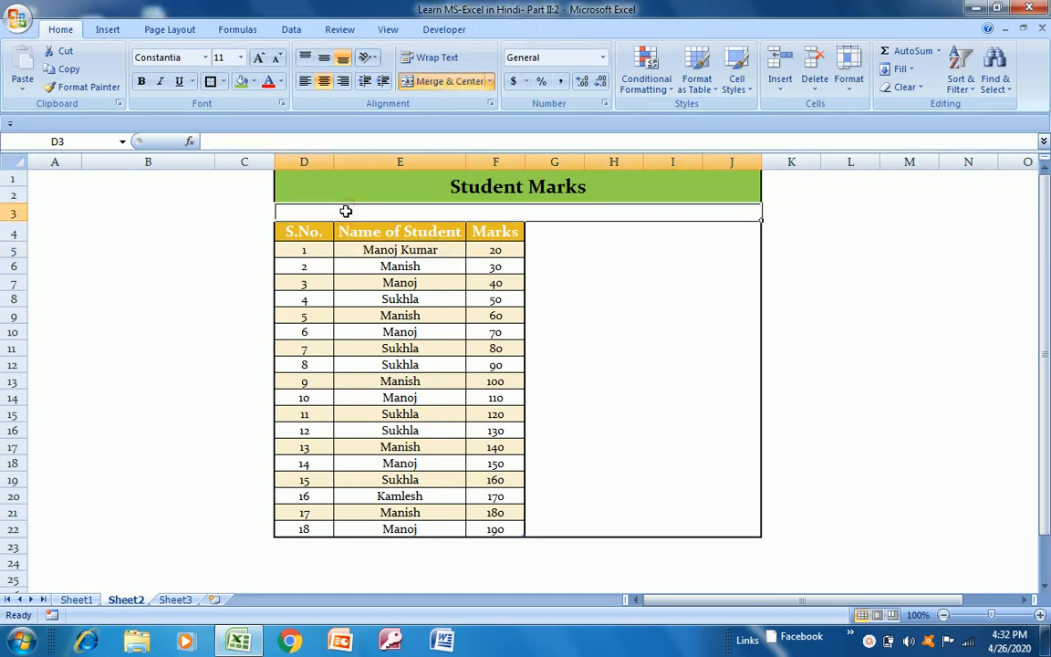
{"action": "left_click", "coordinate": [98, 33]}
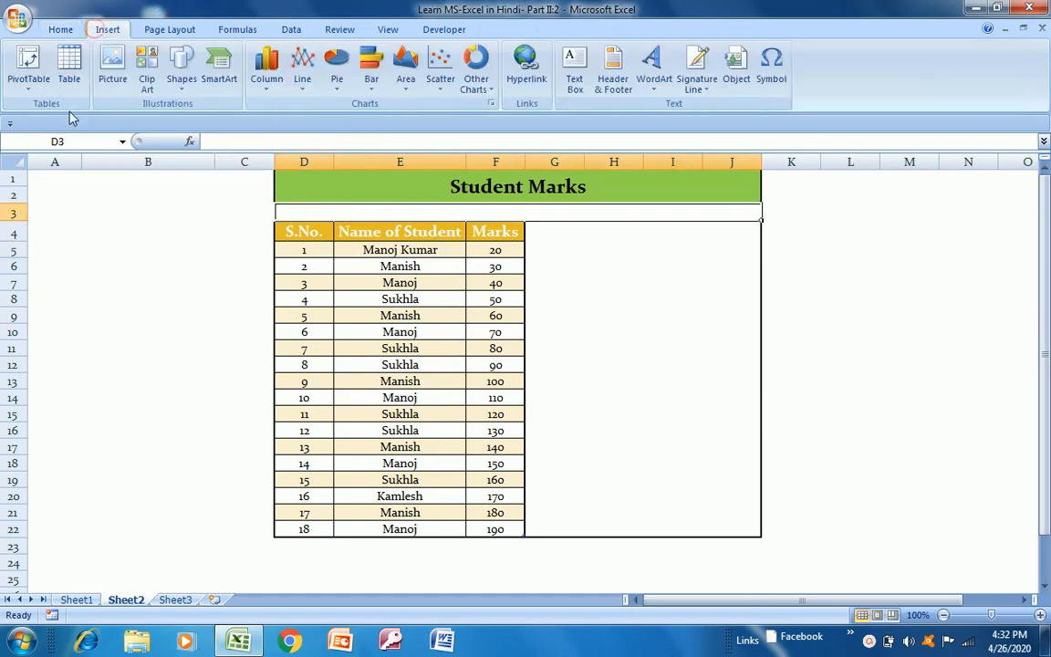
{"action": "left_click", "coordinate": [62, 31]}
{"action": "left_click", "coordinate": [101, 34]}
{"action": "left_click", "coordinate": [165, 35]}
{"action": "left_click", "coordinate": [228, 33]}
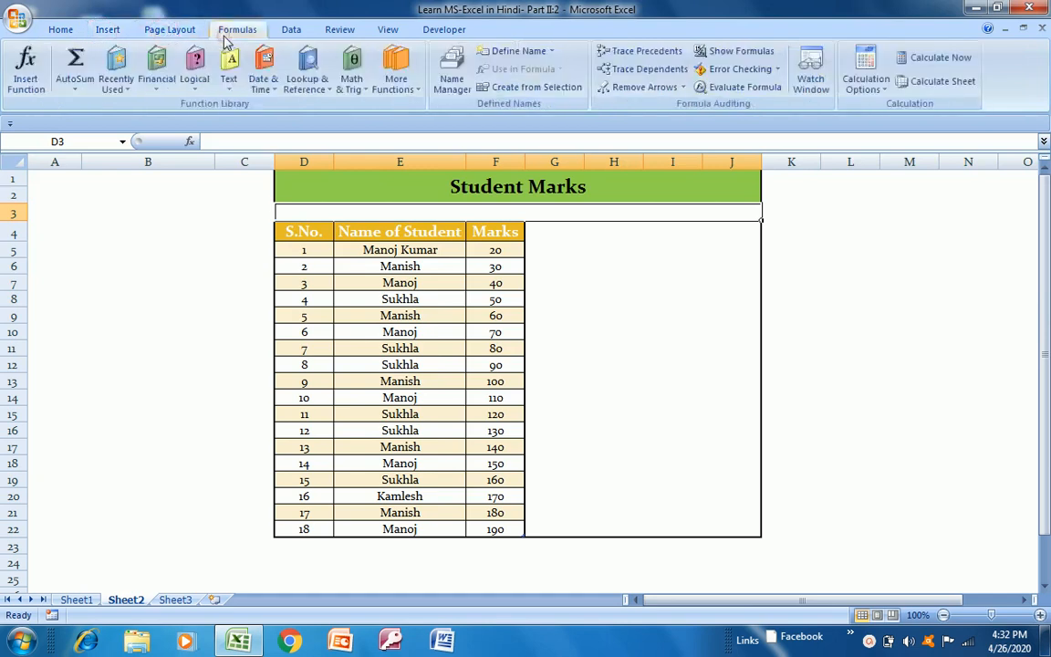
{"action": "left_click", "coordinate": [291, 33]}
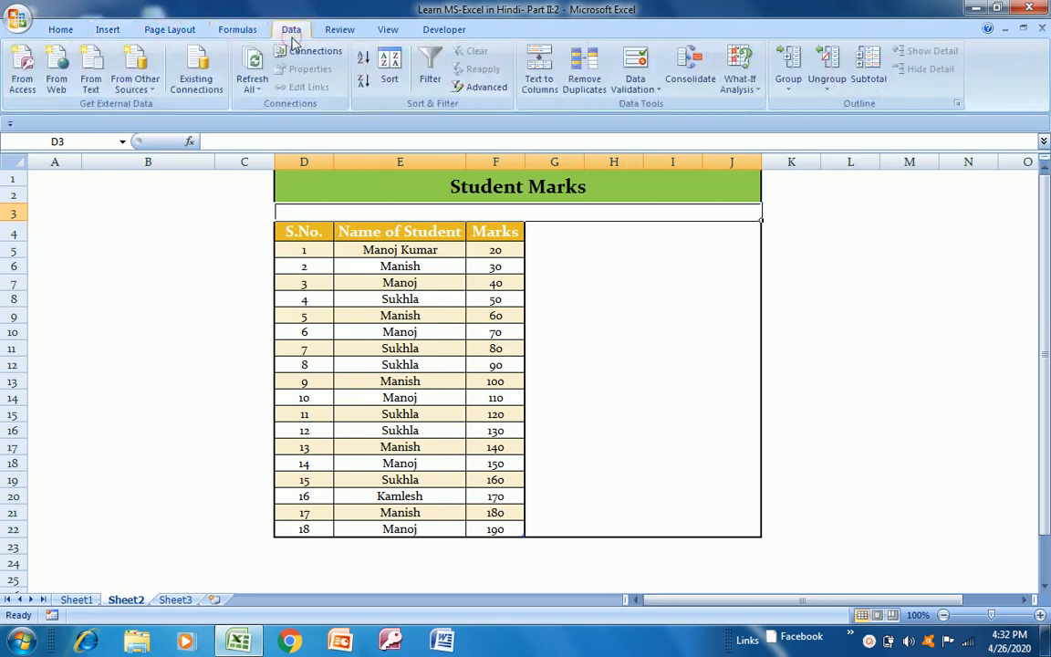
{"action": "left_click", "coordinate": [241, 33]}
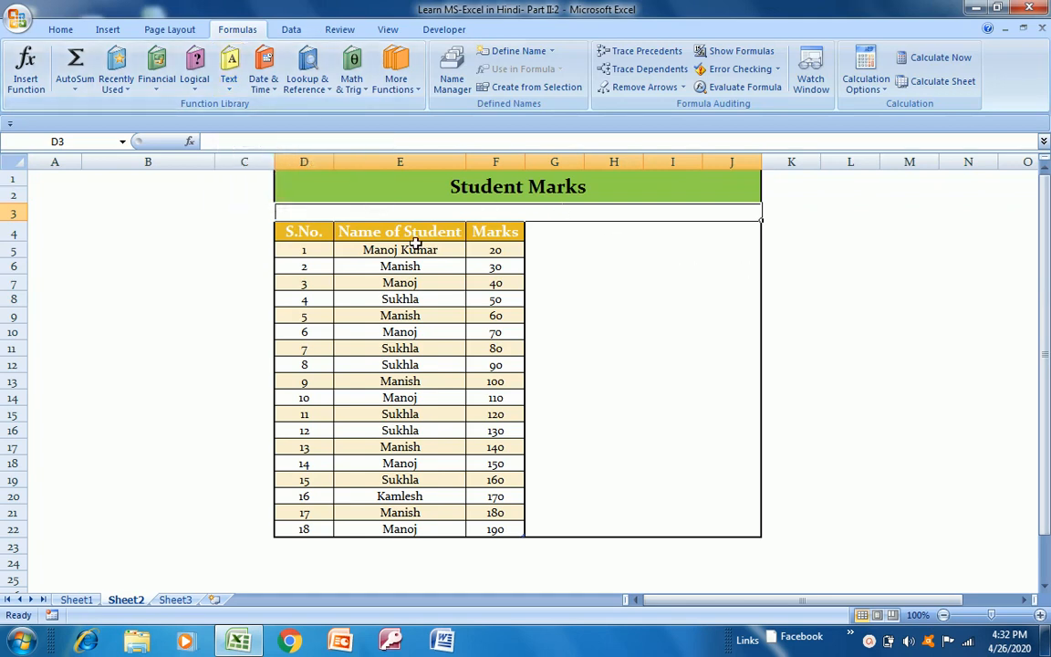
- Try out a text entry "kkkkk" and the Insert Function dialog in B7 and a formula start in K6, cancelling each
{"action": "left_click", "coordinate": [281, 141]}
{"action": "left_click", "coordinate": [189, 286]}
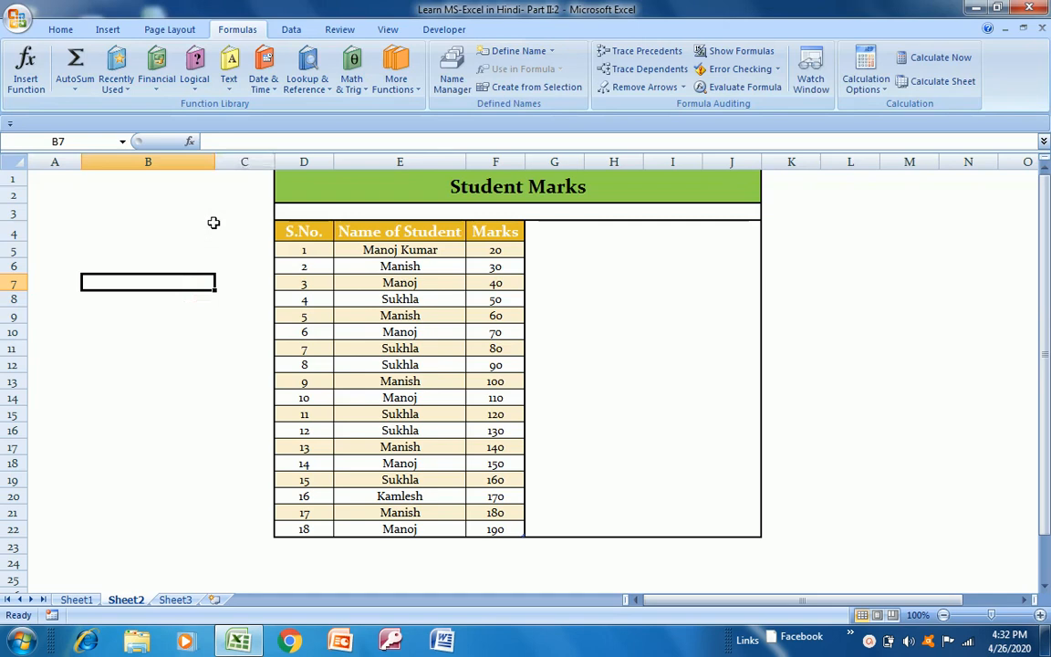
{"action": "type", "text": "kkkkk"}
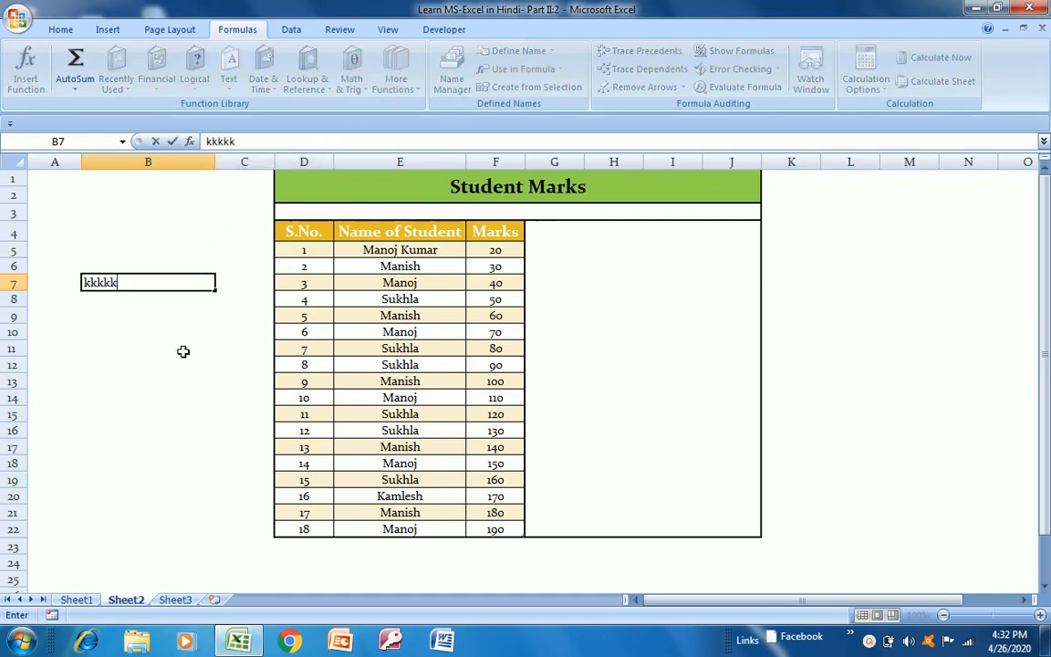
{"action": "key", "text": "Escape"}
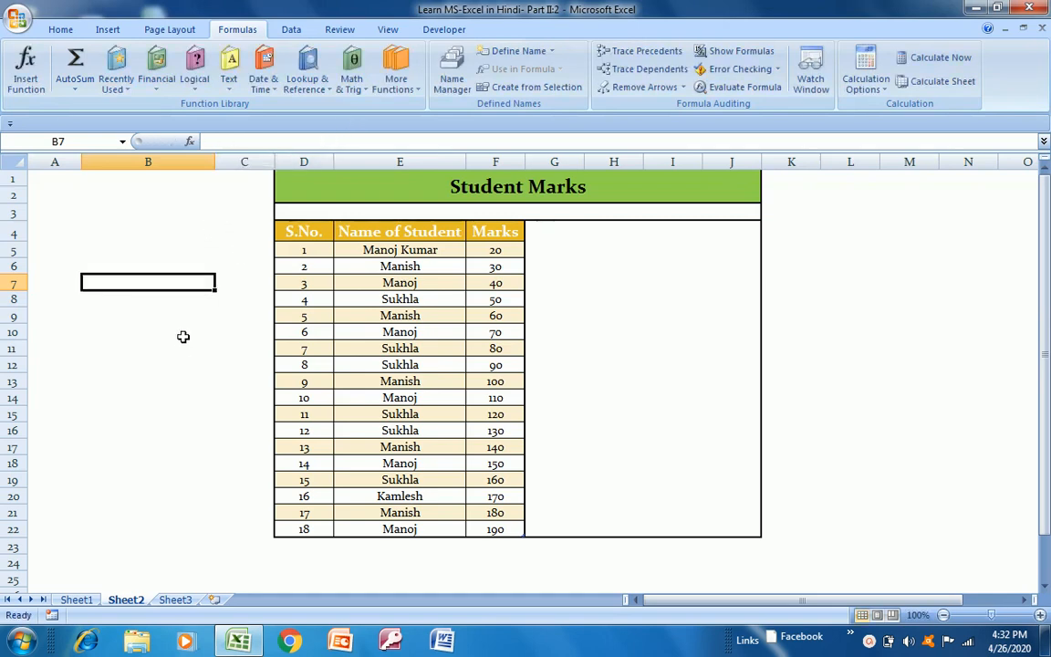
{"action": "left_click", "coordinate": [190, 142]}
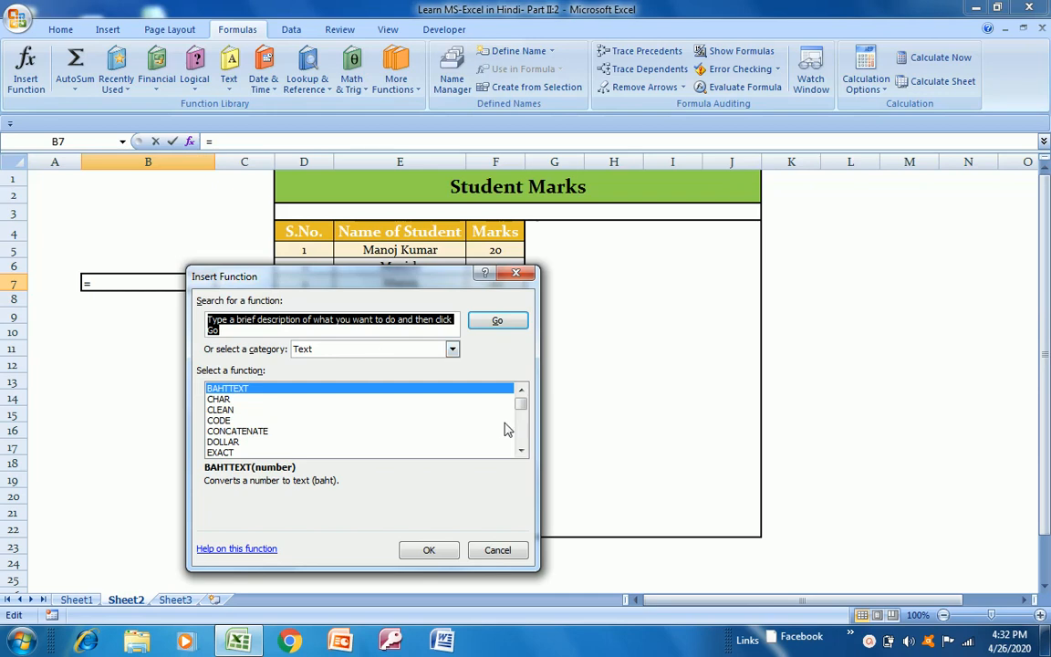
{"action": "key", "text": "Escape"}
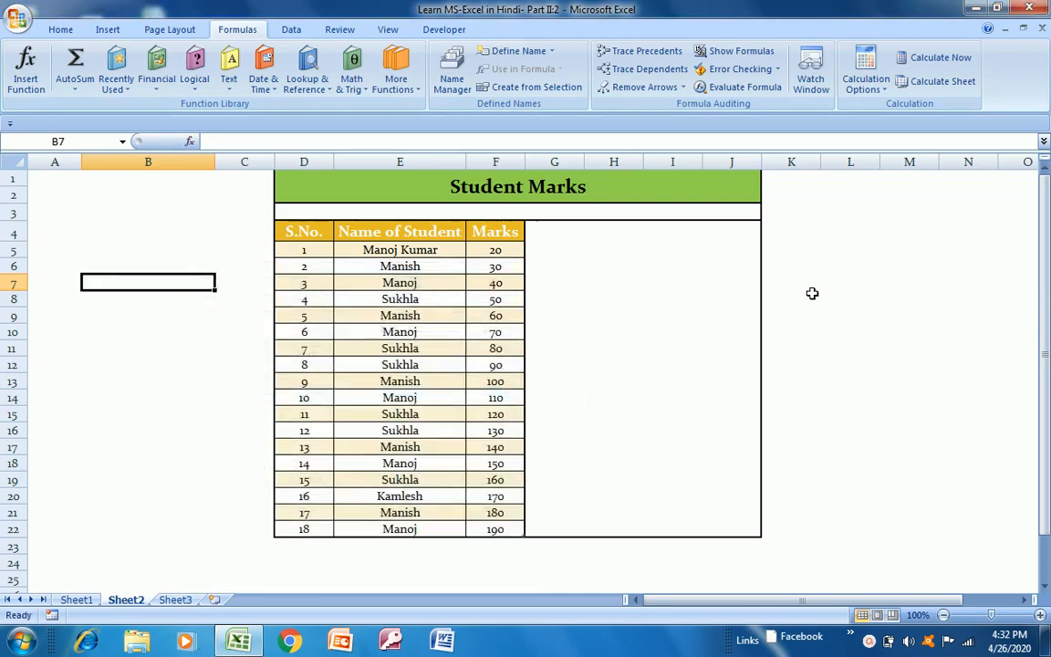
{"action": "left_click", "coordinate": [808, 265]}
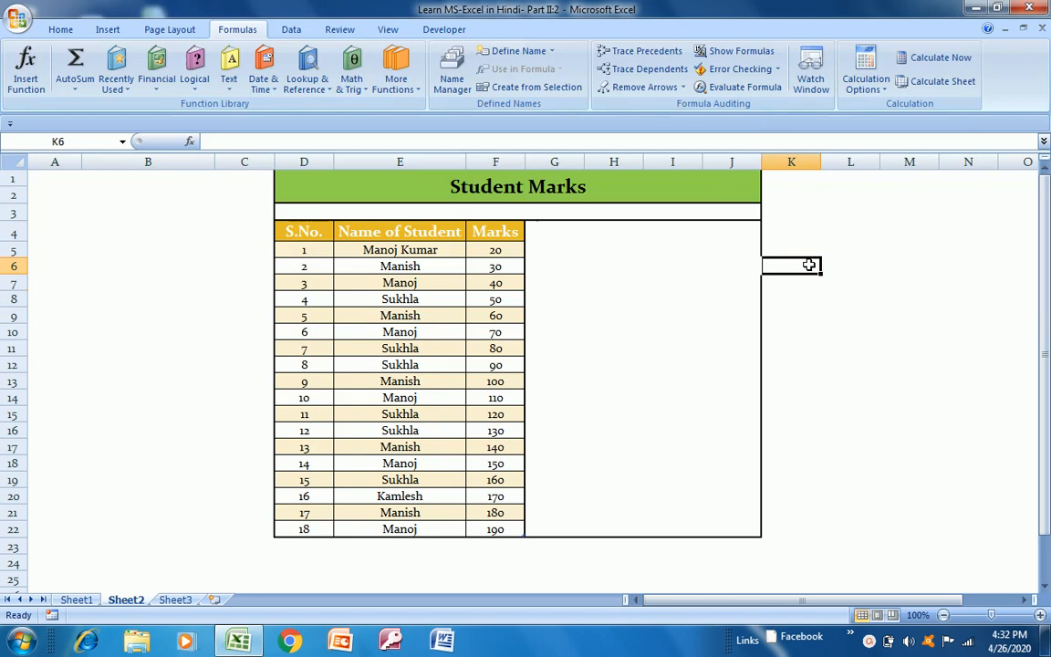
{"action": "type", "text": "="}
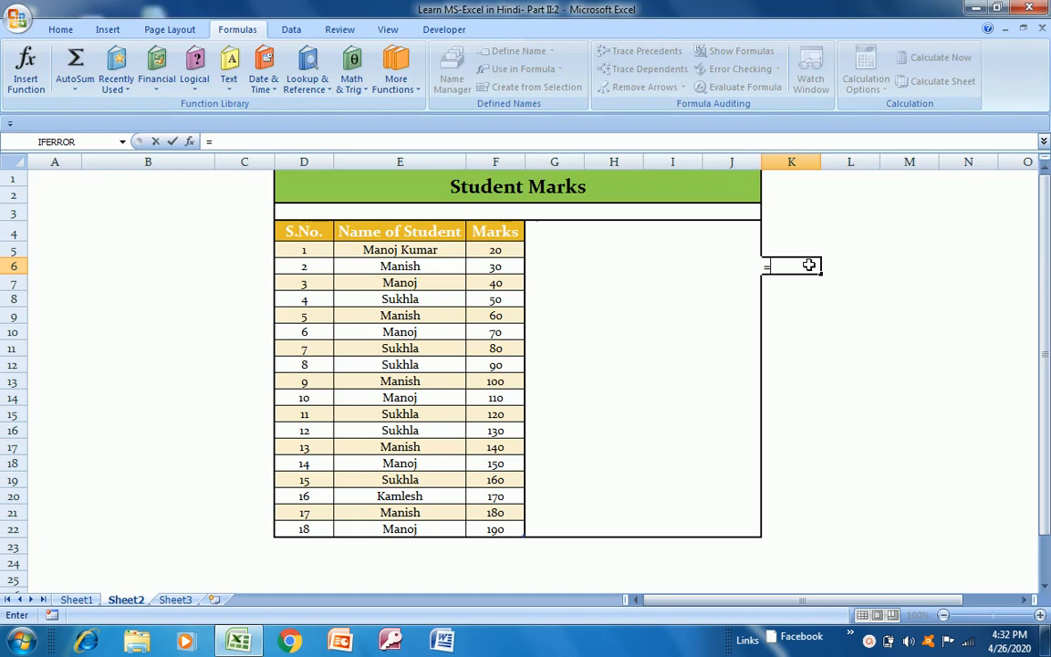
{"action": "key", "text": "Escape"}
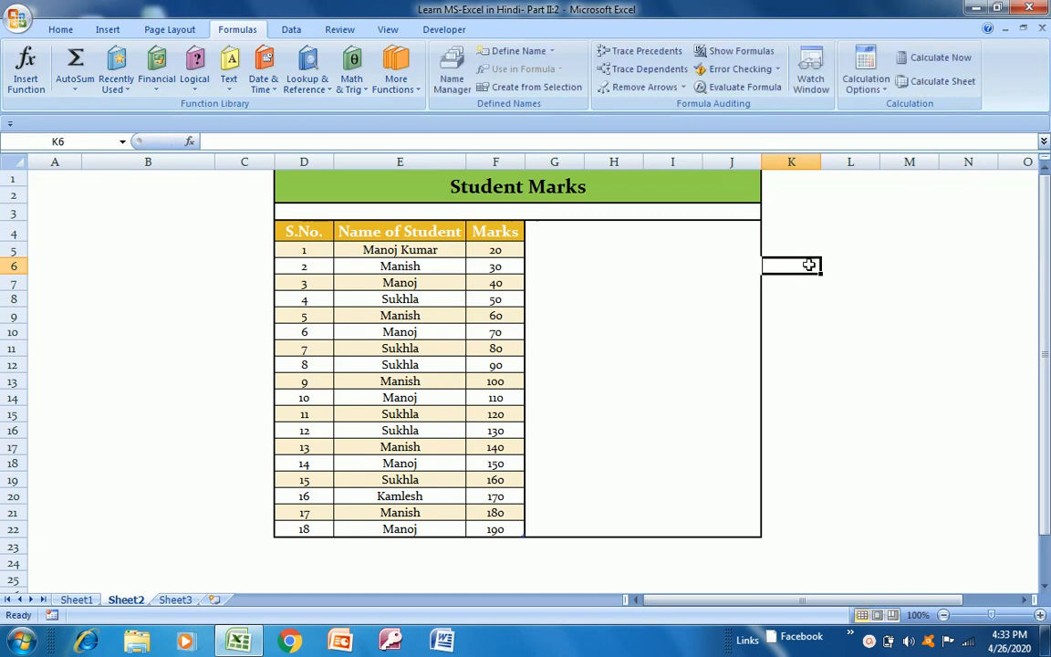
{"action": "left_click", "coordinate": [374, 293]}
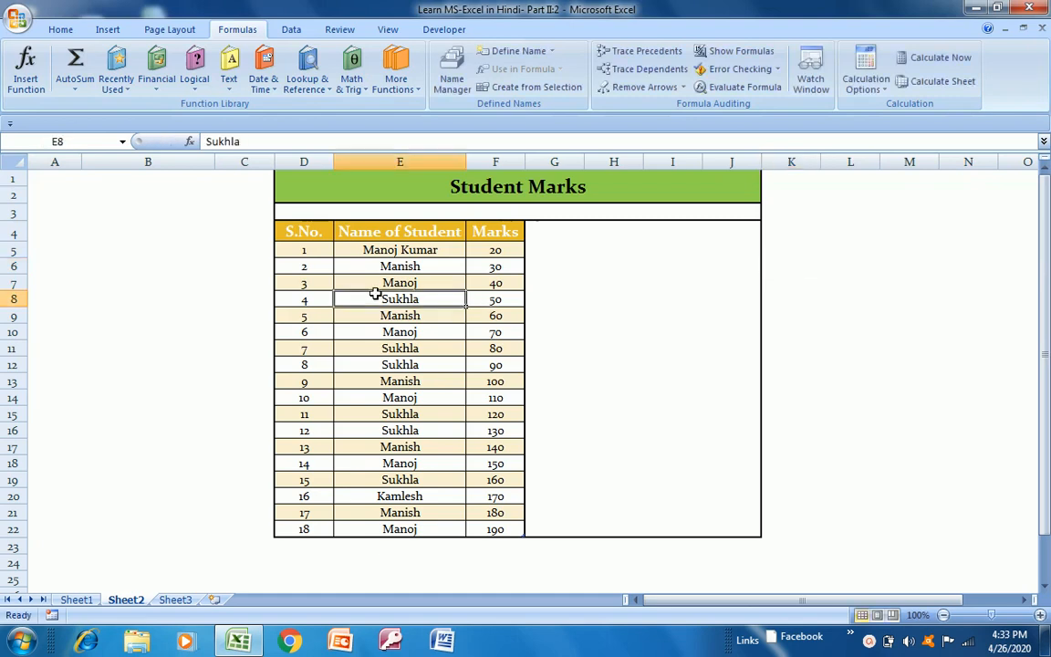
{"action": "left_click", "coordinate": [391, 29]}
{"action": "left_click", "coordinate": [437, 30]}
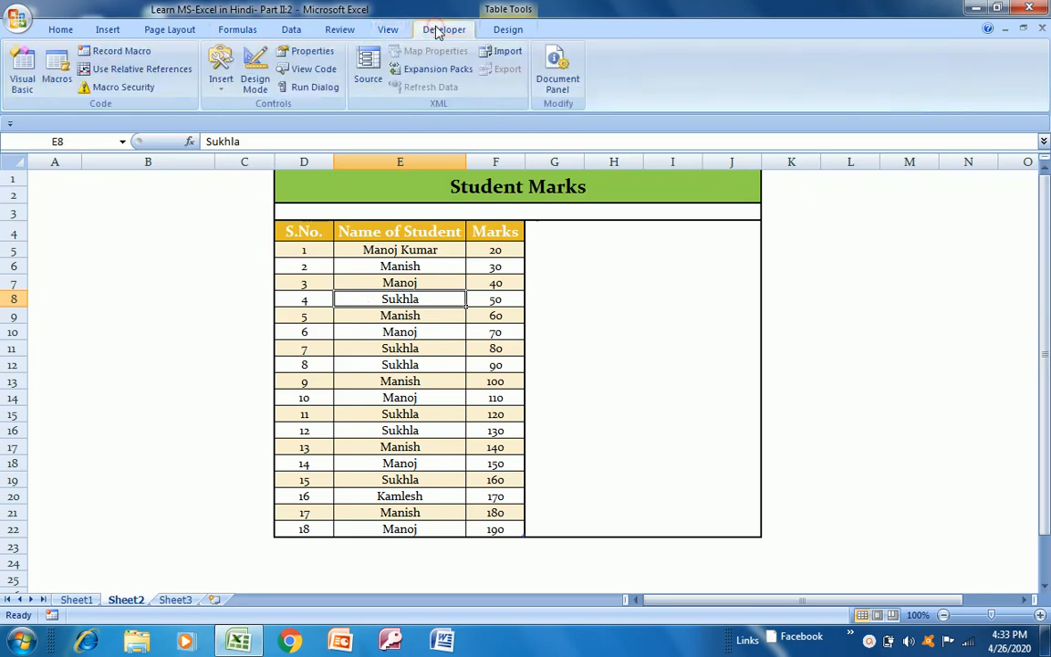
{"action": "left_click", "coordinate": [507, 30]}
{"action": "left_click", "coordinate": [133, 448]}
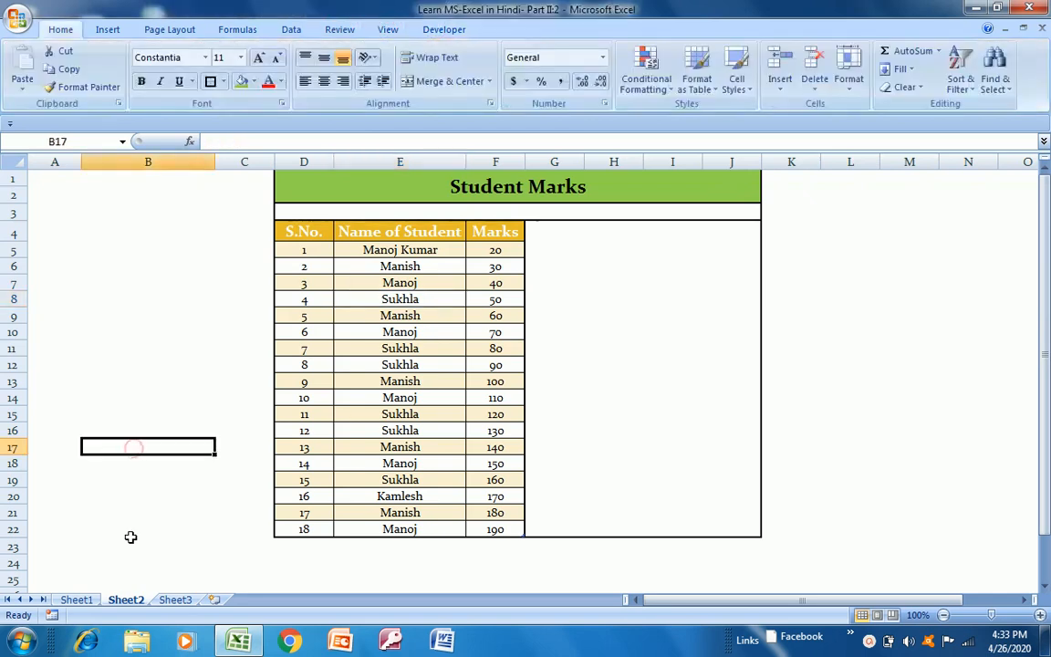
{"action": "left_click", "coordinate": [77, 600]}
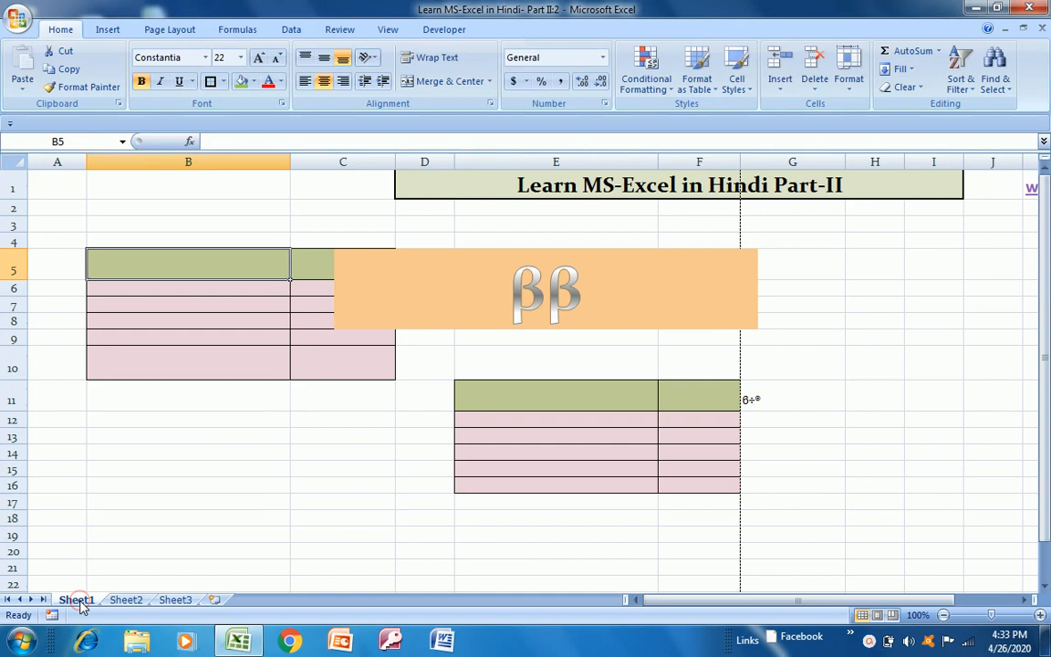
{"action": "left_click", "coordinate": [128, 600]}
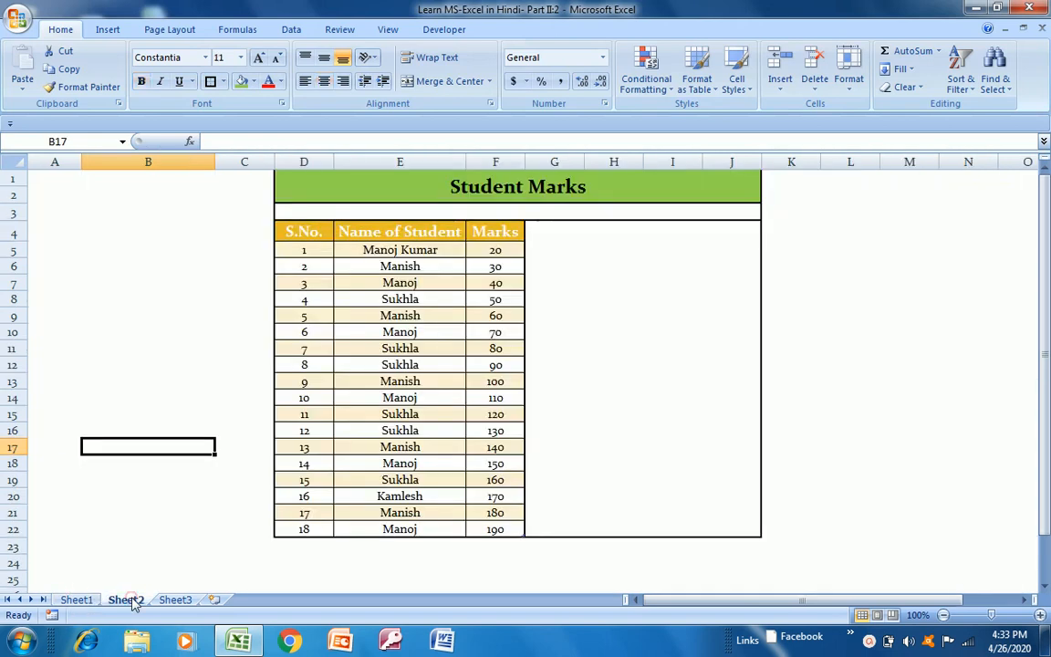
{"action": "left_click", "coordinate": [887, 295]}
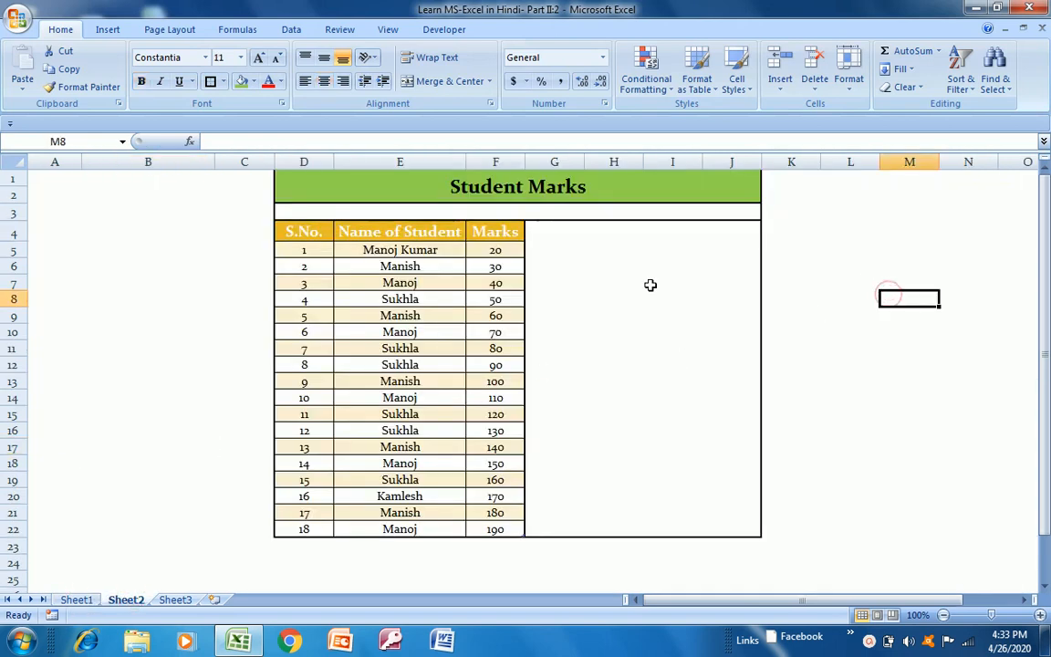